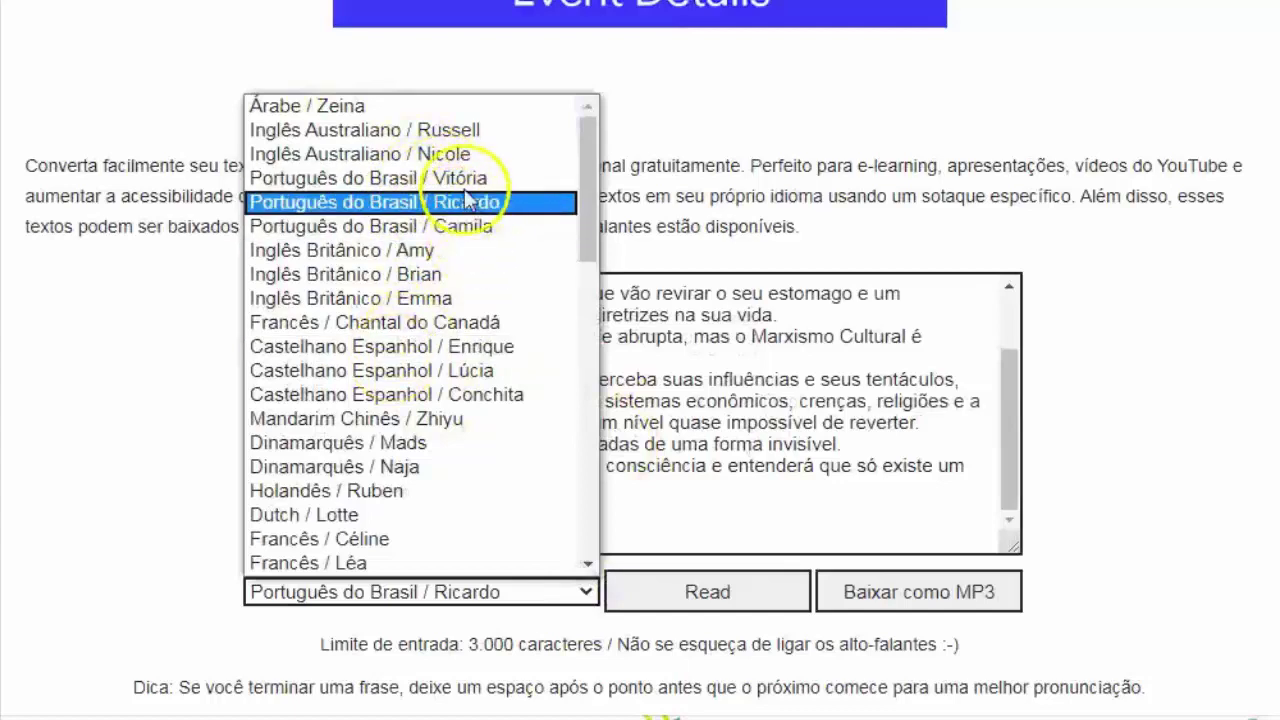
Step: Try to read the pasted text aloud with the Português do Brasil / Ricardo voice, and look over the paid conversion plans
left_click(442, 205)
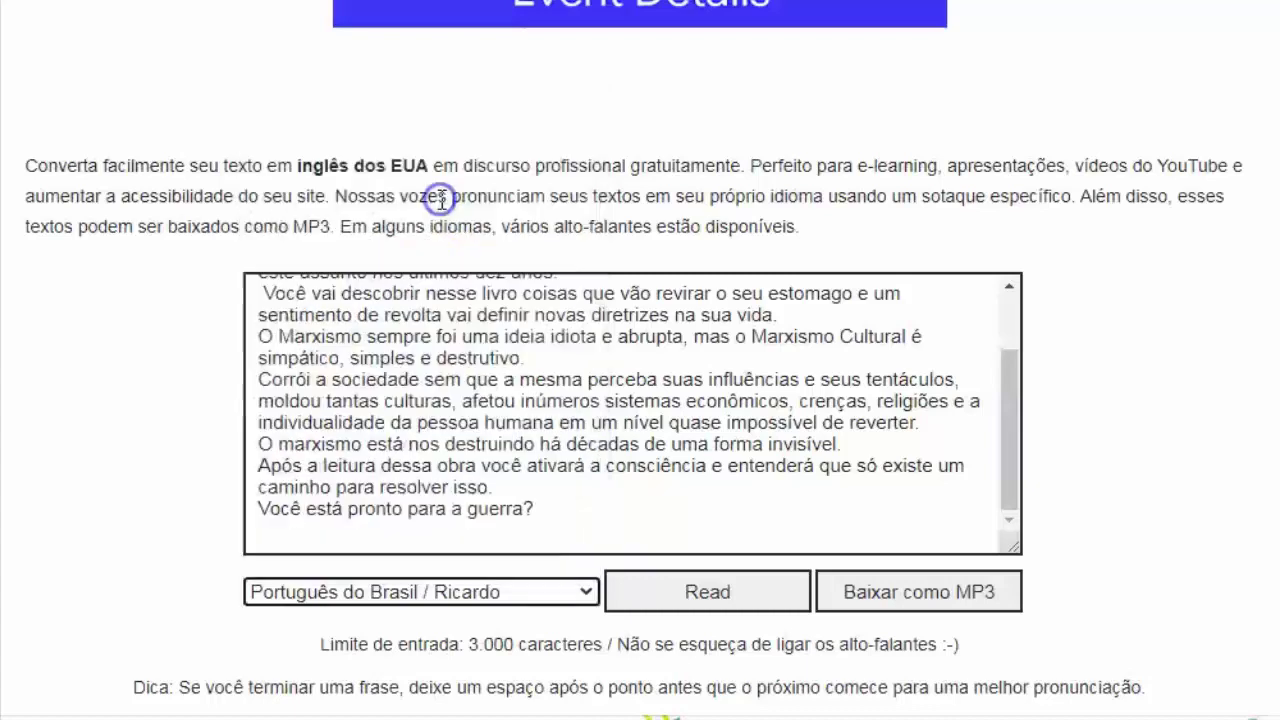
left_click(709, 598)
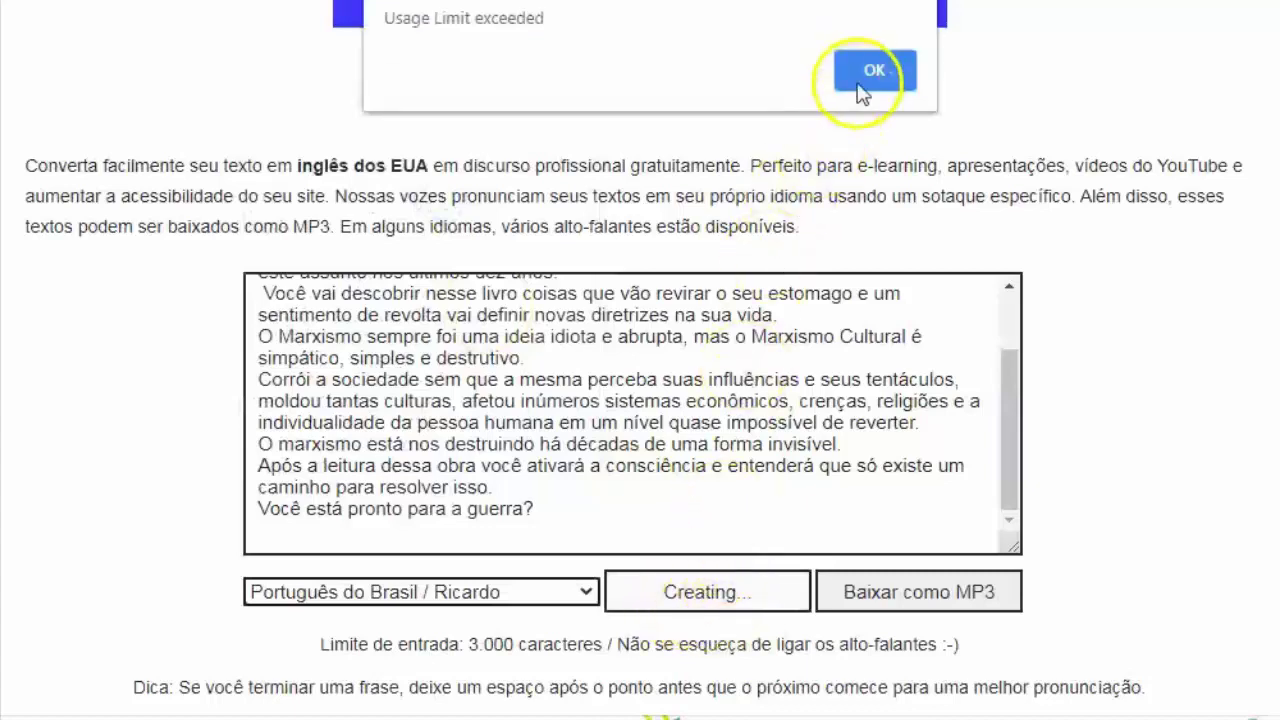
left_click(868, 80)
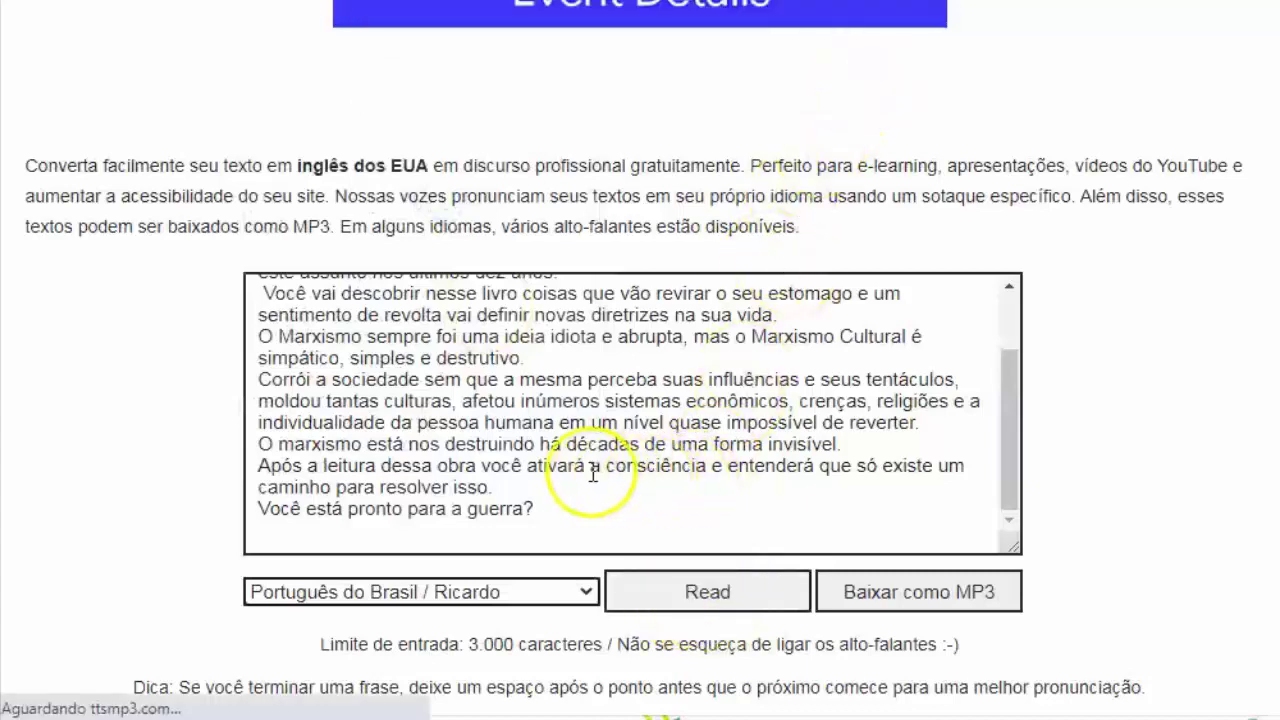
scroll(551, 491, "down", 15)
scroll(526, 434, "up", 4)
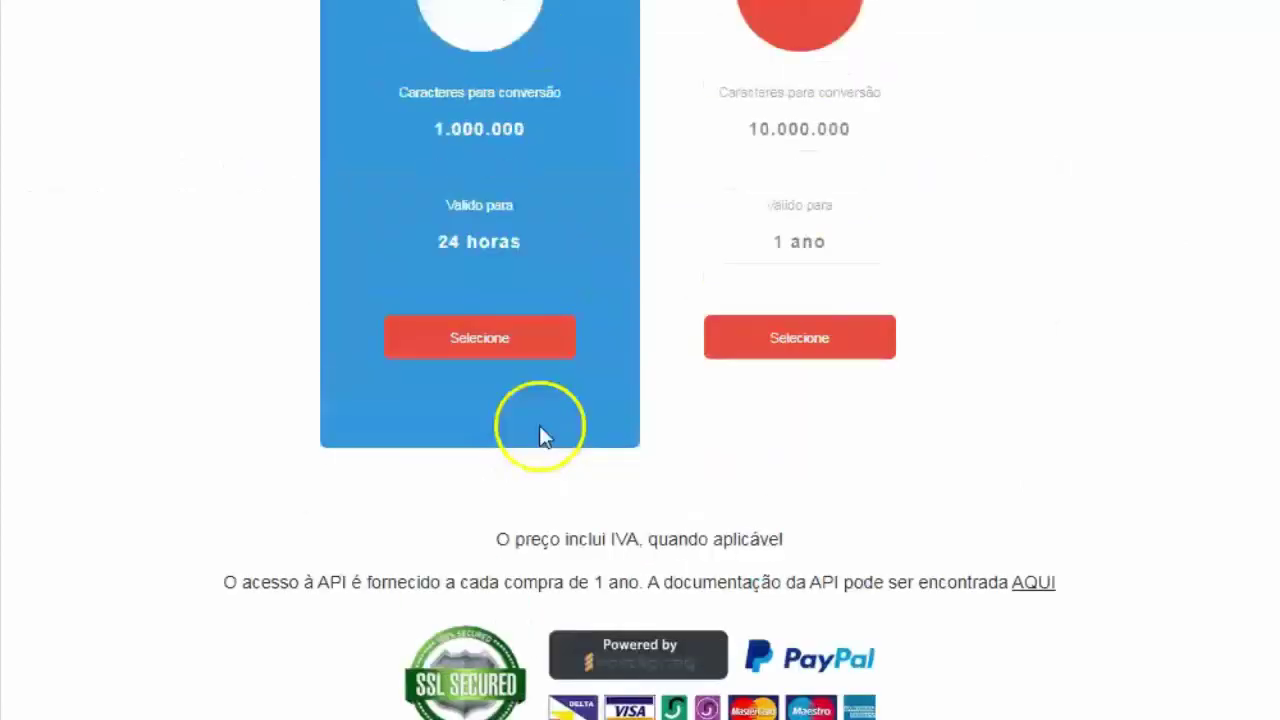
scroll(539, 435, "up", 10)
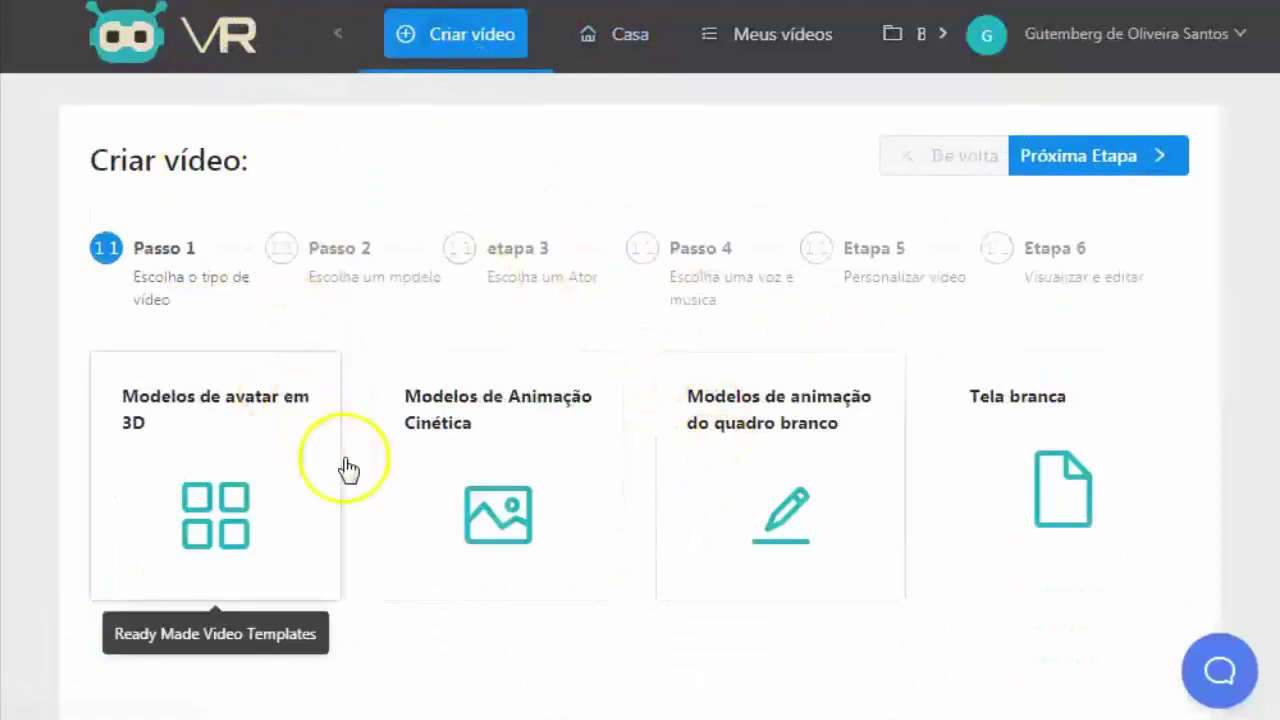
Step: In VideoRobot, choose 3D avatar templates as the video type and continue with the "Concessionária de carros" template
left_click(203, 420)
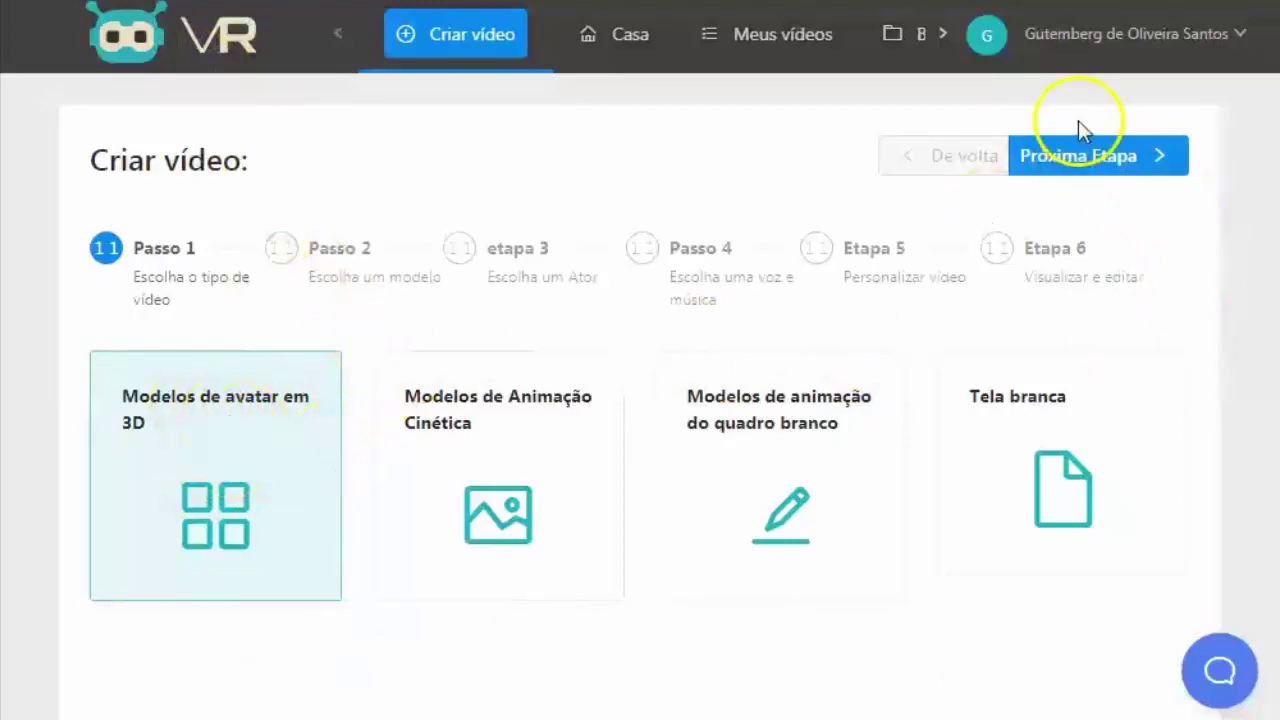
left_click(1060, 160)
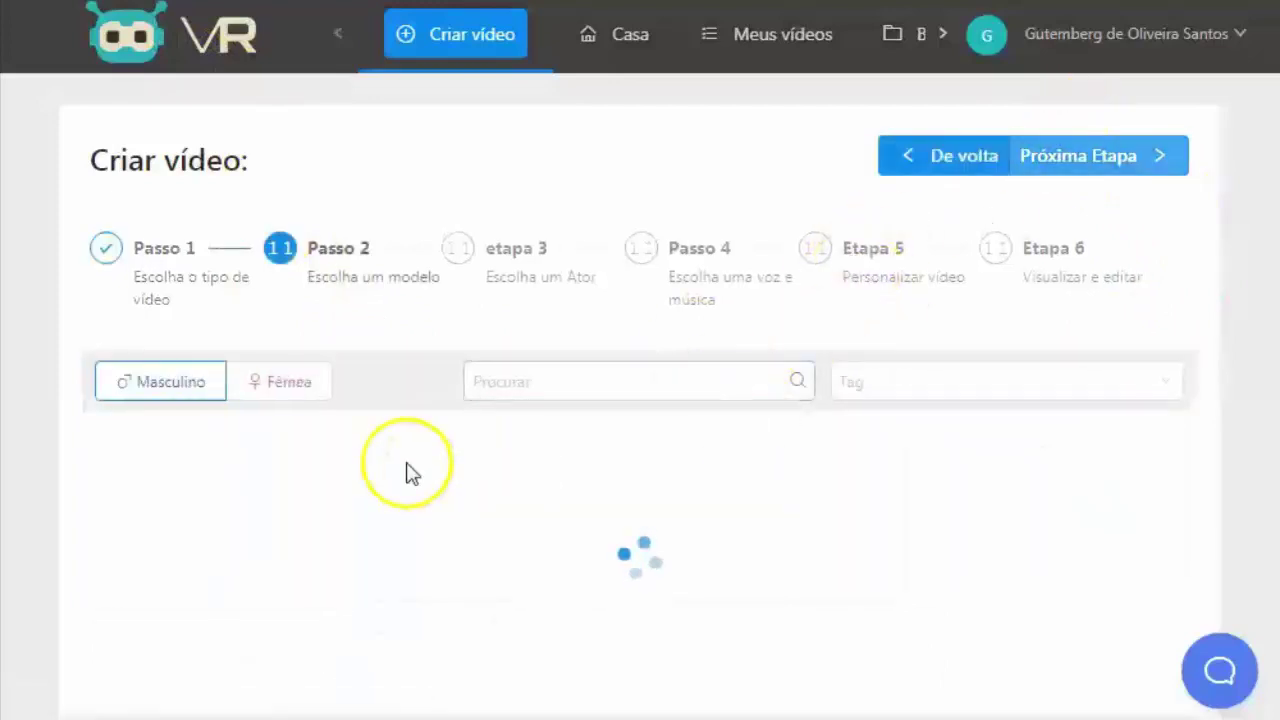
scroll(420, 370, "down", 5)
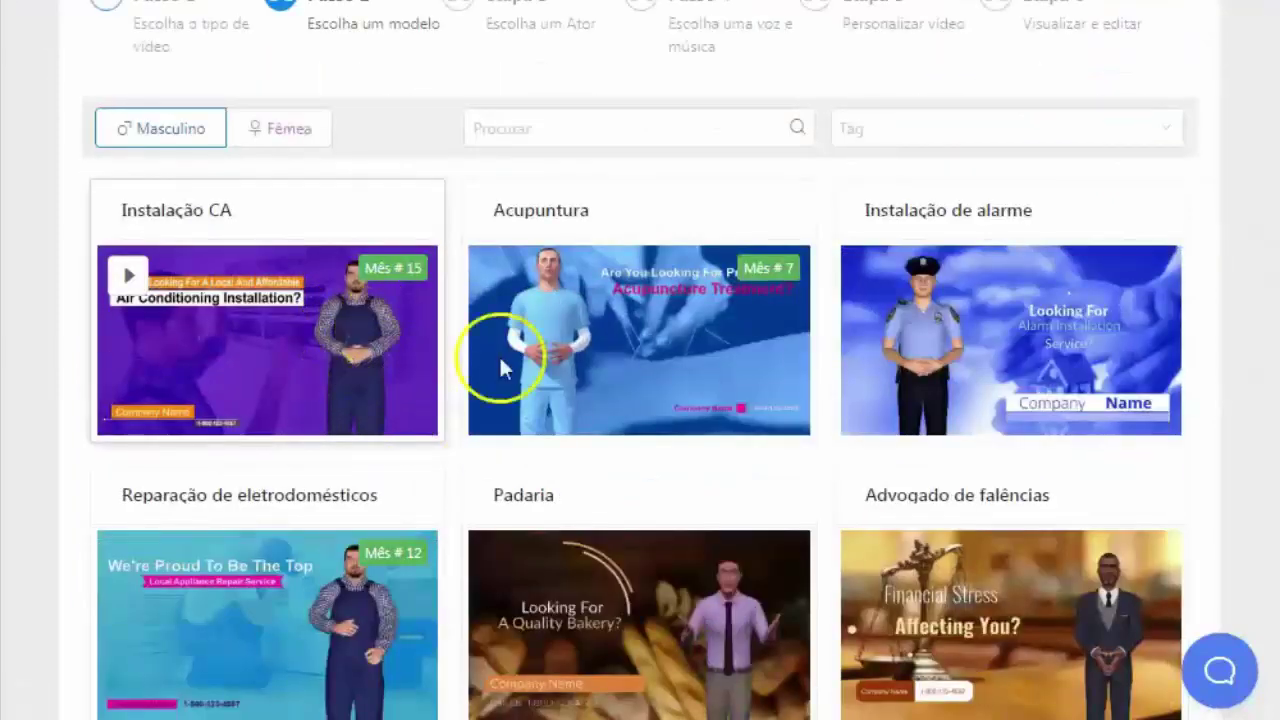
scroll(775, 400, "down", 5)
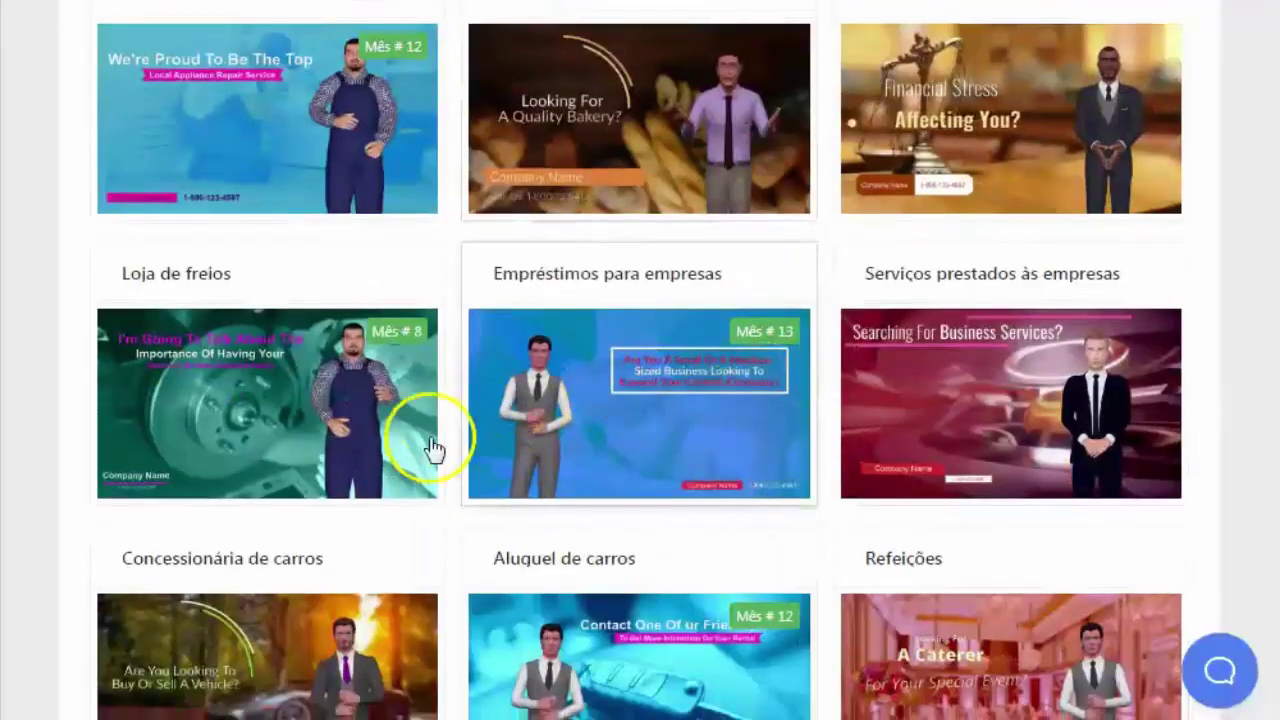
scroll(772, 443, "up", 1)
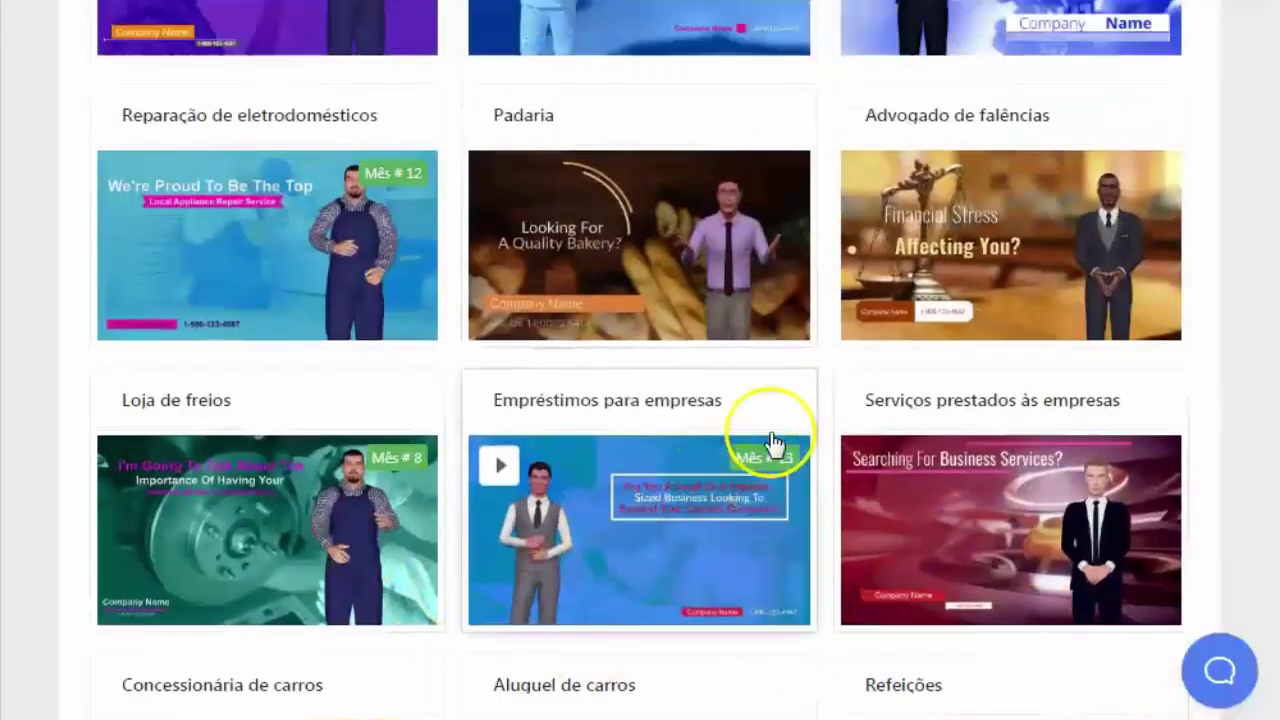
scroll(771, 455, "down", 5)
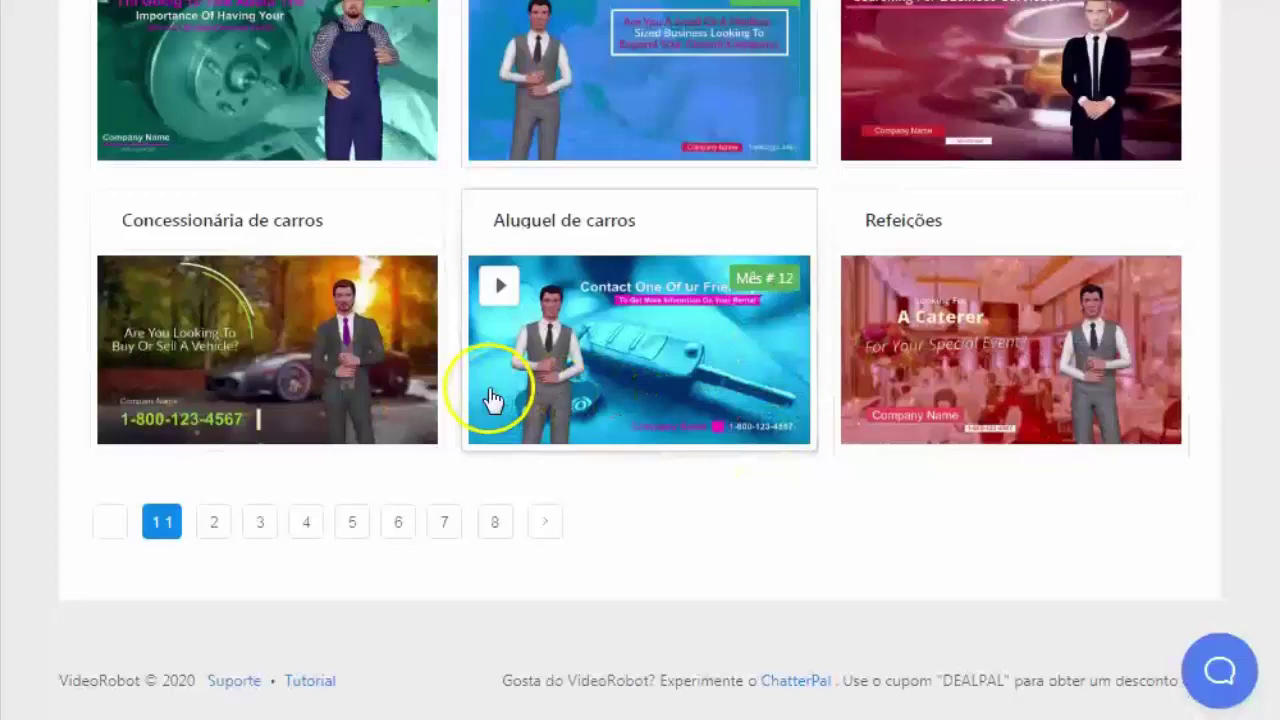
left_click(337, 330)
scroll(1060, 520, "up", 15)
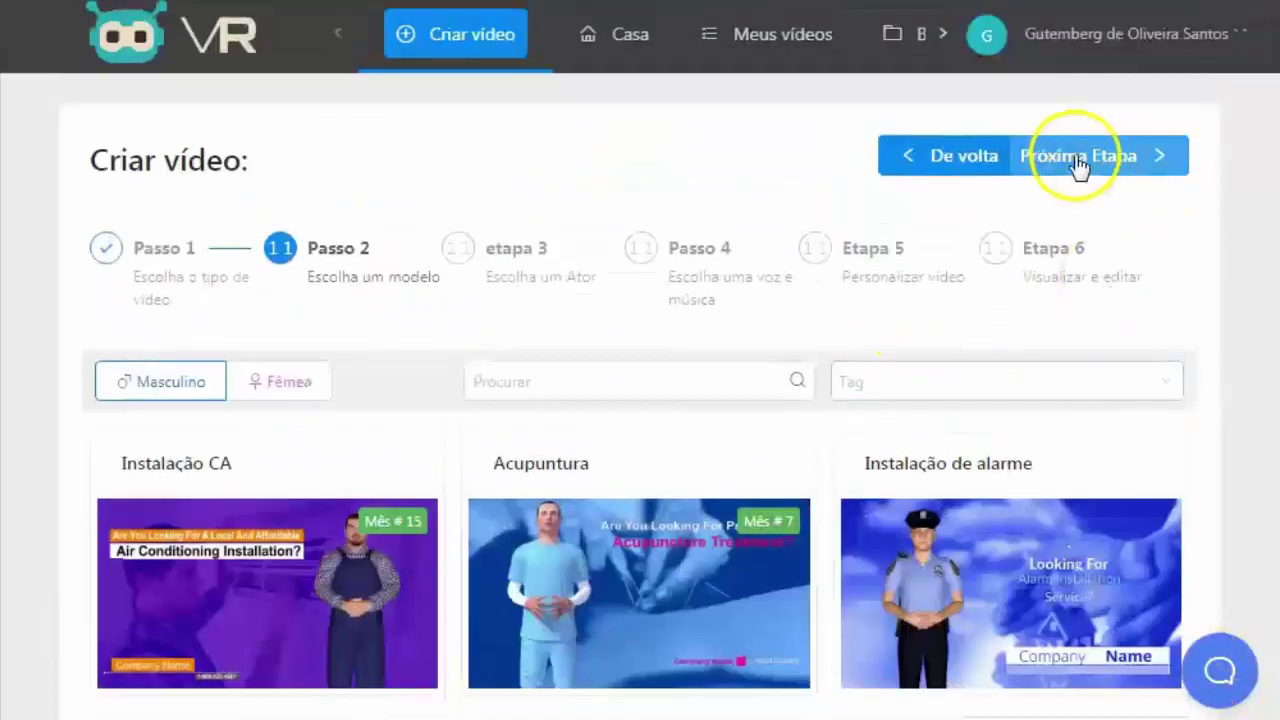
left_click(1077, 163)
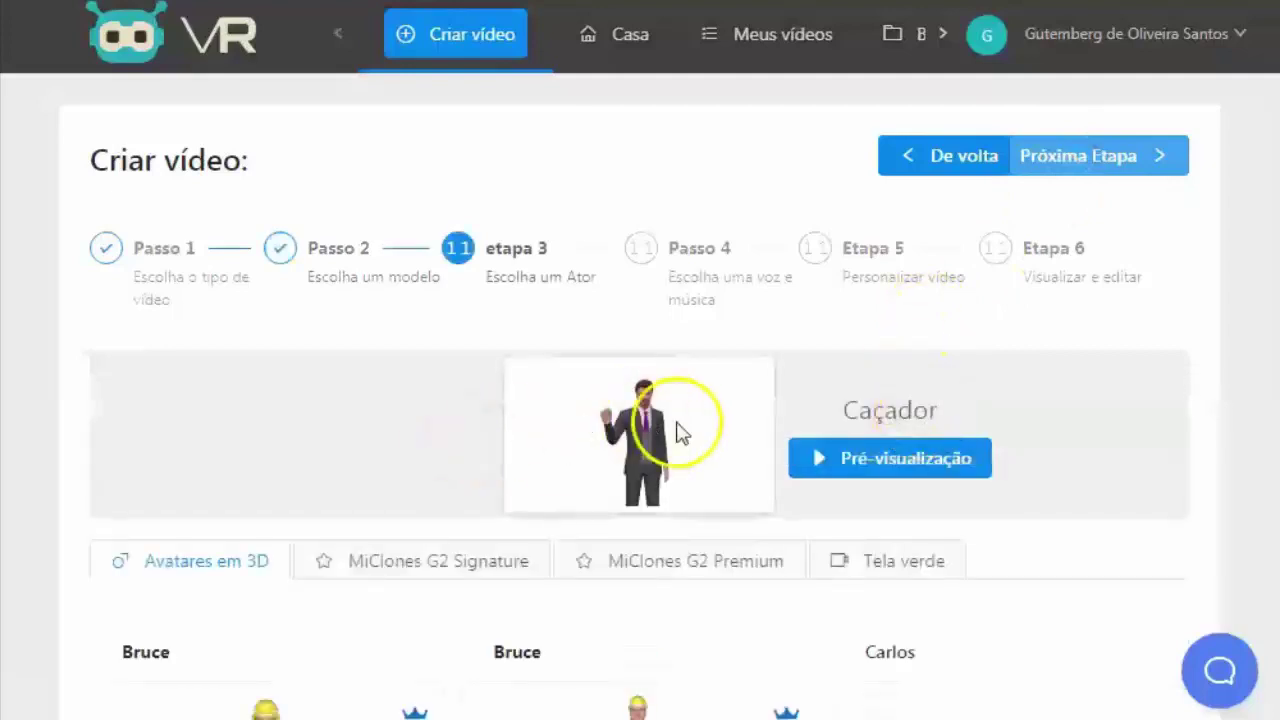
Step: Browse the available 3D avatars, keep the preselected Caçador actor, and proceed to the voice and music stage
scroll(700, 432, "down", 3)
scroll(778, 272, "up", 3)
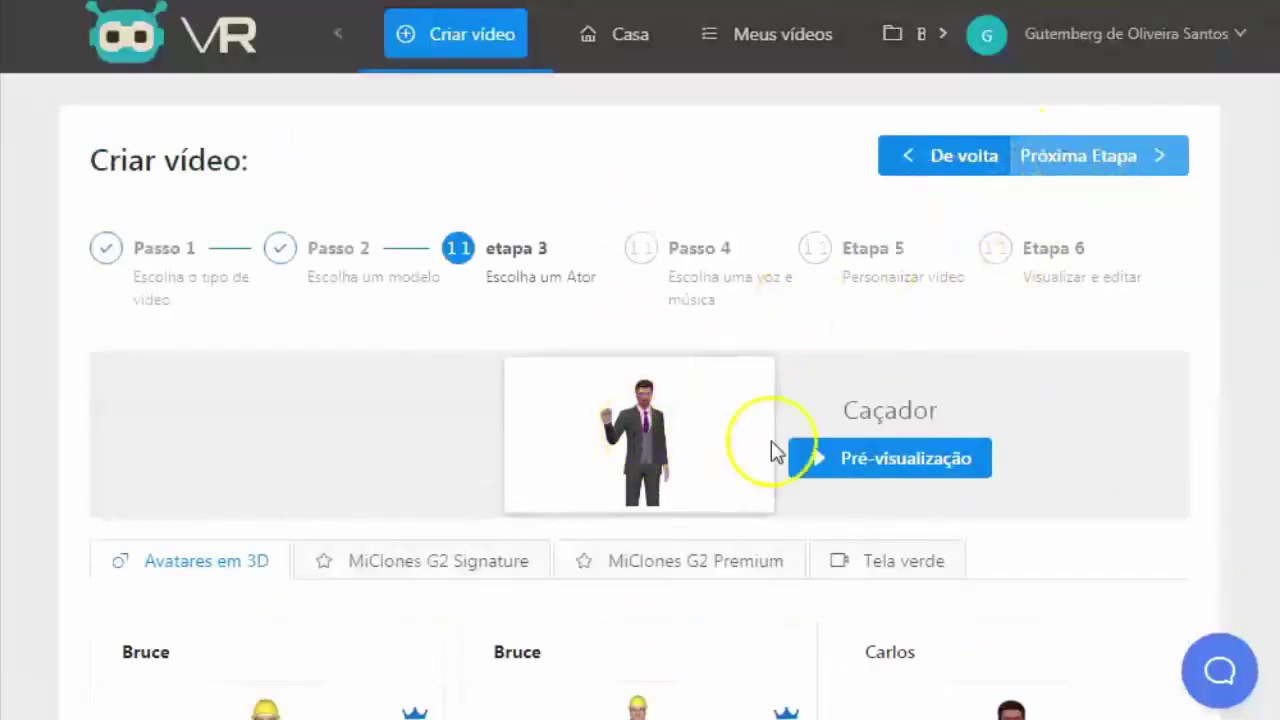
scroll(771, 451, "down", 12)
scroll(655, 557, "up", 2)
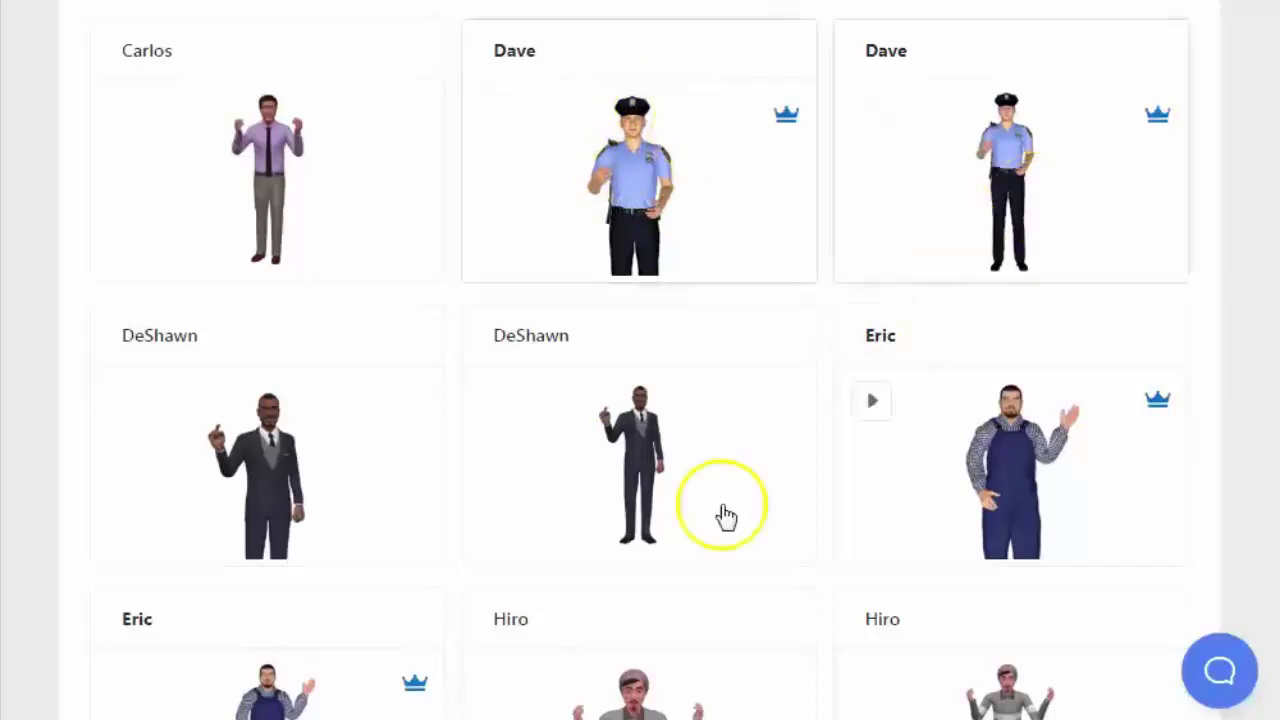
scroll(660, 522, "down", 2)
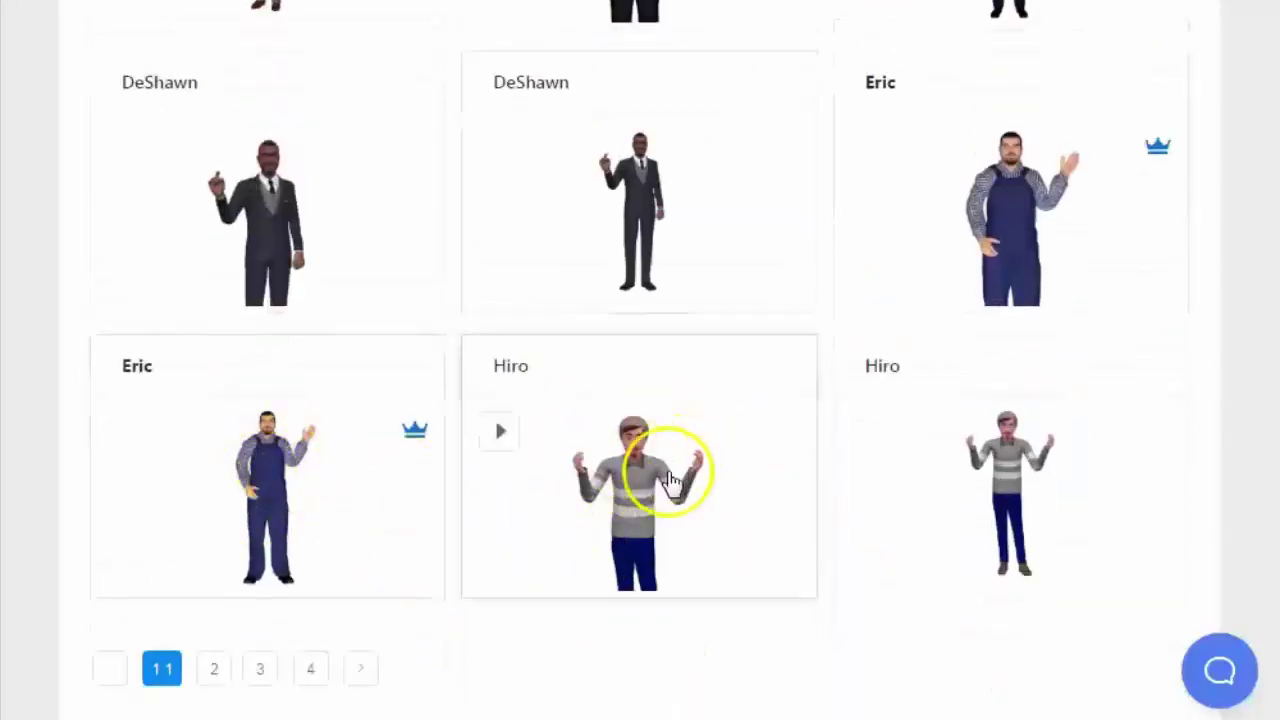
scroll(871, 429, "up", 8)
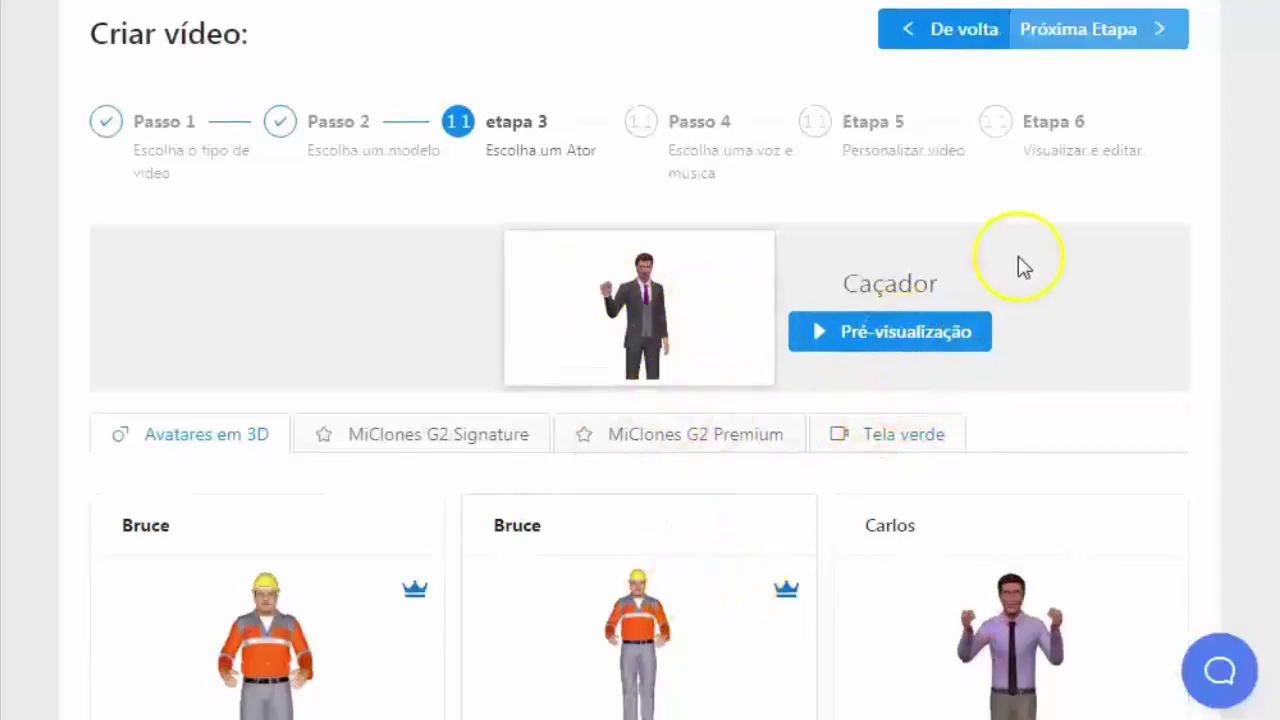
scroll(1040, 230, "up", 1)
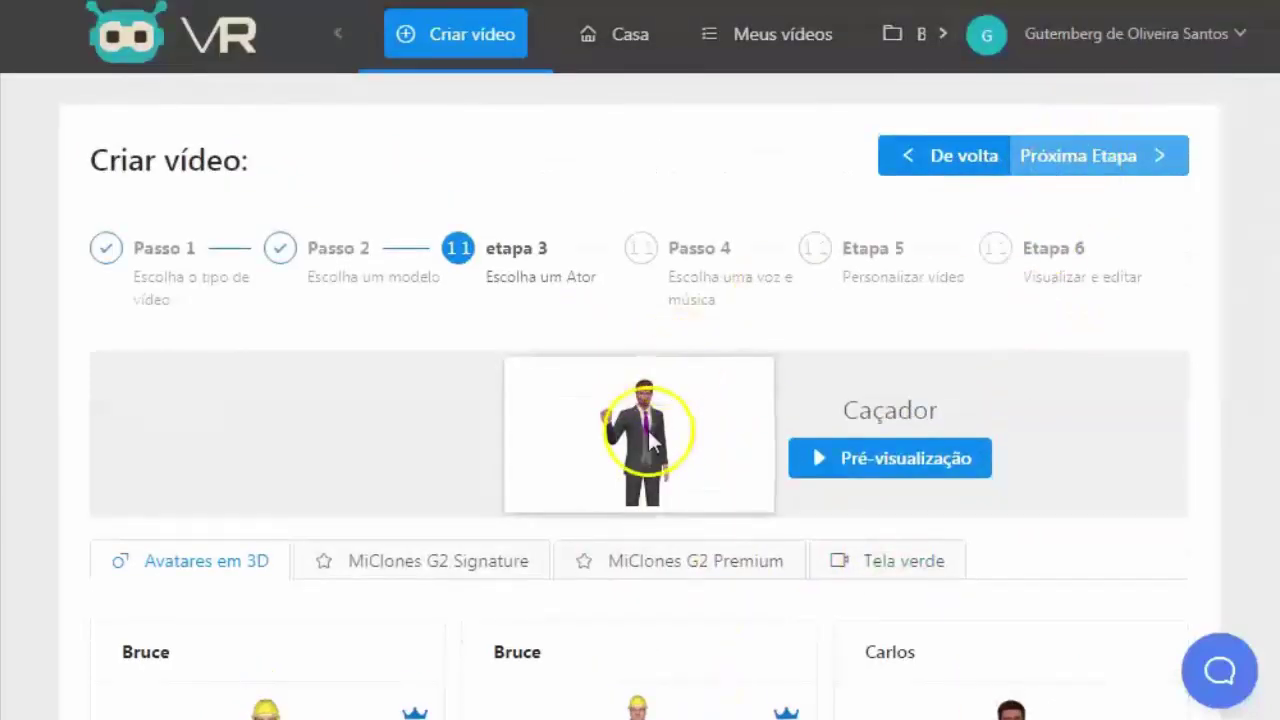
left_click(1081, 166)
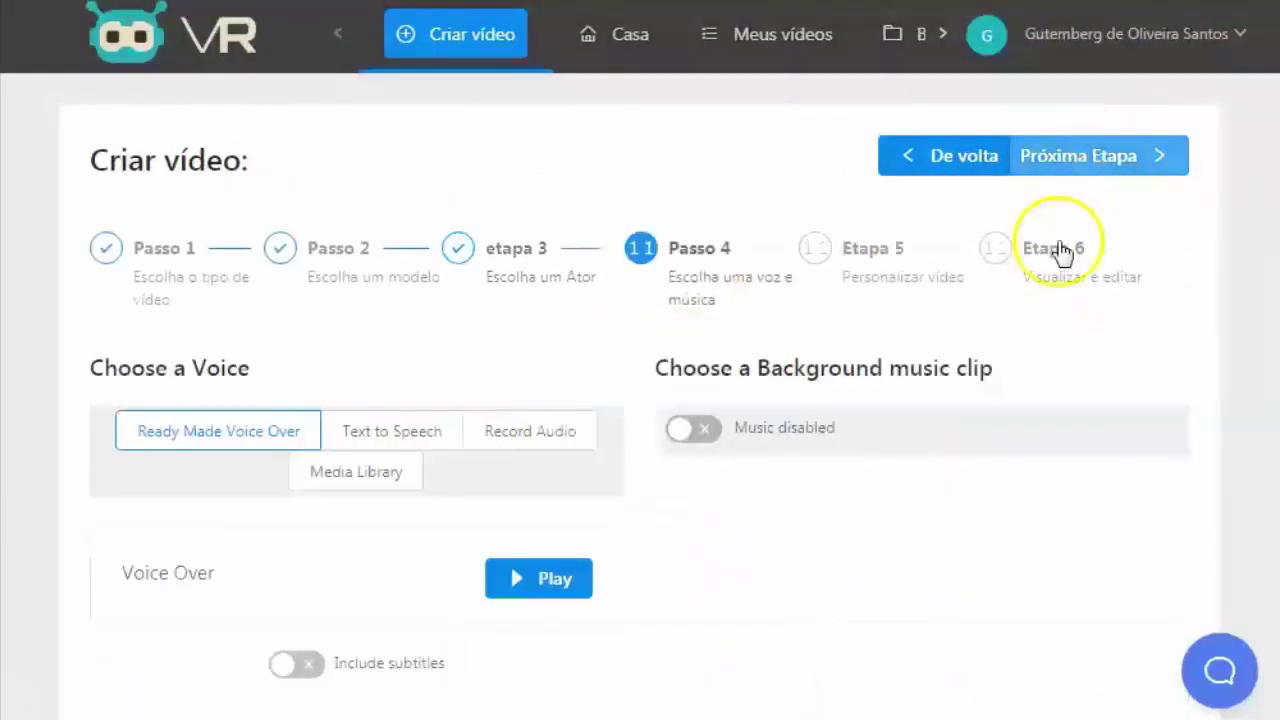
Step: Switch the video's voice source to Text to Speech and try to set its language to Brazilian Portuguese
scroll(490, 432, "down", 1)
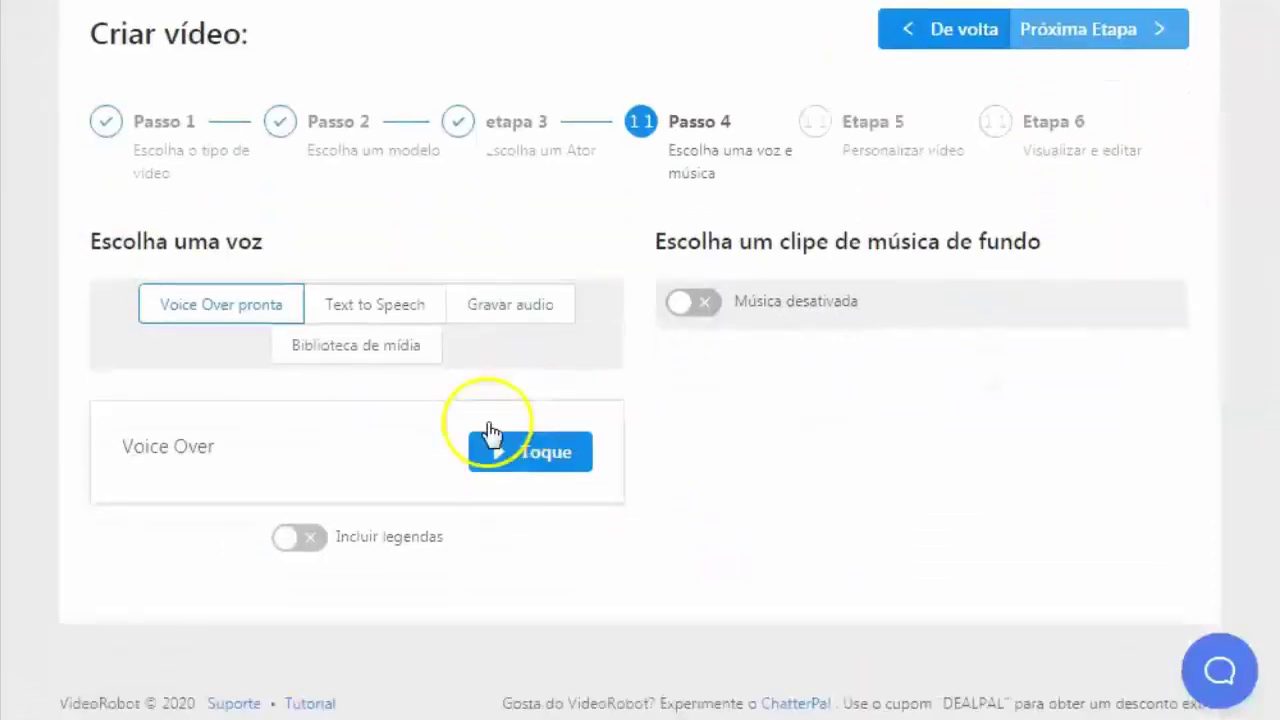
left_click(372, 308)
scroll(588, 490, "down", 2)
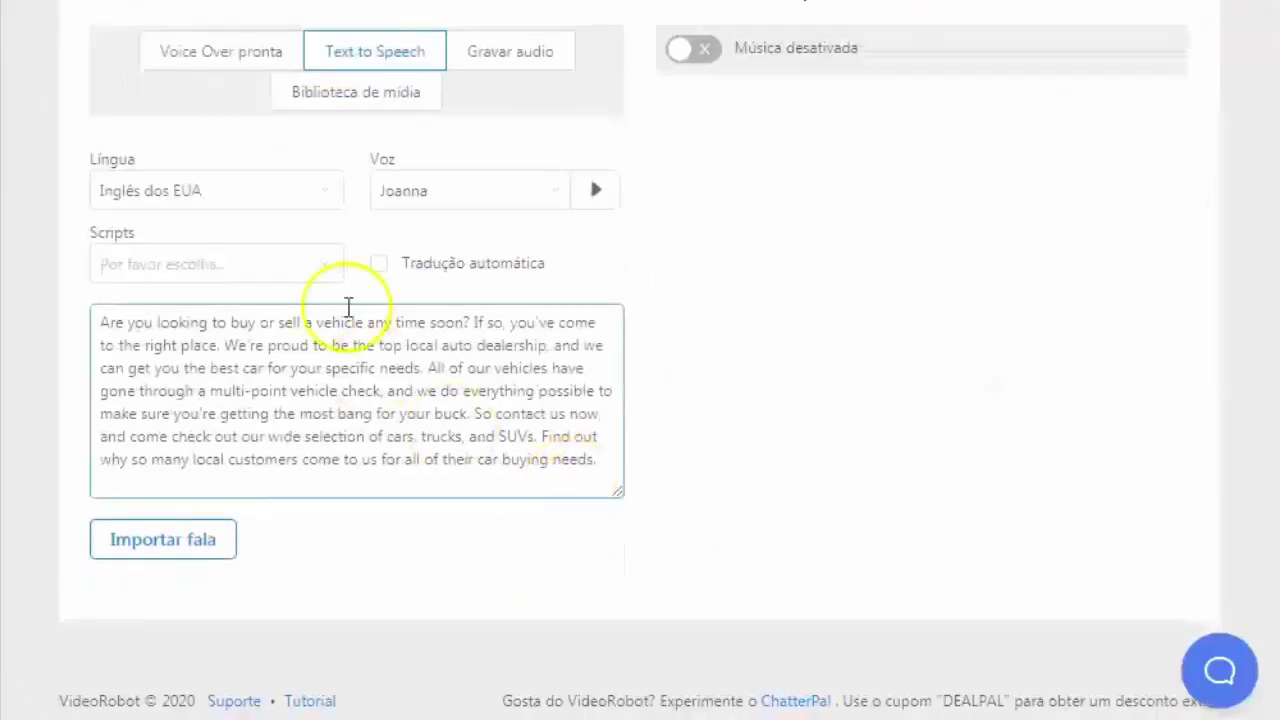
left_click(326, 194)
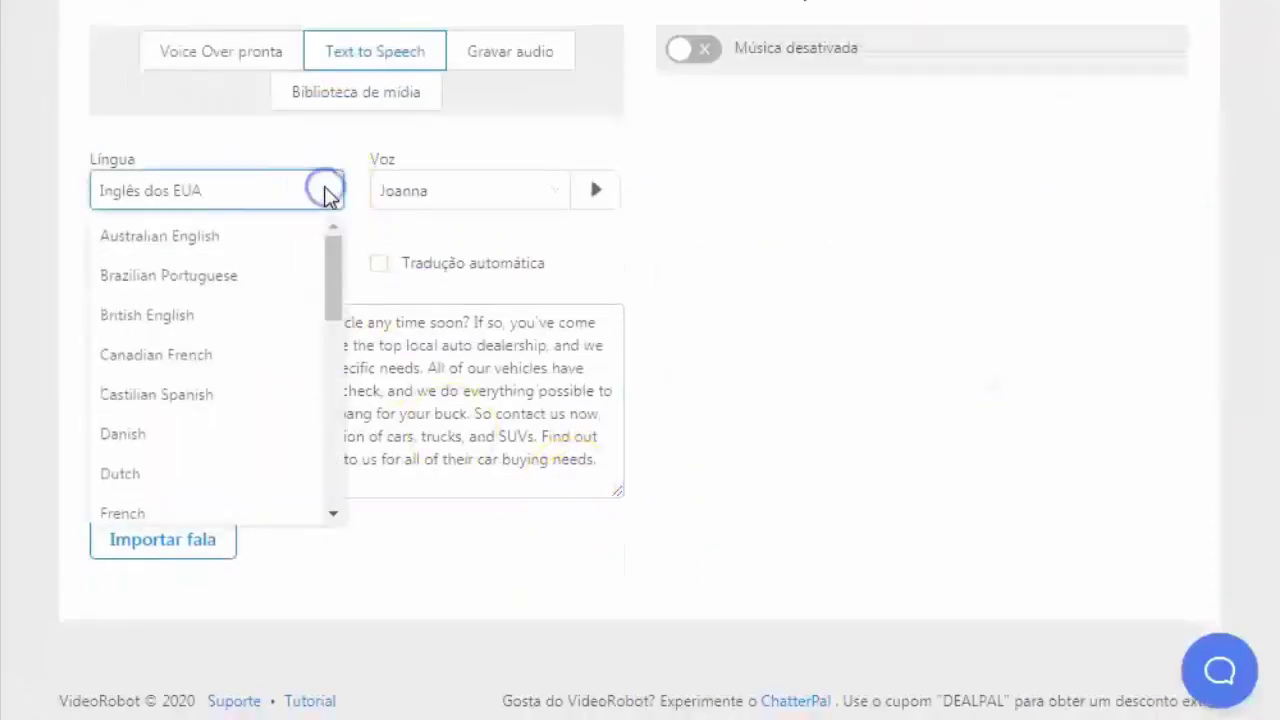
left_click(190, 280)
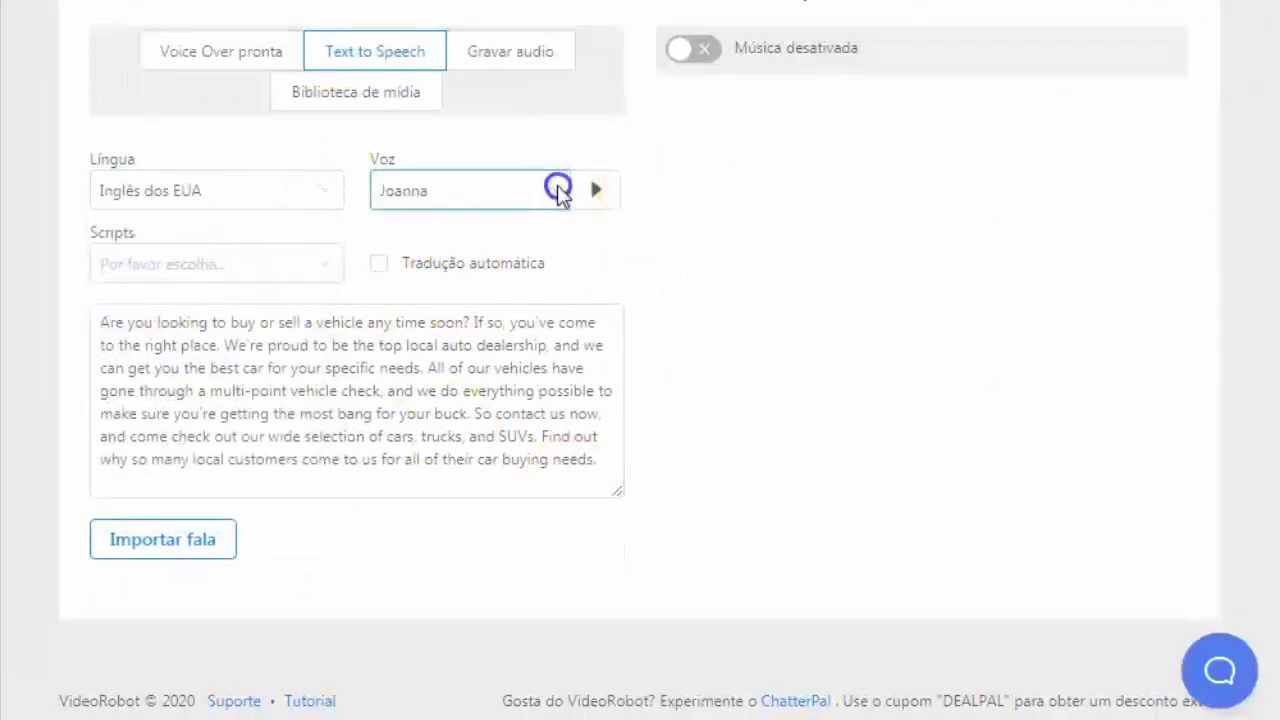
left_click(557, 190)
left_click(406, 320)
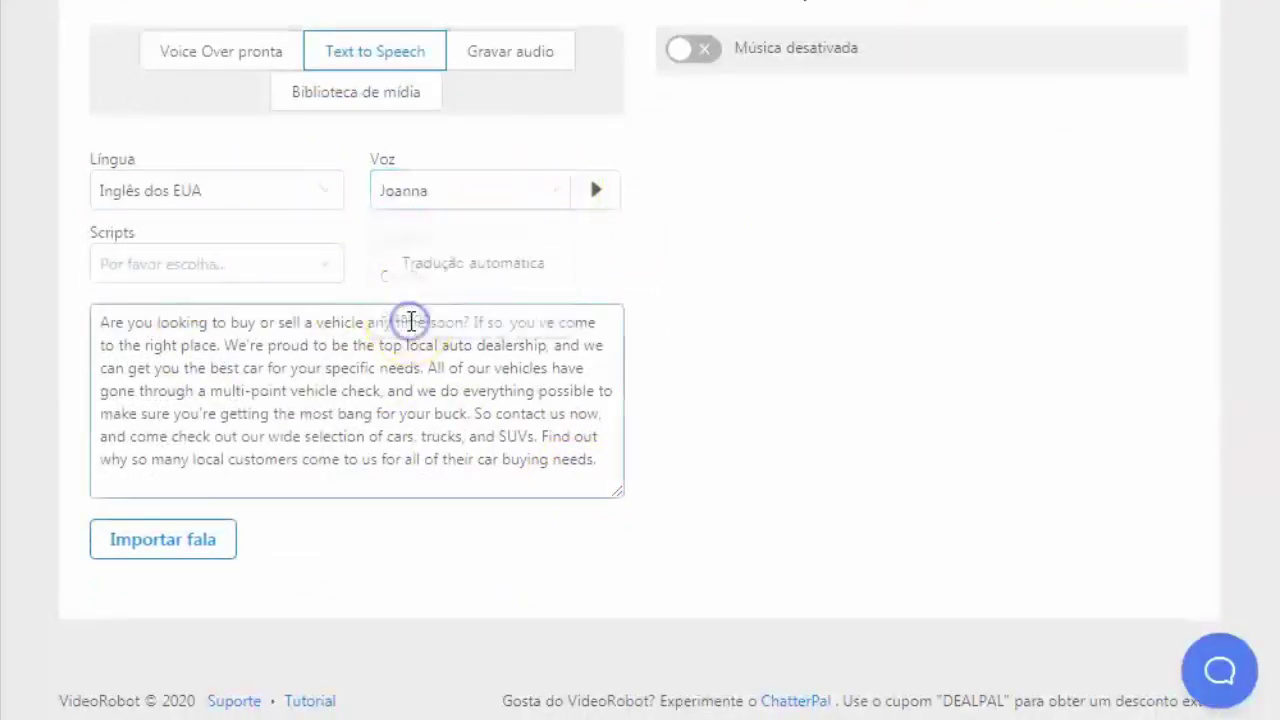
Step: Enlarge the speech script box and replace the English car dealership script with the copied Portuguese book text
left_click_drag(618, 493, 620, 608)
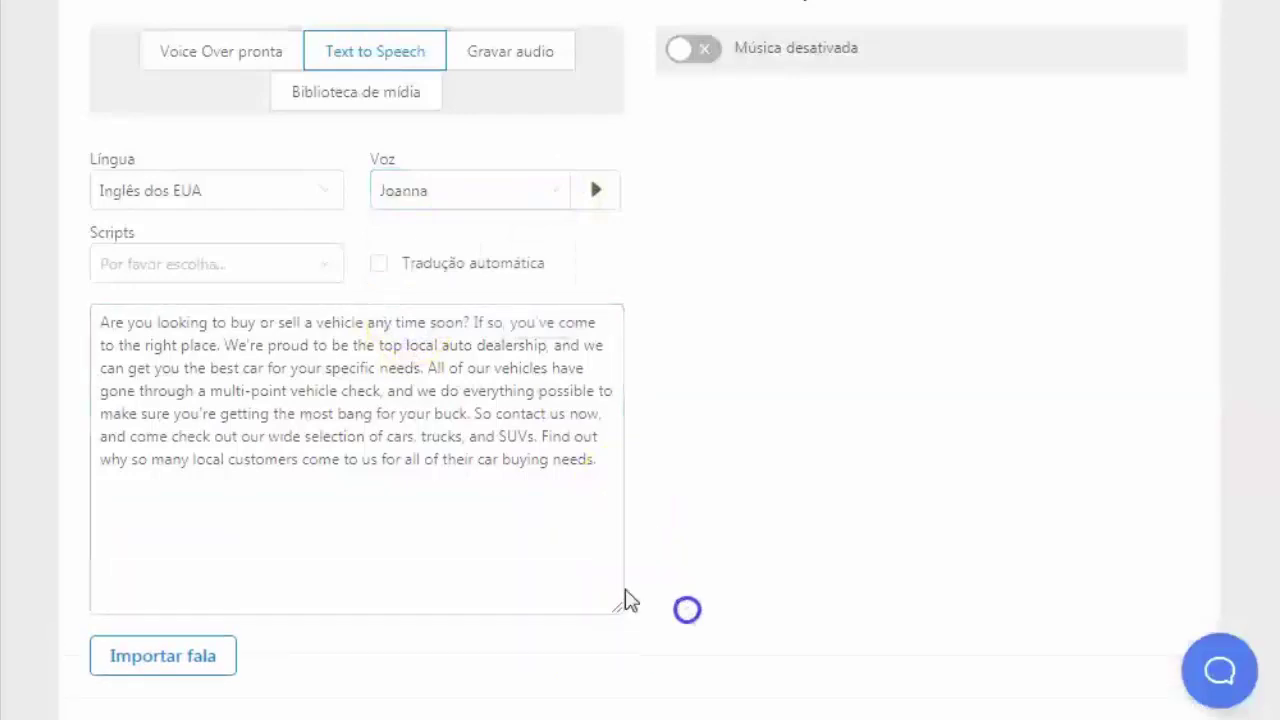
left_click_drag(610, 454, 94, 311)
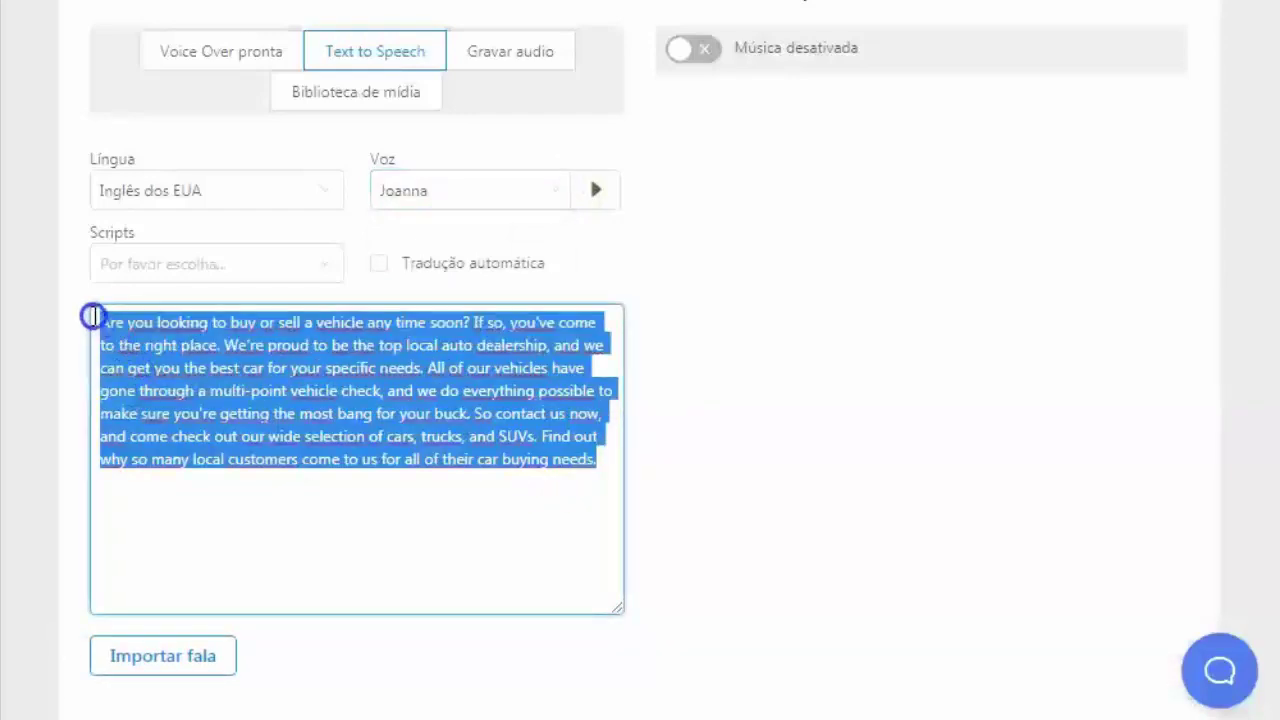
key("ctrl+v")
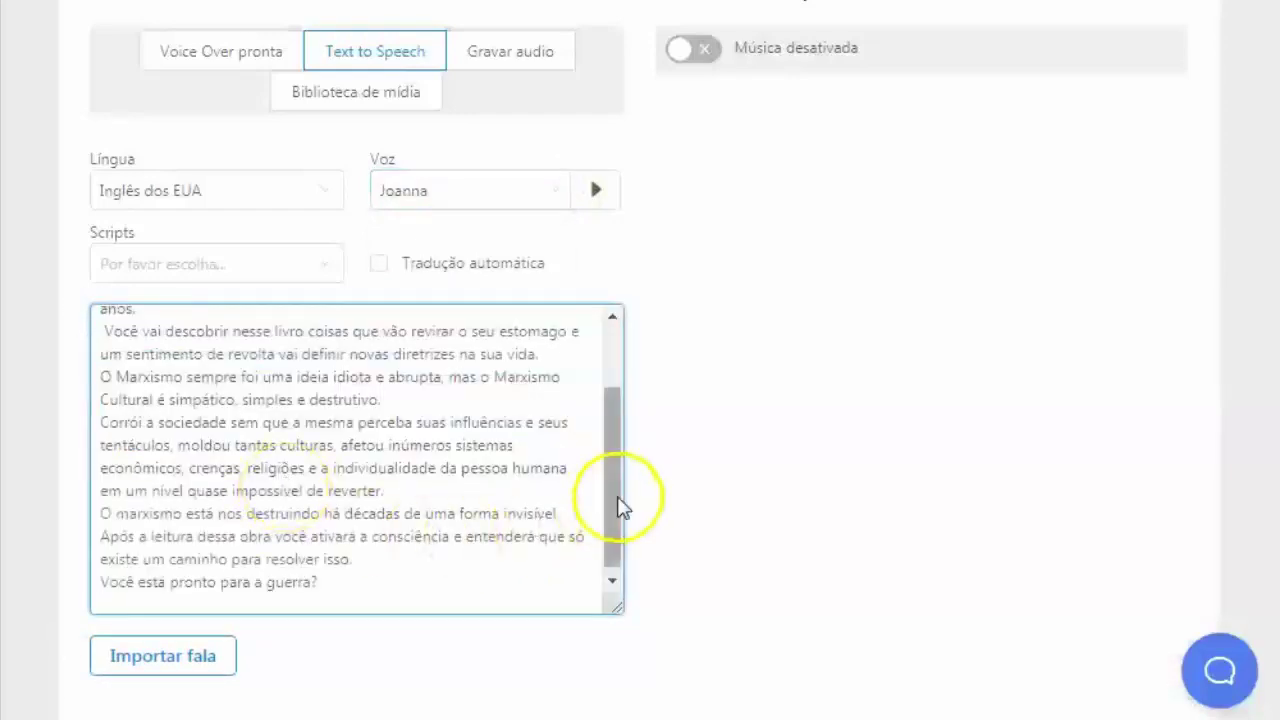
Step: Separate the script's paragraphs with blank lines, including one before "Você está pronto para a guerra?", and import the speech
left_click_drag(615, 515, 614, 343)
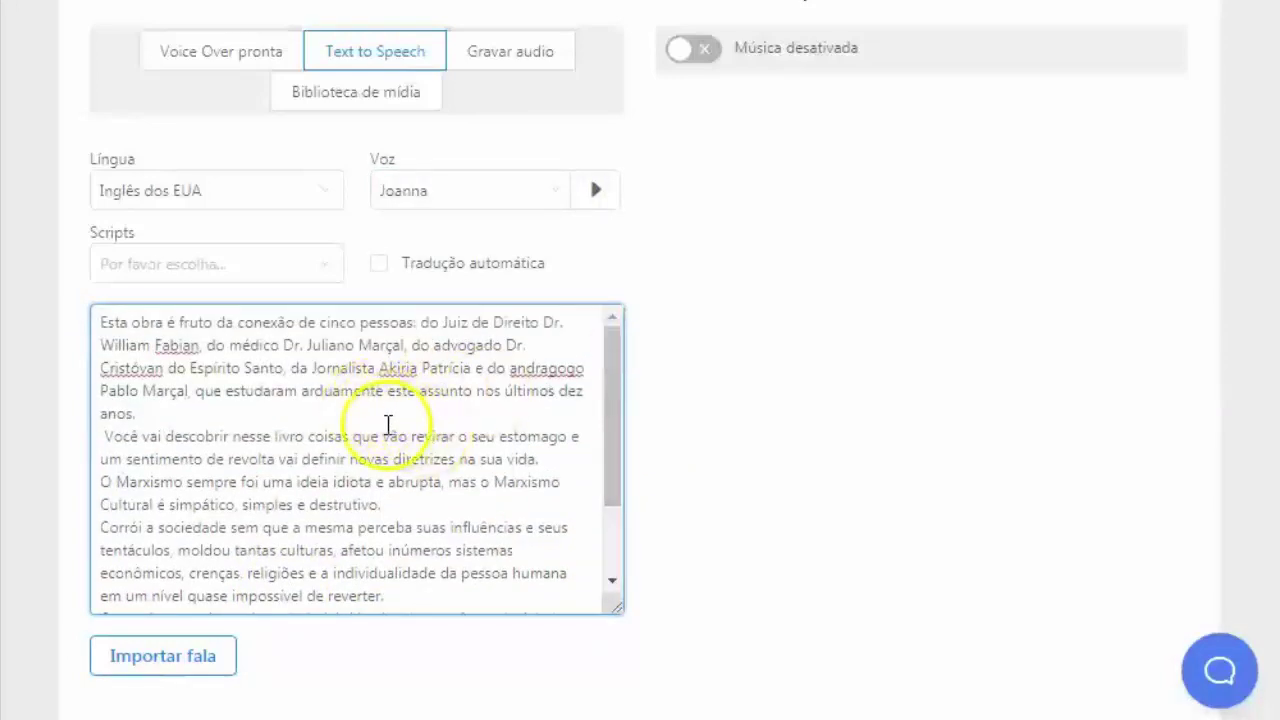
left_click(549, 459)
key("Return")
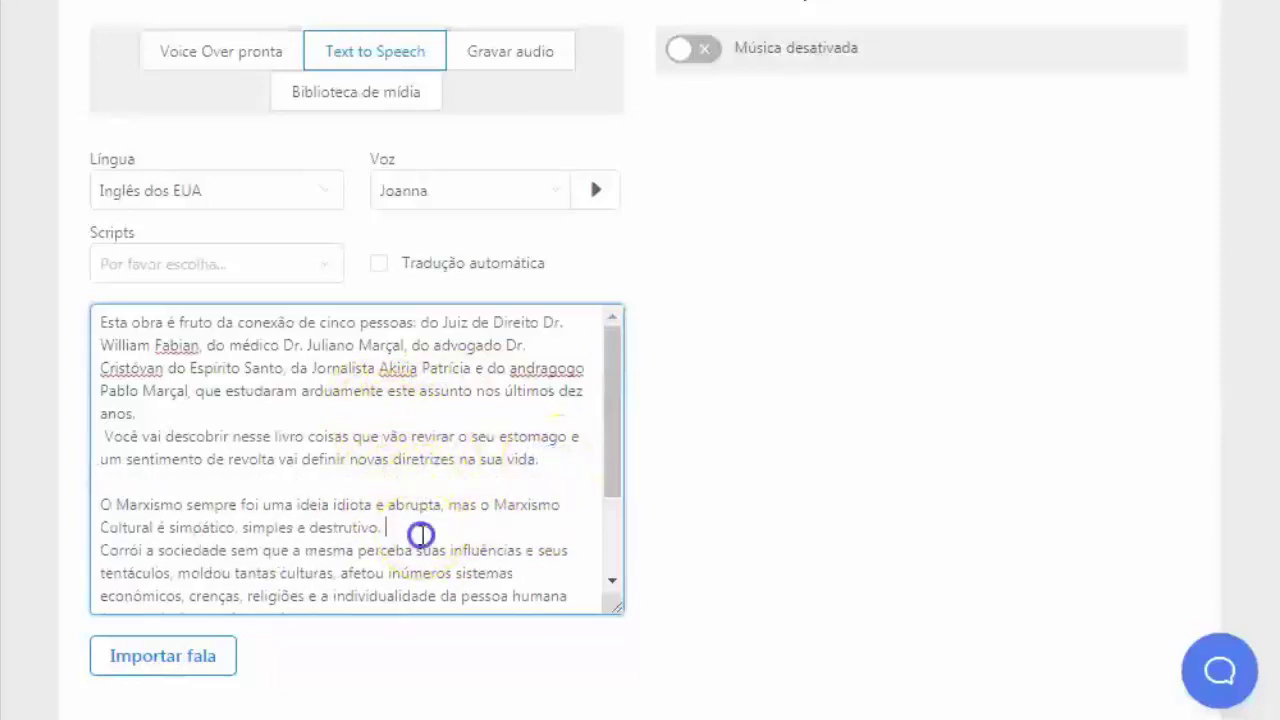
key("Return")
scroll(463, 525, "down", 4)
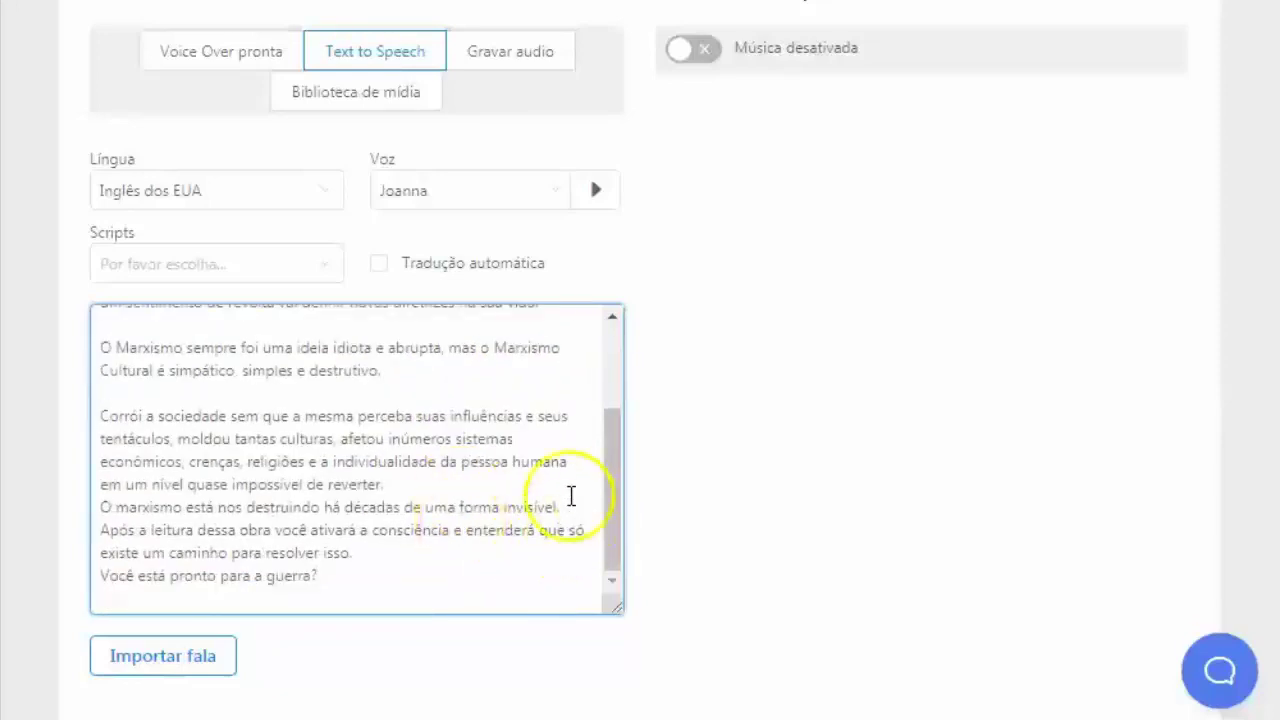
key("Return")
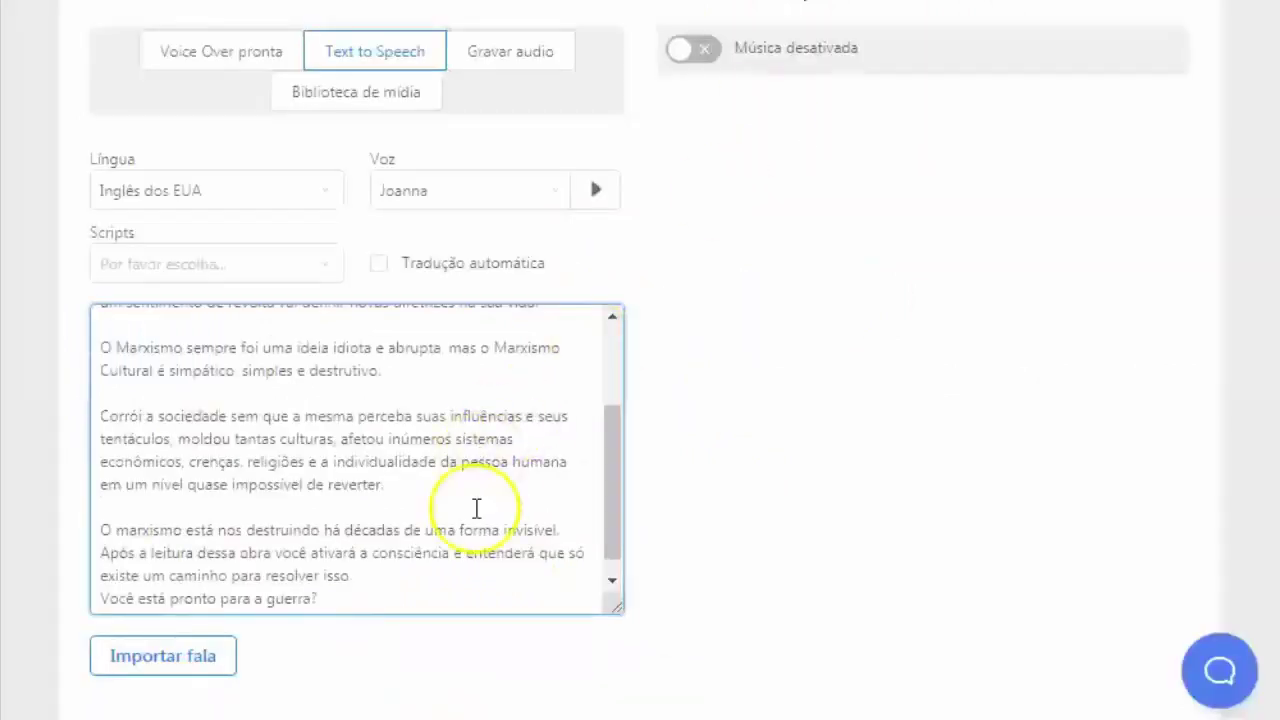
scroll(480, 520, "down", 1)
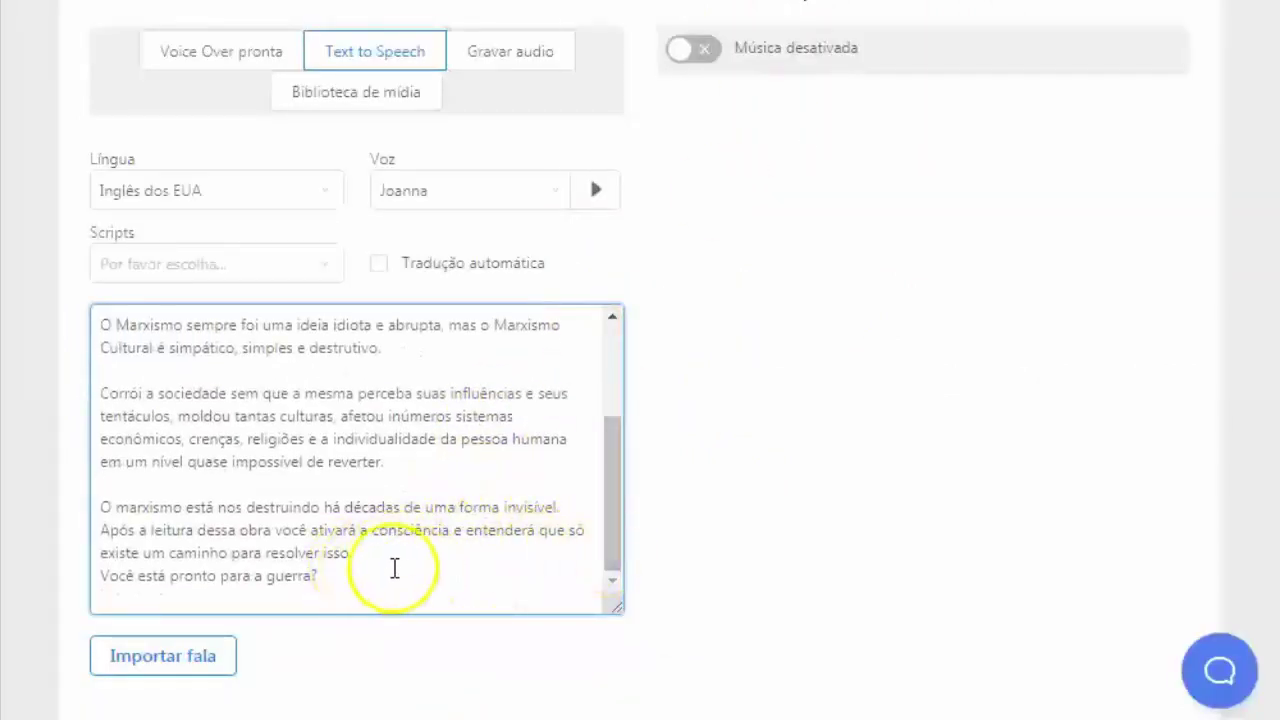
key("Return")
scroll(374, 557, "down", 1)
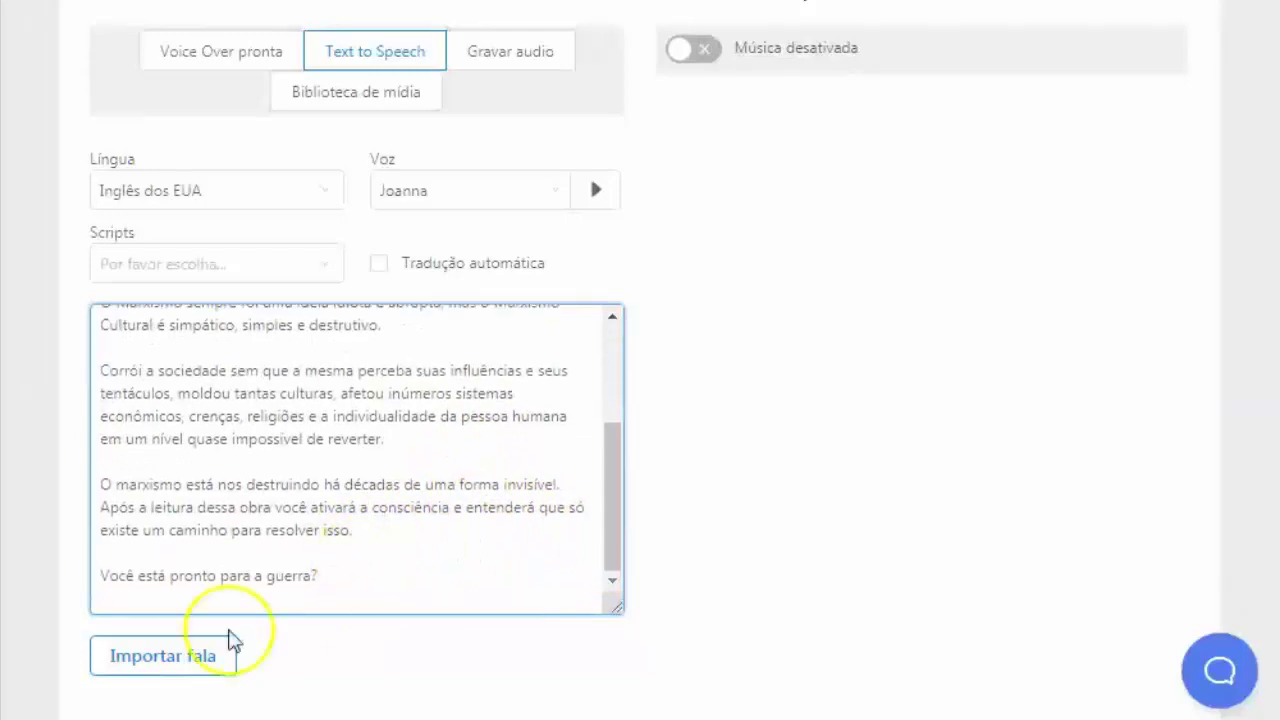
left_click(145, 664)
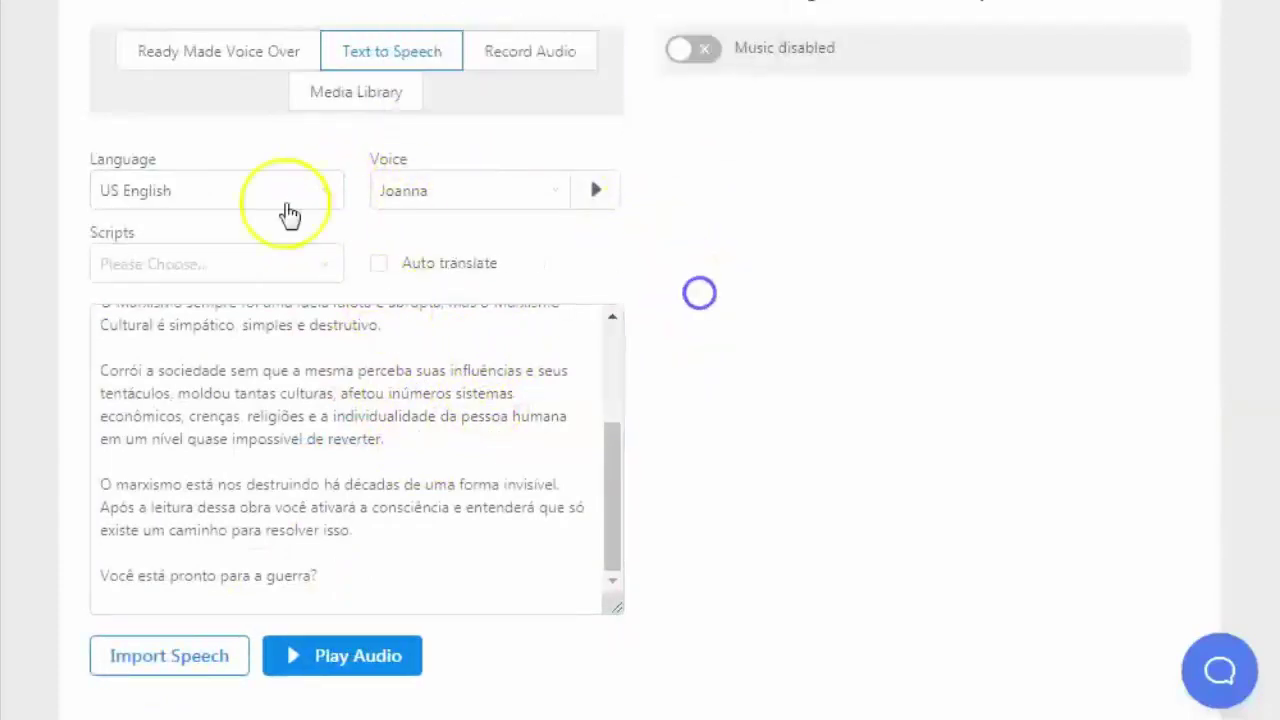
Step: Choose Brazilian Portuguese as the speech language with the Ricardo voice, and import the speech again
left_click(326, 191)
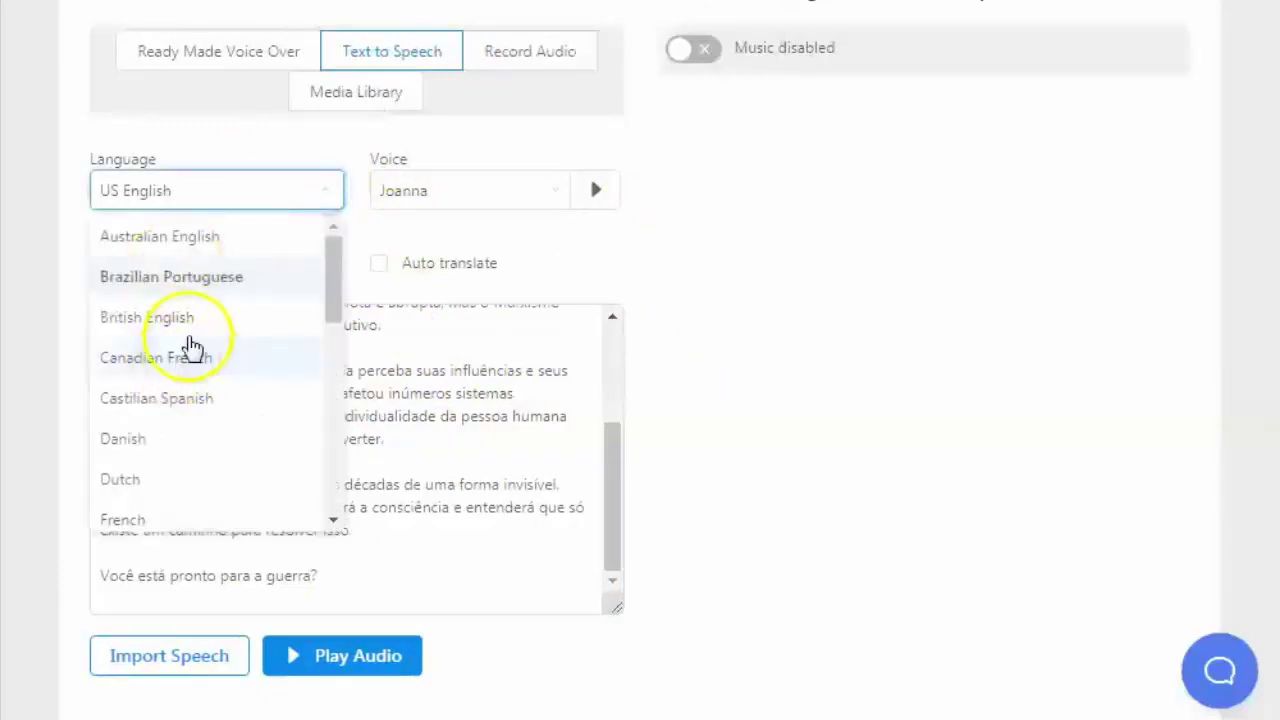
left_click(190, 277)
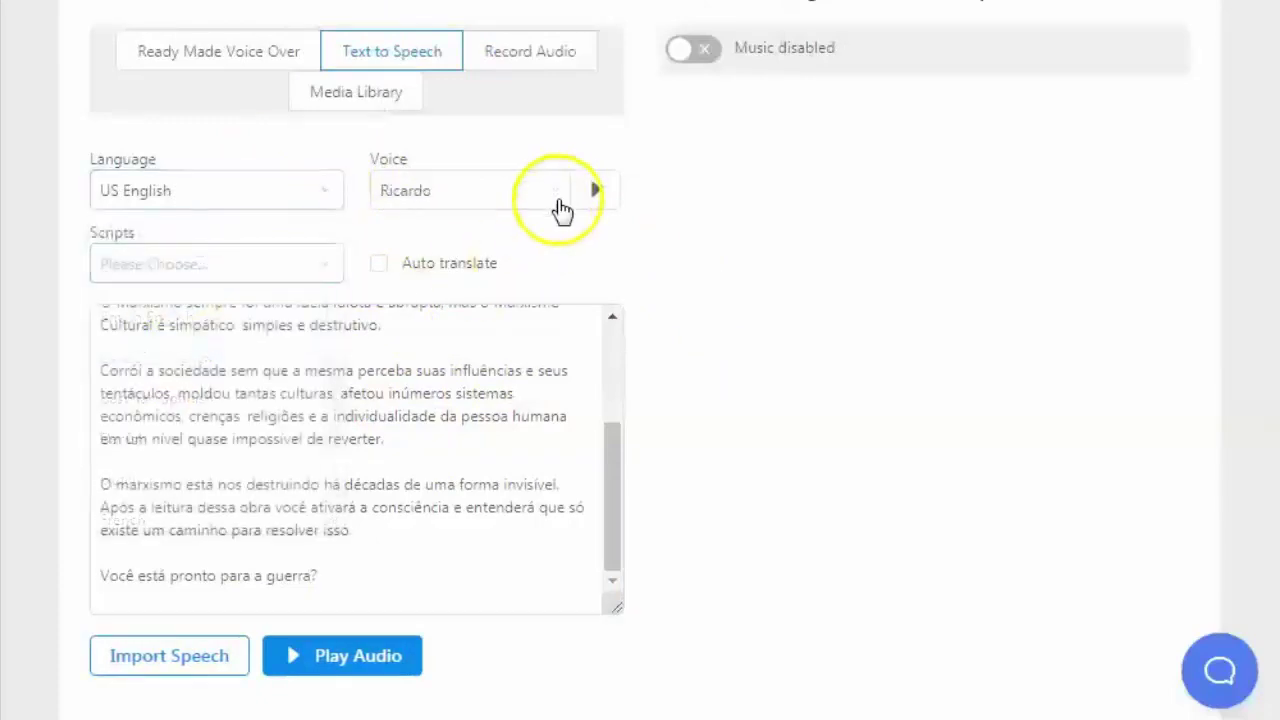
left_click(555, 190)
left_click(408, 318)
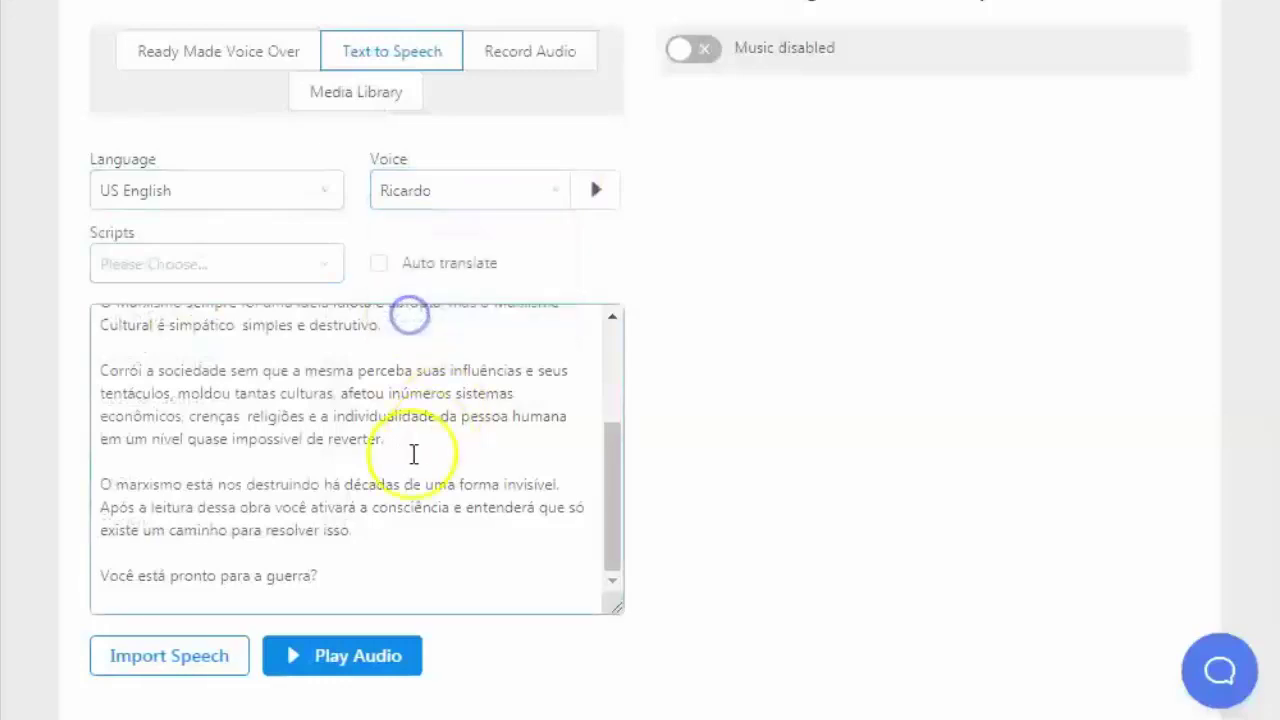
left_click(175, 658)
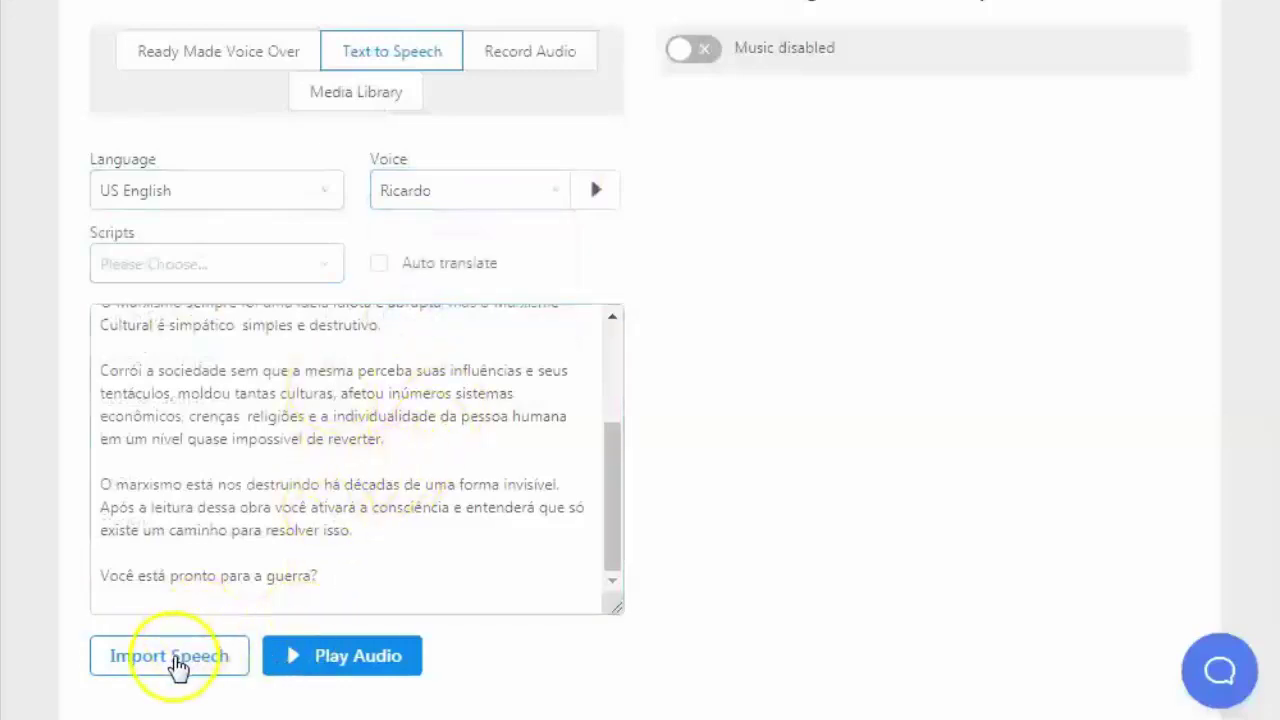
Step: Play back the generated speech audio, close the player and review the script from its beginning
left_click(288, 658)
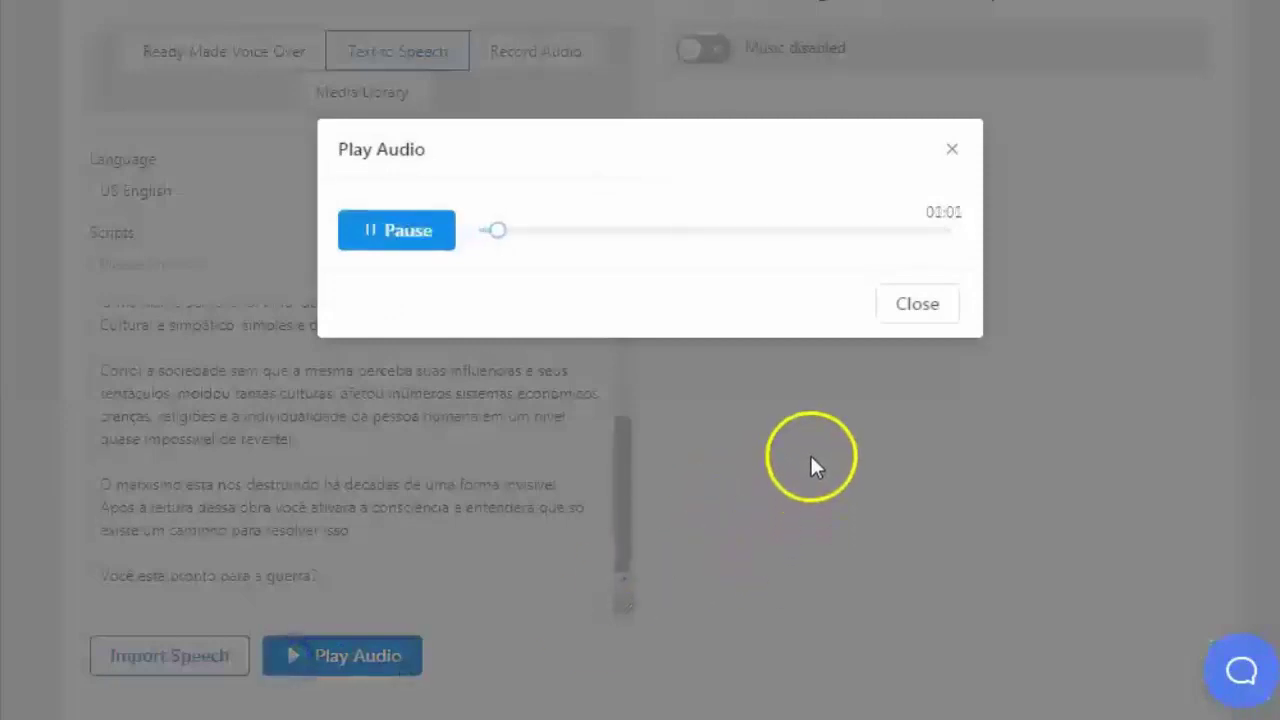
left_click(916, 304)
scroll(620, 540, "up", 5)
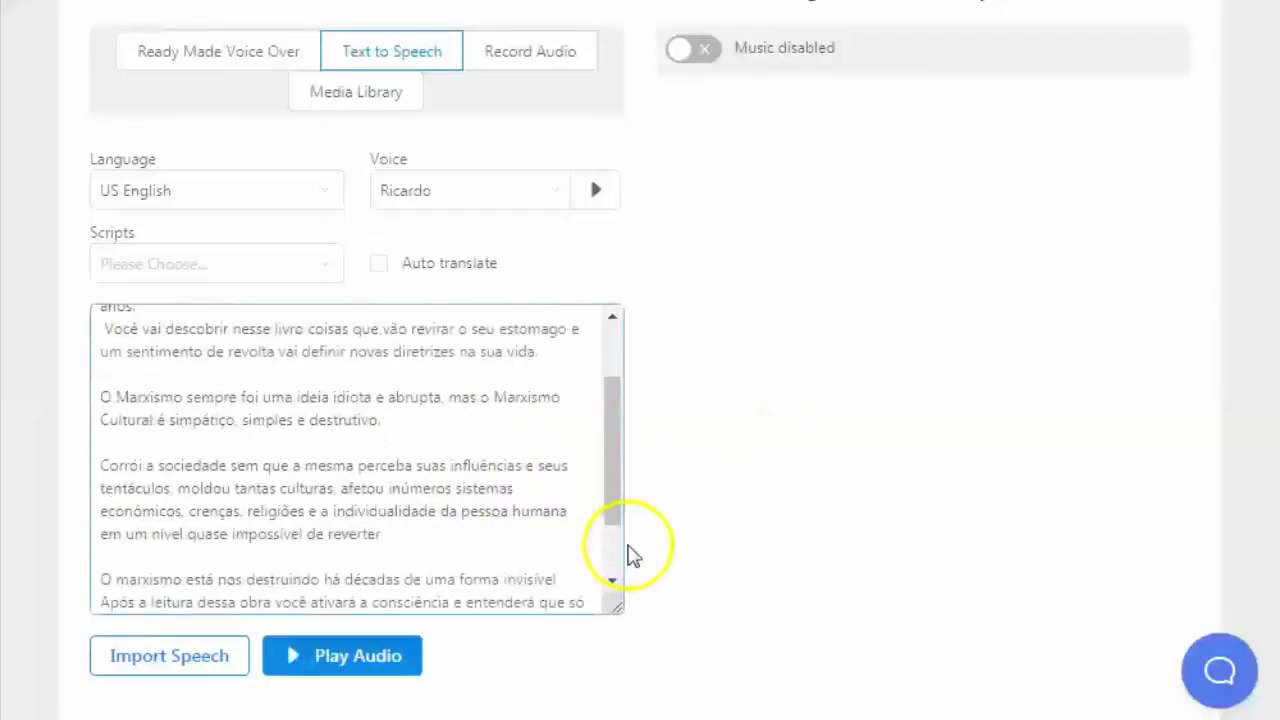
scroll(615, 425, "up", 3)
Step: Switch to the Word document and add the line "Olá, seja bem vindo ao canal." above the book title
left_click(102, 577)
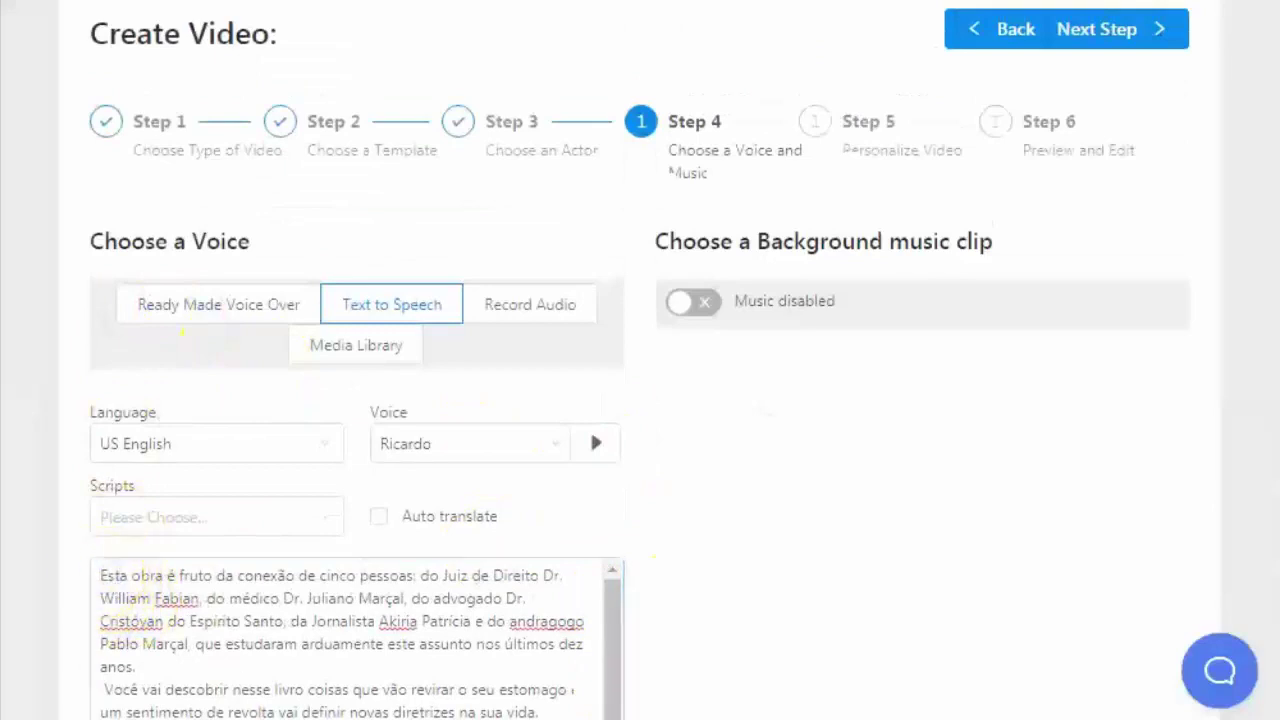
key("alt+Tab")
left_click(277, 84)
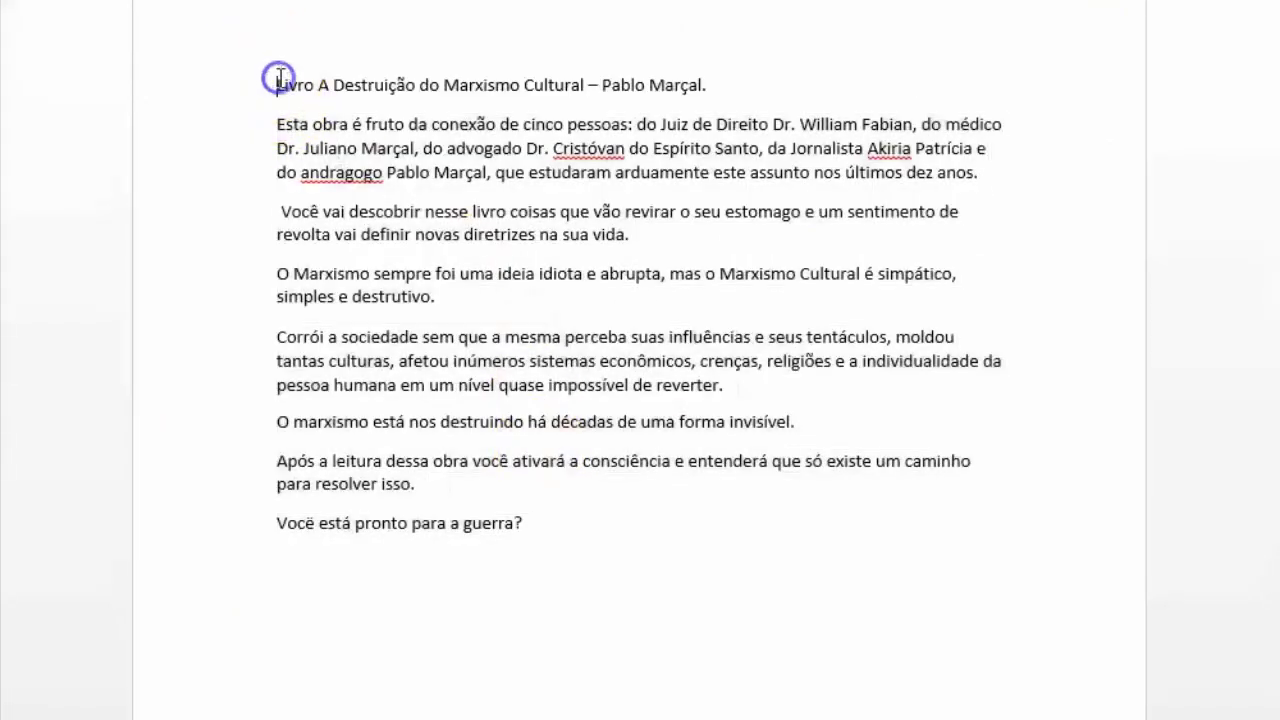
key("ctrl+Home")
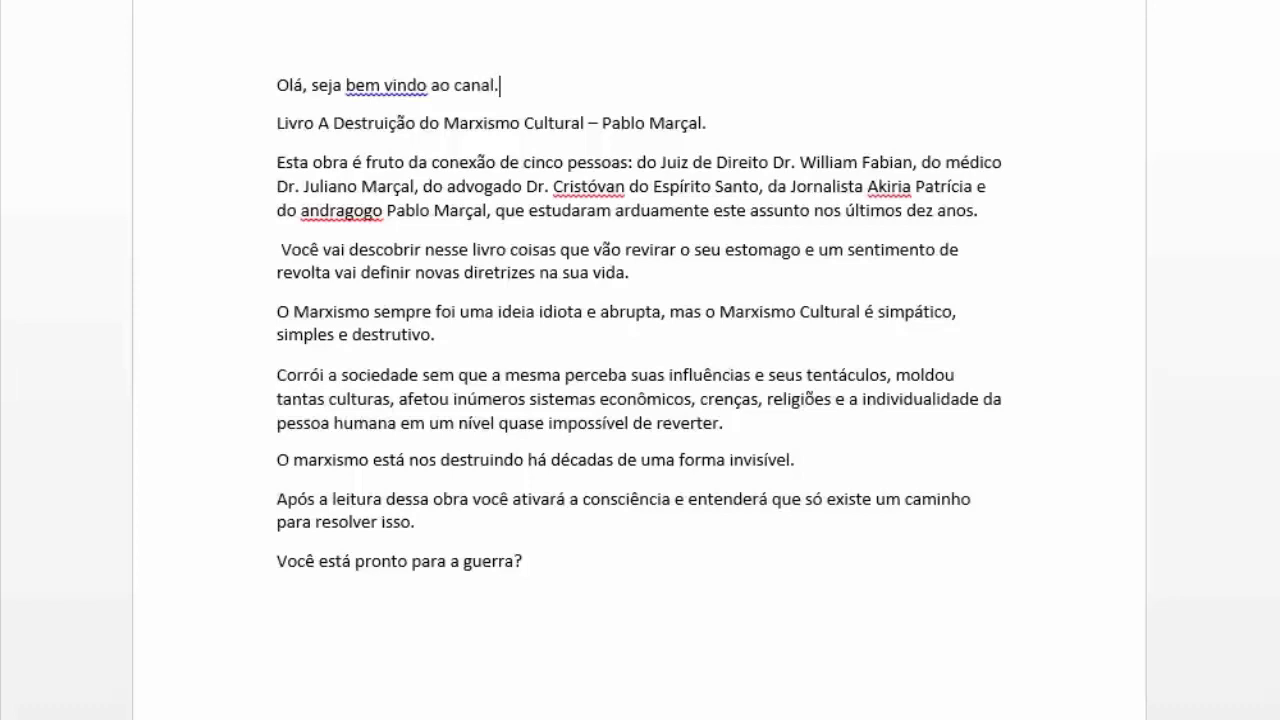
key("Return")
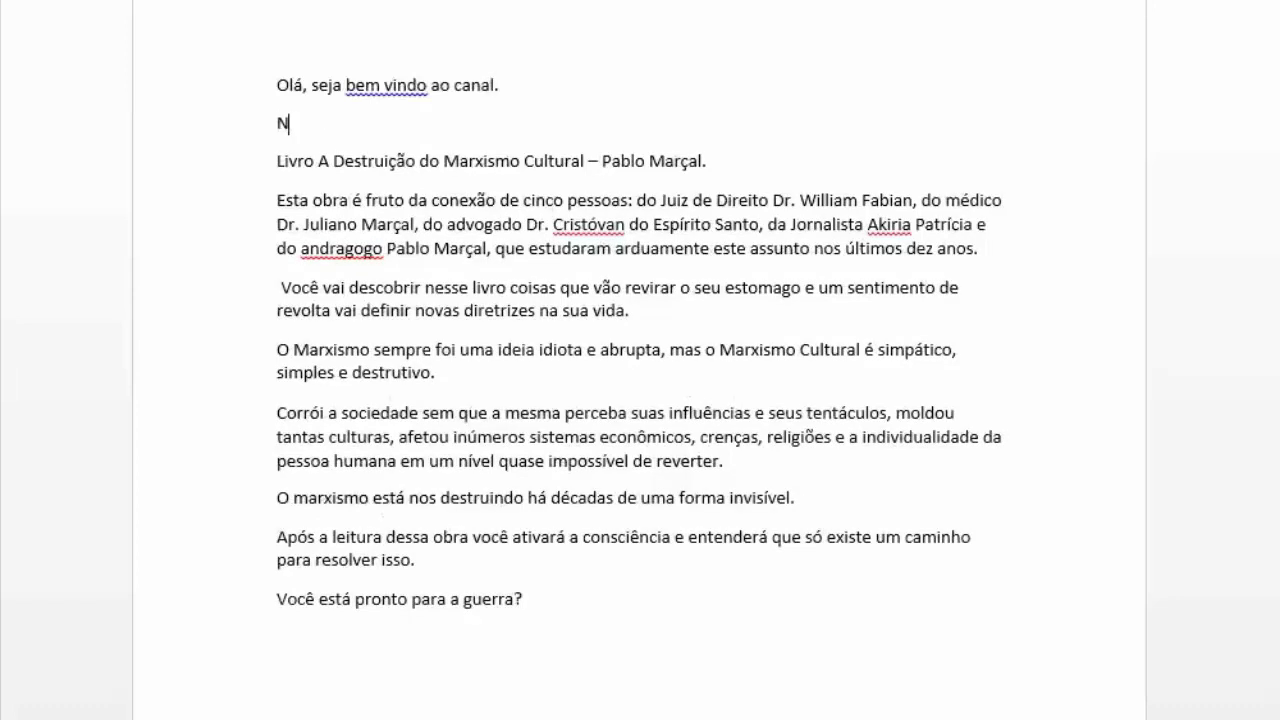
type("ão esquec")
key("BackSpace")
key("BackSpace")
key("BackSpace")
key("BackSpace")
key("BackSpace")
key("BackSpace")
key("BackSpace")
key("BackSpace")
key("BackSpace")
key("BackSpace")
Step: Add the line "Aproveita para se inscrever e deixar o seu laike" and a sentence saying the book link is in the description
type("Aproveita para ")
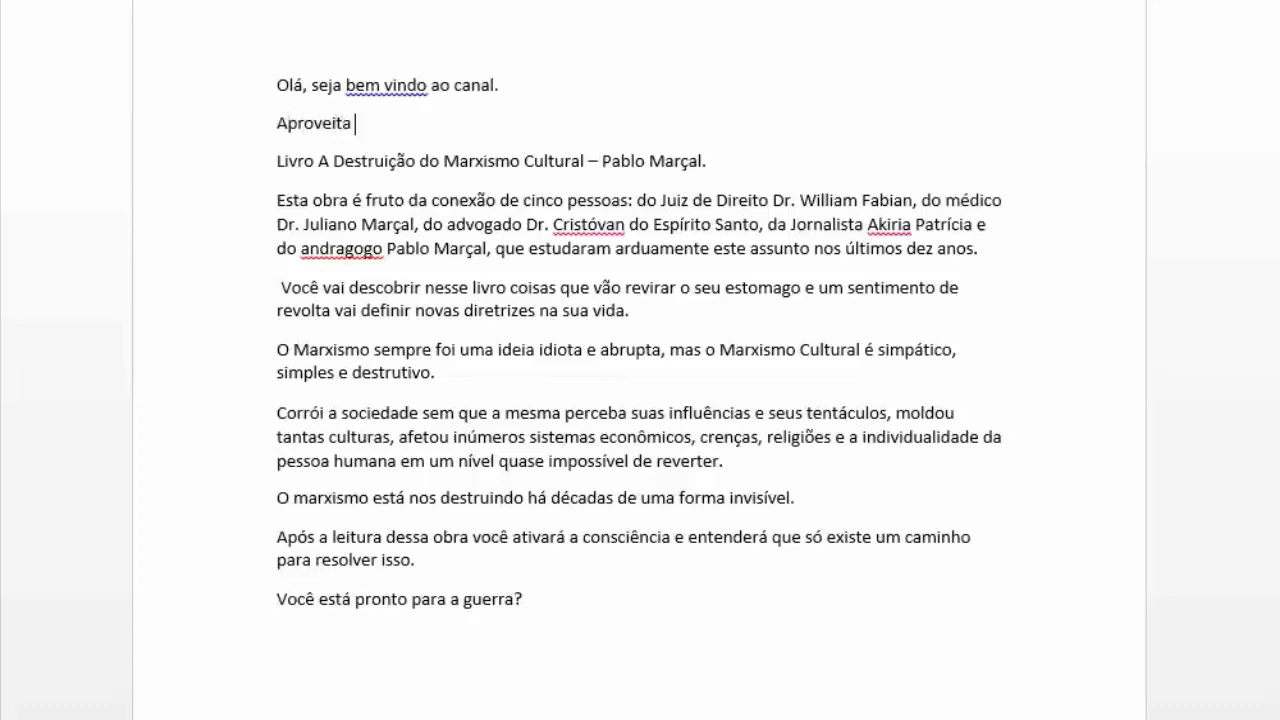
type("se i")
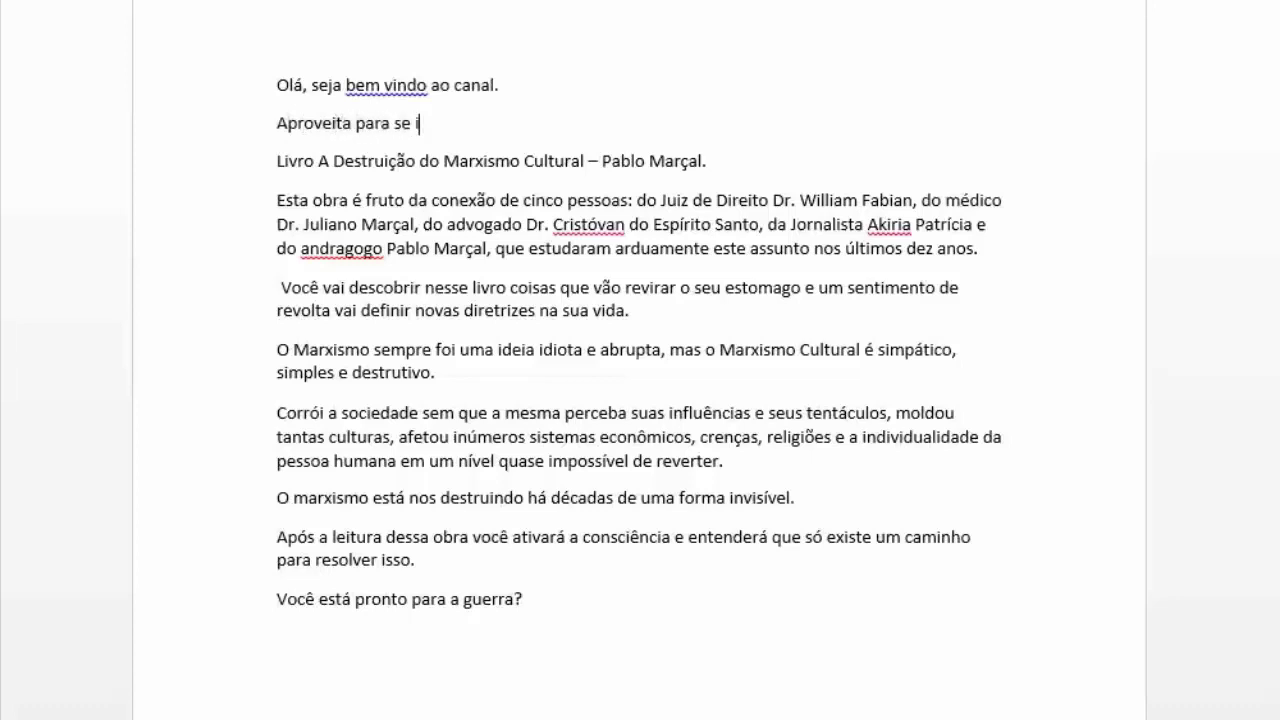
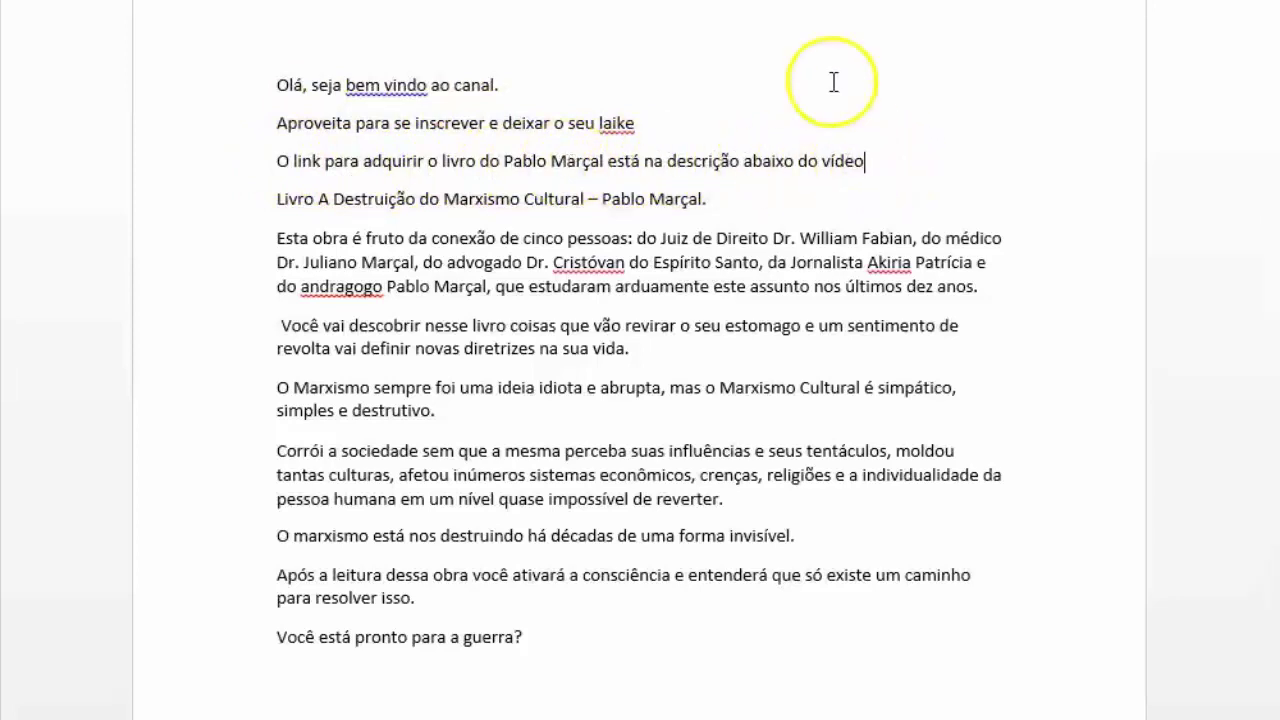
Step: End the subscribe and book link lines with periods and copy all three introductory lines
left_click_drag(277, 85, 874, 160)
right_click(874, 162)
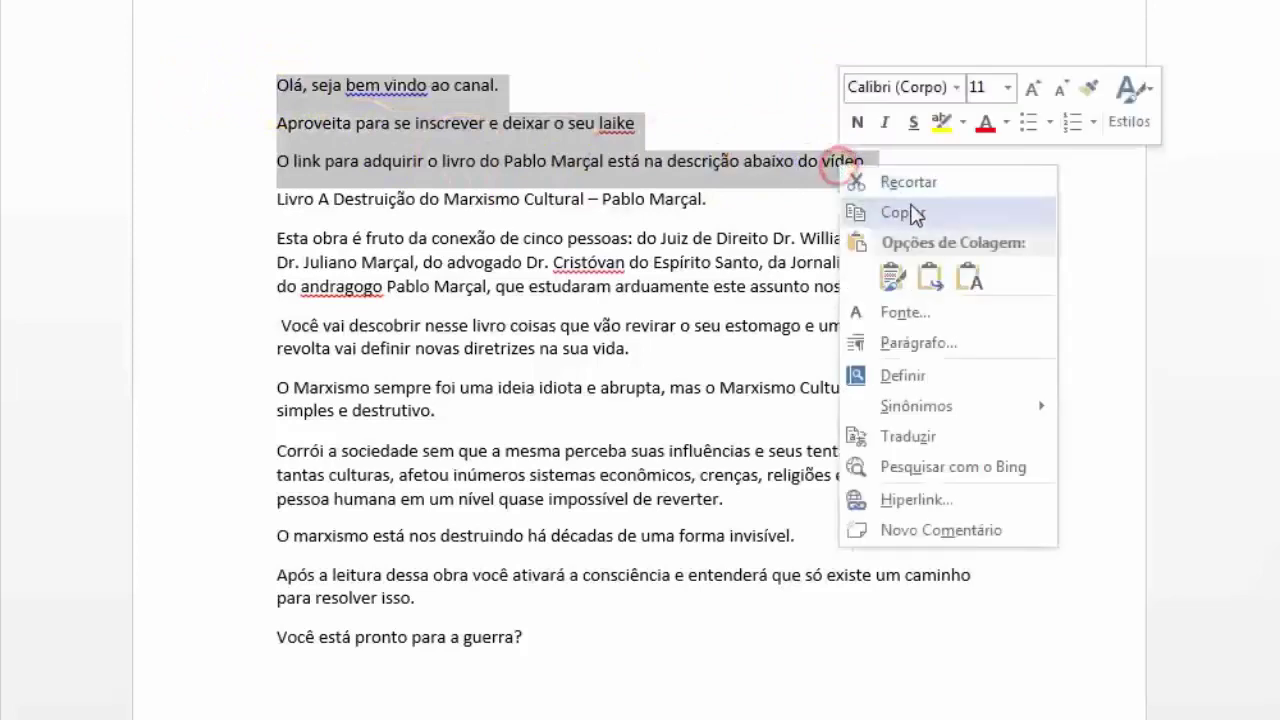
left_click(914, 209)
left_click(640, 124)
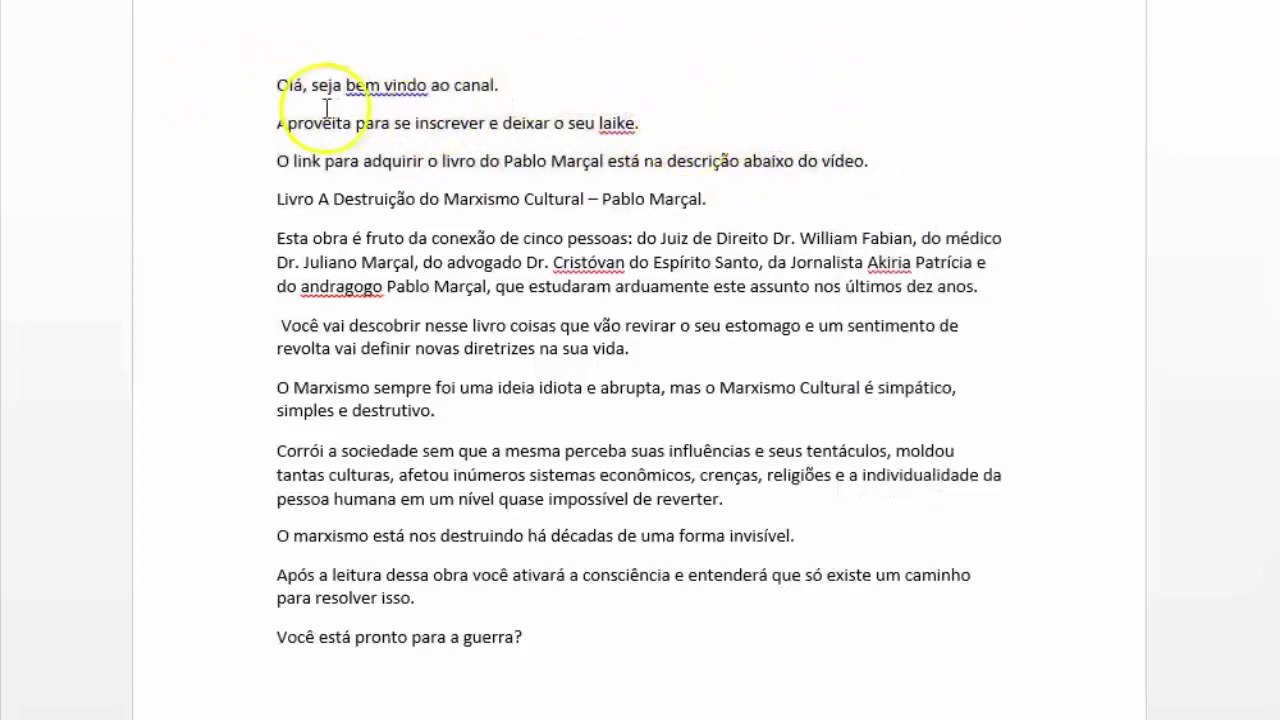
left_click_drag(277, 86, 867, 173)
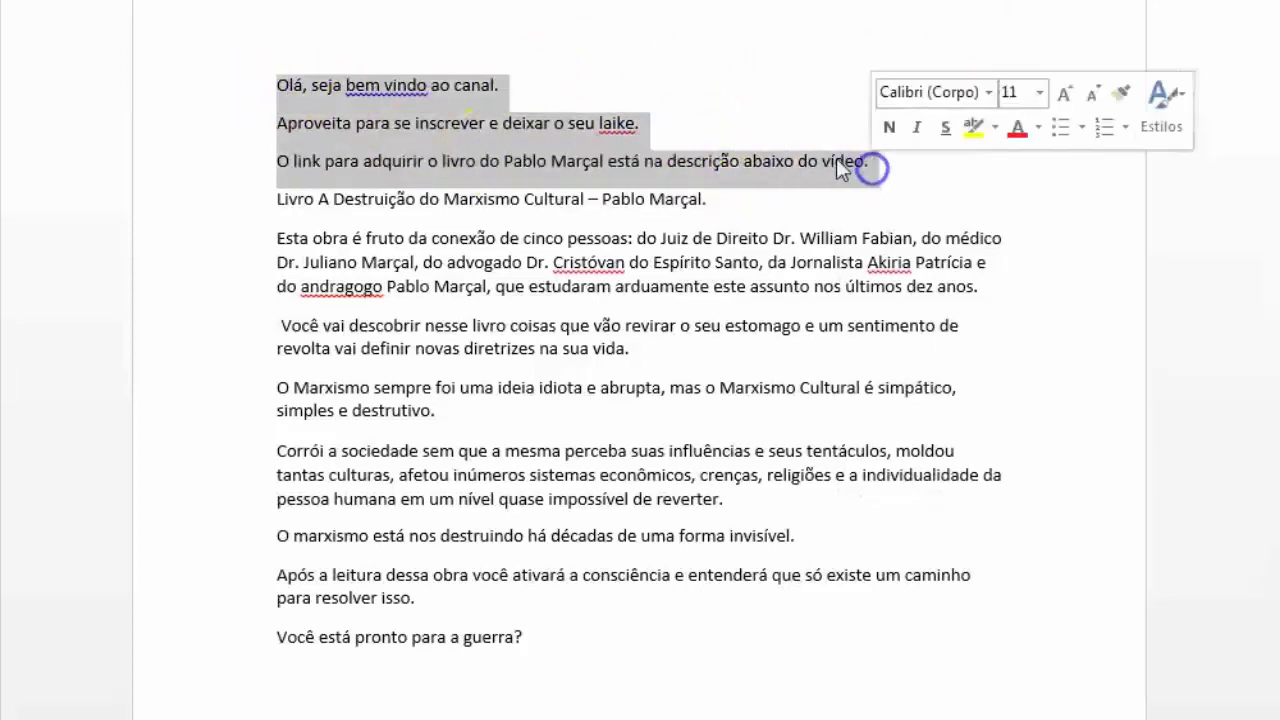
right_click(836, 160)
left_click(900, 204)
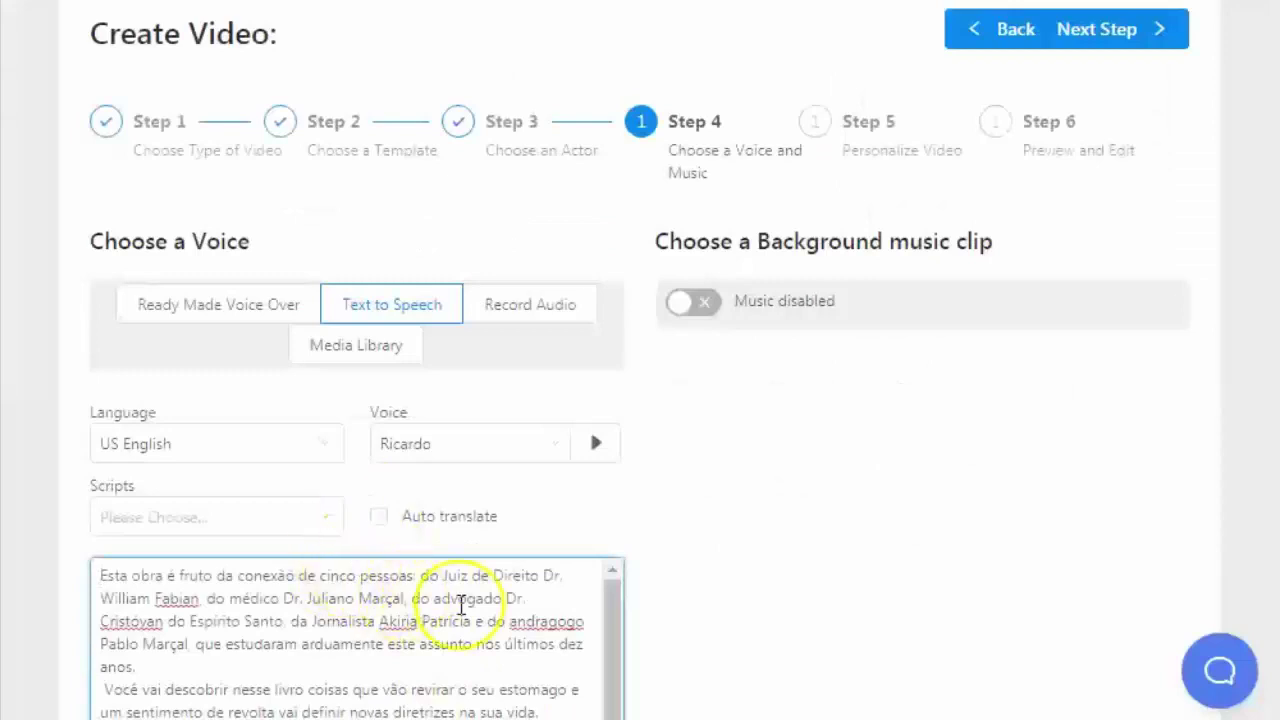
Step: In VideoRobot, make the script box taller and paste the copied introduction before "Esta obra é fruto da conexão"
scroll(677, 598, "down", 2)
scroll(677, 598, "down", 1)
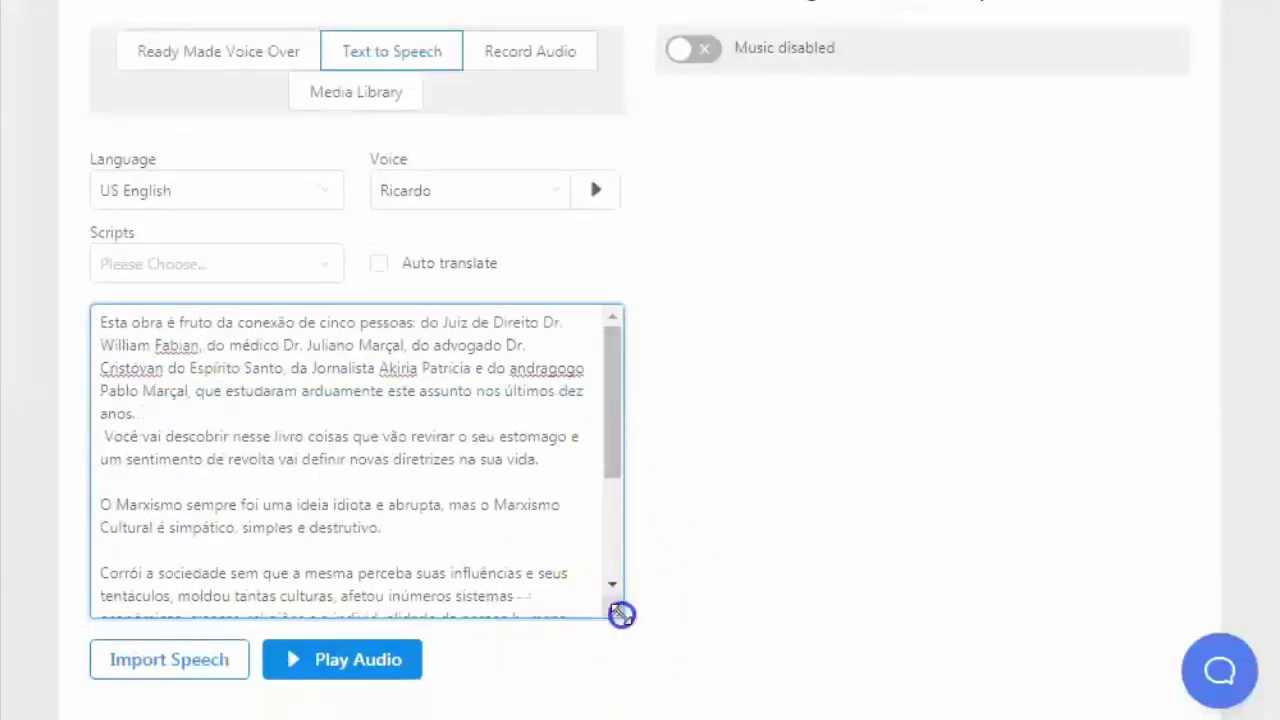
left_click_drag(620, 612, 620, 718)
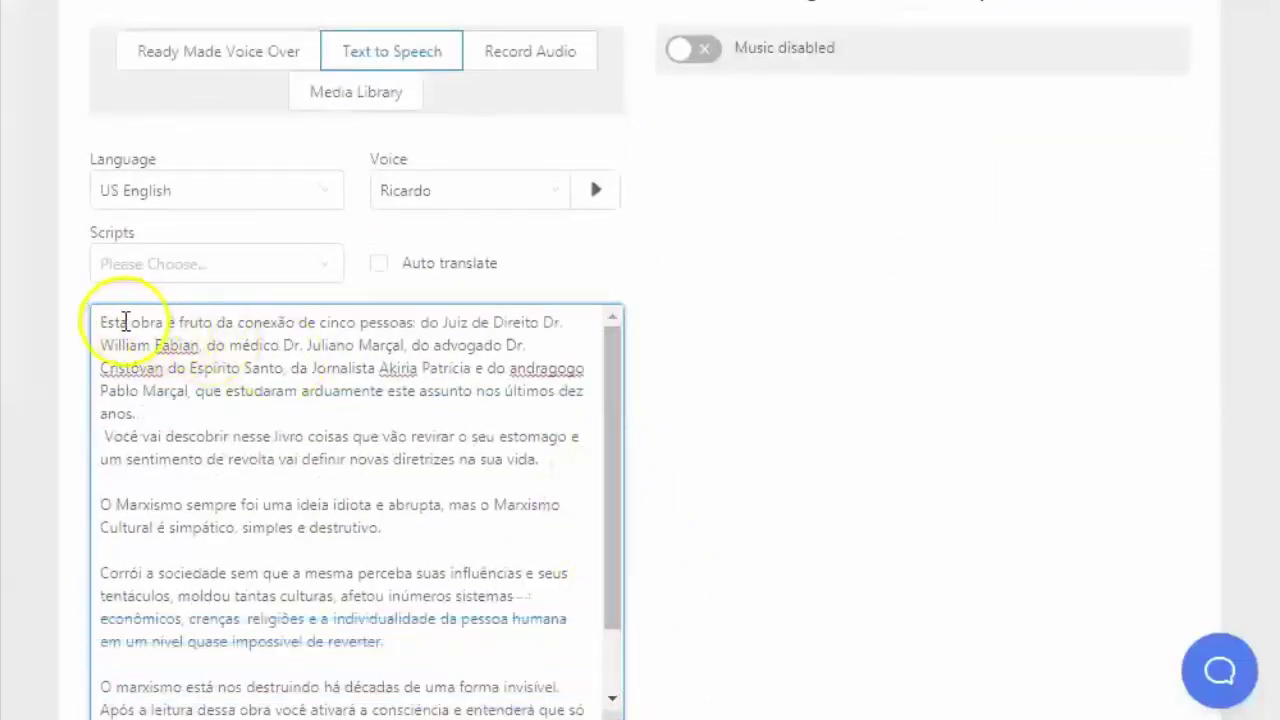
key("Return")
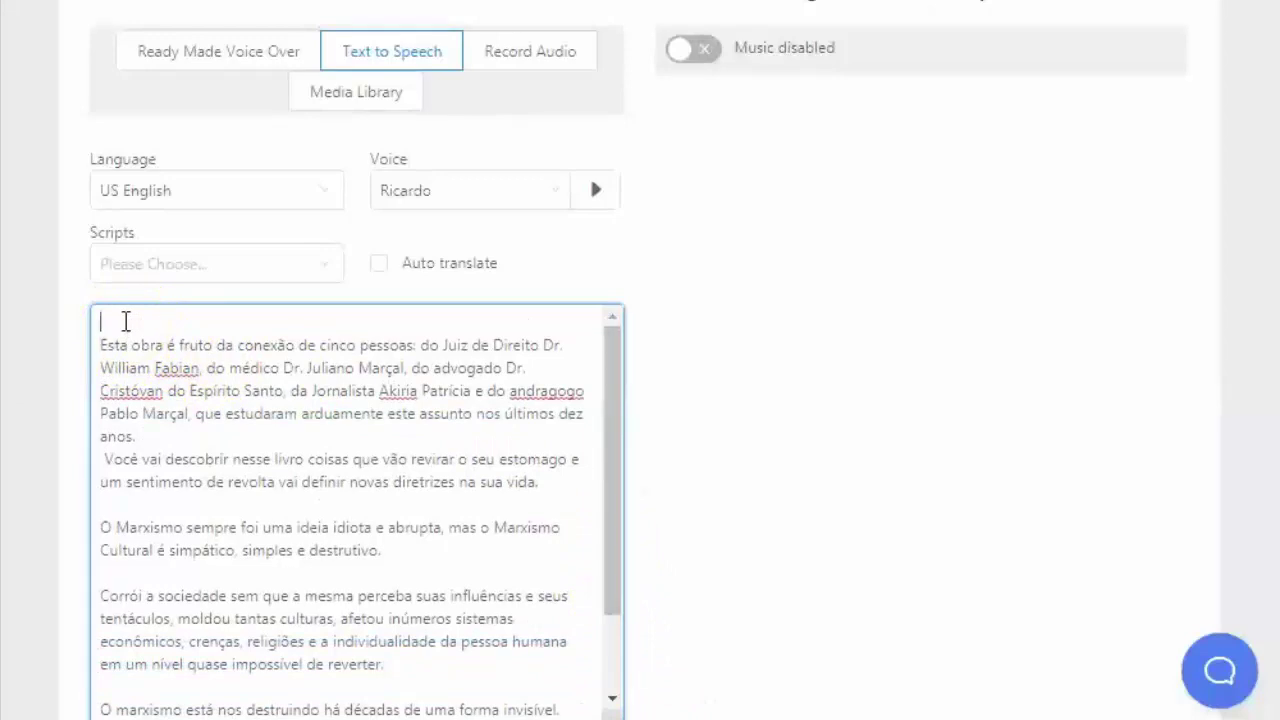
key("ctrl+v")
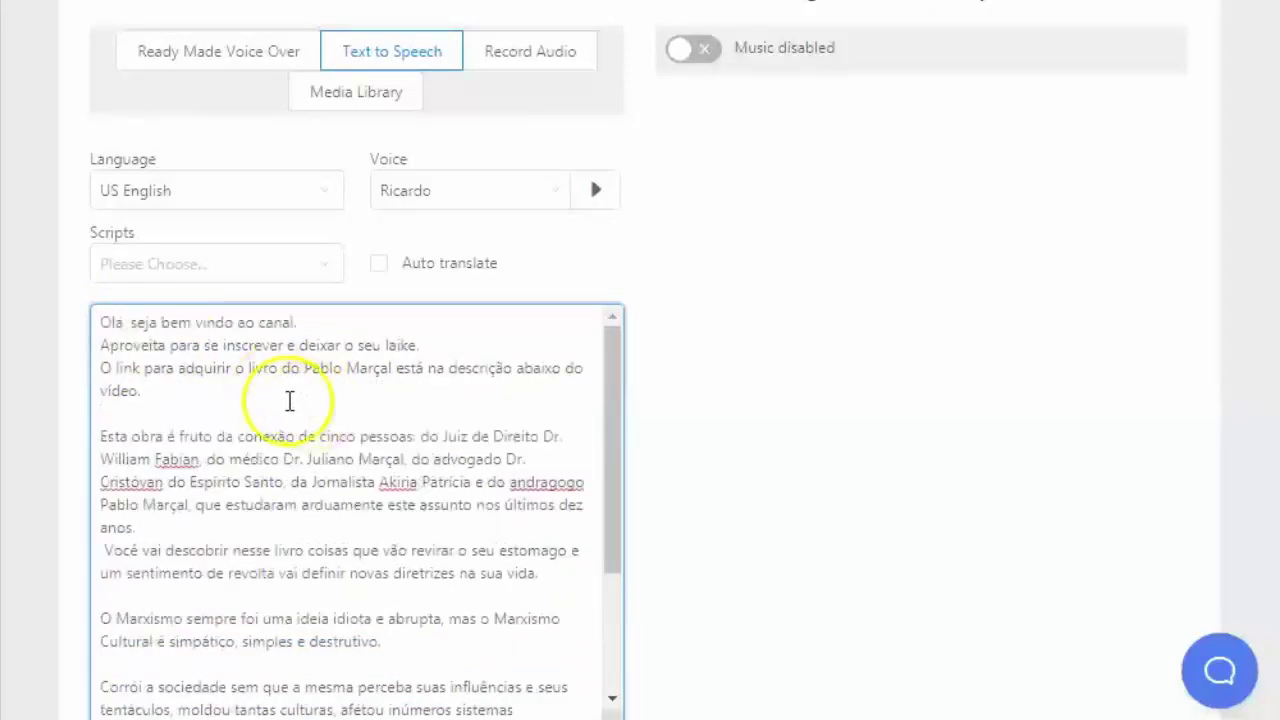
Step: Separate the three introductory sentences with blank lines and import the updated speech
left_click(433, 345)
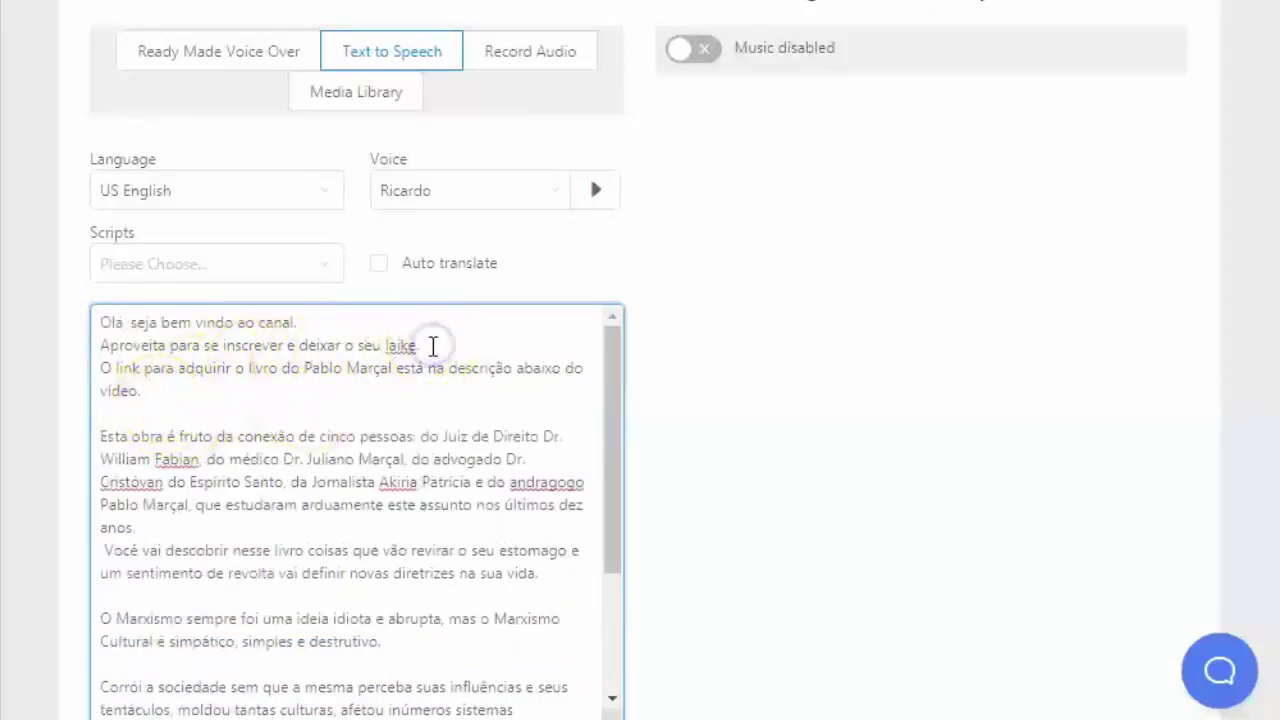
key("Return")
left_click(340, 325)
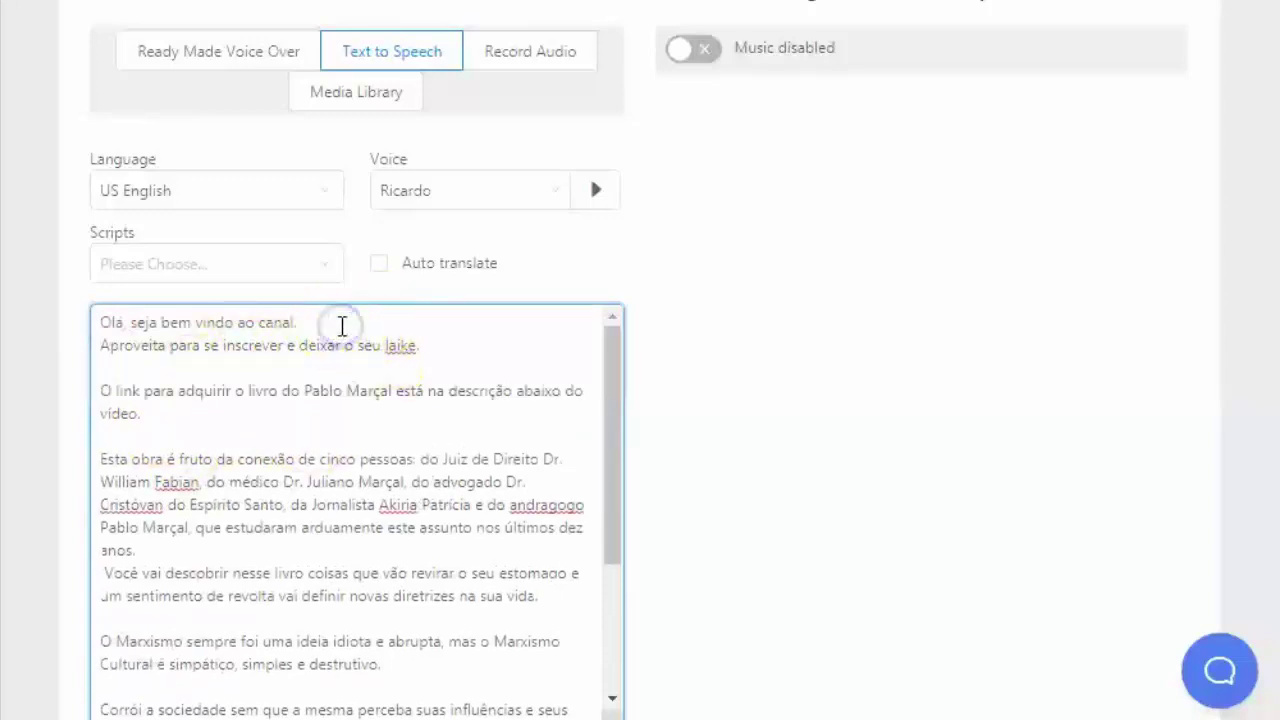
key("Return")
scroll(394, 434, "down", 6)
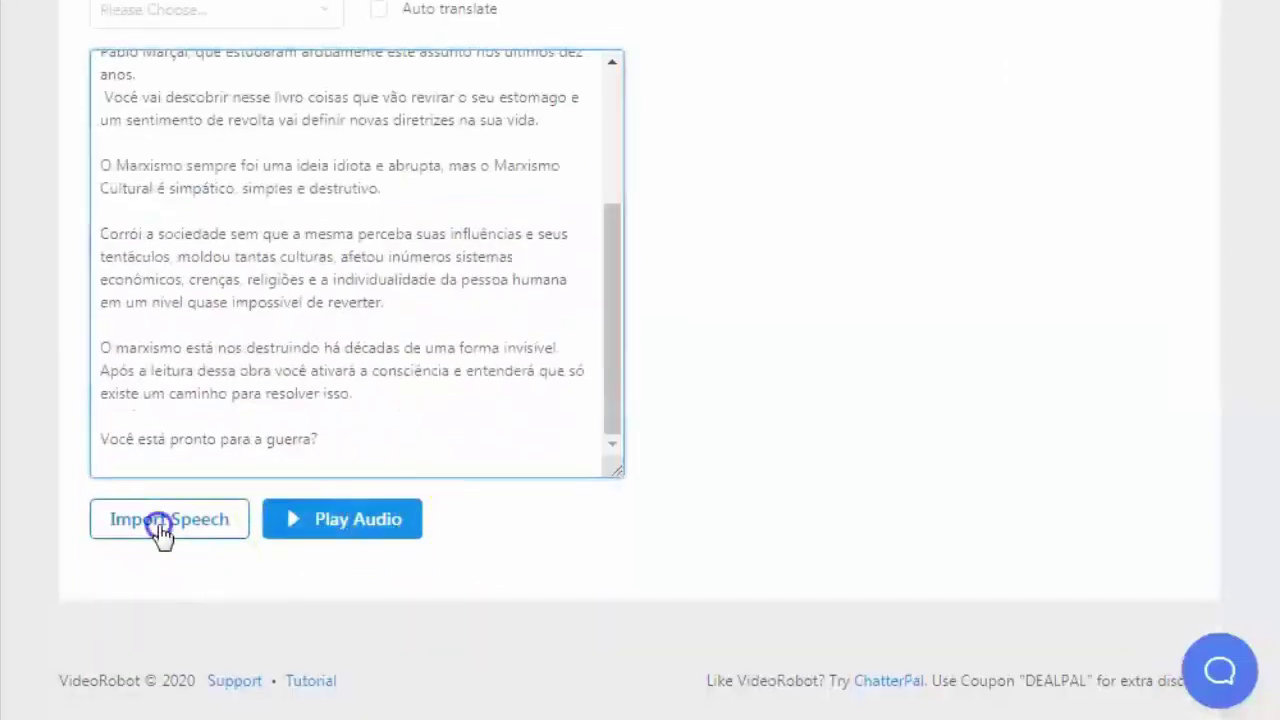
left_click(160, 524)
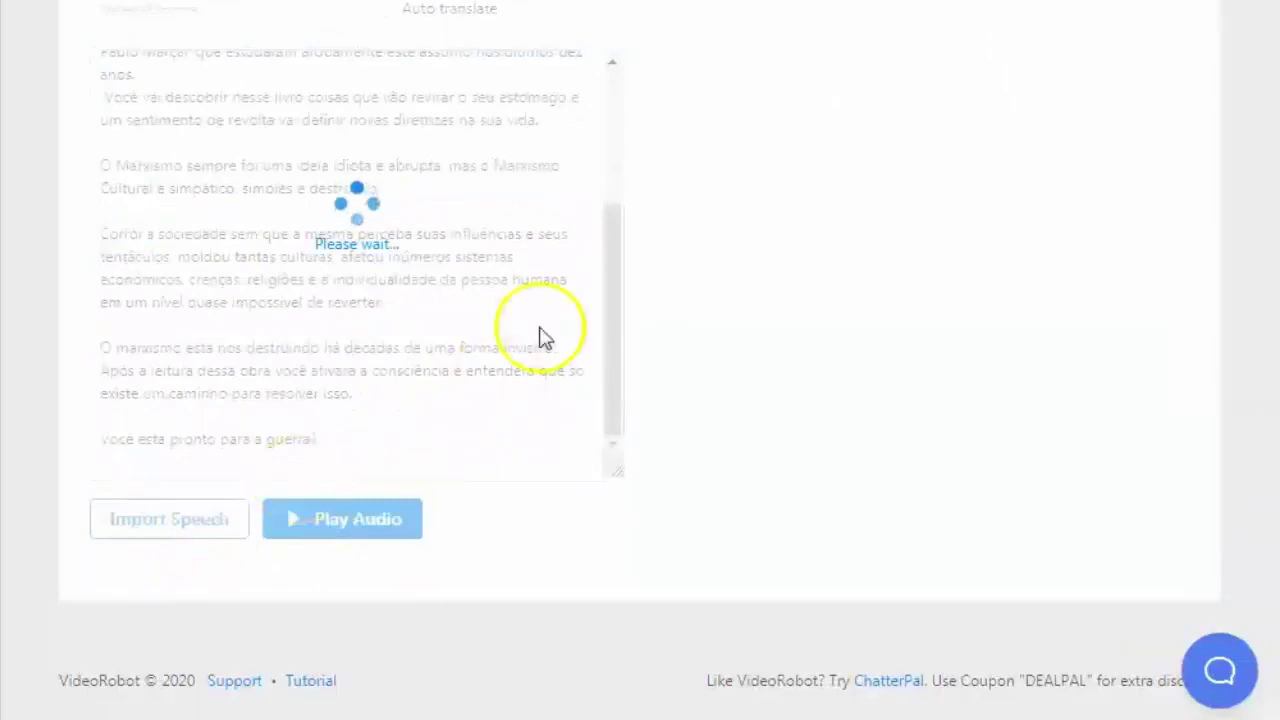
Step: Listen to the beginning of the updated speech audio, pause it and close the player
left_click(322, 522)
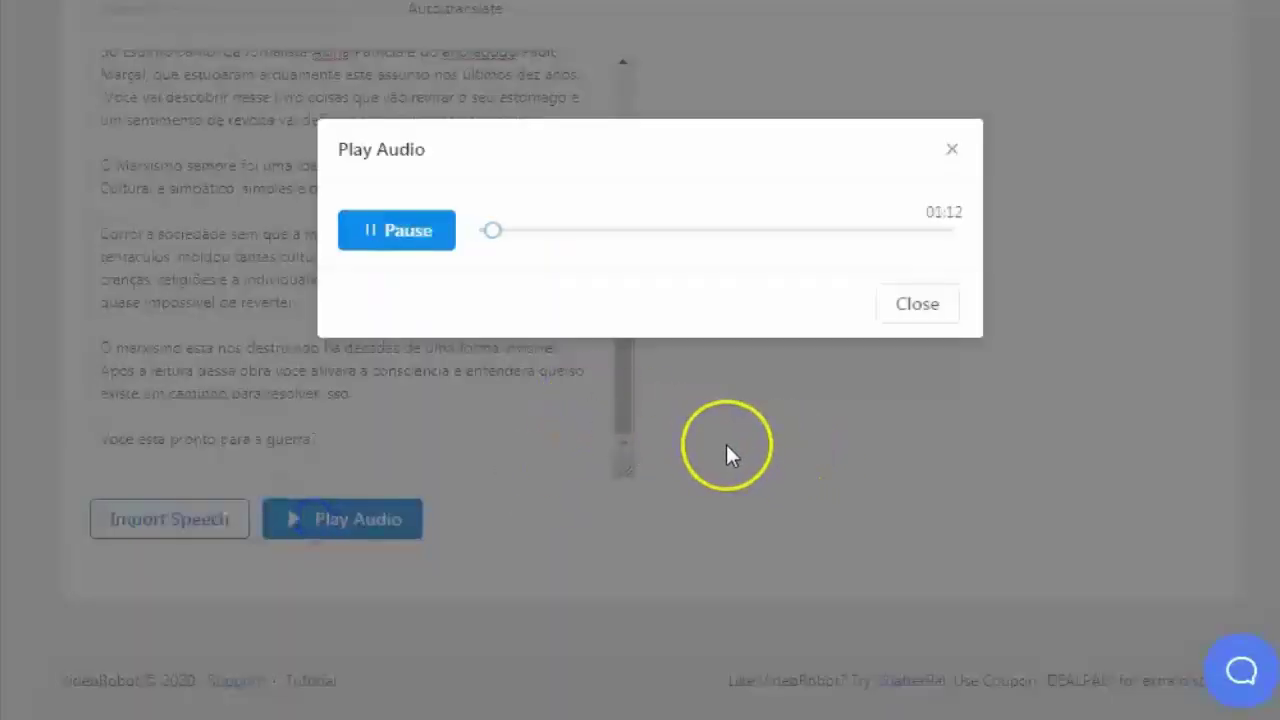
left_click(750, 418)
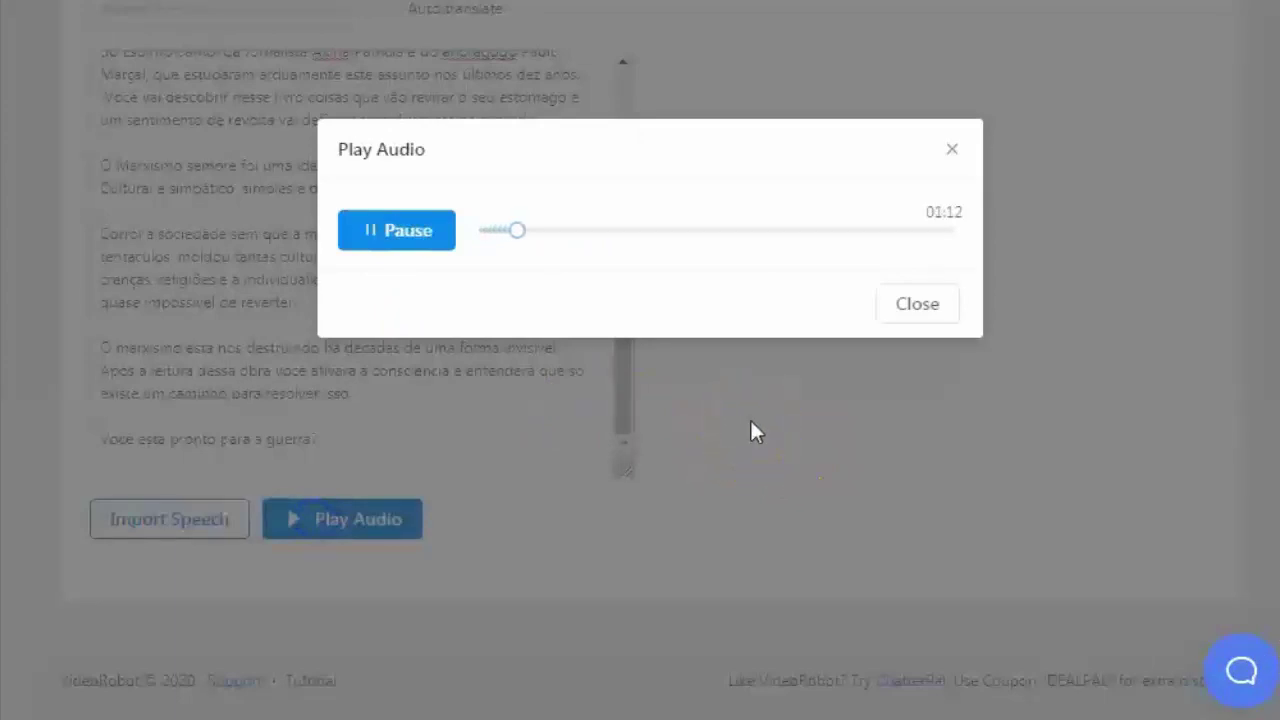
left_click(772, 425)
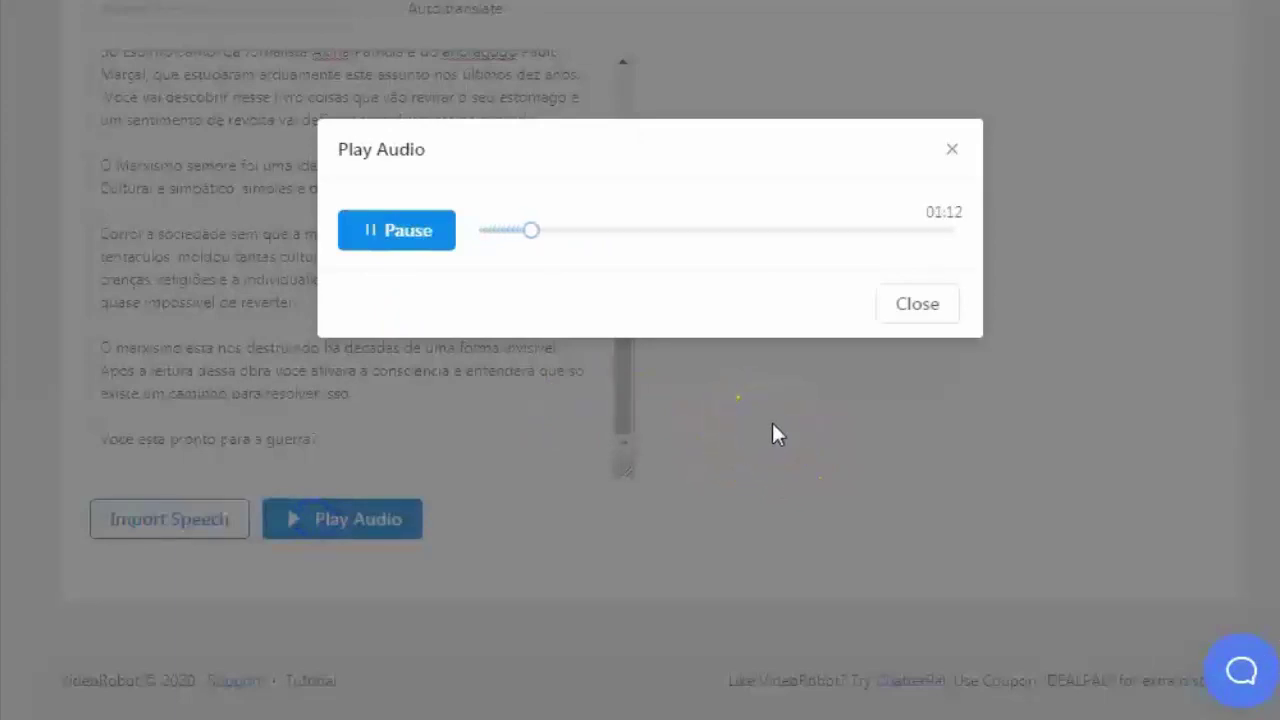
mouse_move(745, 410)
left_mouse_down()
mouse_move(680, 357)
mouse_move(683, 340)
left_mouse_up()
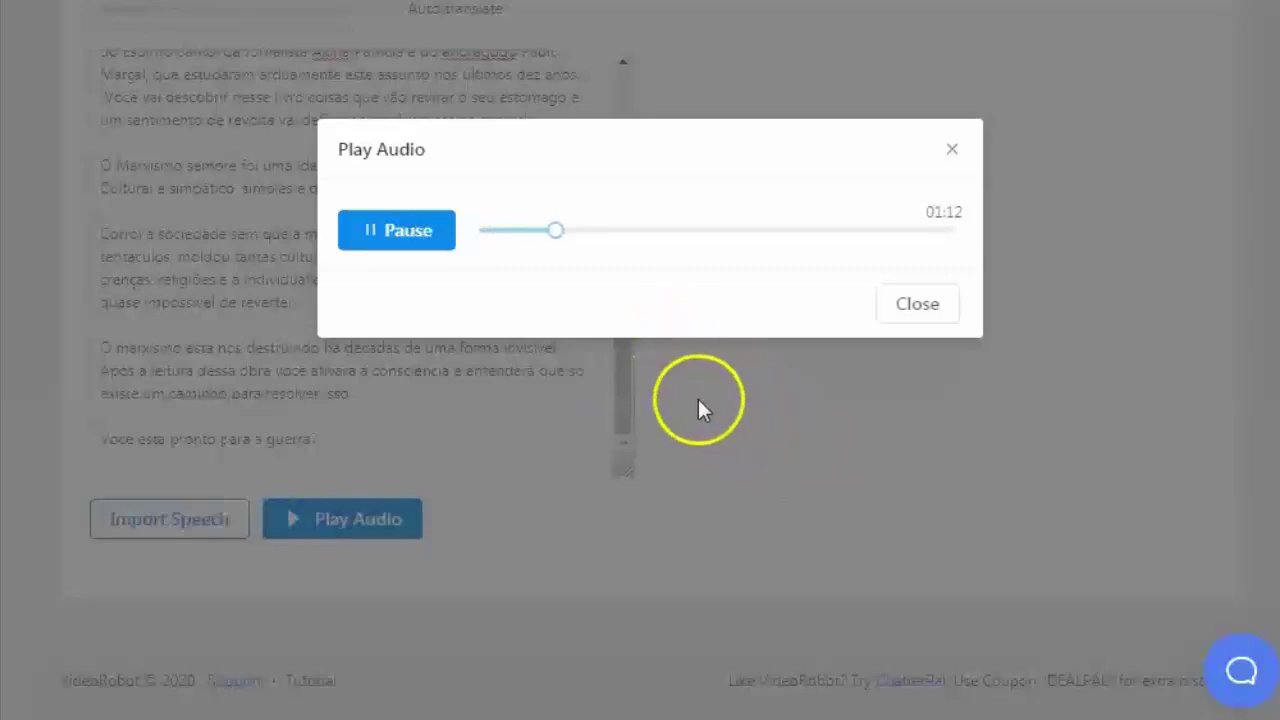
left_click(387, 240)
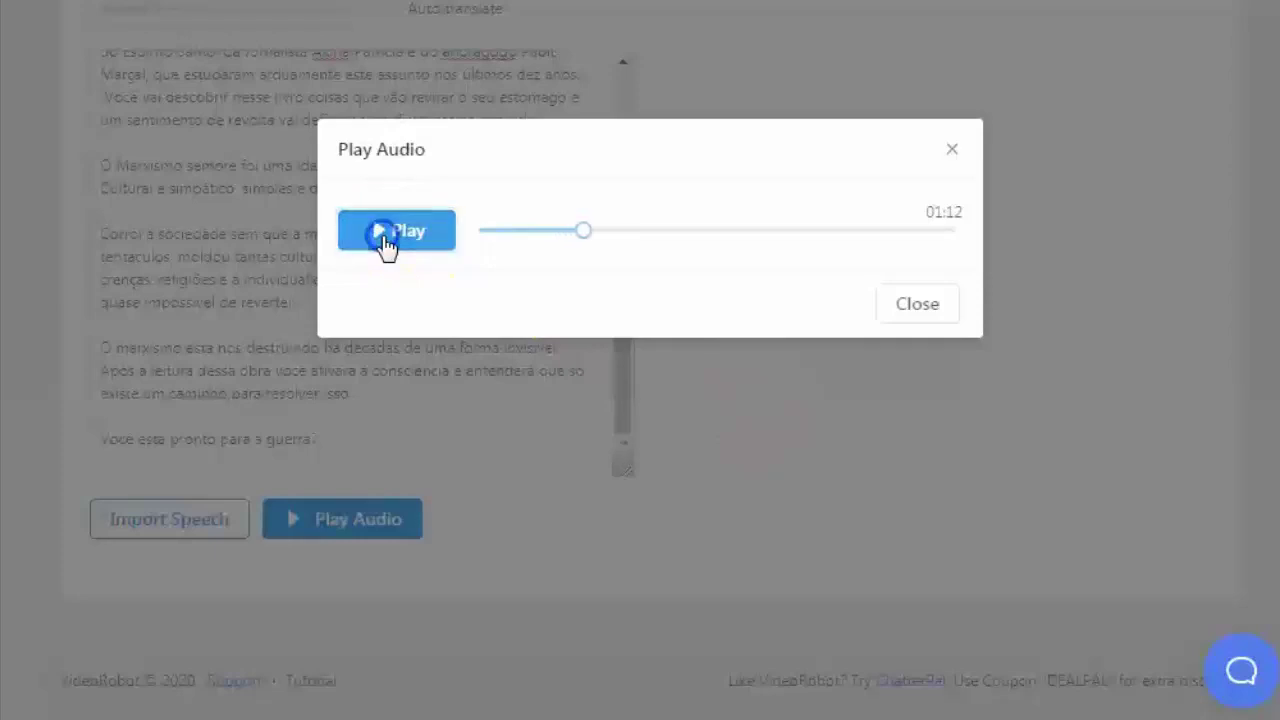
left_click(920, 316)
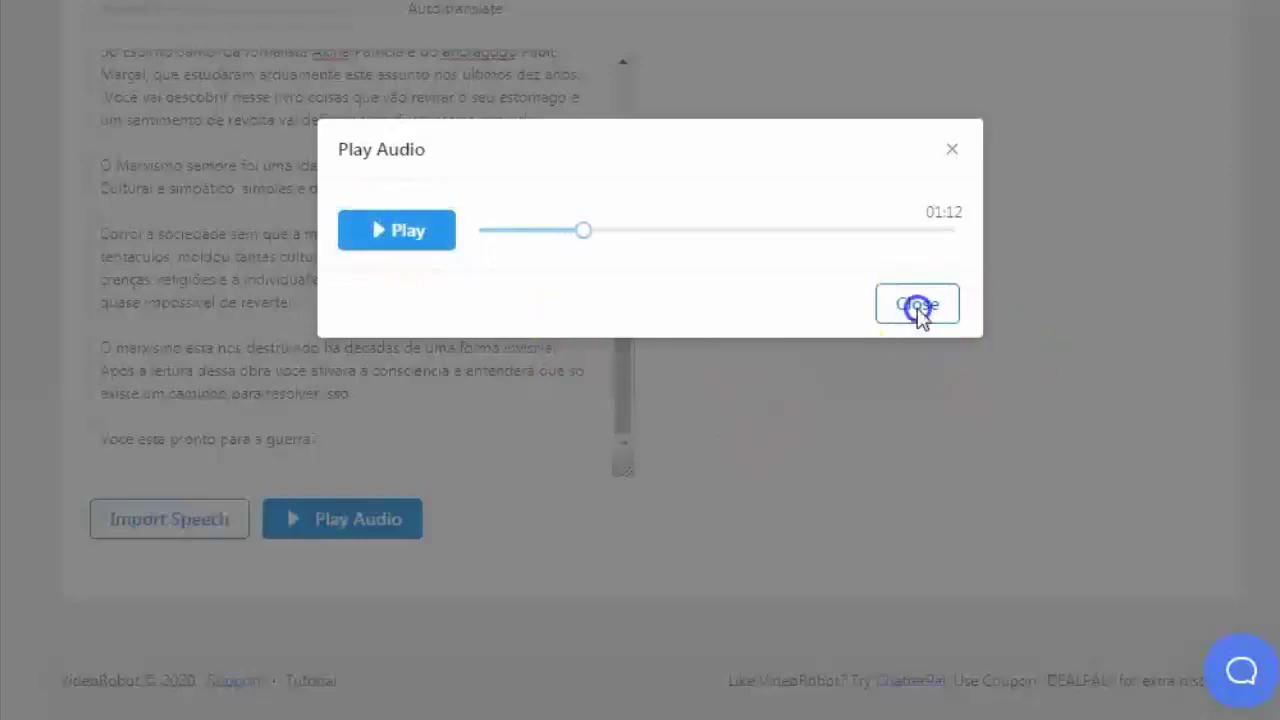
Step: Return to the beginning of the script and proceed to the Personalize Video stage
left_click(432, 322)
scroll(432, 322, "up", 3)
scroll(606, 389, "up", 6)
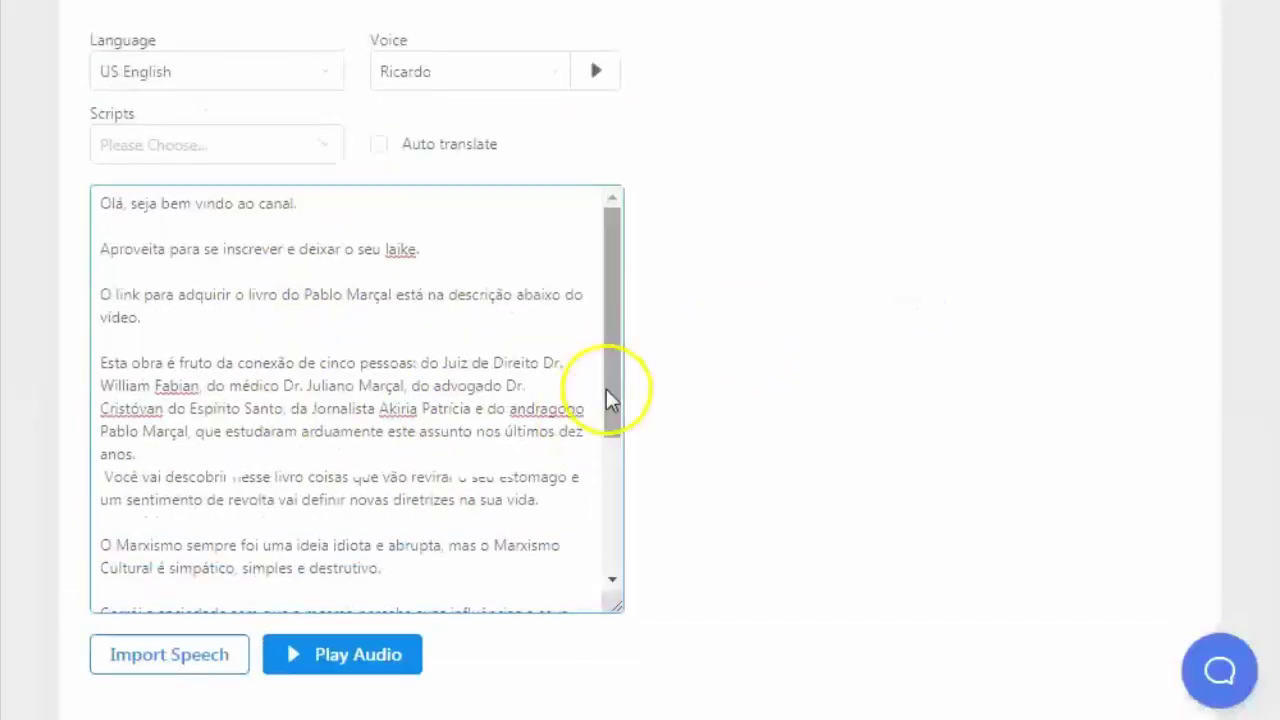
left_click(1094, 158)
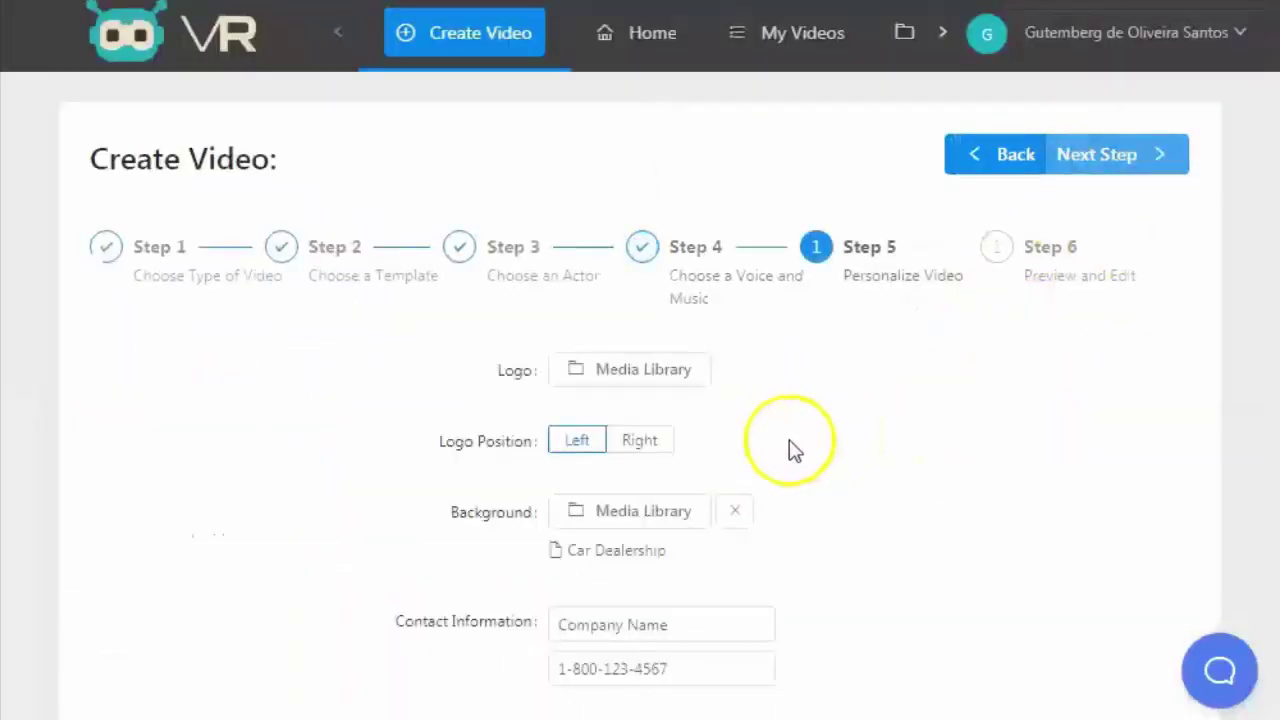
Step: Start a new upload to the personal media collection for the video's background, with the type set to Image
scroll(838, 452, "down", 2)
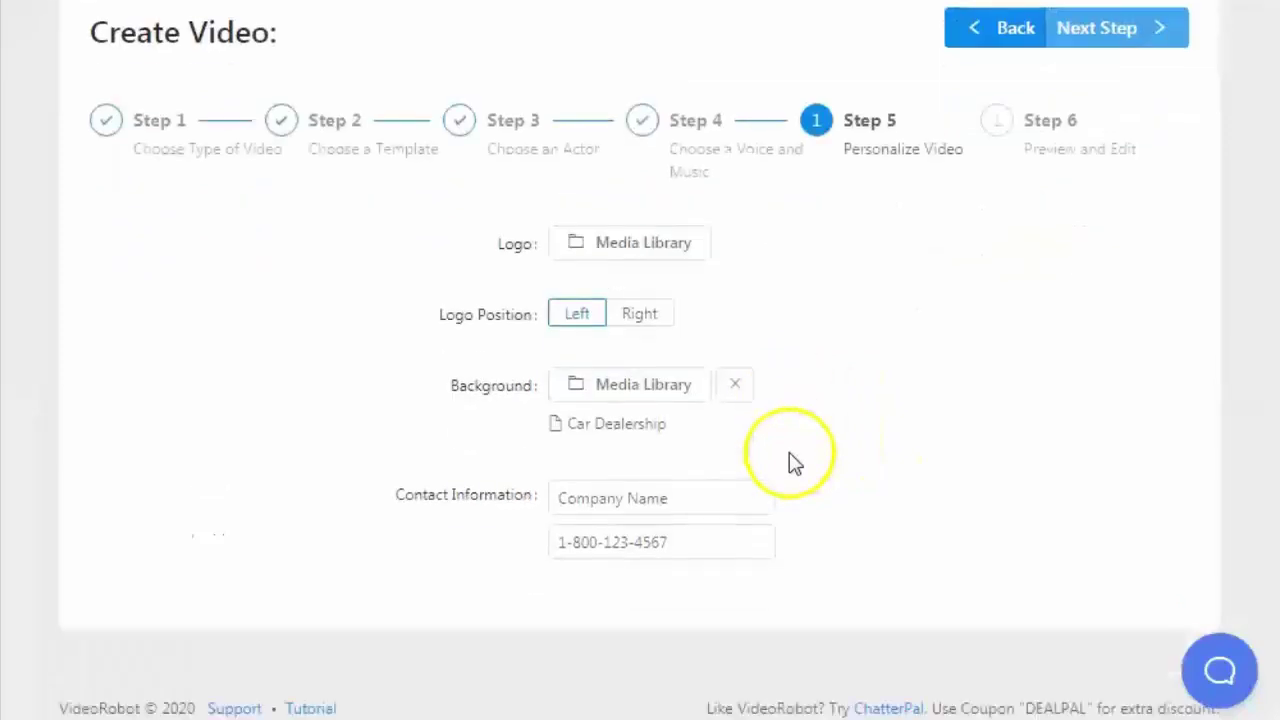
left_click(597, 397)
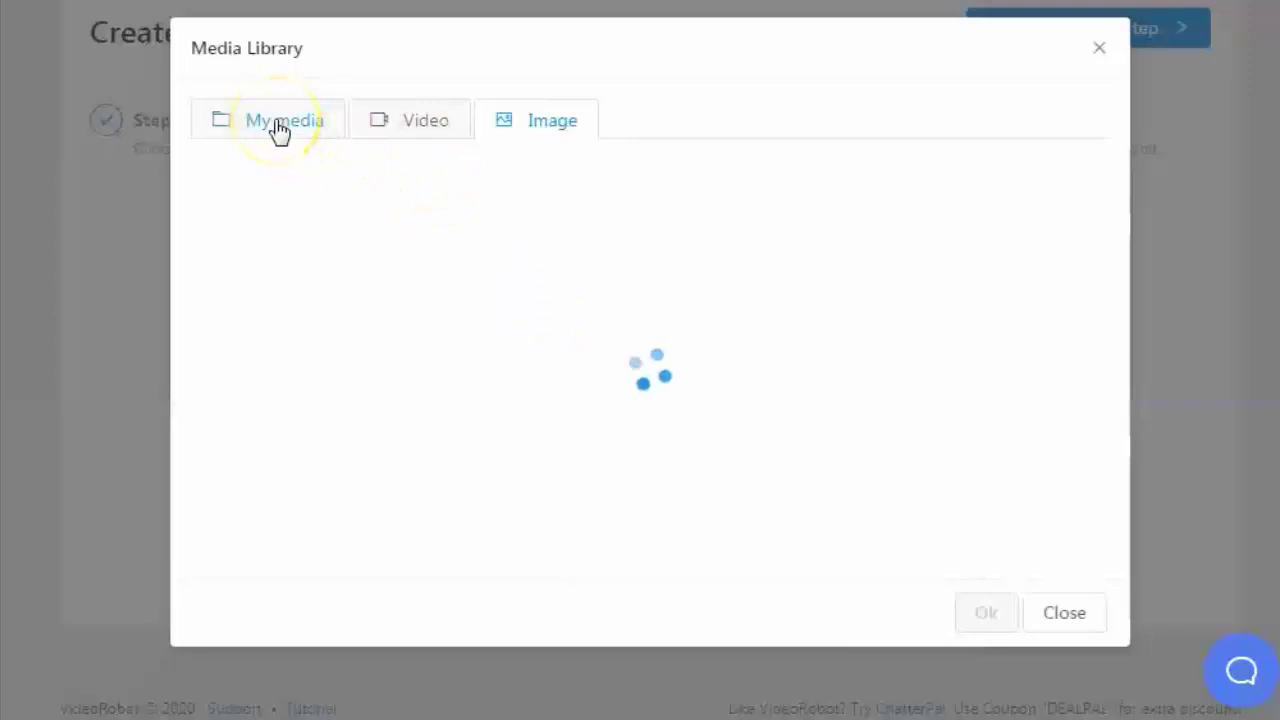
left_click(276, 122)
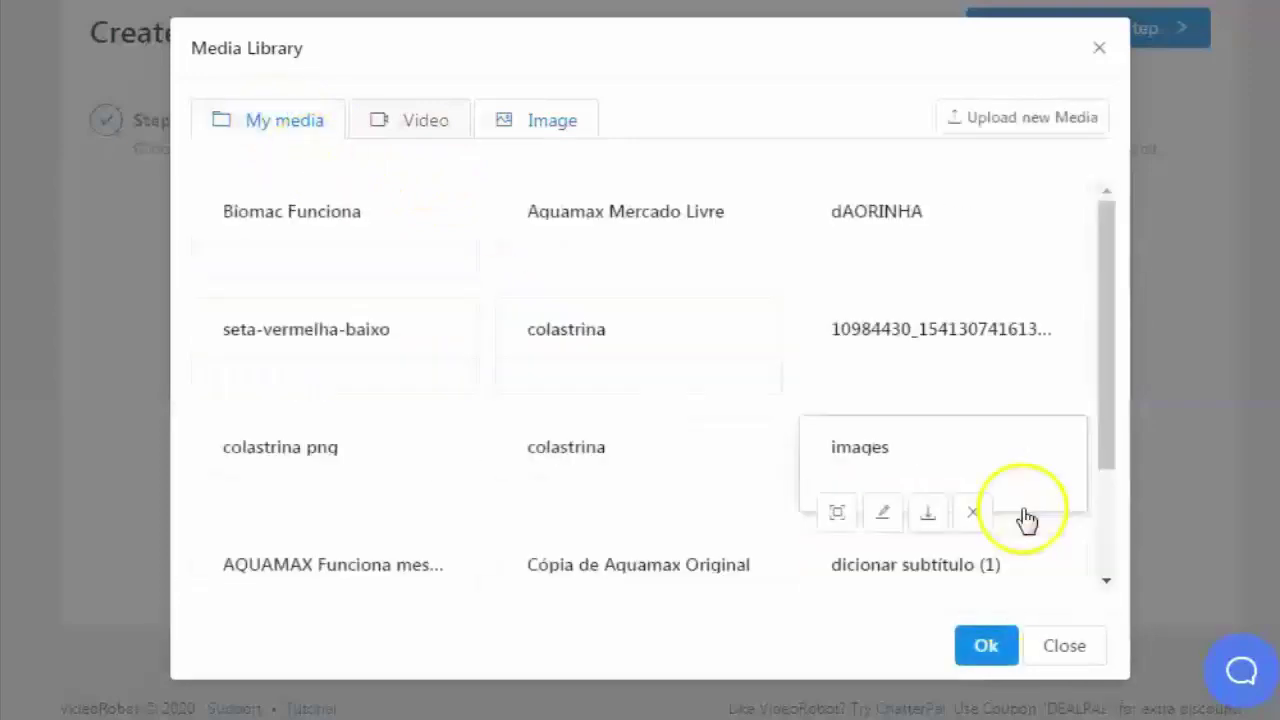
left_click(1000, 118)
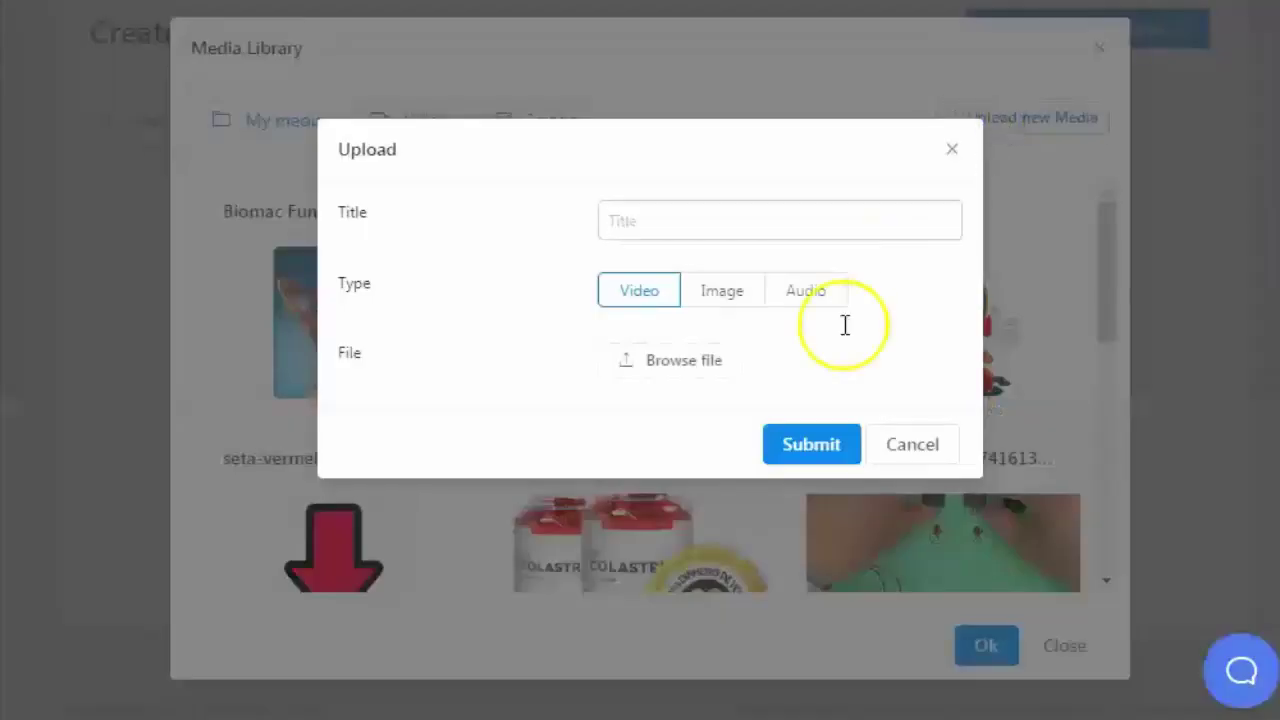
left_click(811, 446)
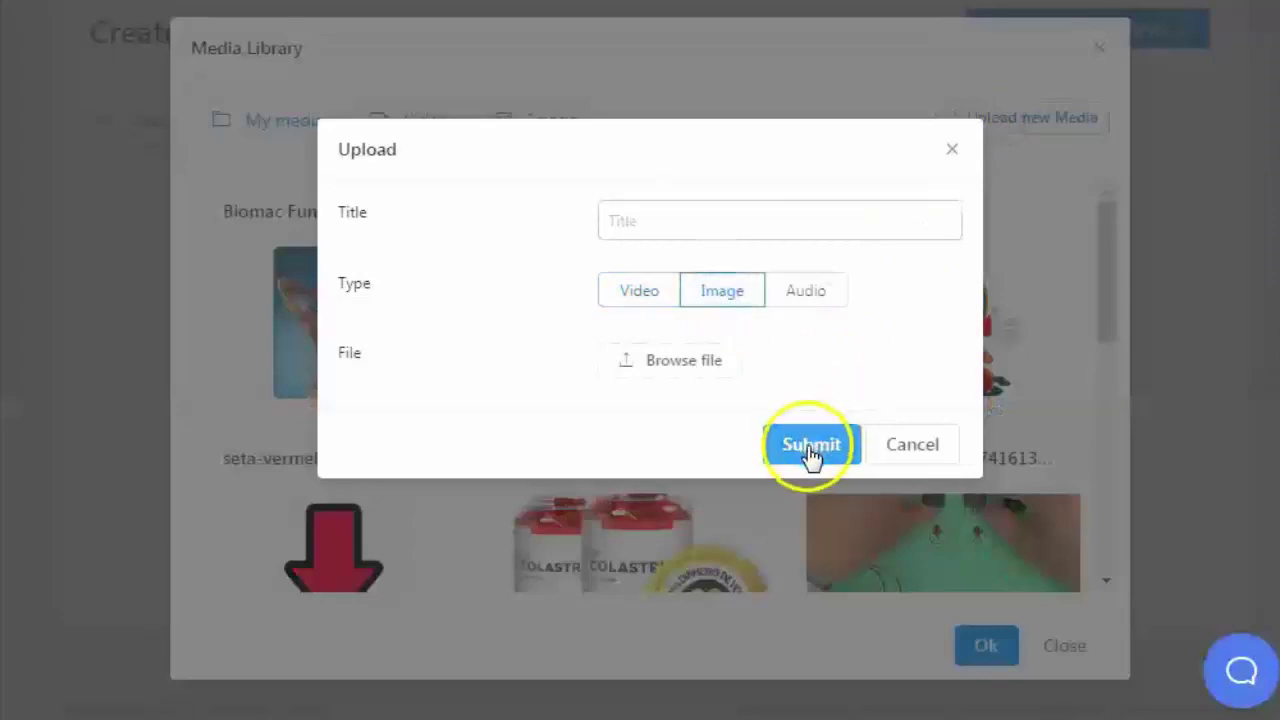
Step: Upload the "A Destruição do Marxismo Cultural" book image from the Downloads folder
left_click(676, 364)
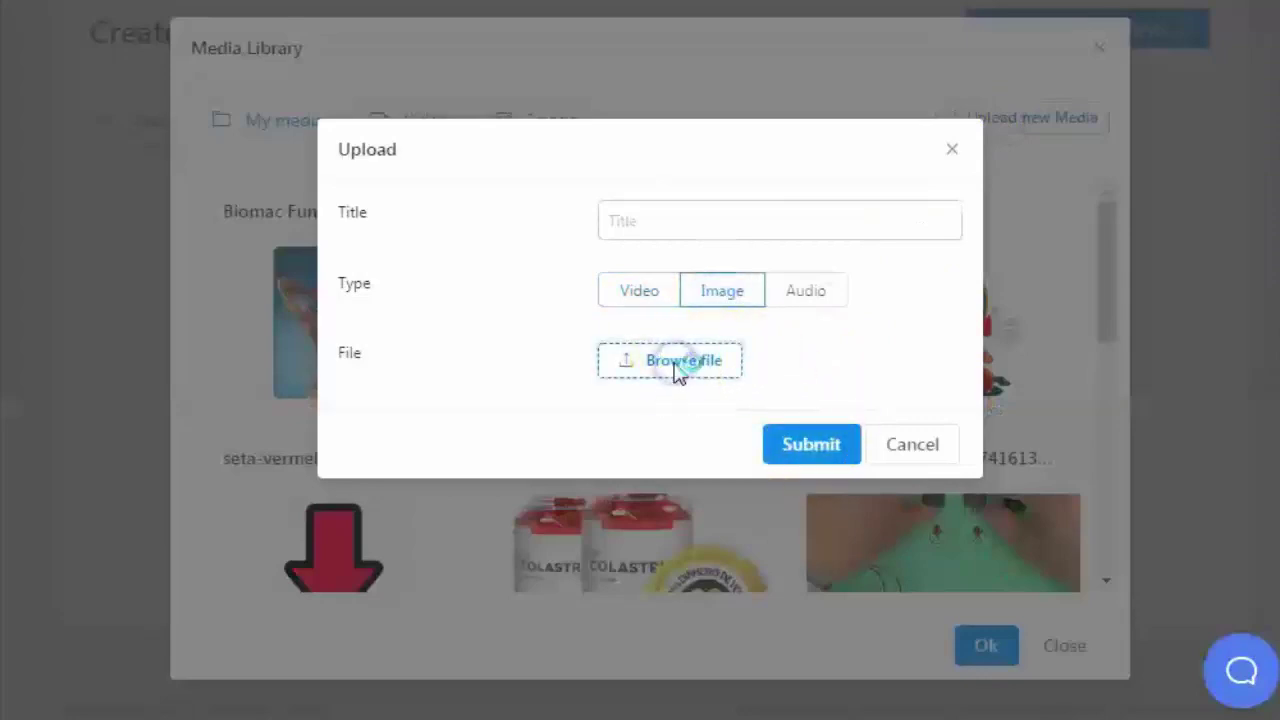
left_click(640, 366)
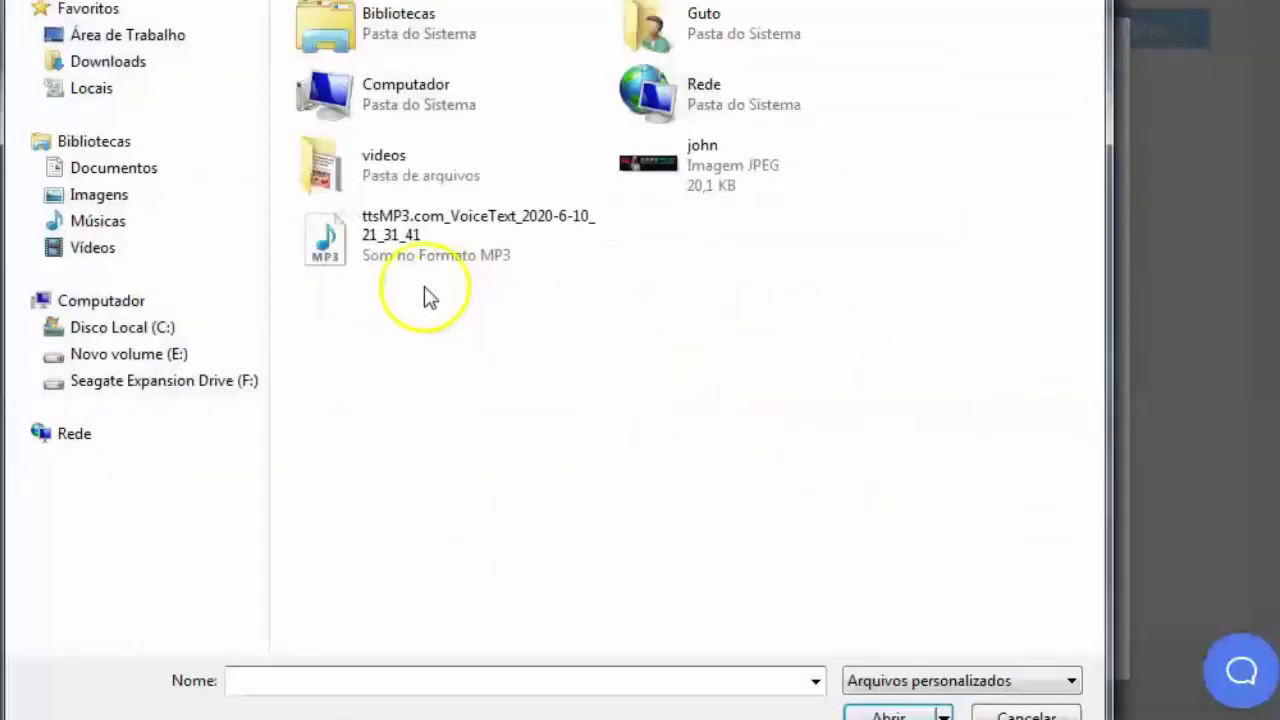
left_click(123, 67)
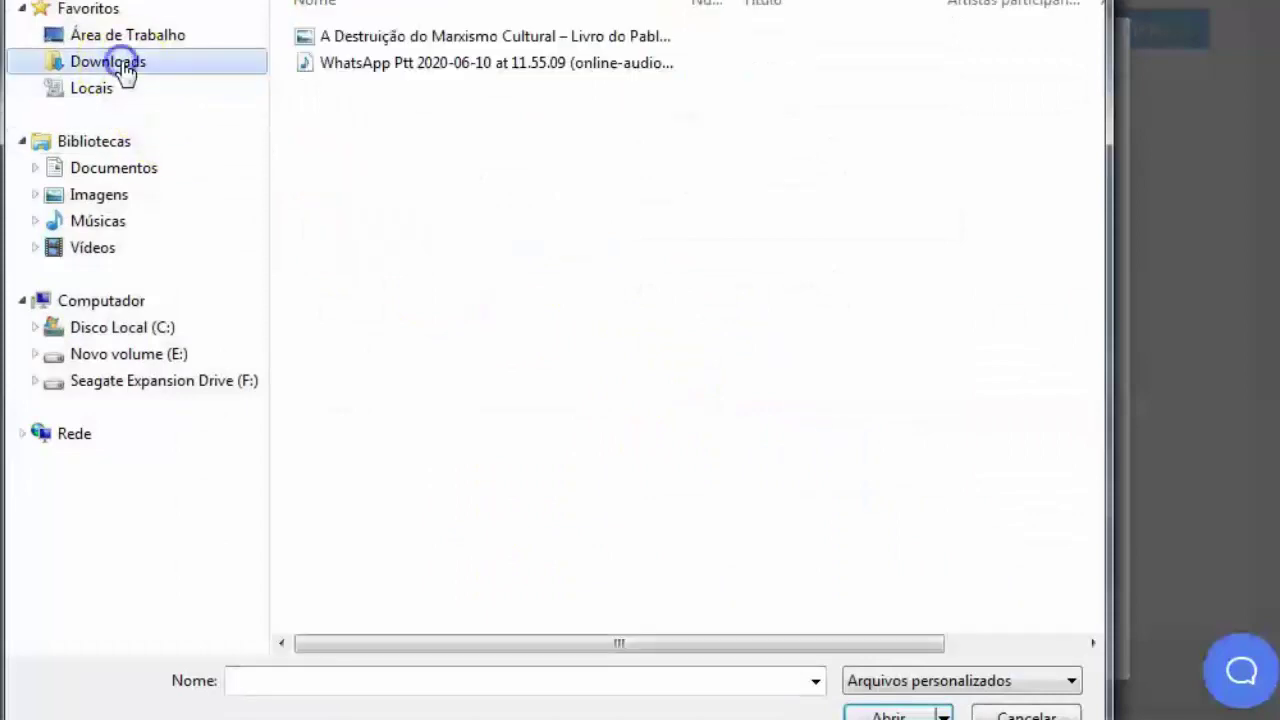
left_click(447, 40)
left_click(884, 712)
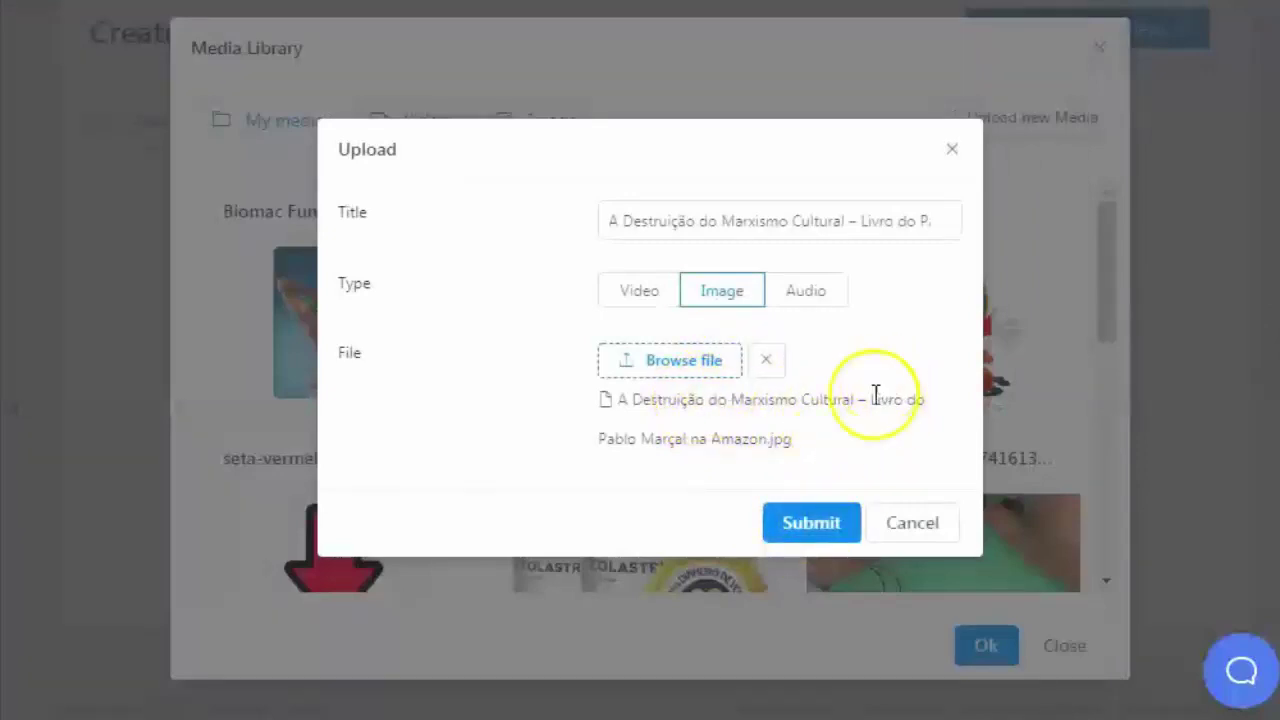
left_click(806, 528)
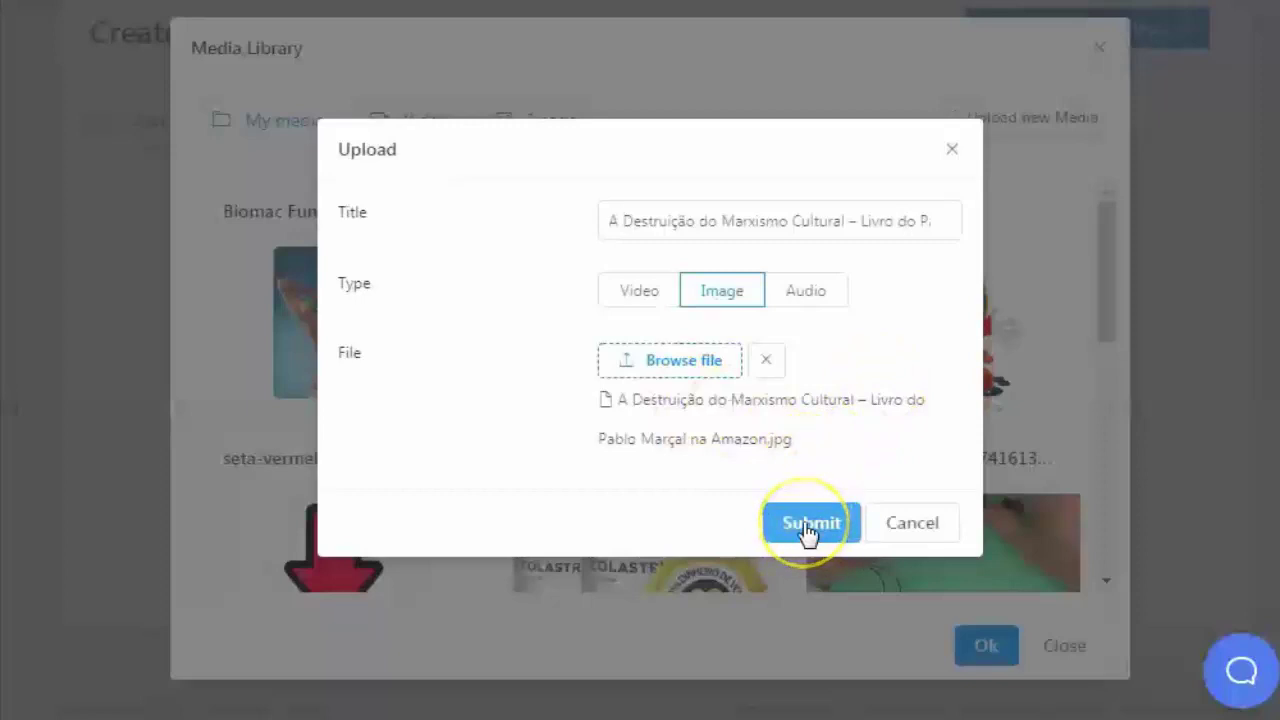
left_click(806, 526)
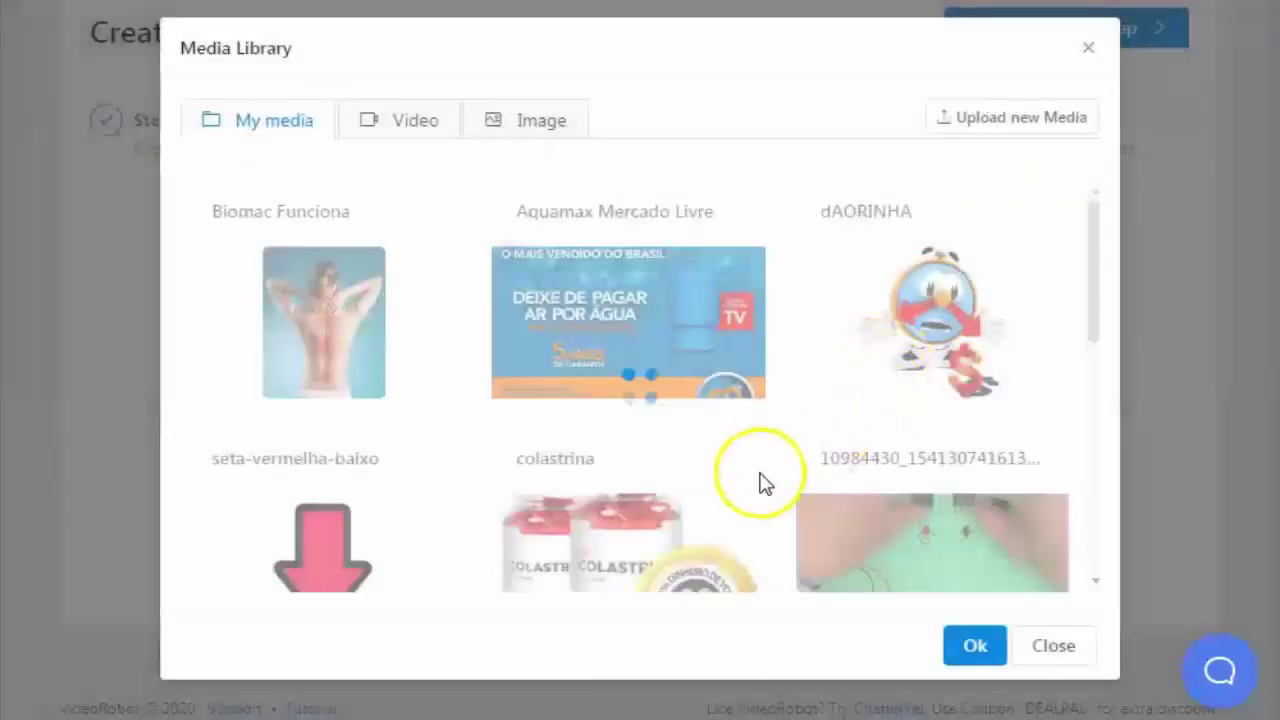
Step: Find the uploaded "A Destruição do Marxismo Cultural" image on page 15 of the personal media and set it as the background
left_click_drag(1097, 270, 1095, 527)
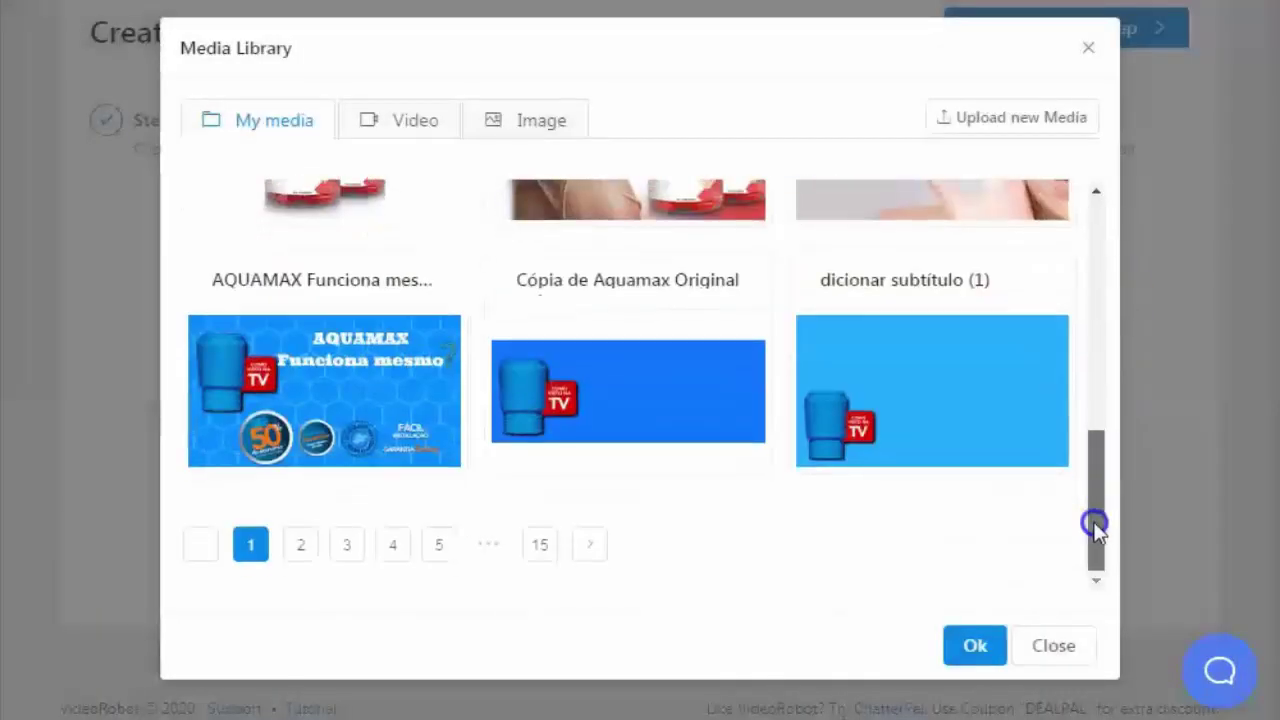
left_click(540, 549)
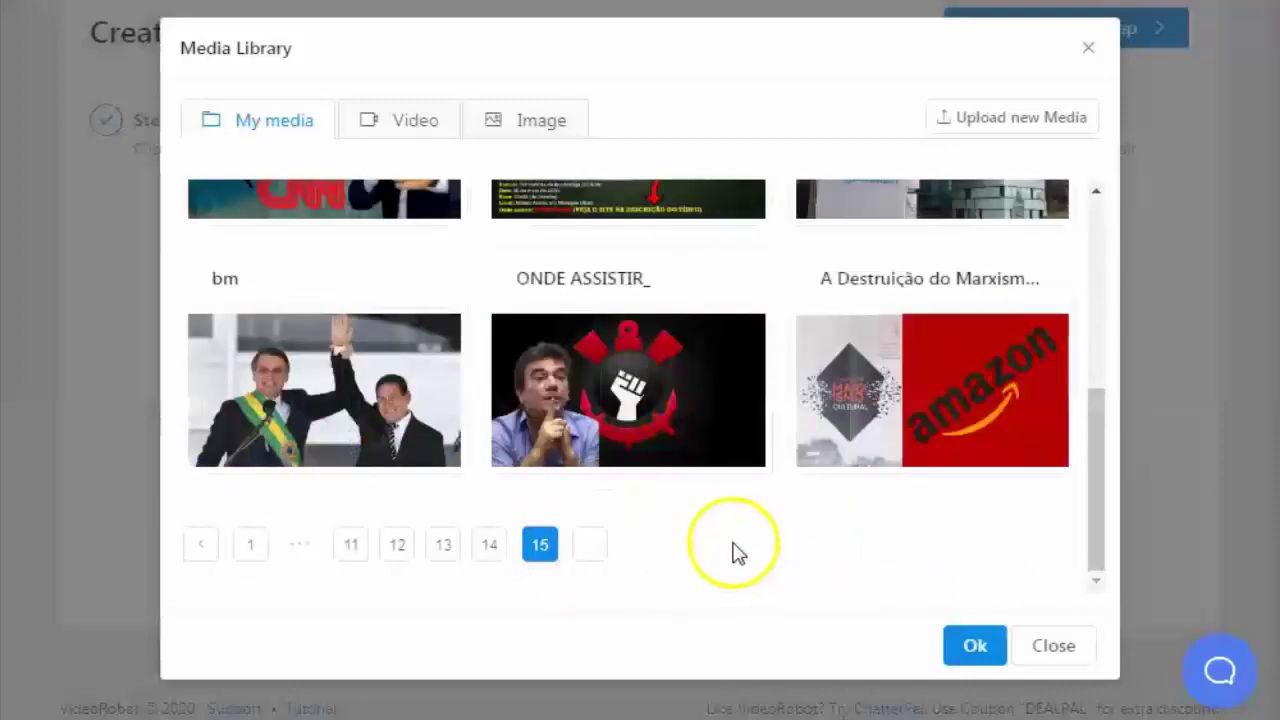
mouse_move(935, 425)
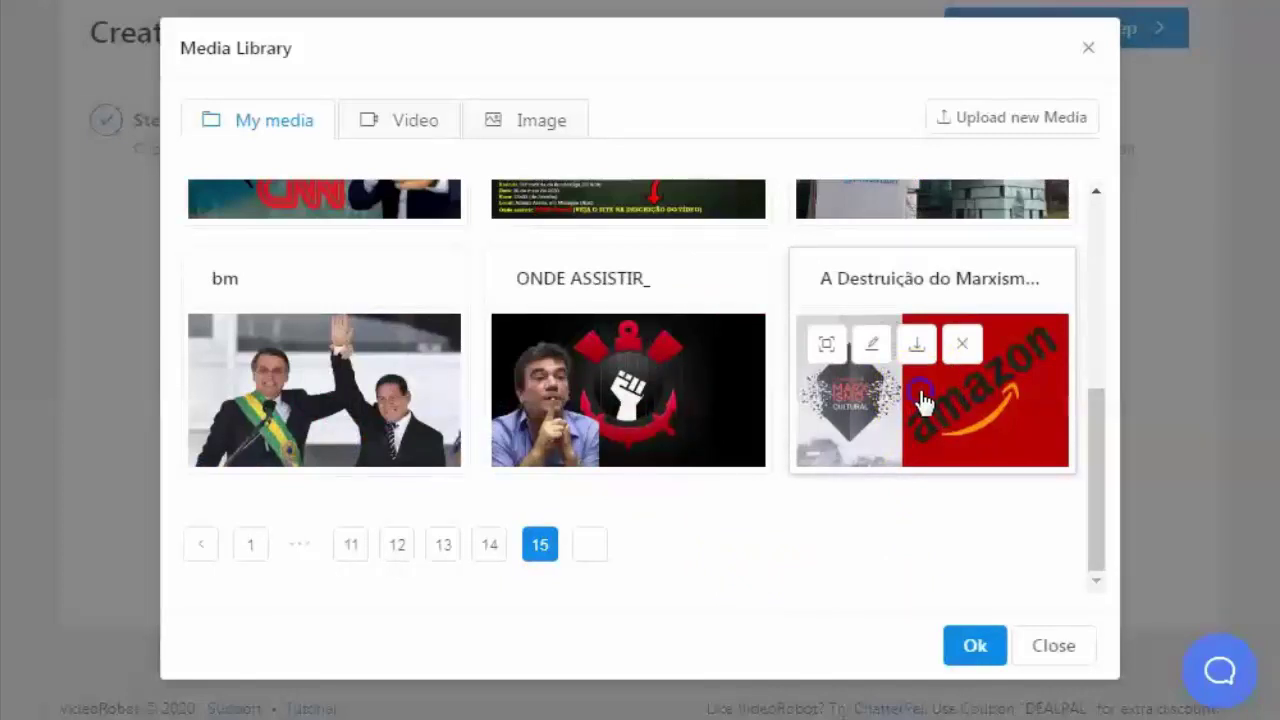
left_click(922, 400)
left_click(972, 648)
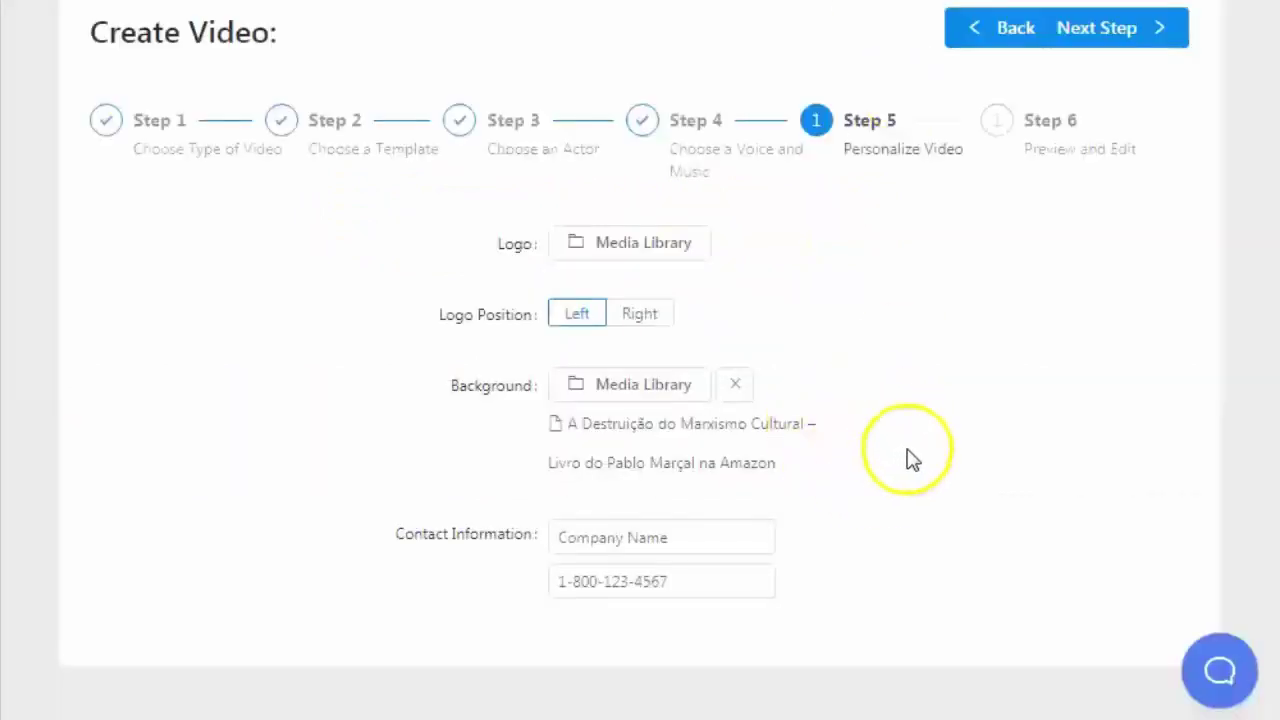
Step: Proceed to the Preview and Edit stage and bring up the video preview
scroll(908, 457, "up", 2)
left_click(1101, 158)
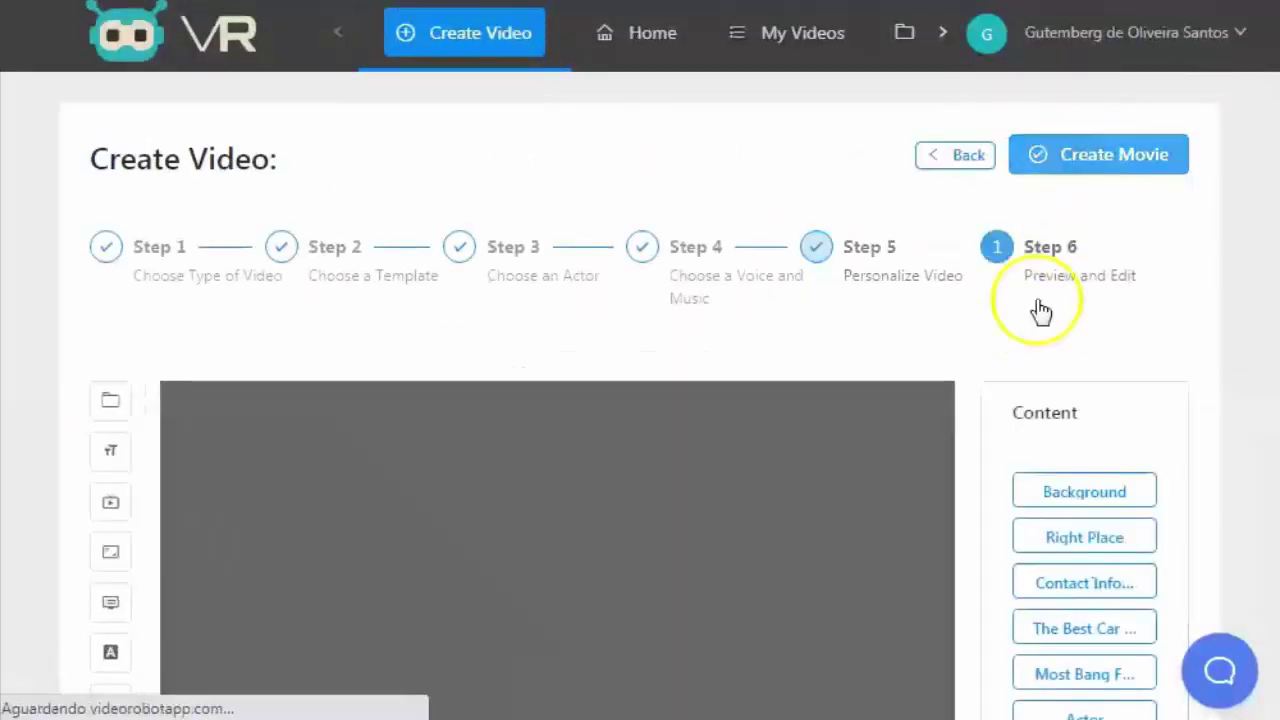
scroll(968, 398, "down", 4)
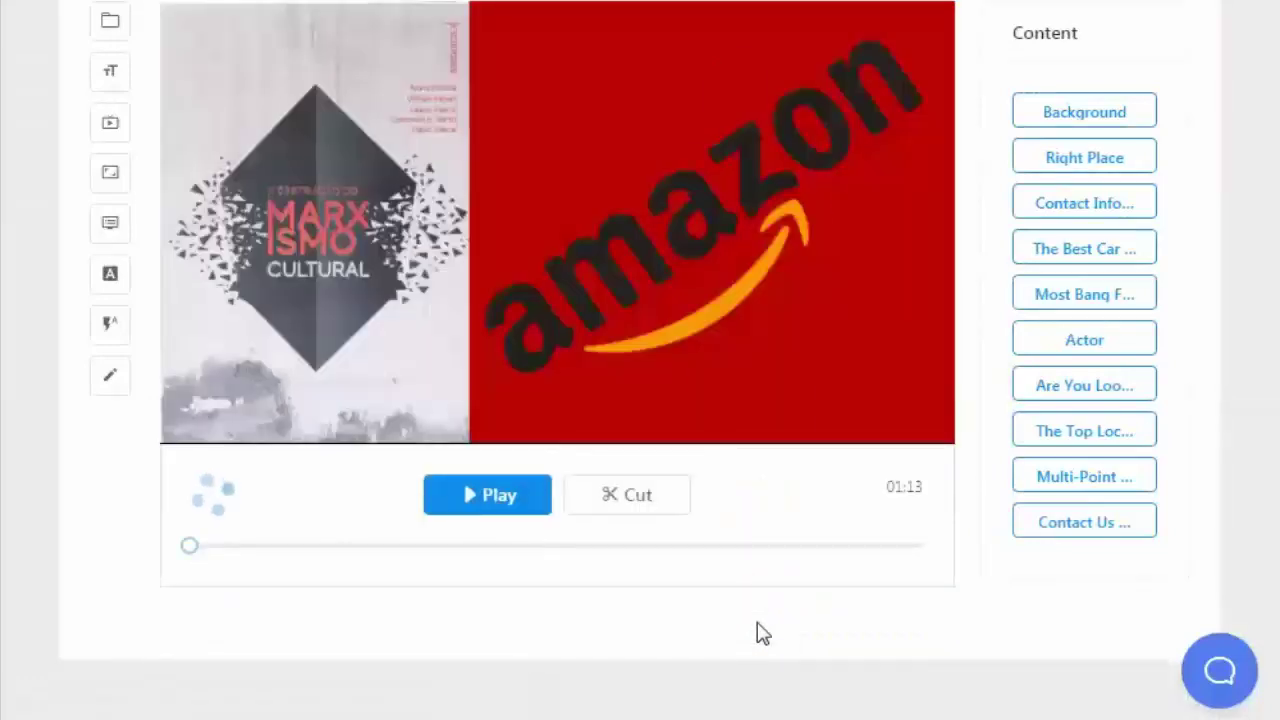
left_click(842, 350)
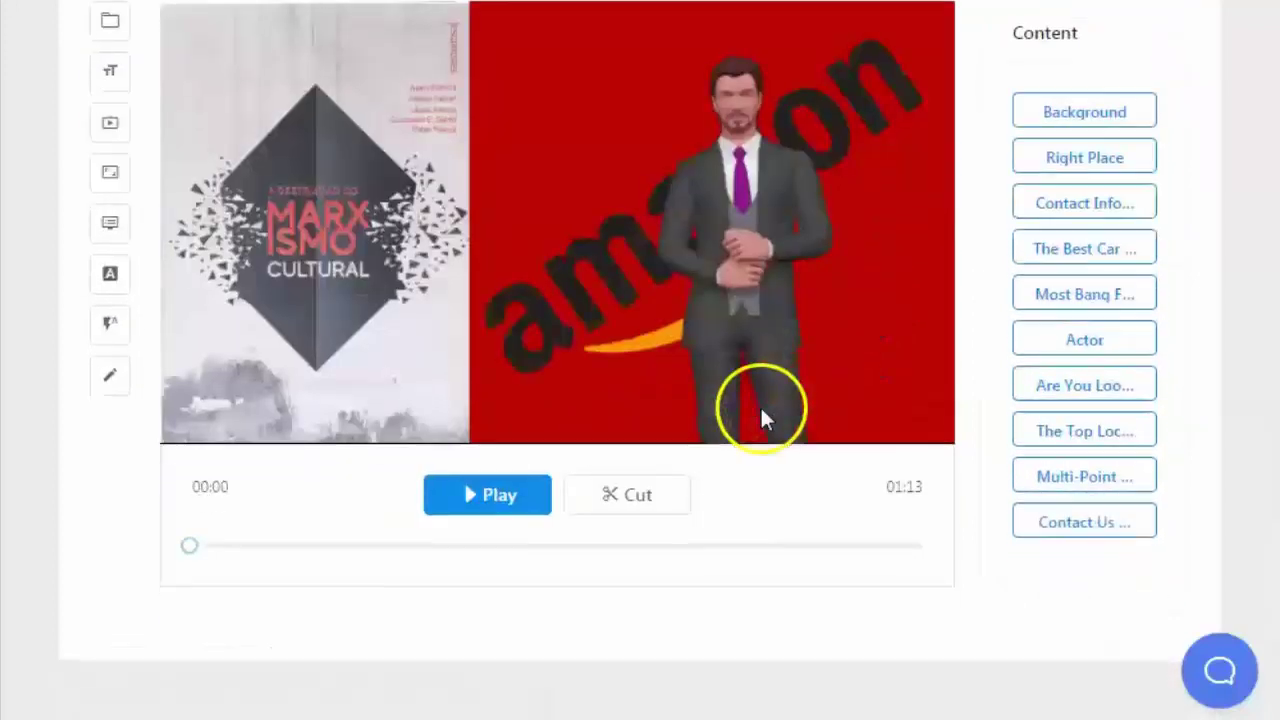
Step: Delete the "Right Place" and "Contact Info..." template elements from the video's content
left_click(1090, 160)
left_click(338, 180)
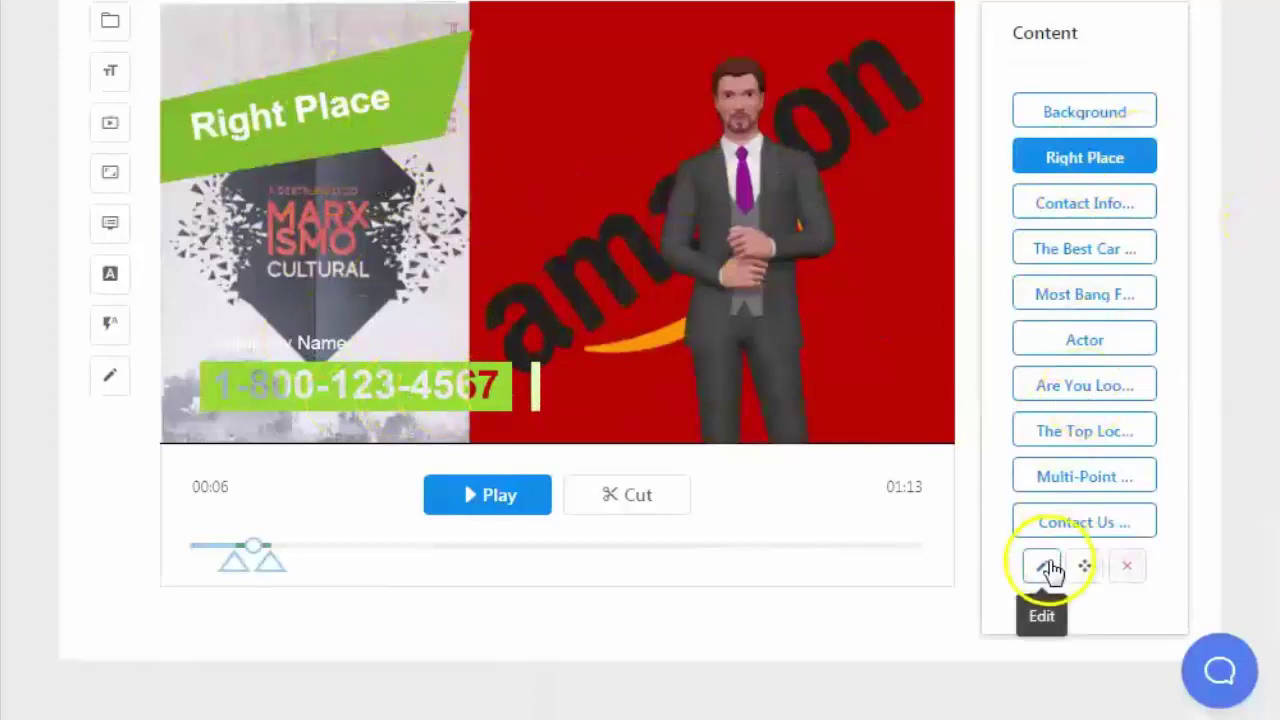
left_click(1128, 568)
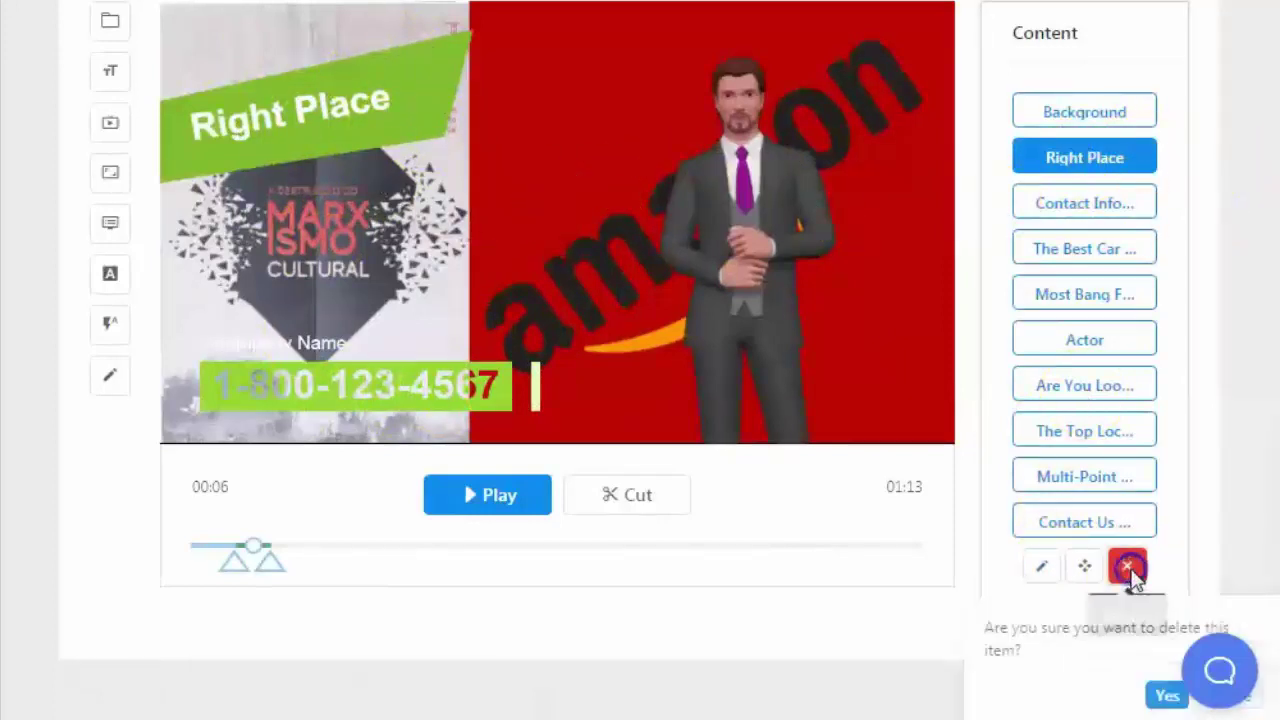
left_click(1165, 697)
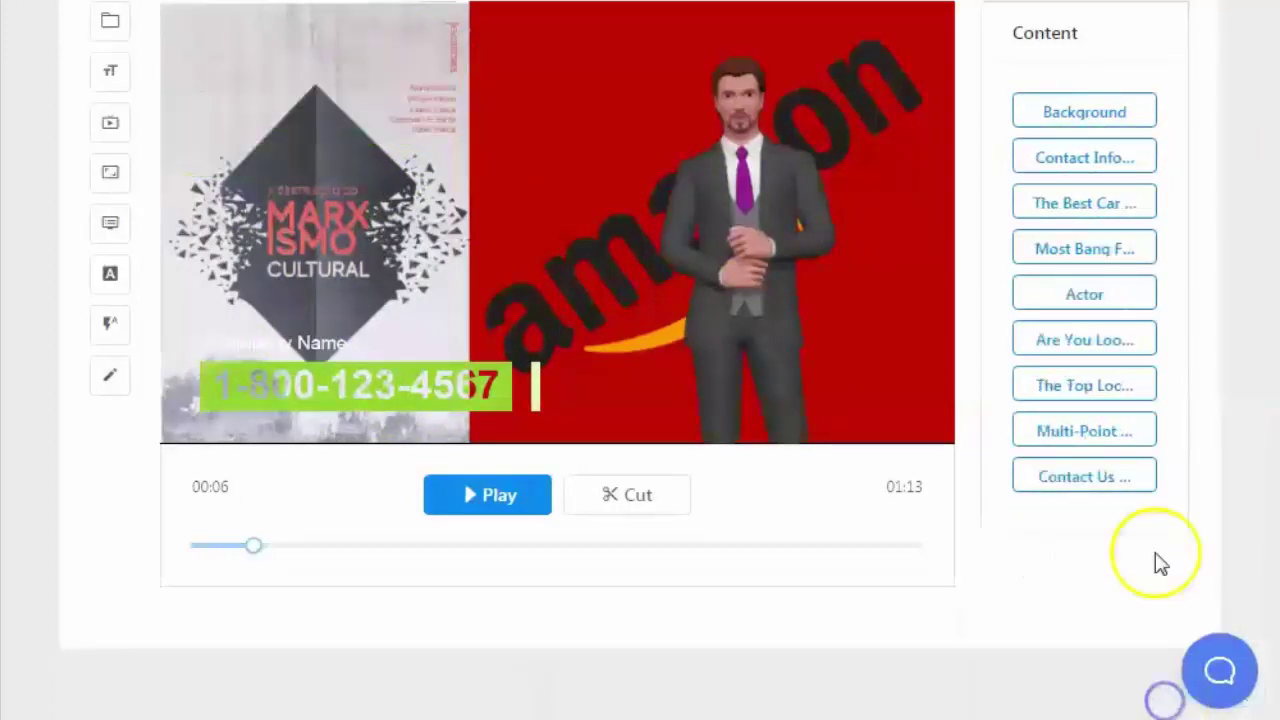
left_click(1112, 162)
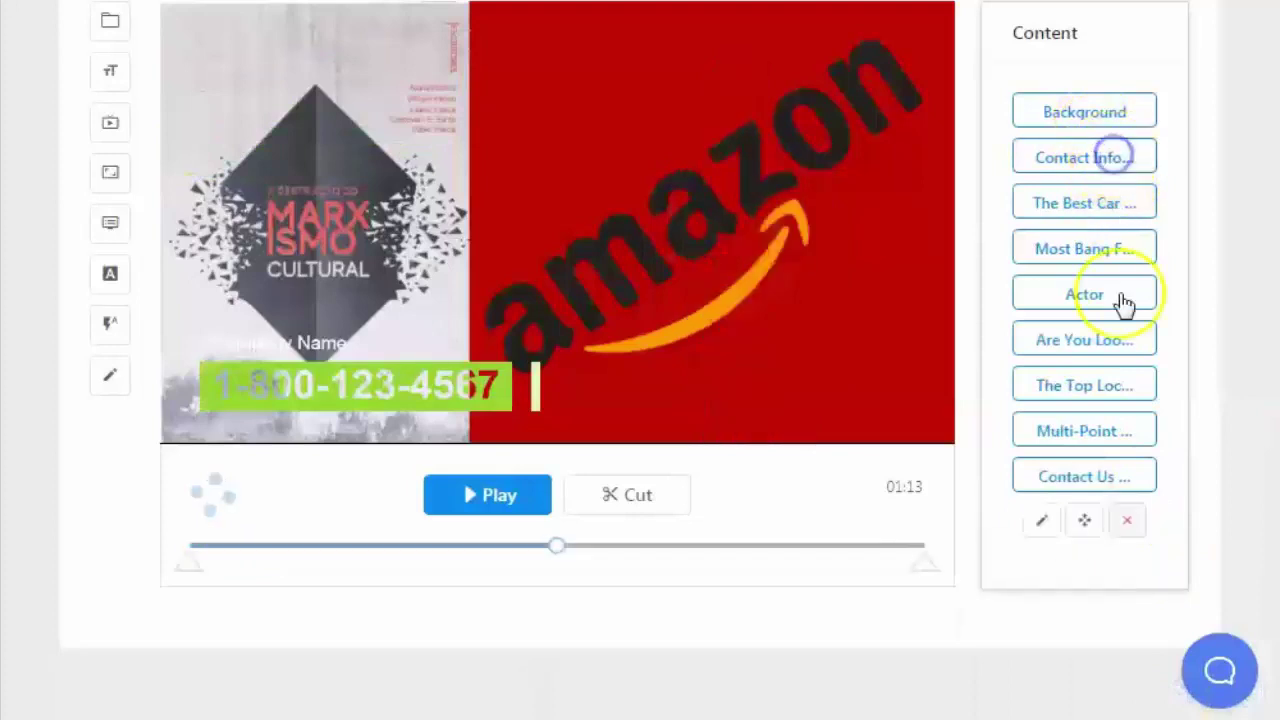
left_click(1128, 520)
left_click(1166, 650)
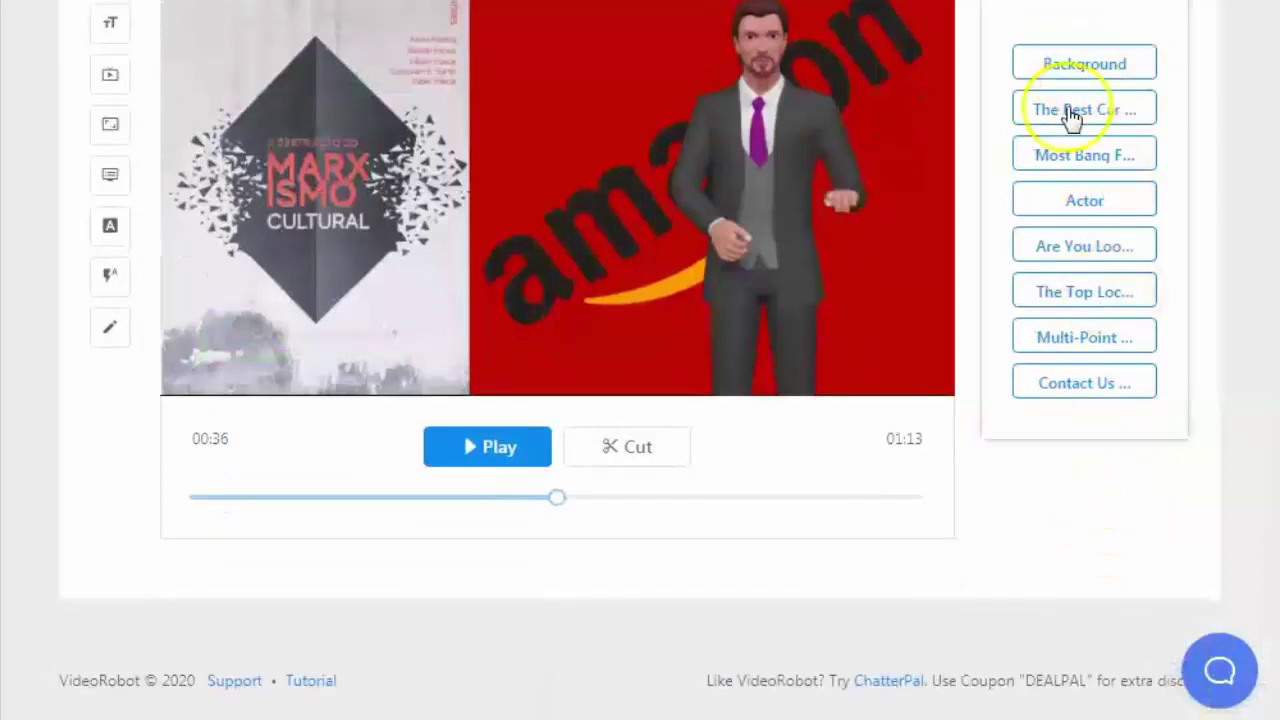
Step: Delete the "The Best Car ..." and "Most Bang For Your Buck" text elements from the video's content
left_click(1070, 112)
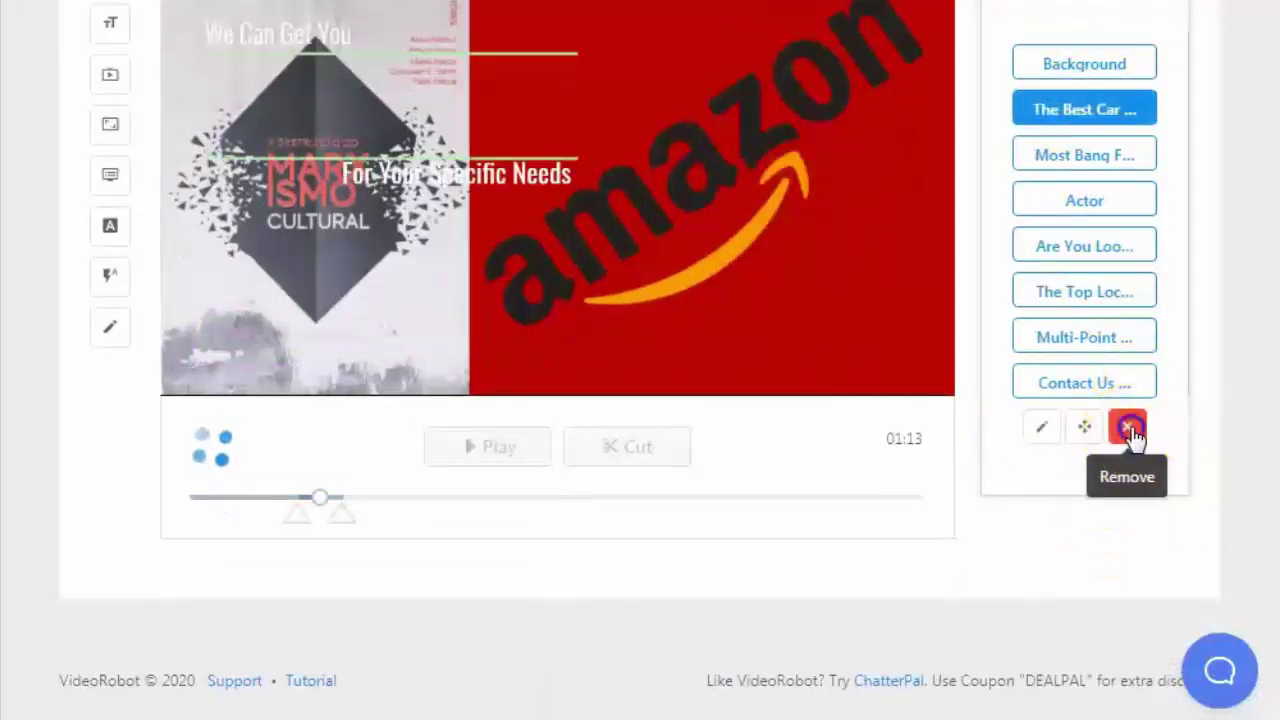
left_click(1128, 428)
left_click(1167, 556)
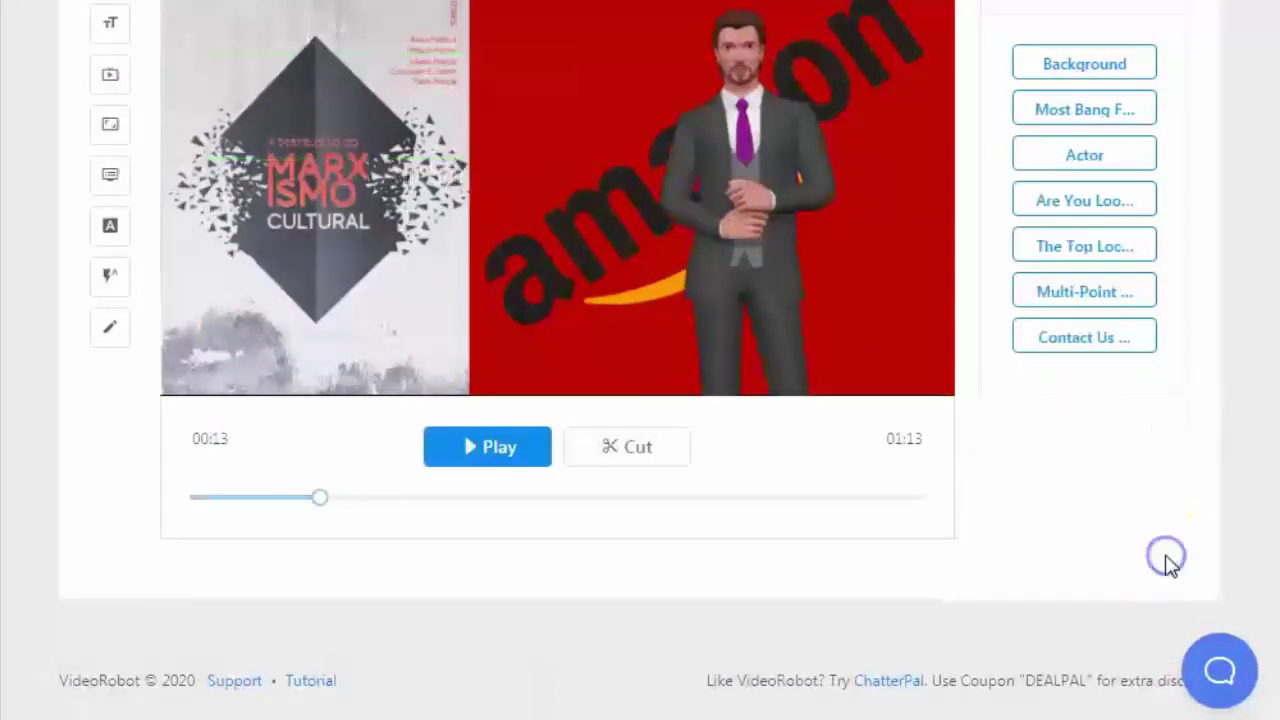
left_click(1080, 112)
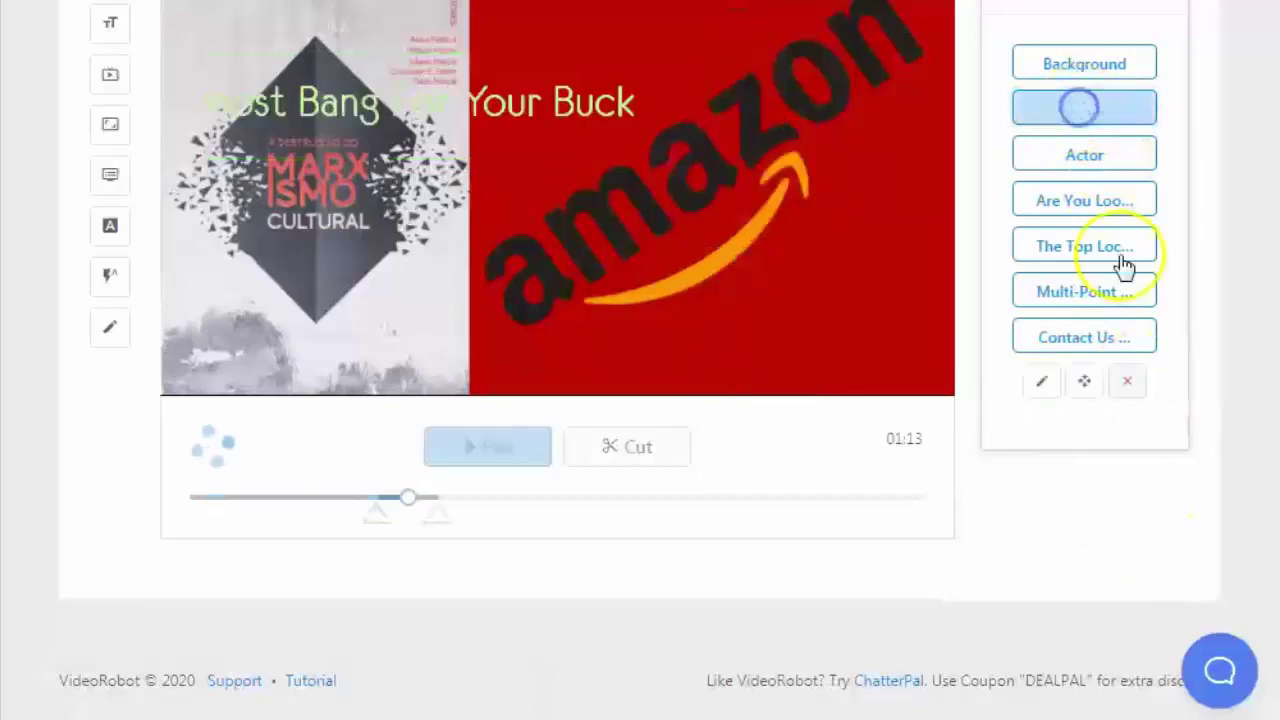
left_click(1128, 382)
left_click(1164, 512)
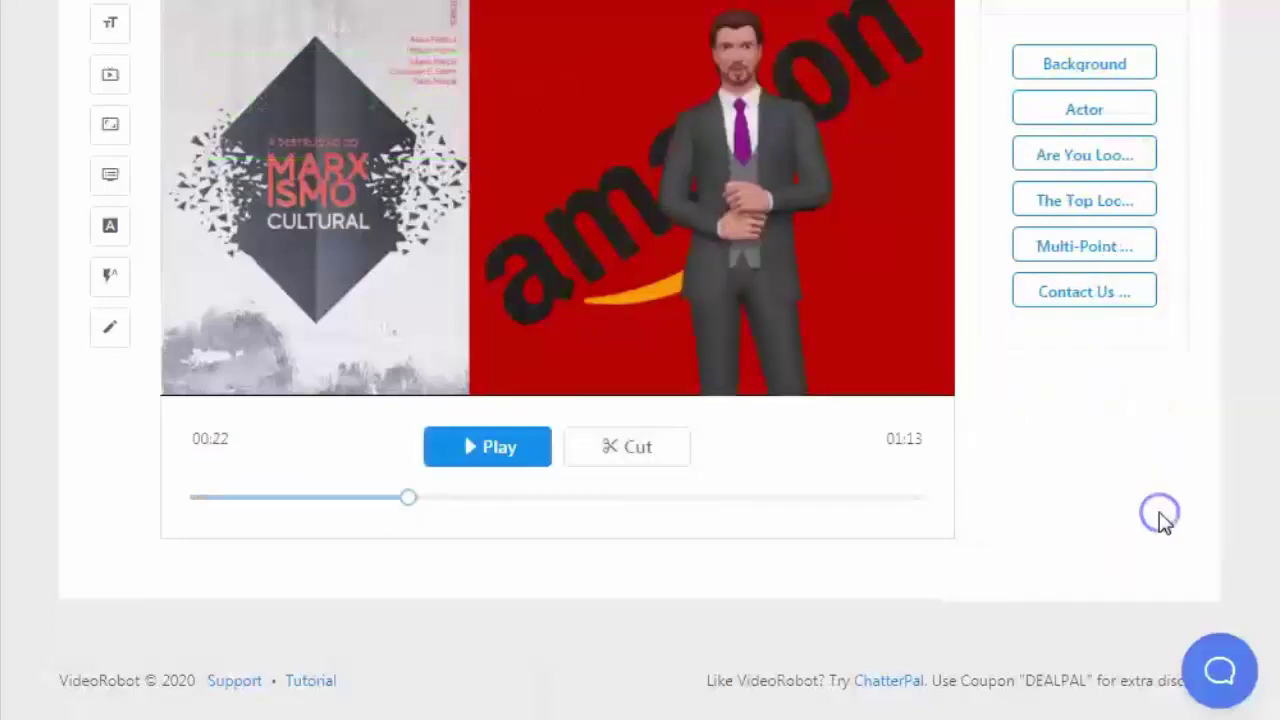
Step: Delete the "Are You Looking To Buy Or Sell A Vehicle?" and "The Top Loc..." text elements from the video's content
left_click(333, 50)
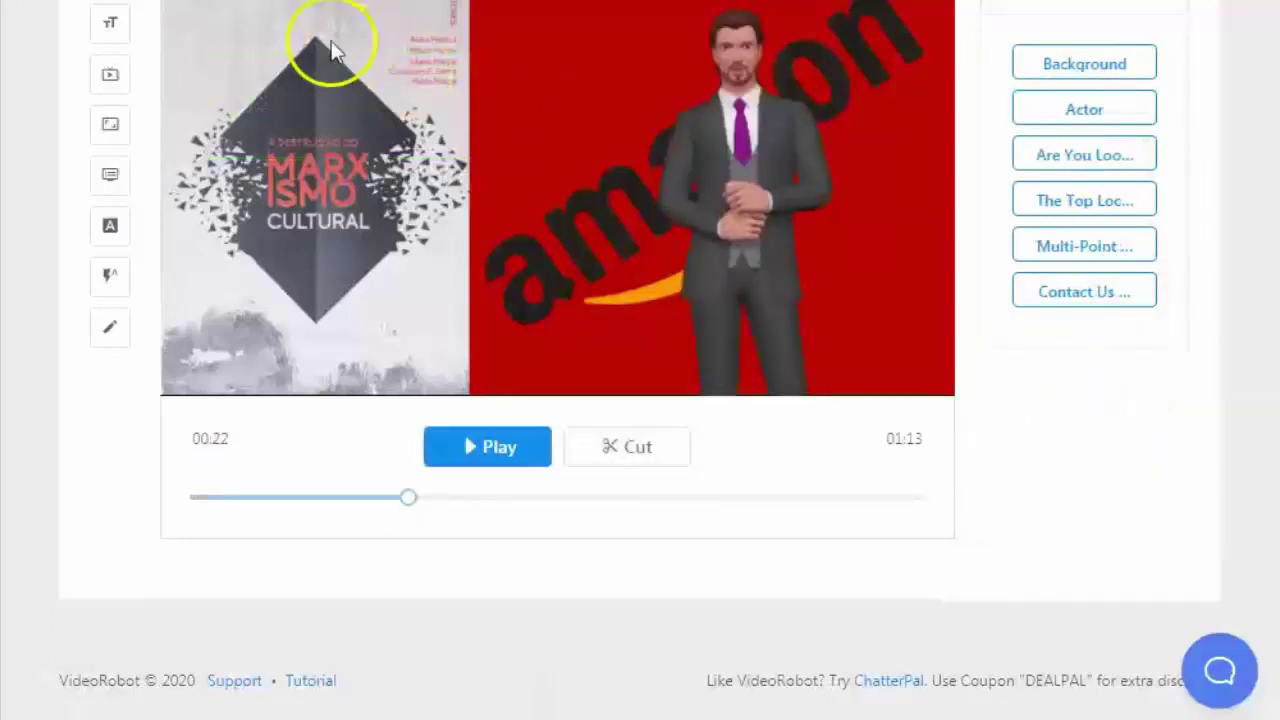
left_click(1082, 156)
left_click(1128, 337)
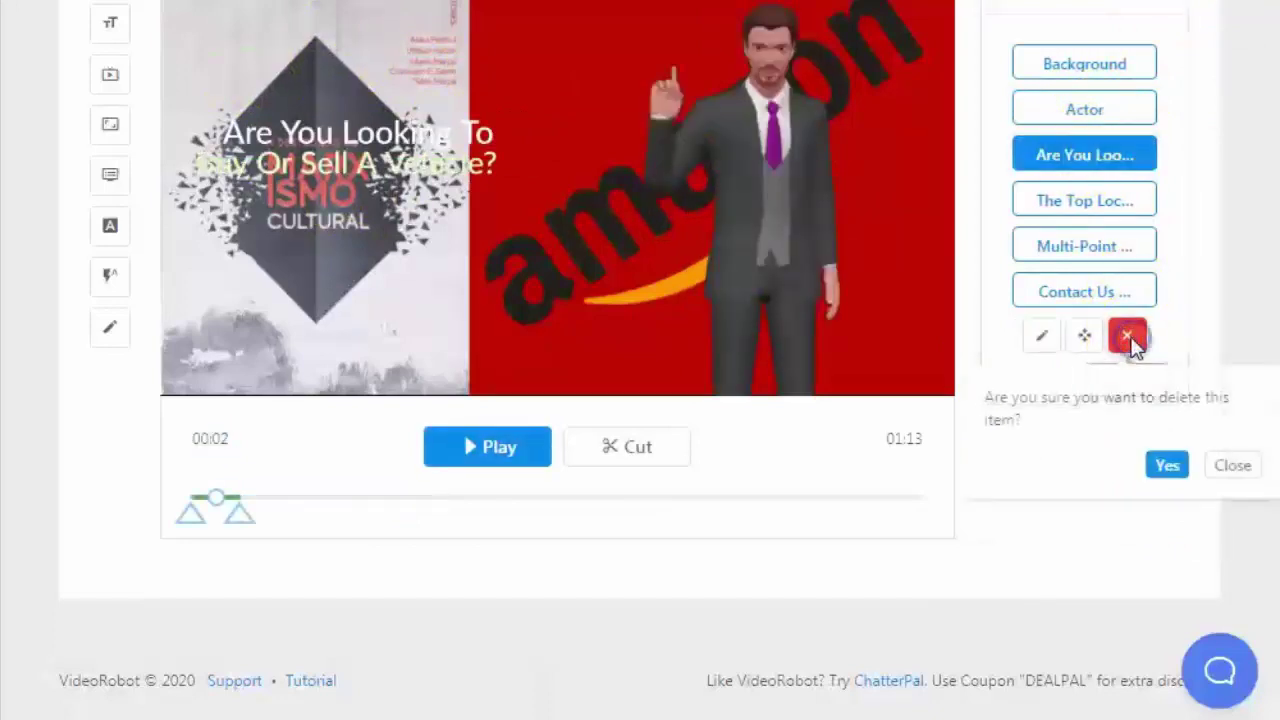
left_click(1168, 470)
left_click(1086, 158)
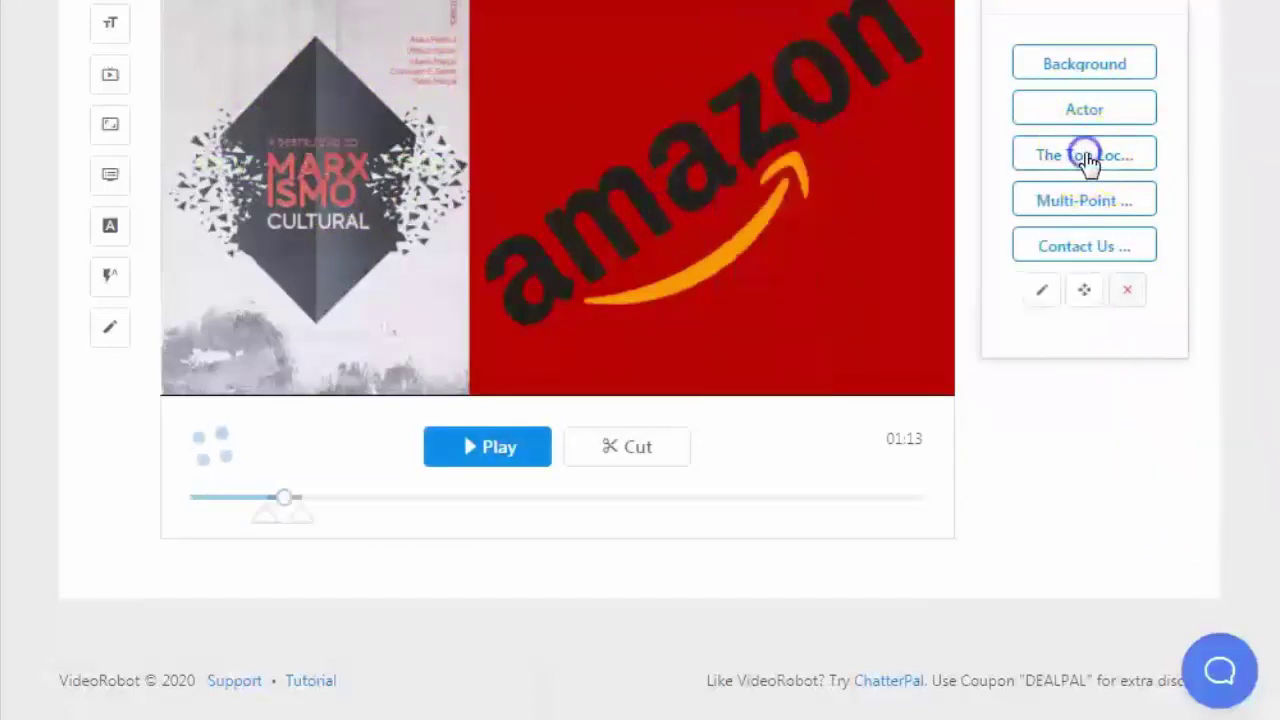
left_click(1127, 294)
left_click(1166, 423)
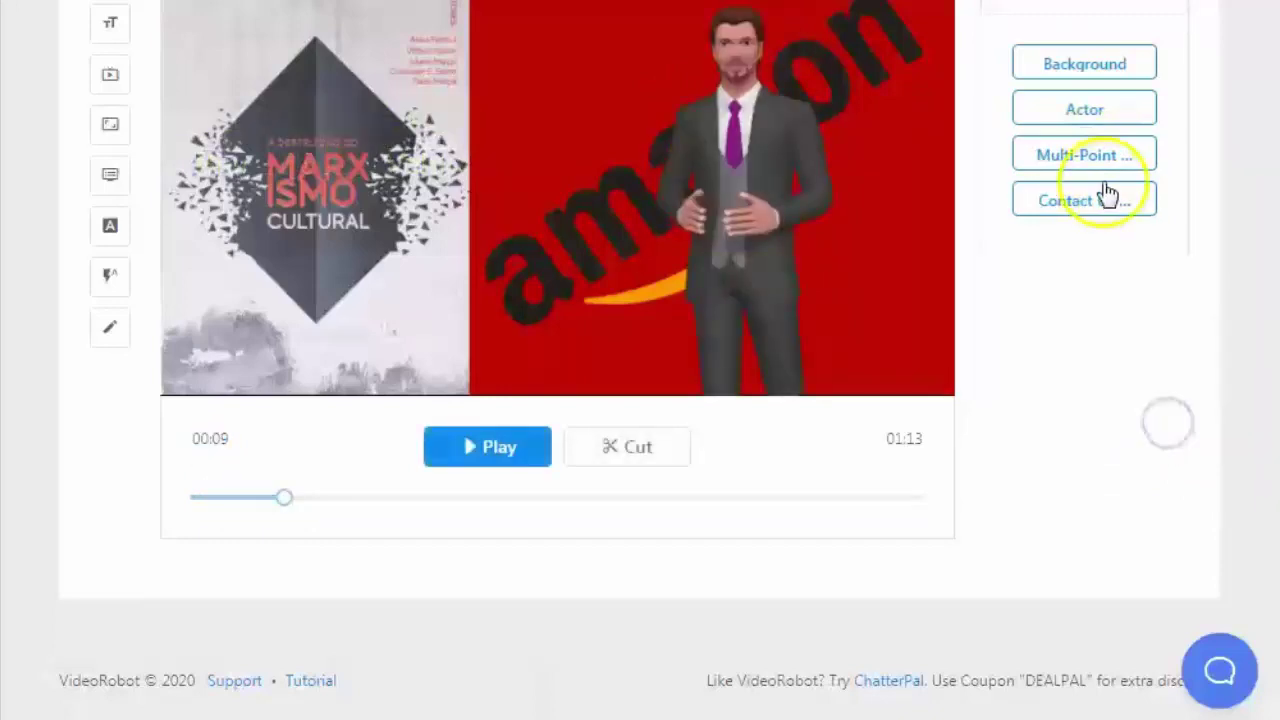
Step: Delete the "Multi-Point ..." and "Contact Us ..." text elements from the video's content
left_click(1088, 157)
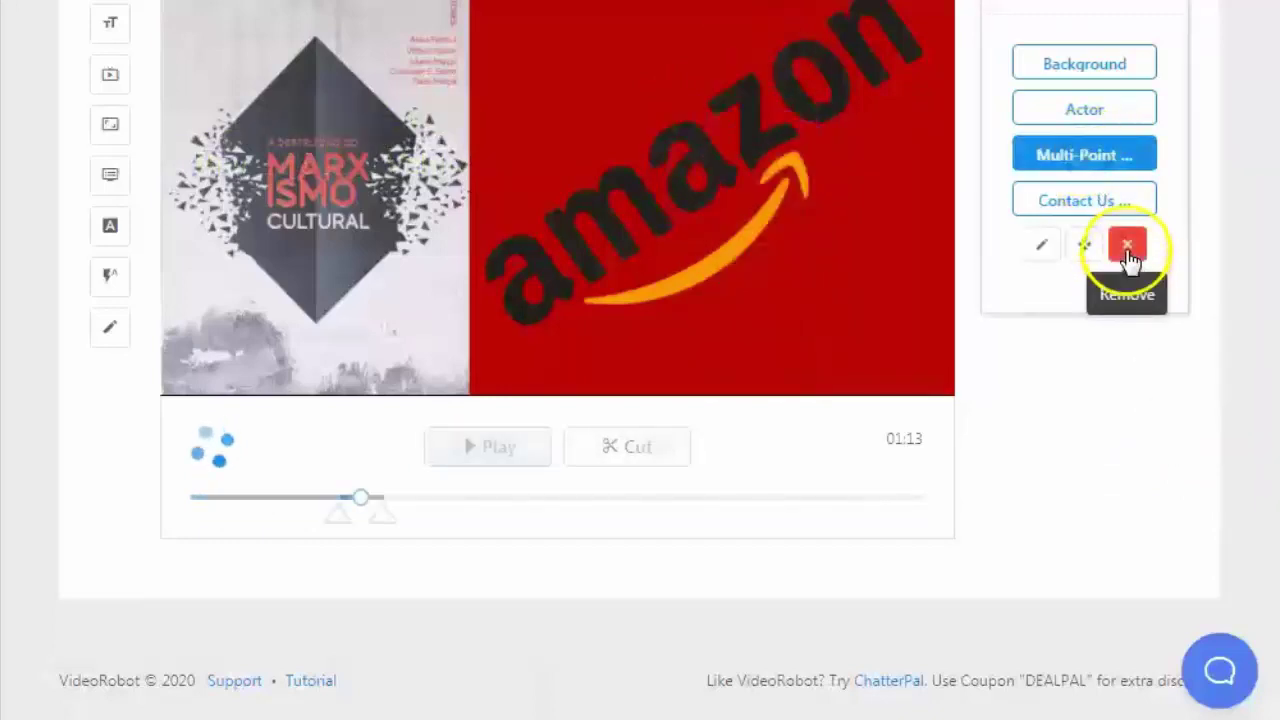
left_click(1127, 248)
left_click(1165, 372)
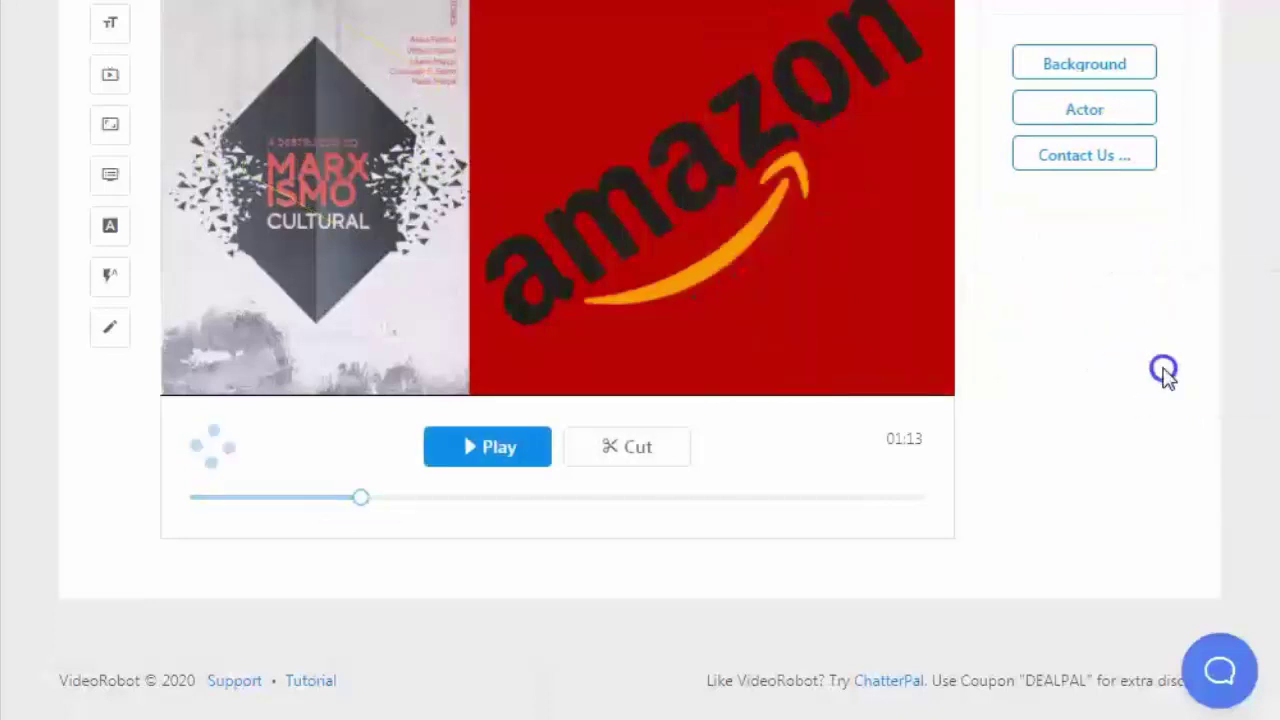
left_click(1097, 165)
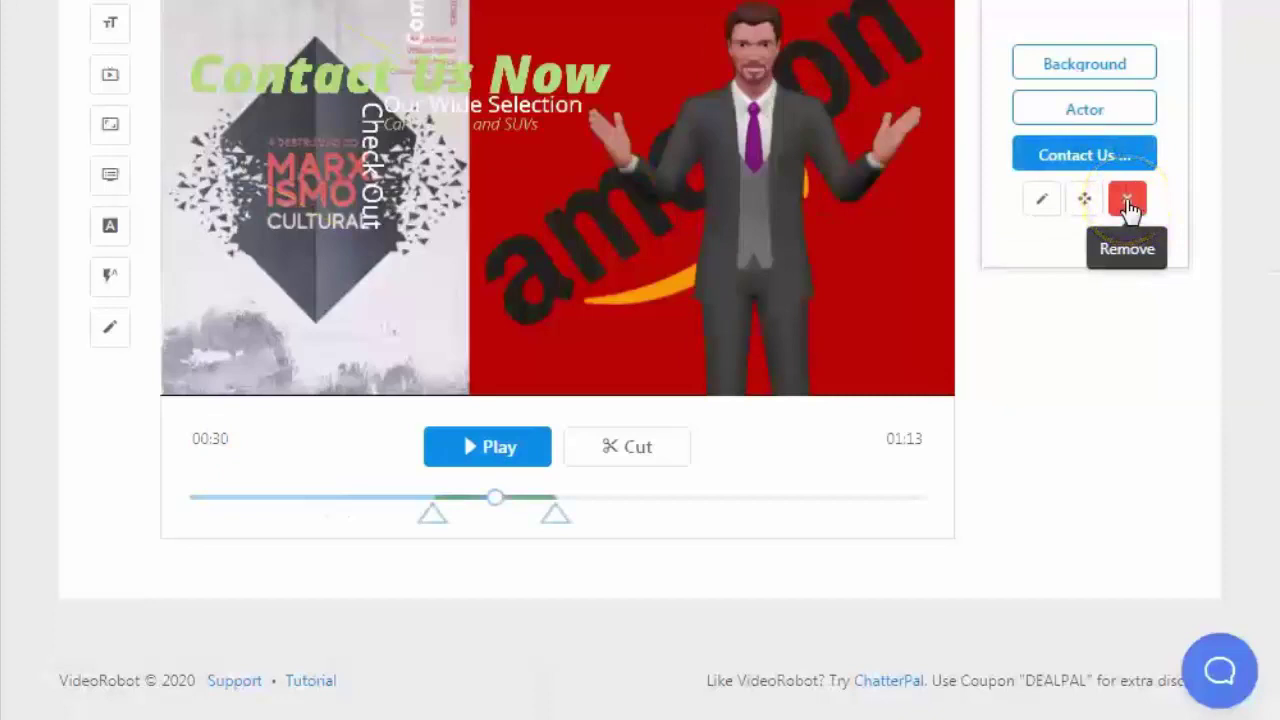
left_click(1127, 201)
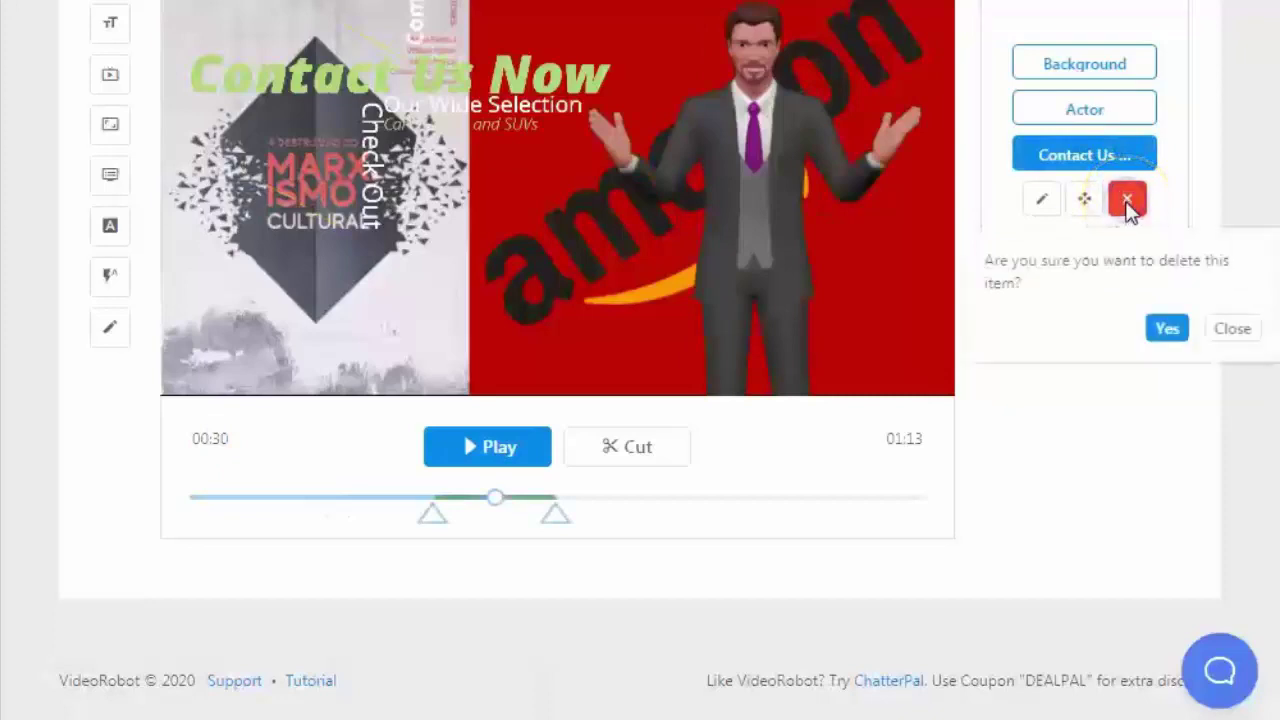
left_click(1164, 330)
Step: Play the video preview from the middle in short stretches to check the avatar and background
scroll(336, 228, "up", 1)
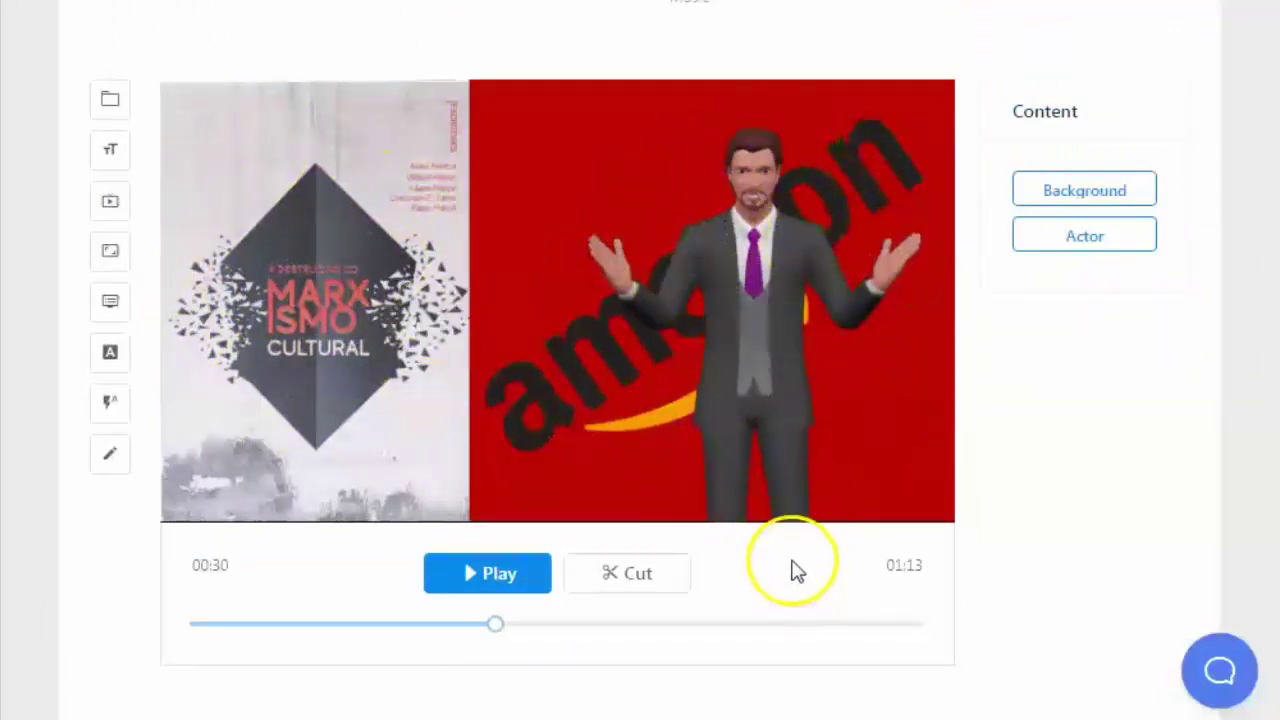
left_click(470, 580)
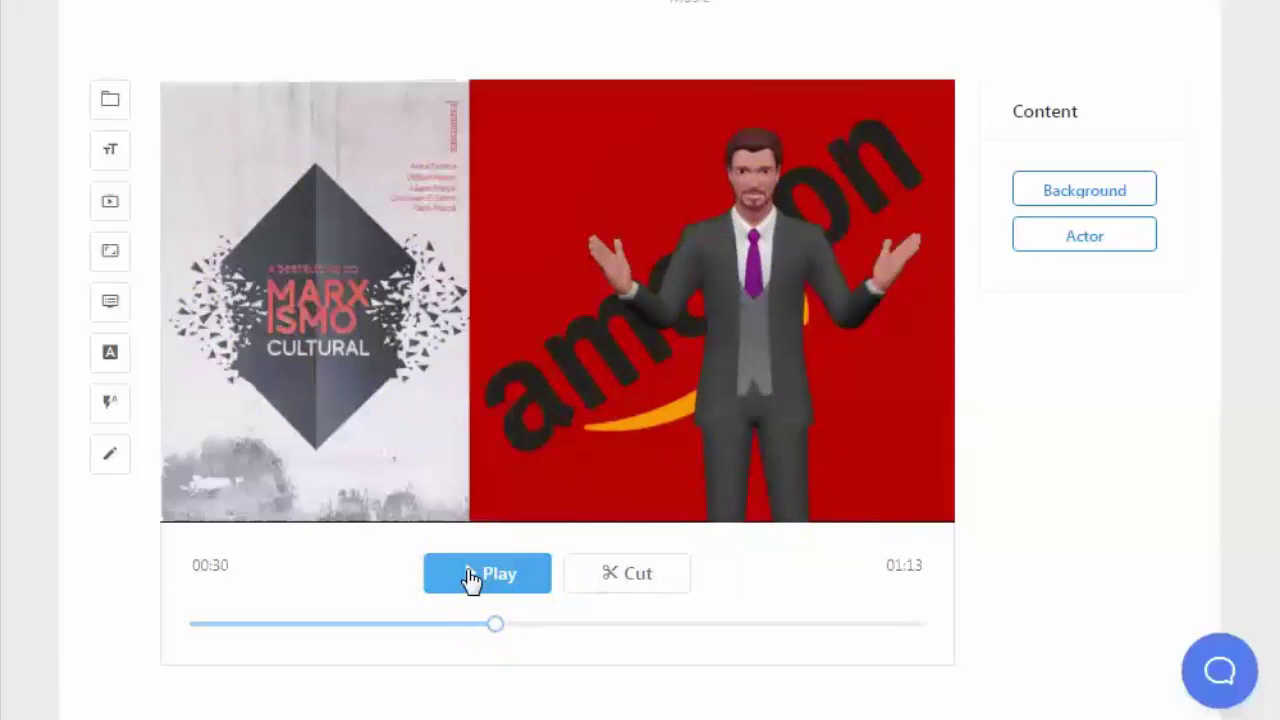
left_click(470, 580)
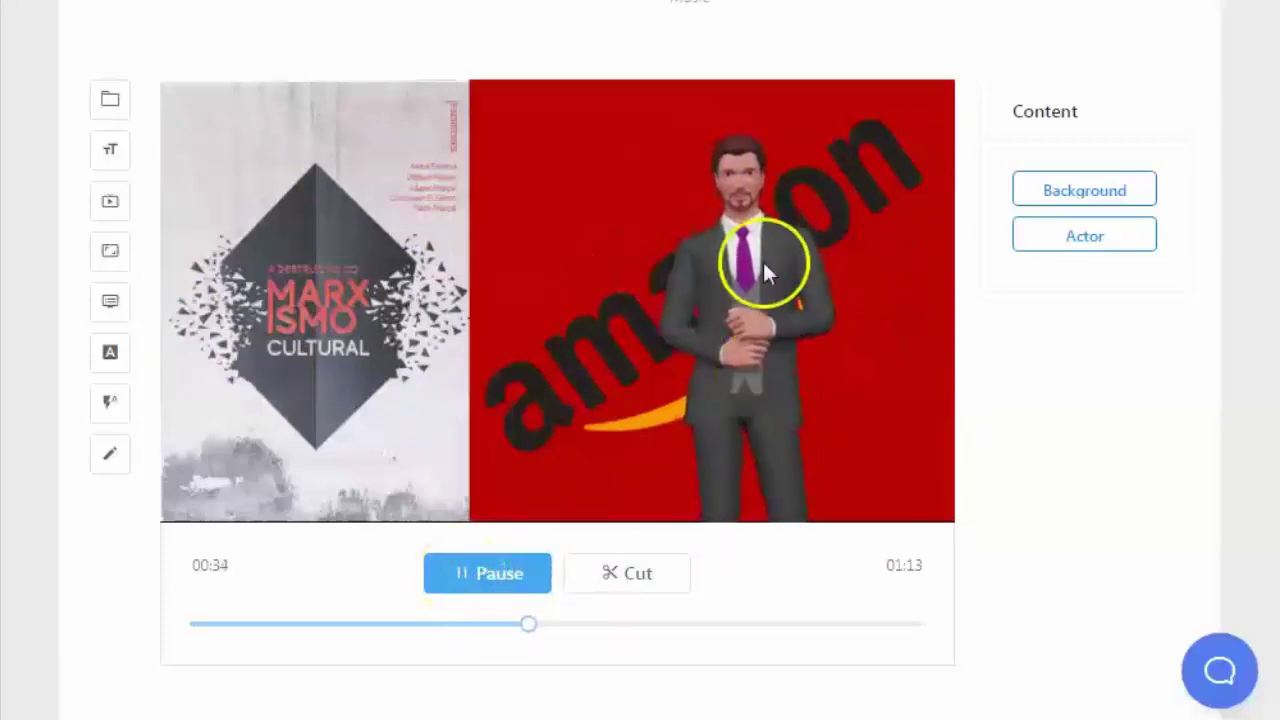
left_click(462, 578)
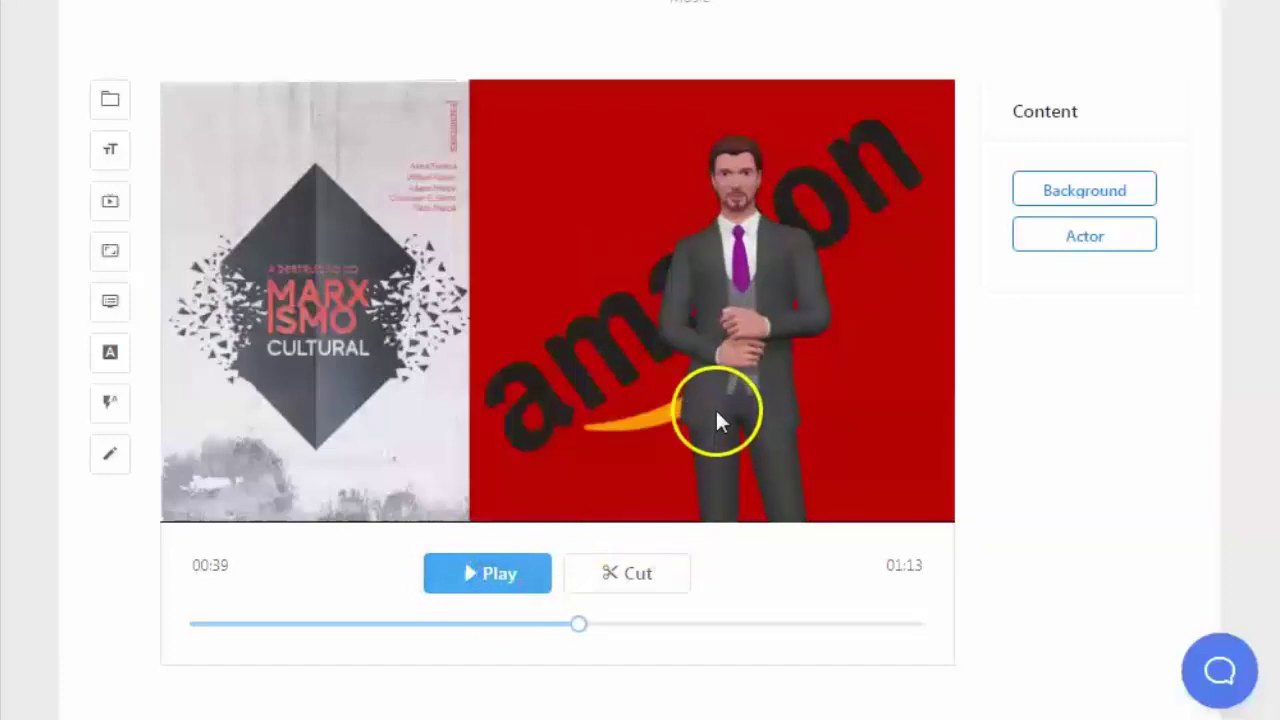
left_click(472, 578)
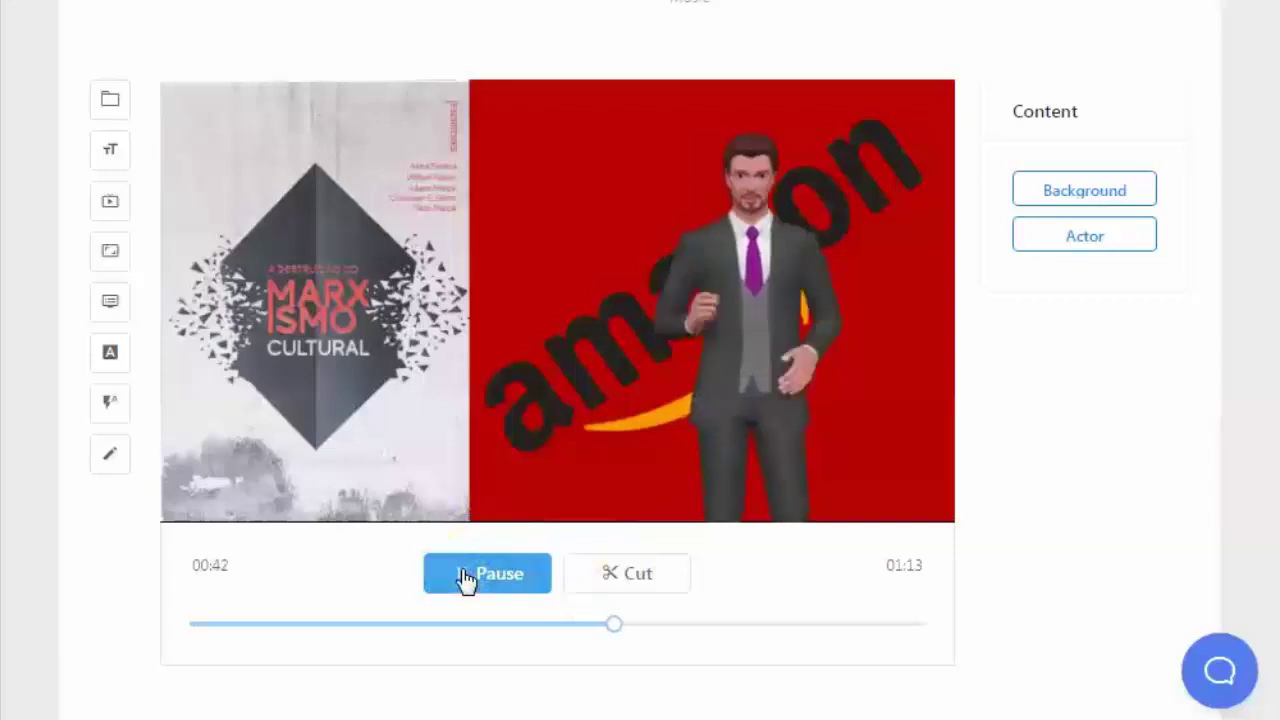
left_click(465, 578)
scroll(884, 286, "up", 3)
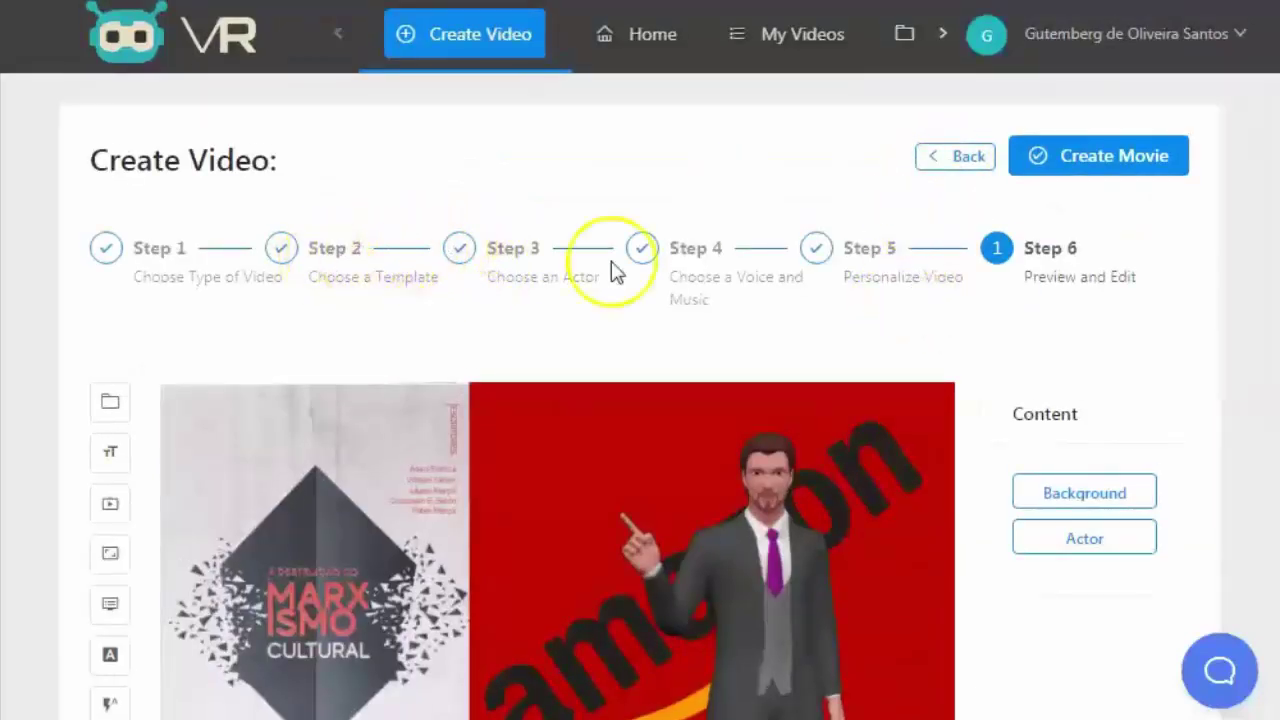
scroll(786, 449, "down", 3)
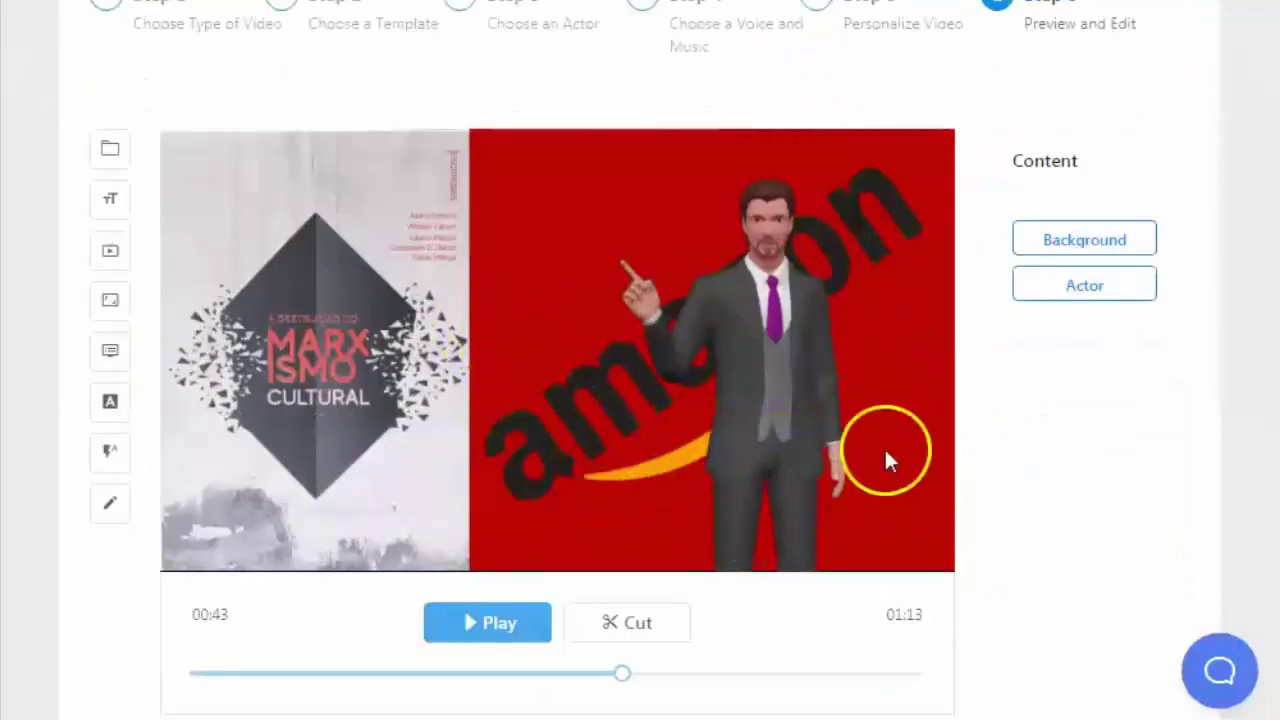
scroll(889, 460, "up", 3)
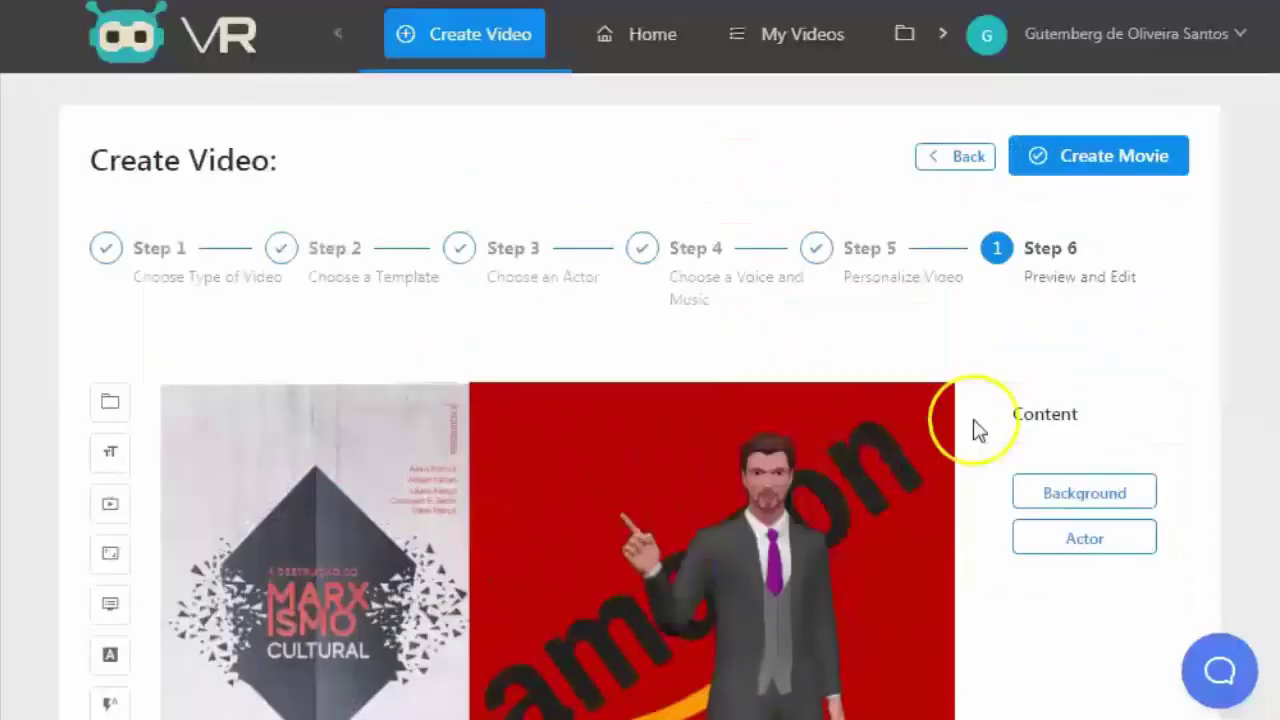
left_click(1087, 172)
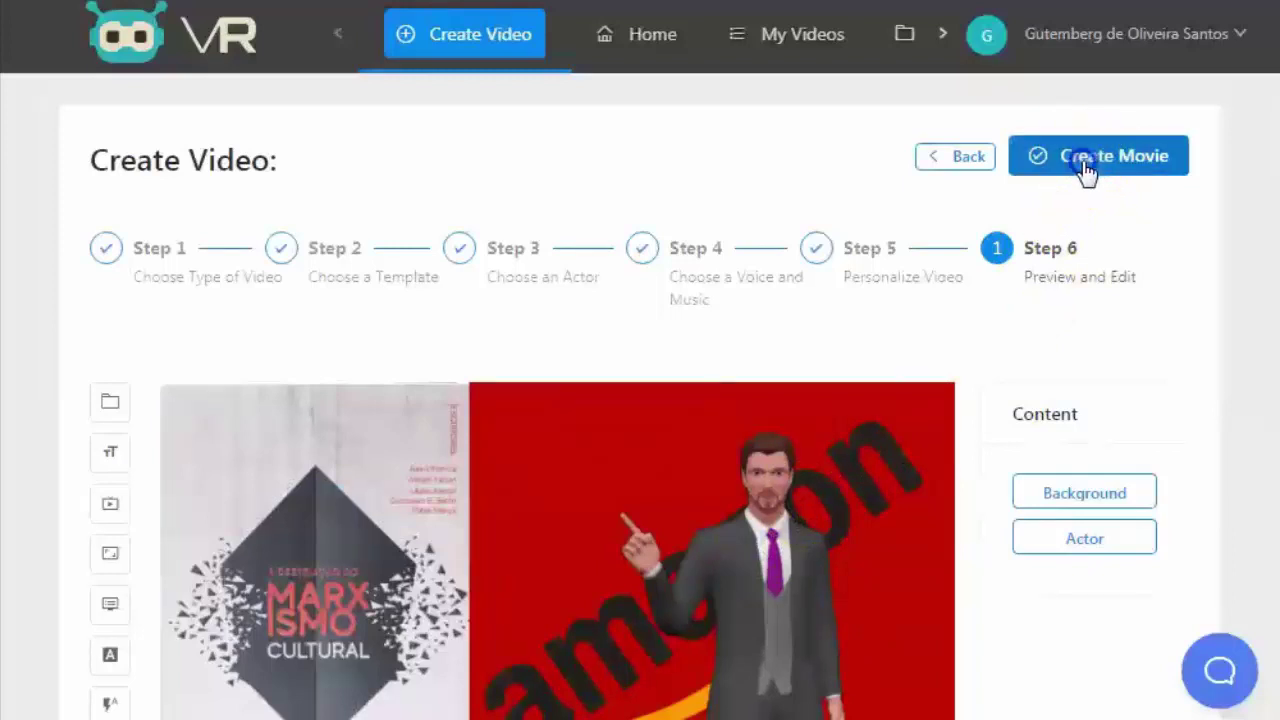
left_click(715, 222)
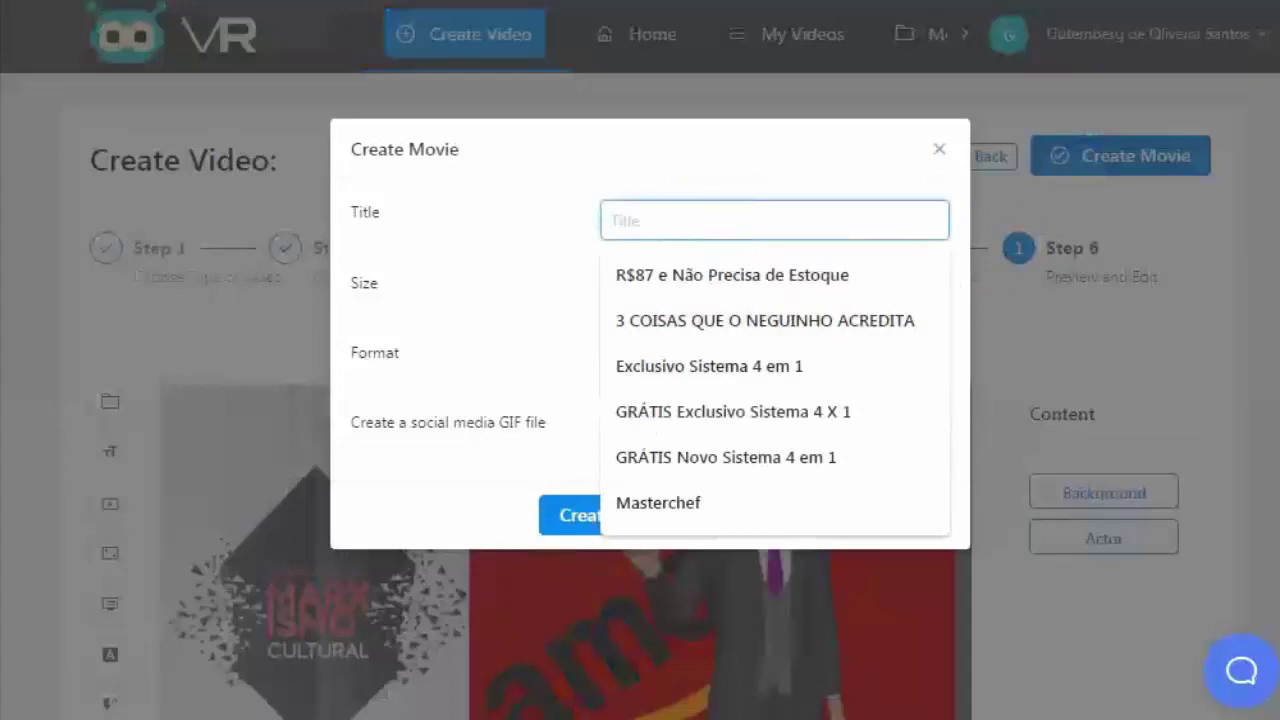
left_click(206, 700)
left_click(397, 155)
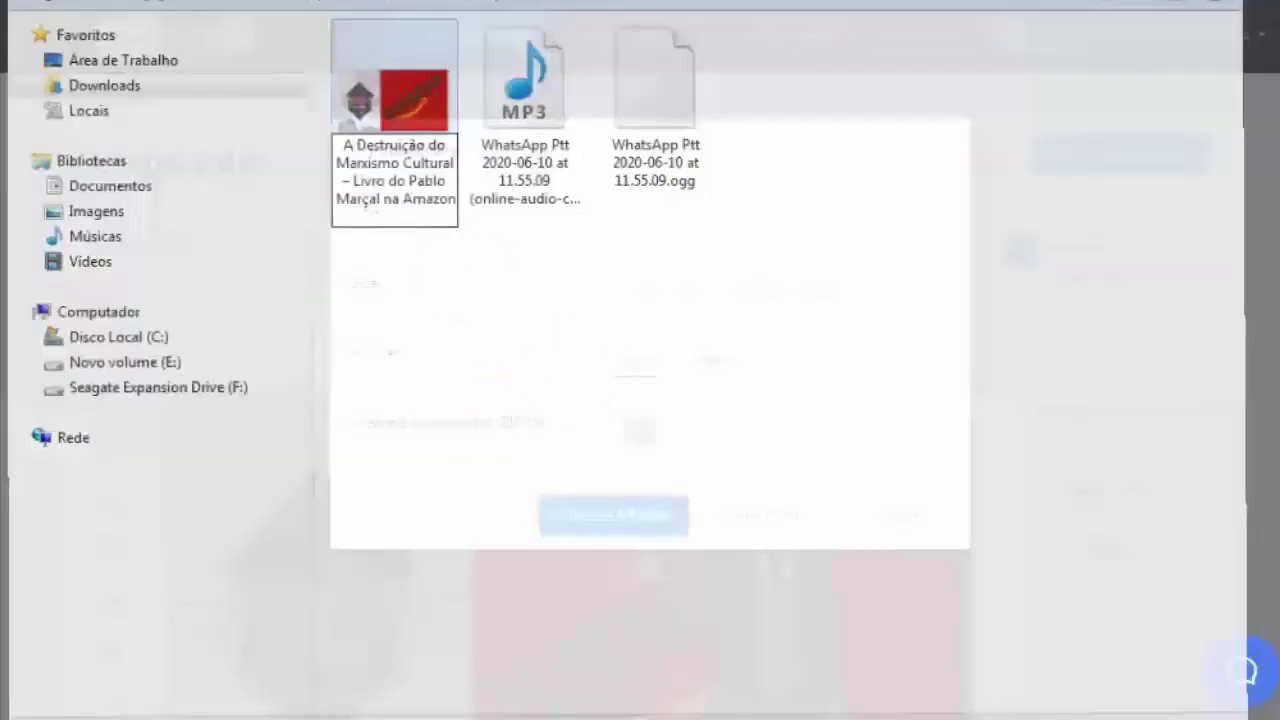
type("Marxismo Cultural – Livro do Pablo Marçal na Amazon")
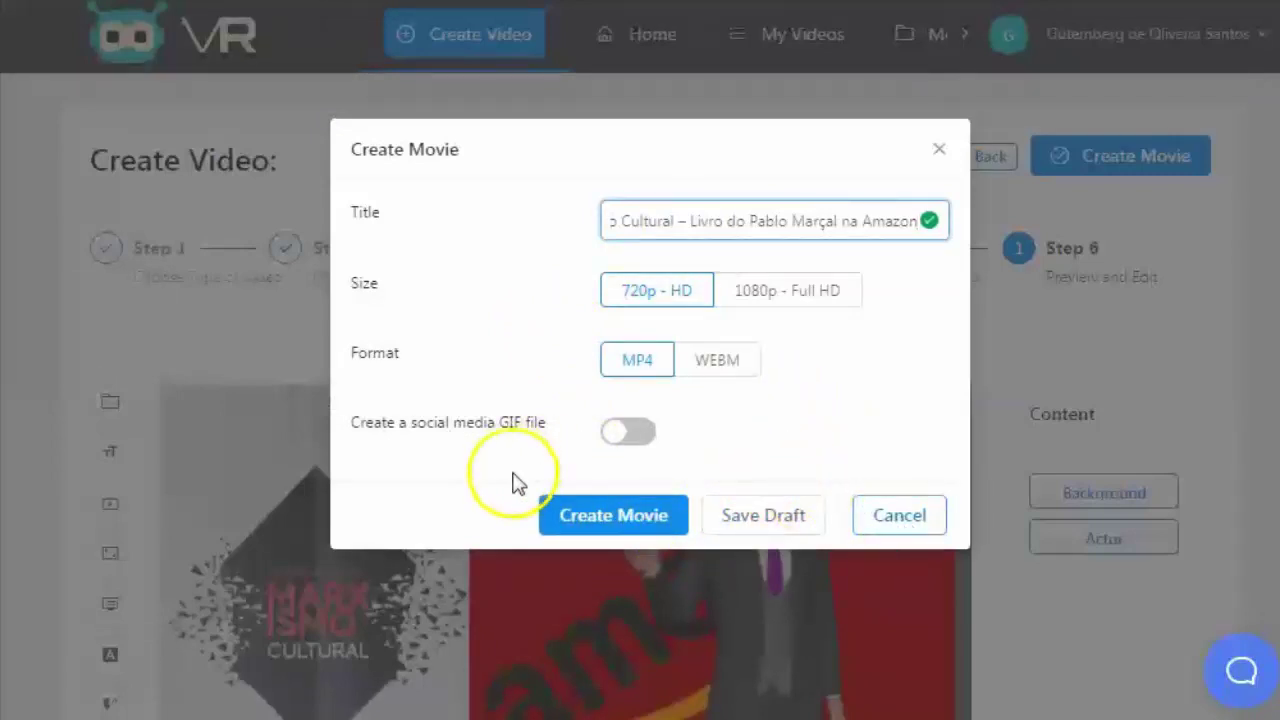
left_click(900, 516)
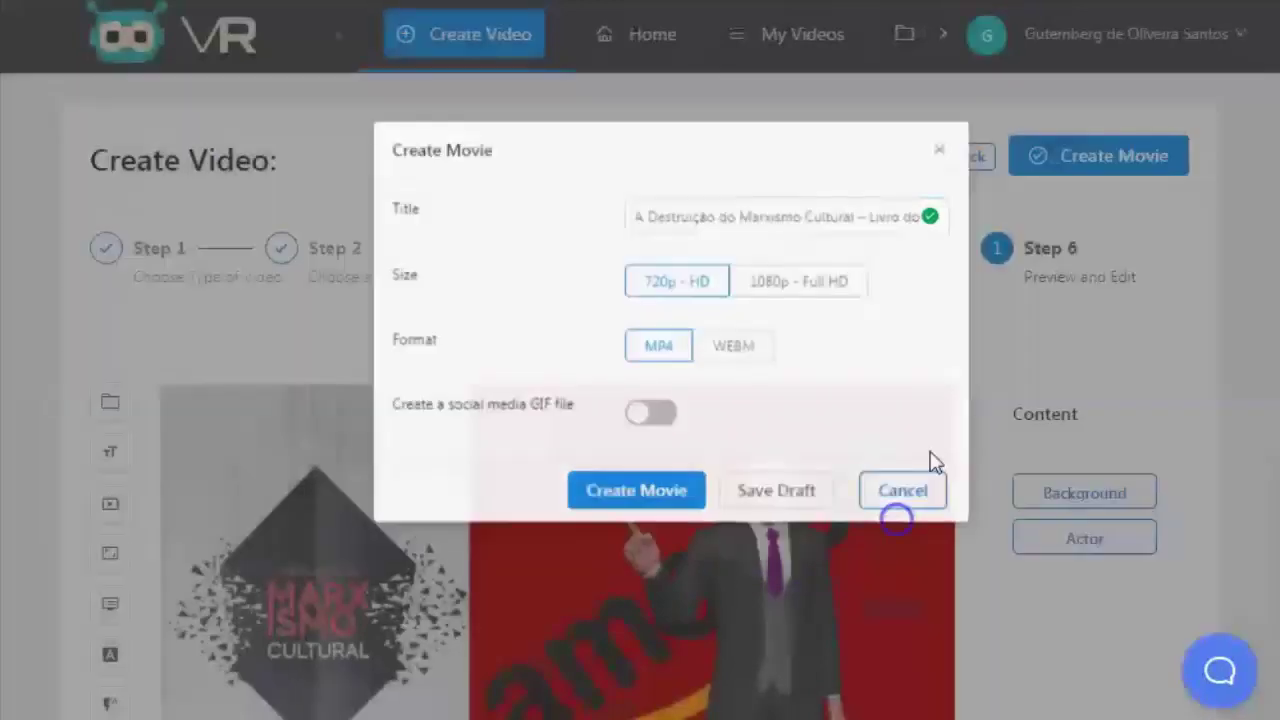
Step: Go back to the Choose a Voice and Music stage, accepting the loss of the current edits
left_click(968, 152)
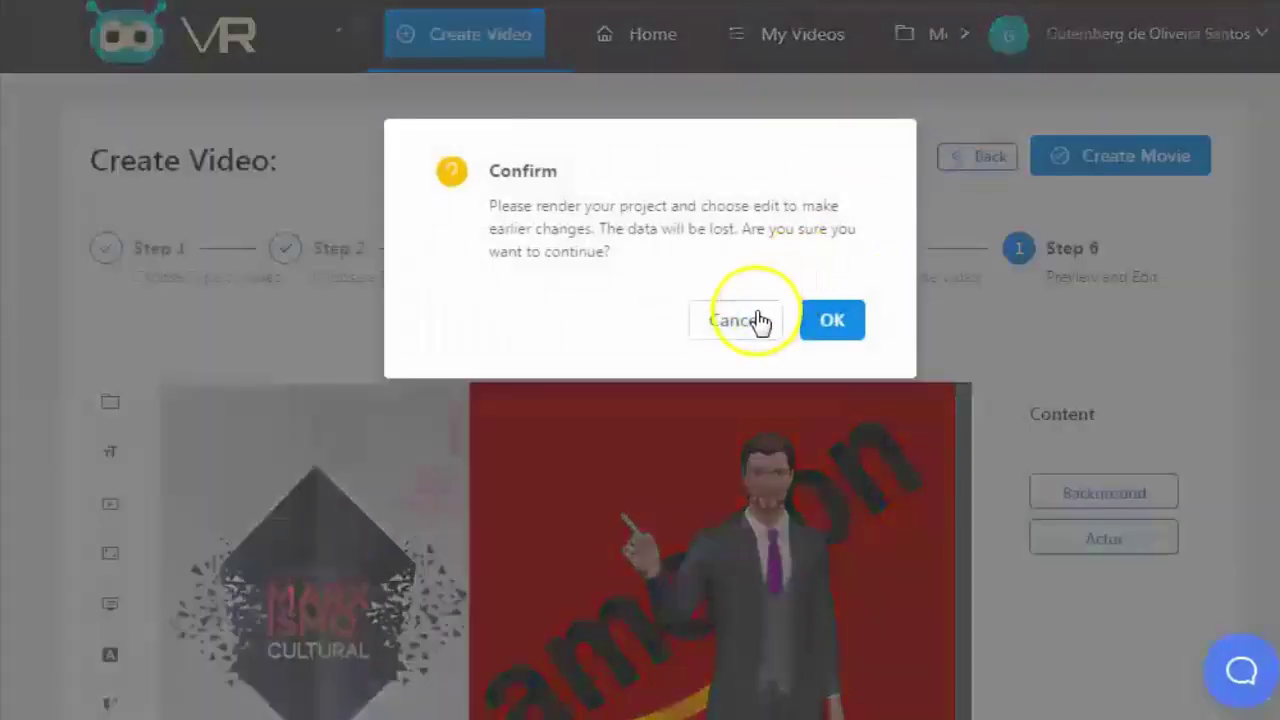
left_click(830, 330)
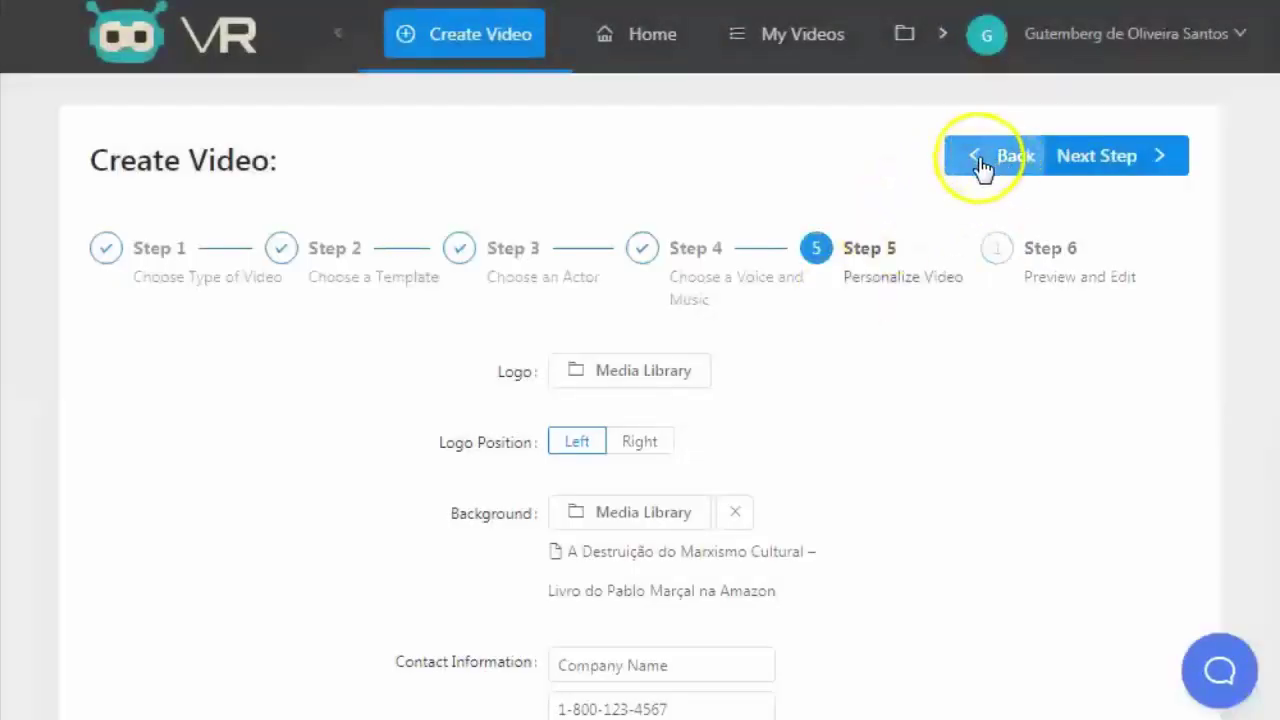
left_click(983, 160)
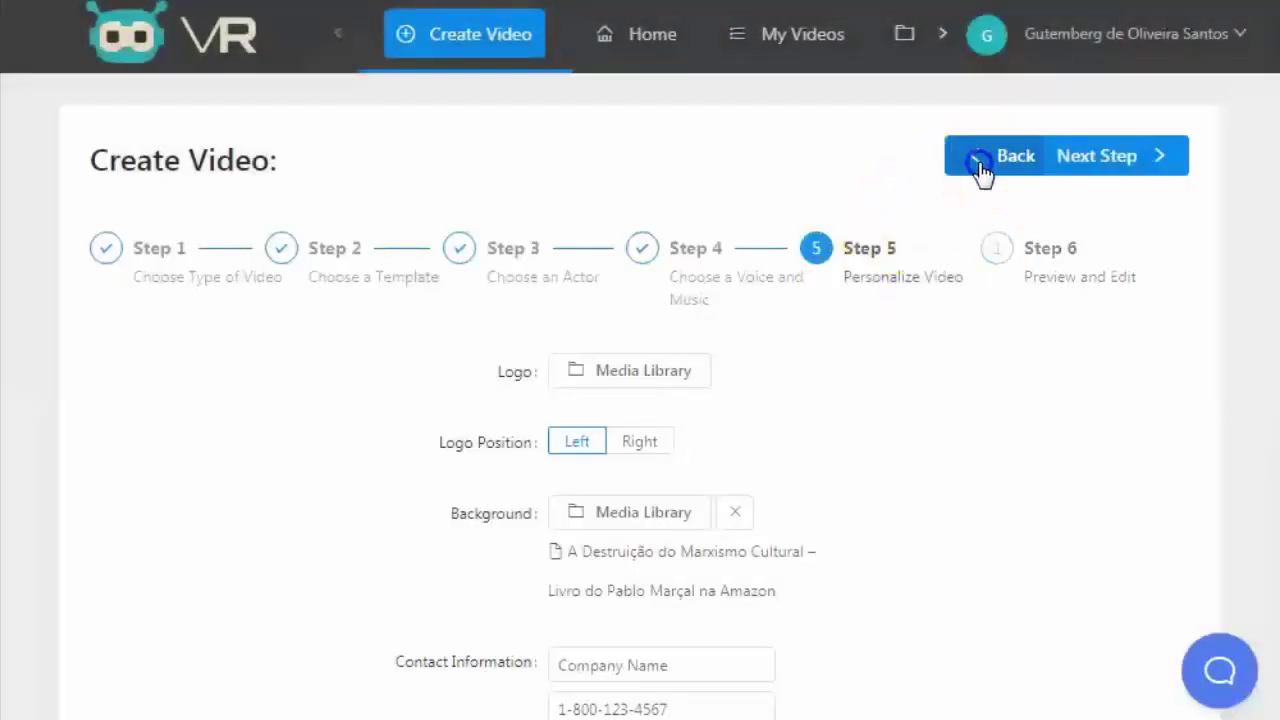
Step: Enlarge the text-to-speech script box and correct the spelling of "estômago" with its circumflex in the book description
scroll(454, 522, "down", 4)
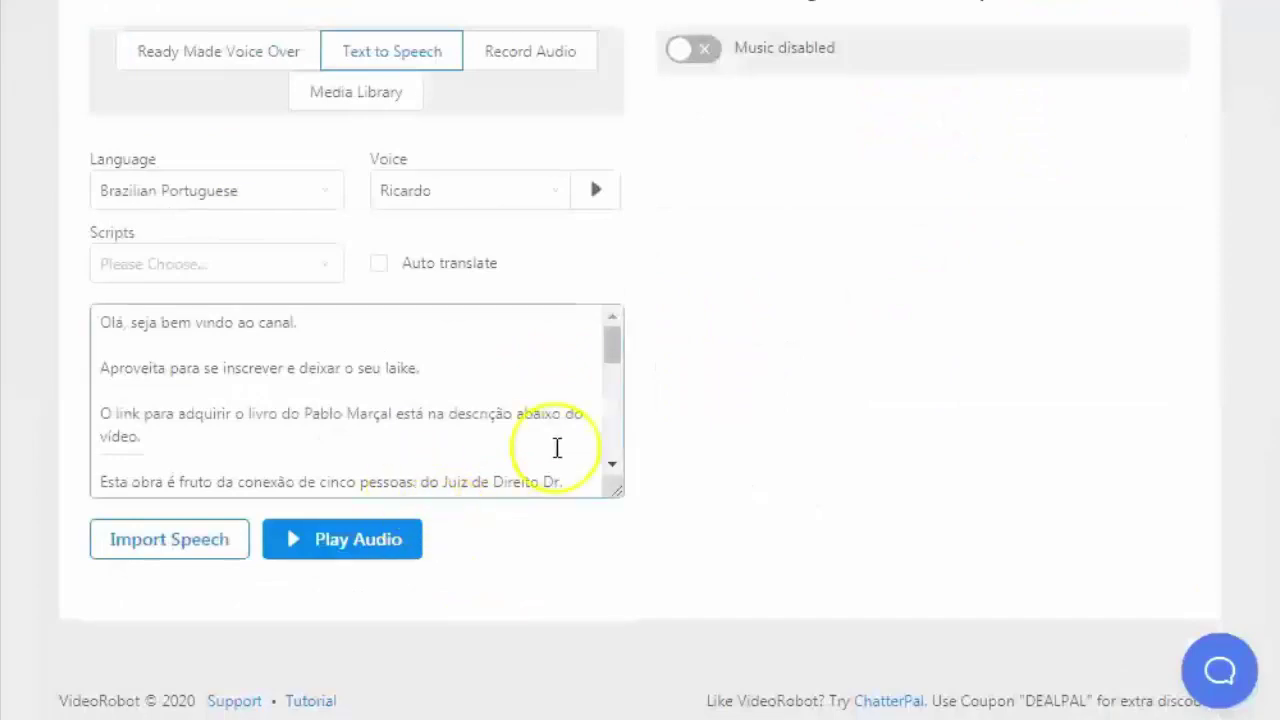
left_click_drag(616, 490, 650, 715)
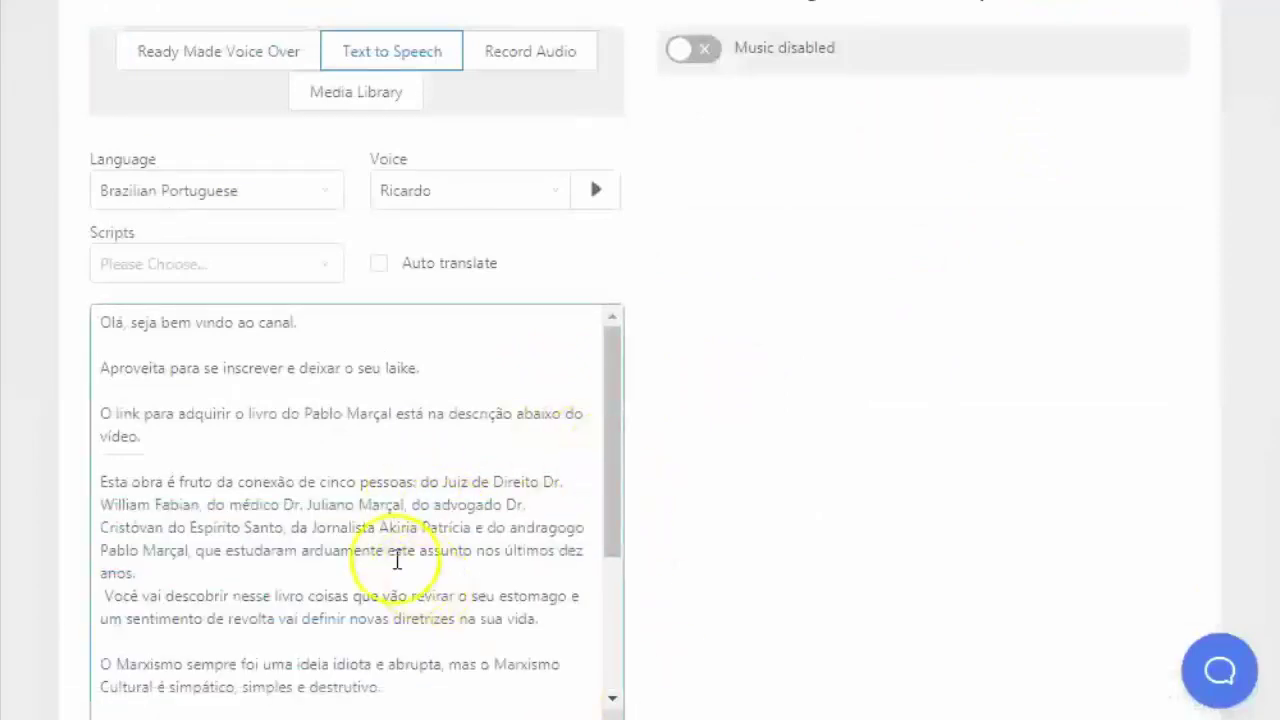
scroll(380, 555, "down", 4)
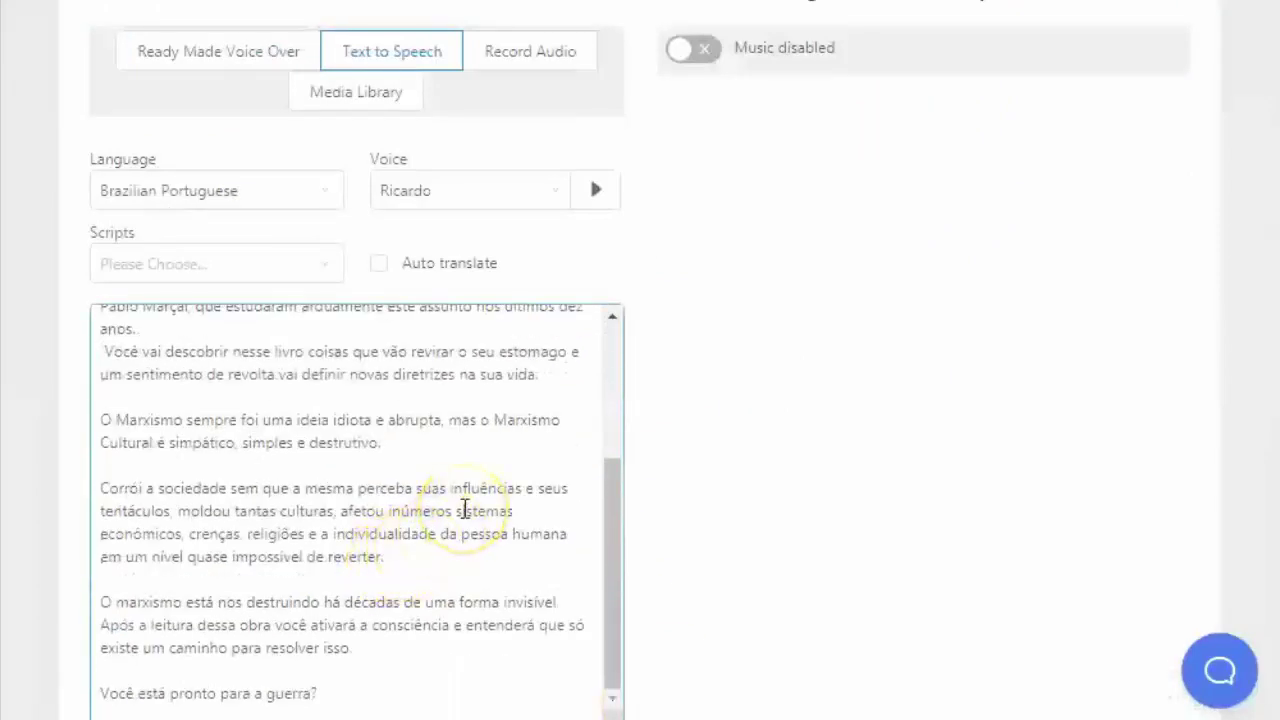
type("est")
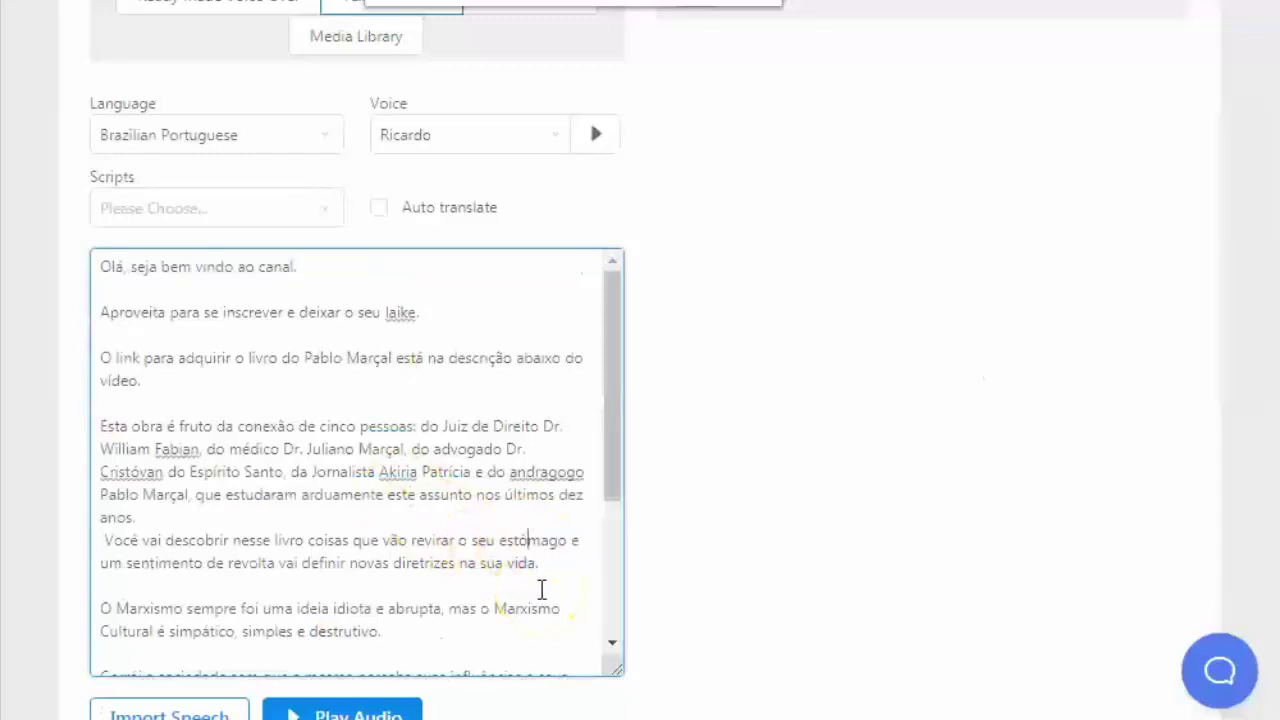
key("BackSpace")
type("ô")
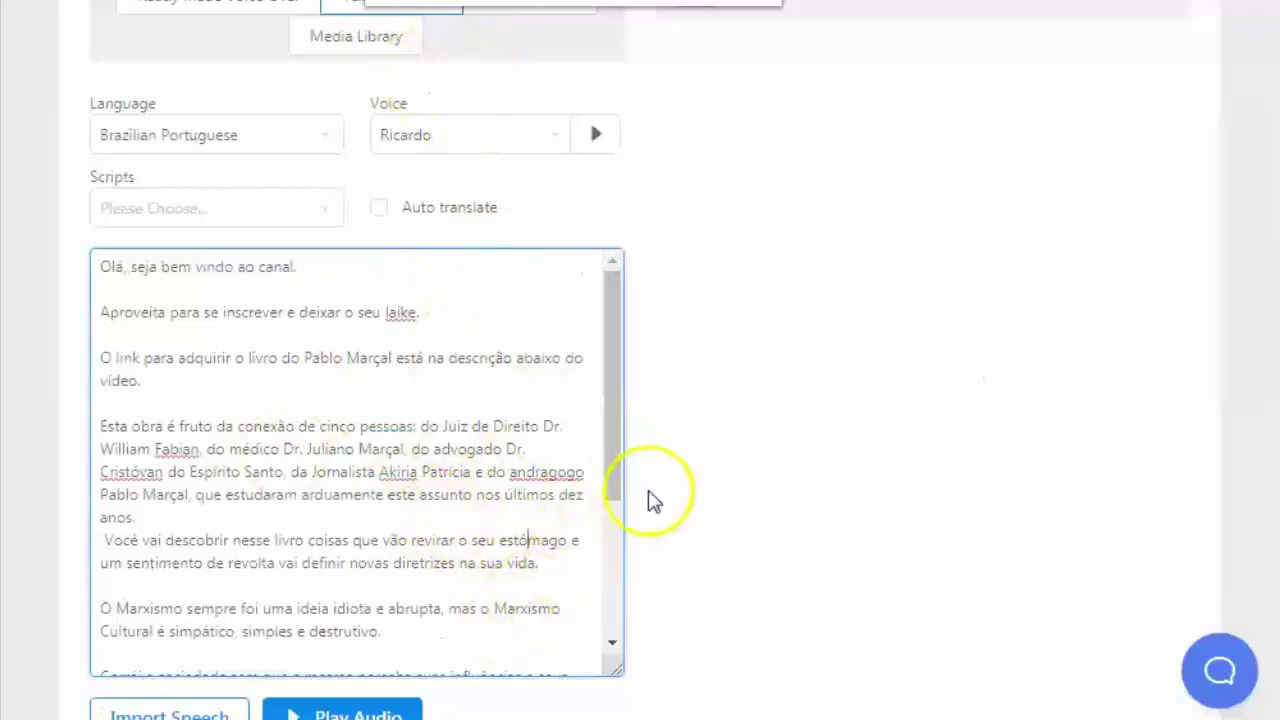
Step: Proceed through the Personalize Video stage to Preview and Edit and bring up the regenerated video preview
scroll(650, 500, "down", 2)
left_click(166, 522)
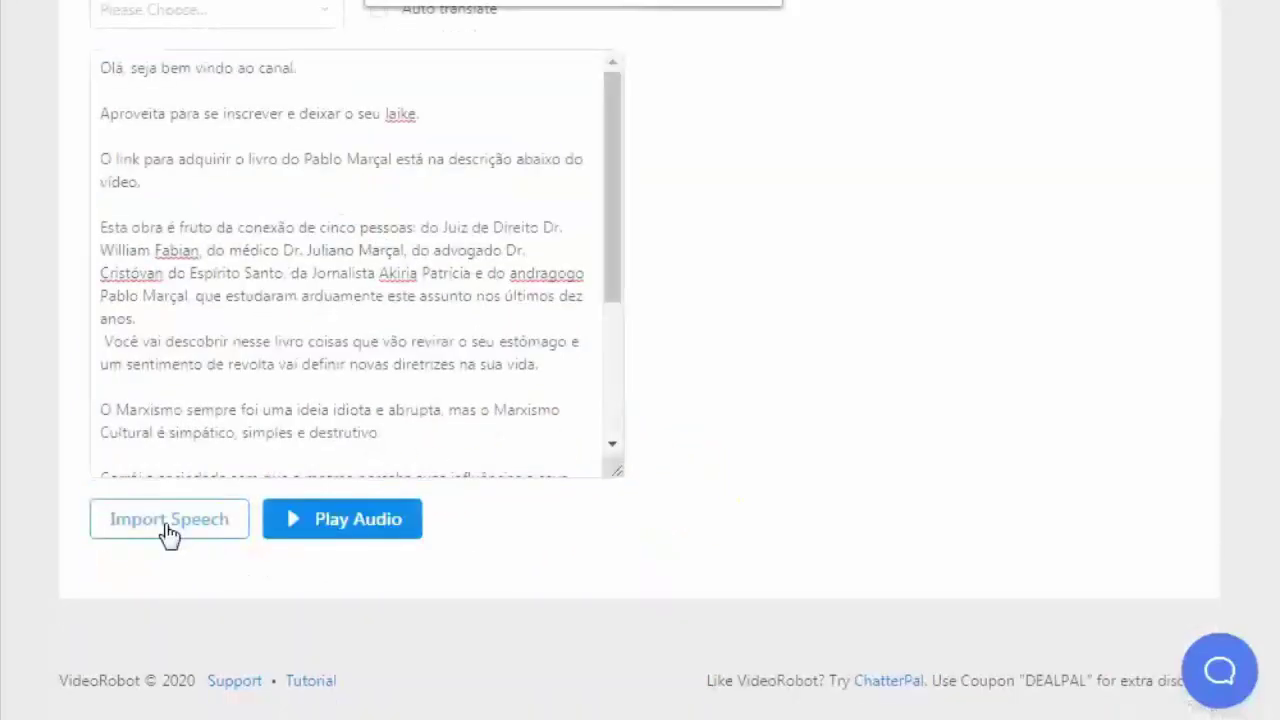
scroll(474, 466, "up", 6)
left_click(1117, 160)
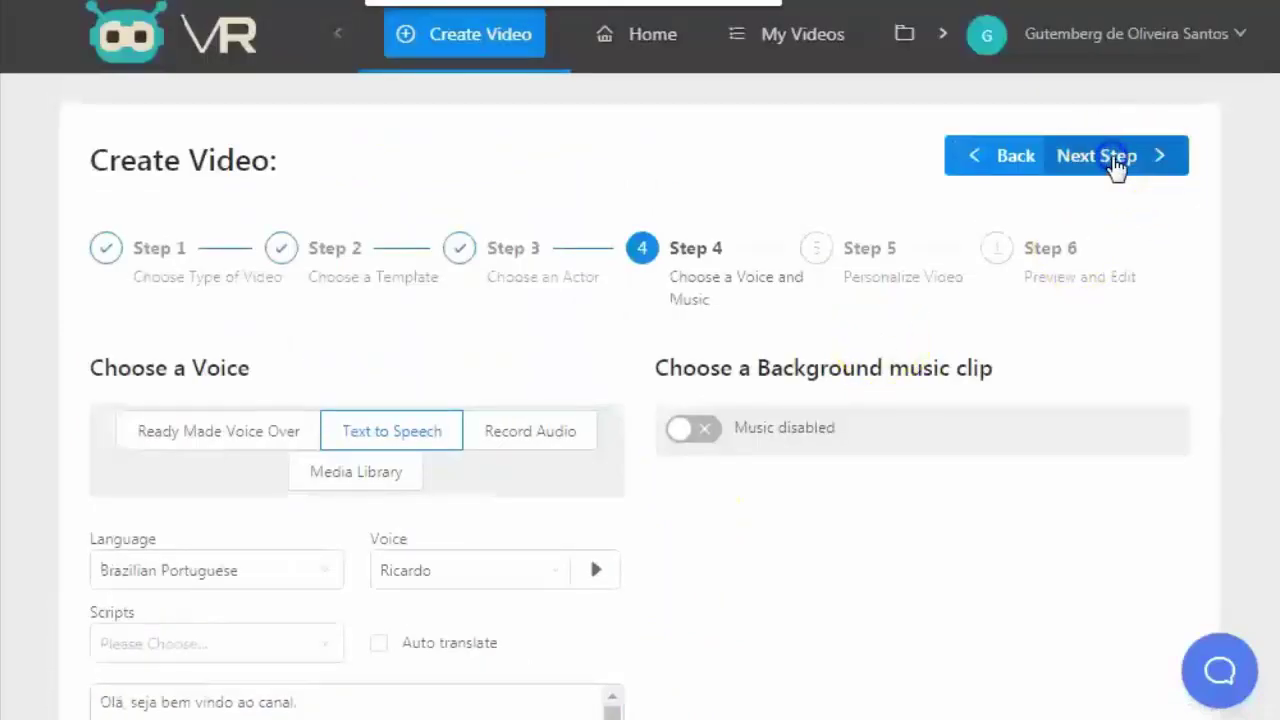
left_click(1113, 160)
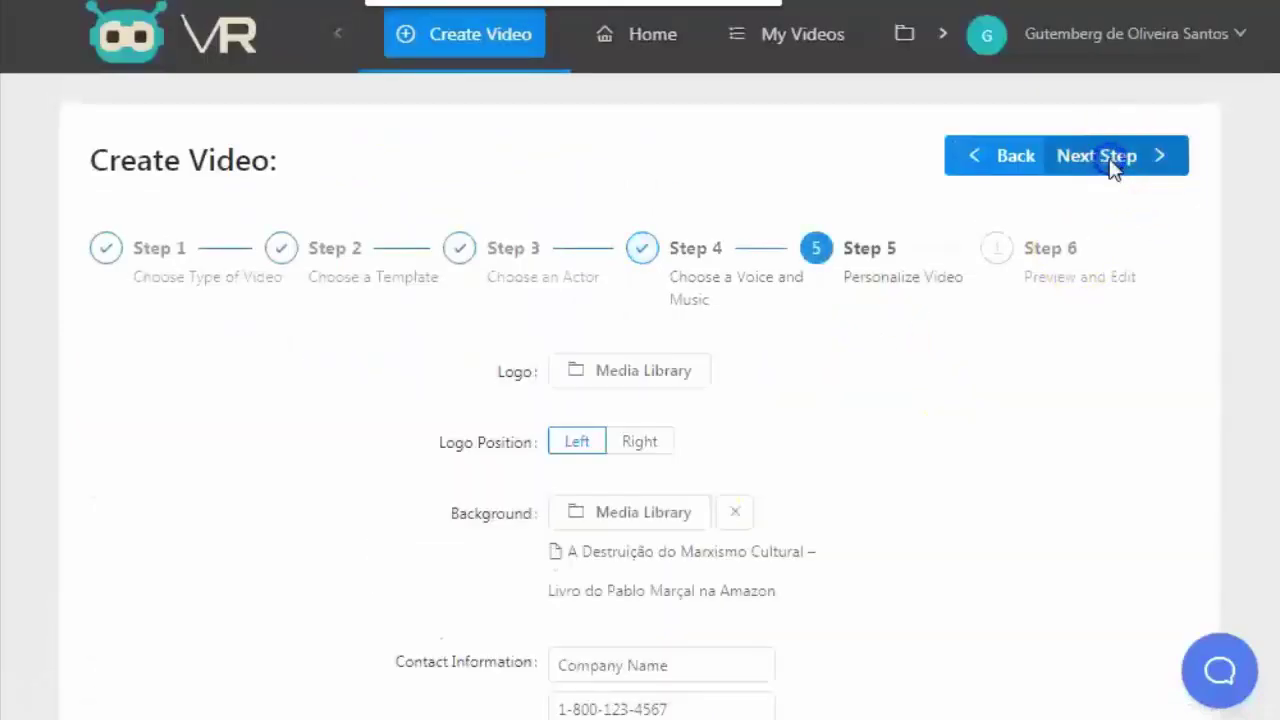
scroll(1110, 347, "down", 1)
scroll(1110, 347, "down", 3)
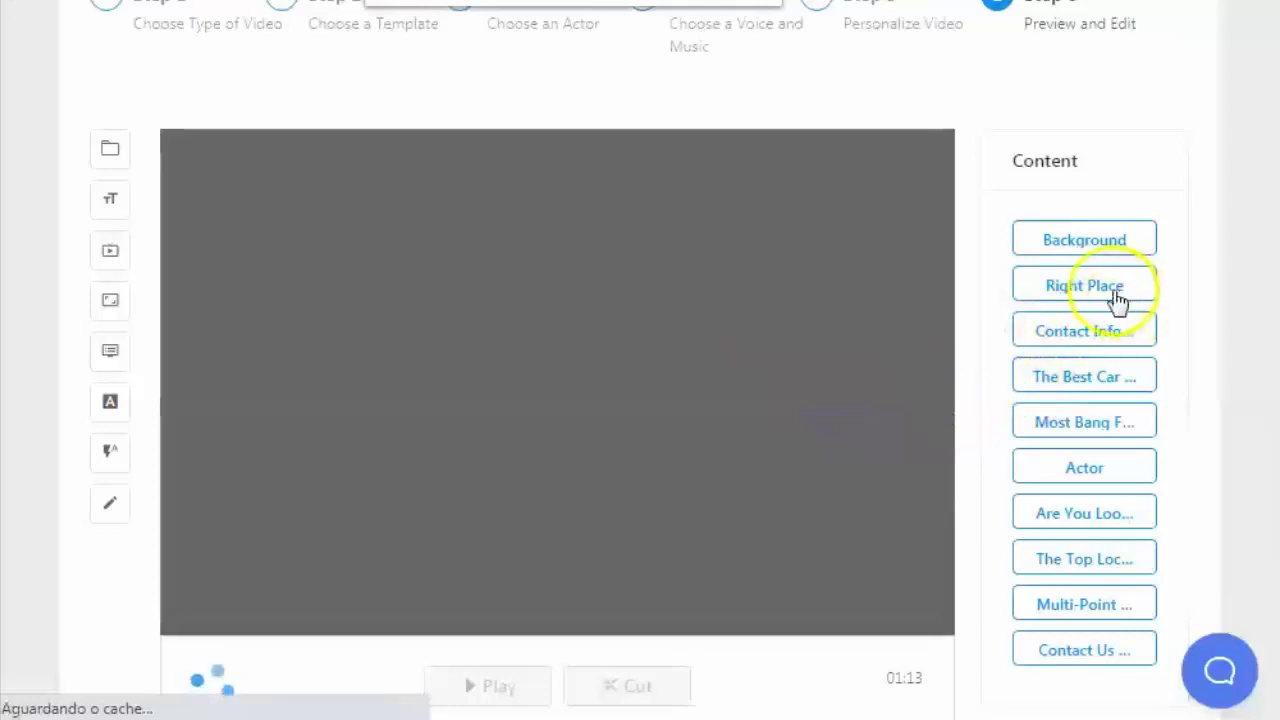
scroll(1117, 306, "down", 2)
scroll(762, 417, "up", 2)
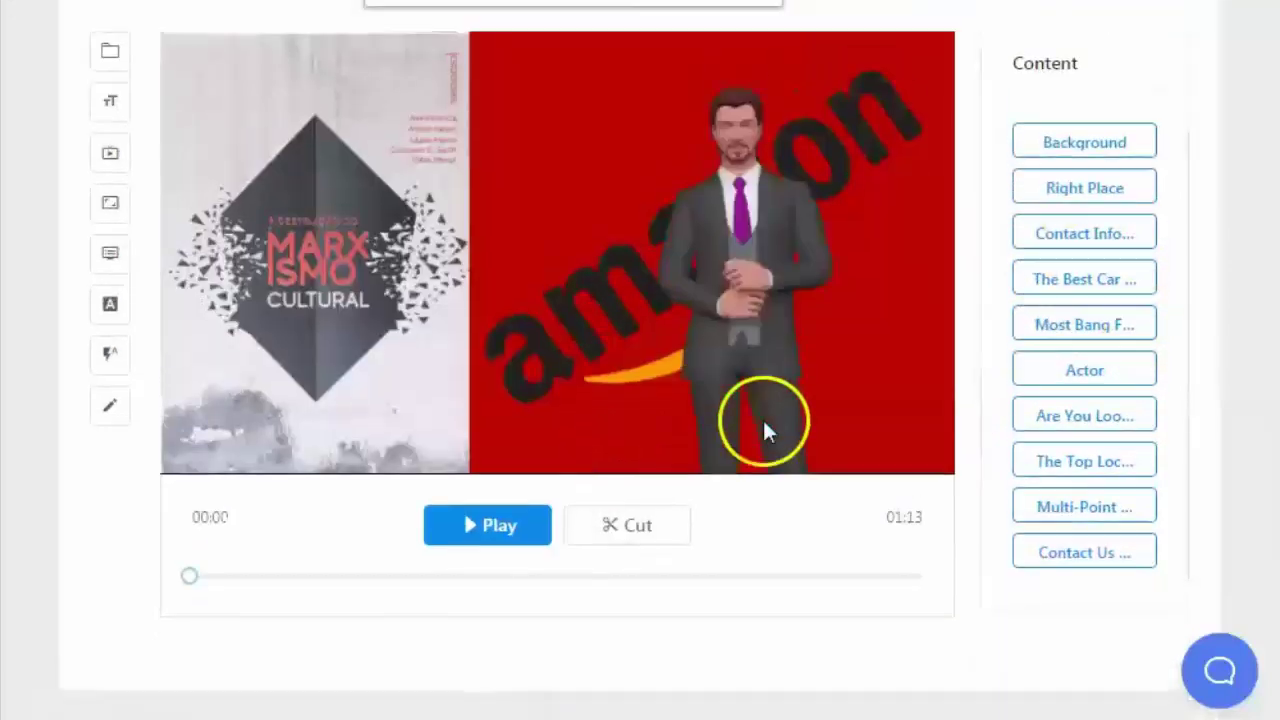
Step: Delete the "Right Place" and "Contact Info..." template elements from the regenerated video's content
left_click(1090, 288)
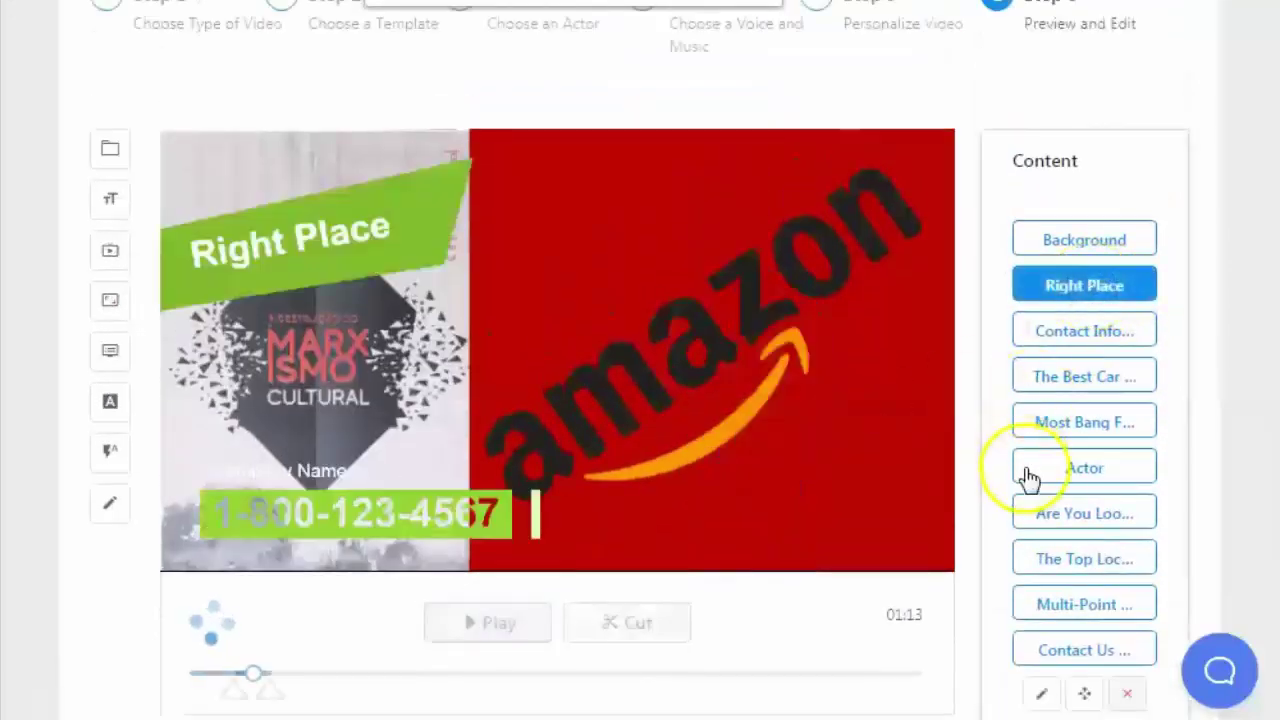
left_click(1127, 693)
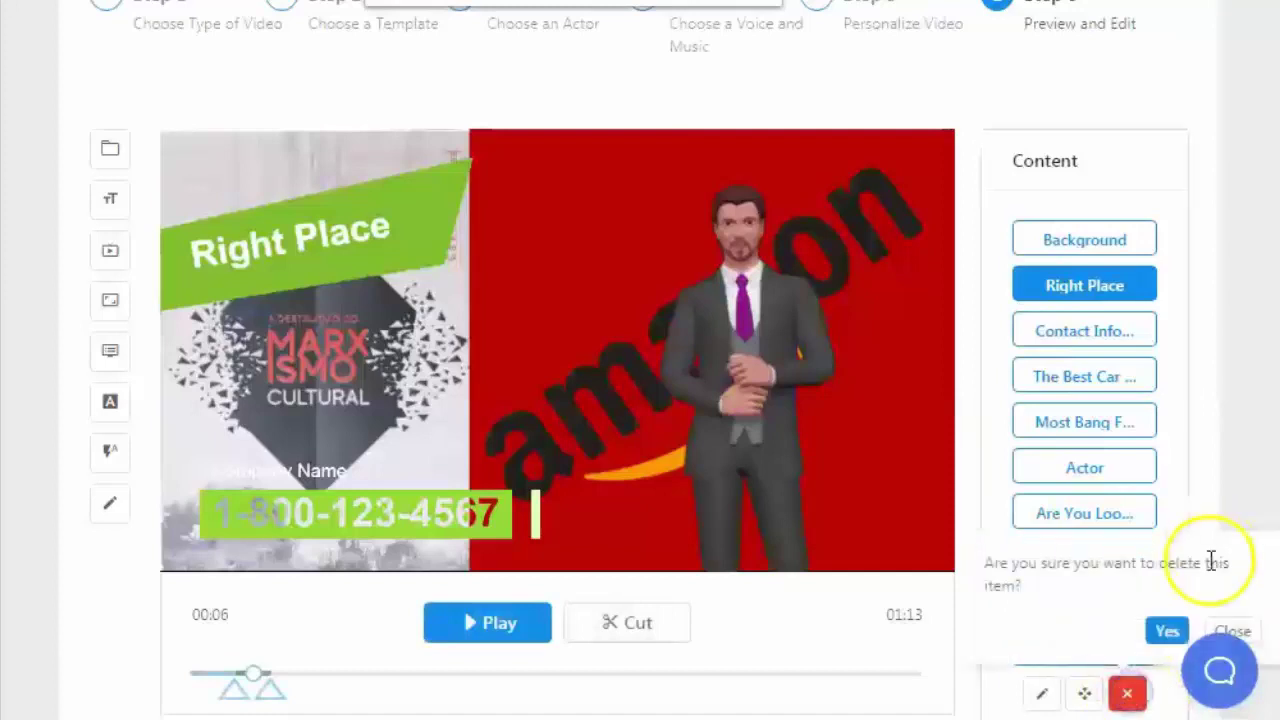
left_click(1166, 631)
left_click(1085, 283)
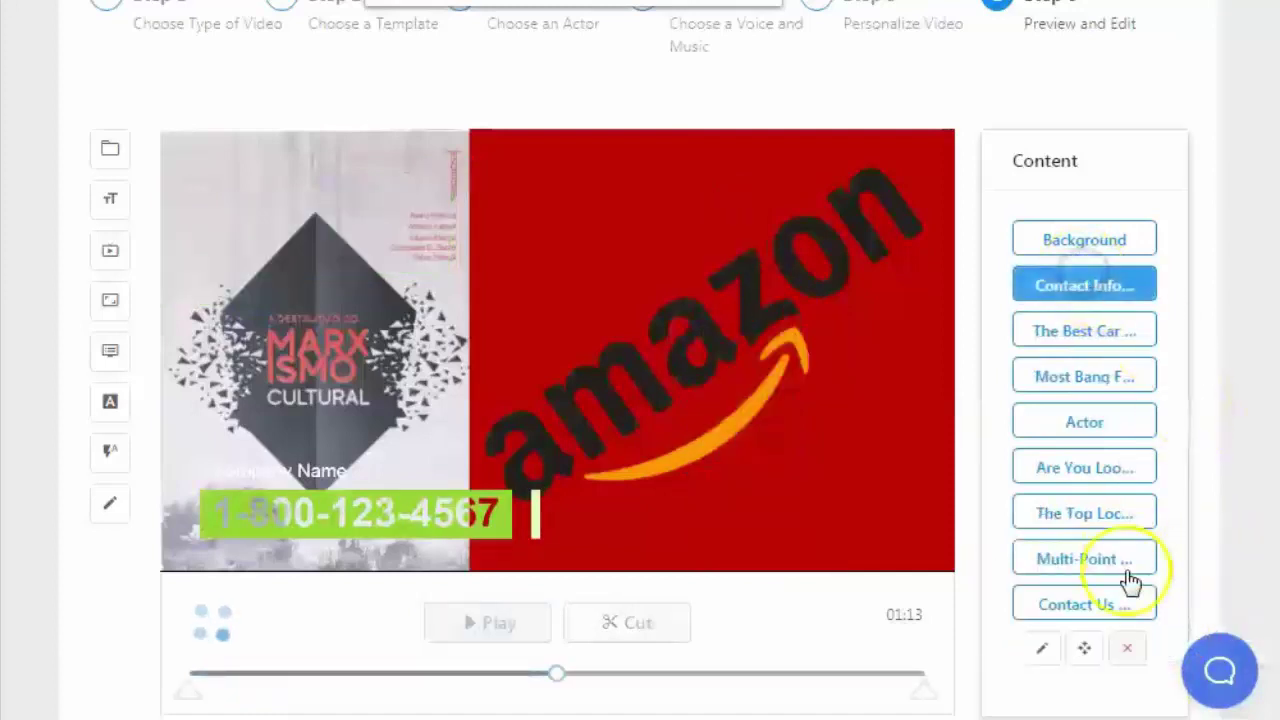
left_click(1127, 648)
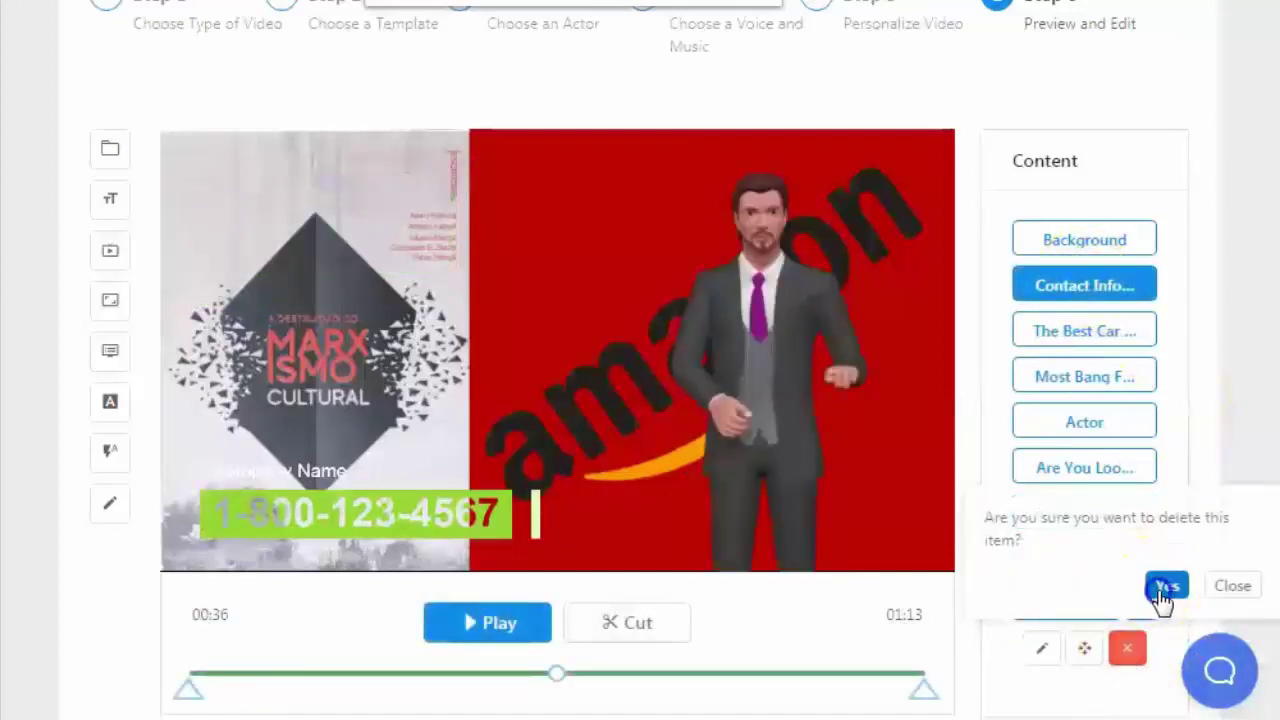
left_click(1162, 587)
Step: Delete the "The Best Car ..." and "Most Bang F..." template texts from the video's content
left_click(1085, 286)
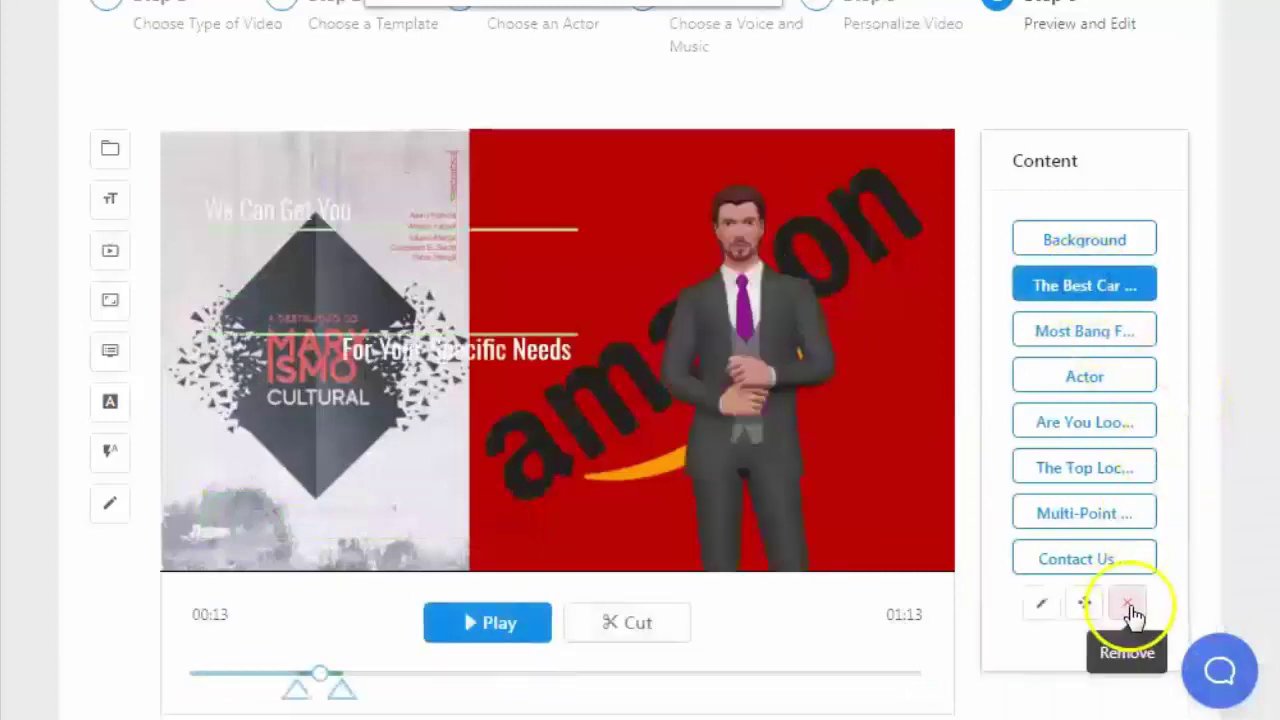
left_click(1127, 602)
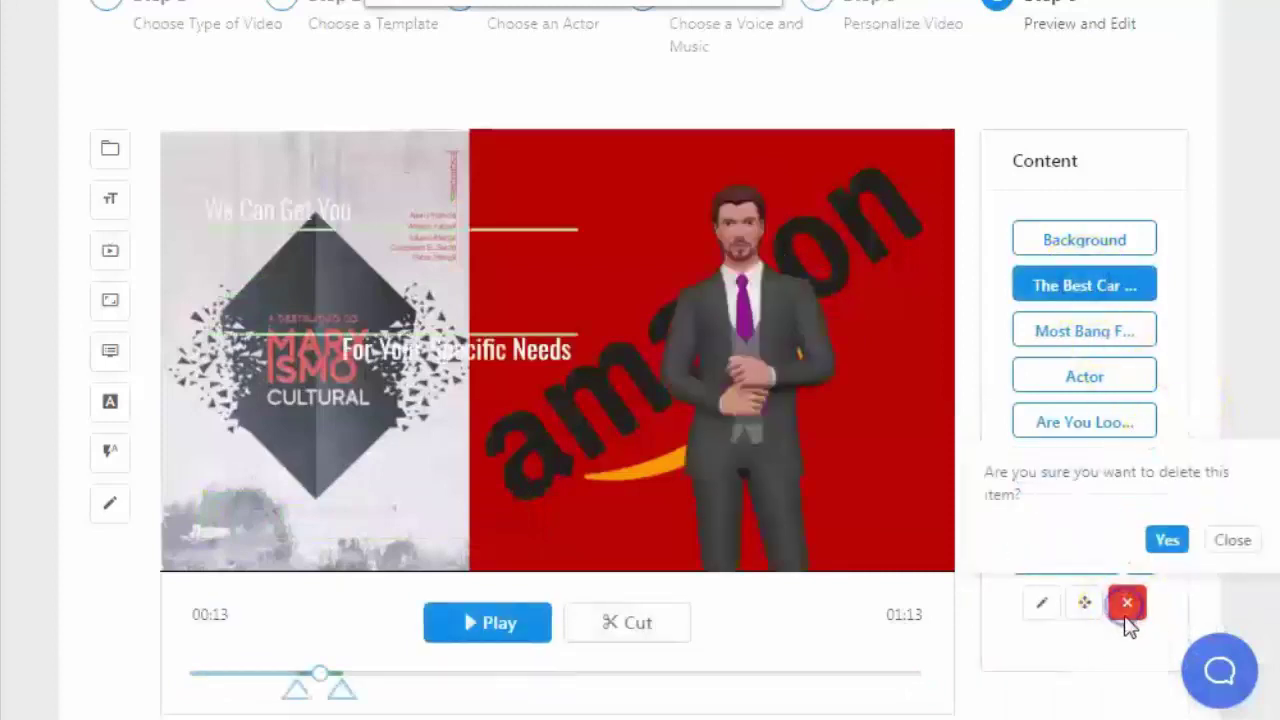
left_click(1167, 545)
left_click(1107, 286)
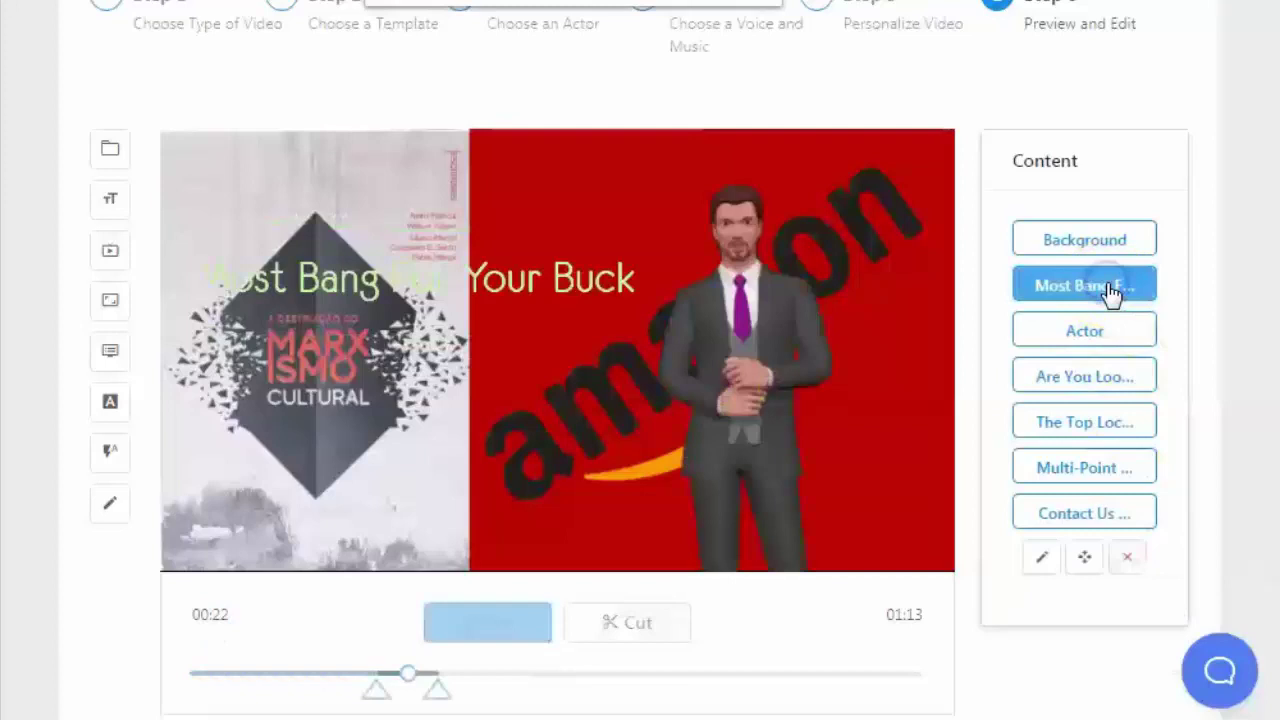
left_click(1130, 560)
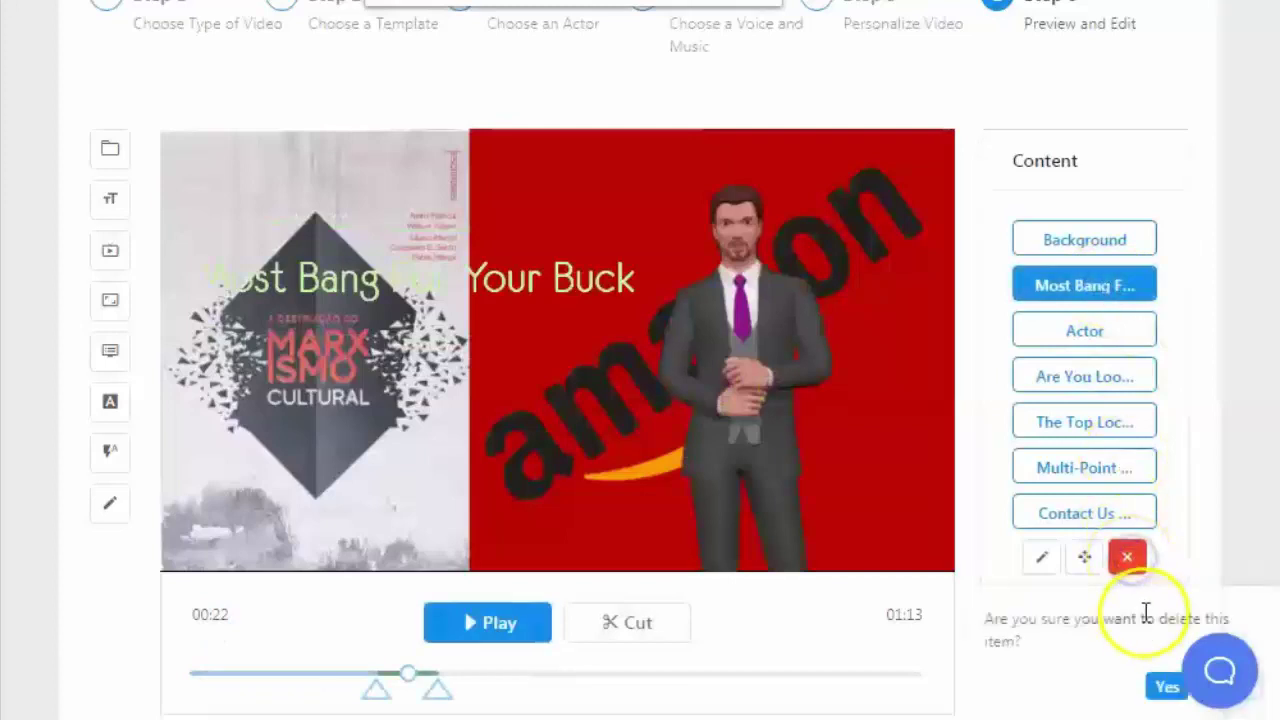
left_click(1162, 688)
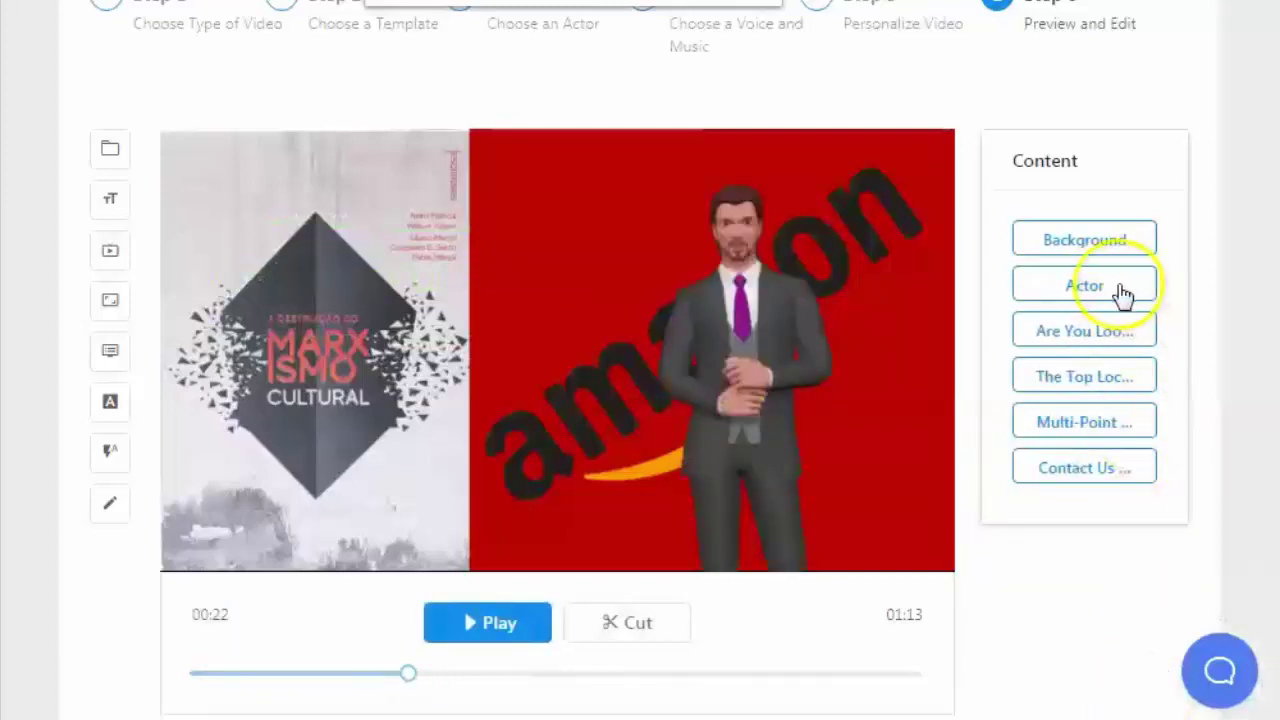
Step: Delete the "Are You Loo..." and "The Top Loc..." template texts from the video's content
left_click(1086, 333)
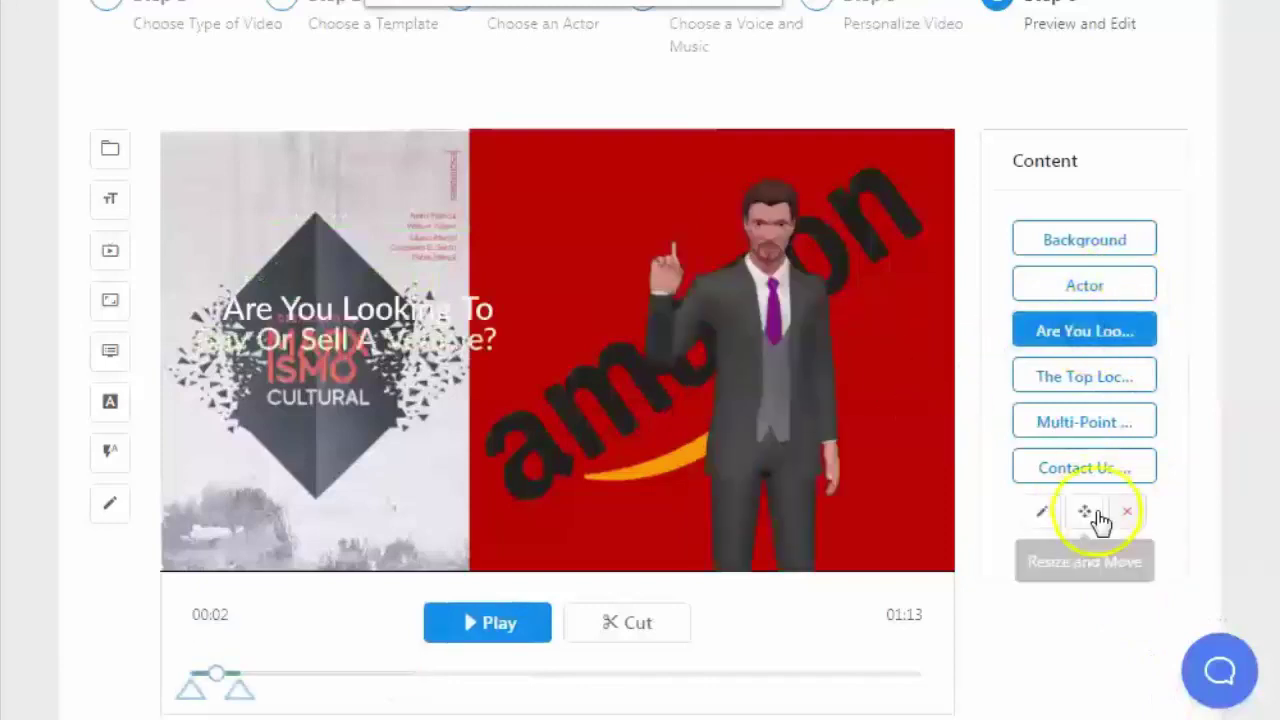
left_click(1128, 514)
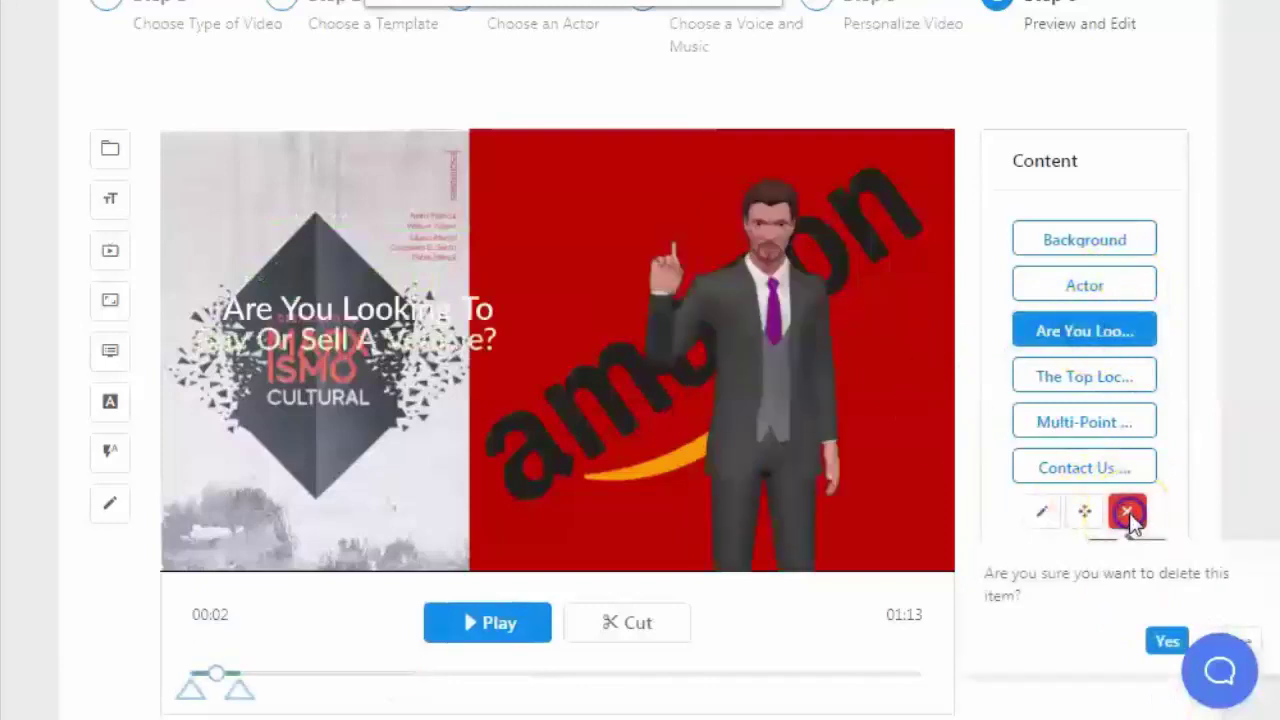
left_click(1162, 648)
left_click(1078, 334)
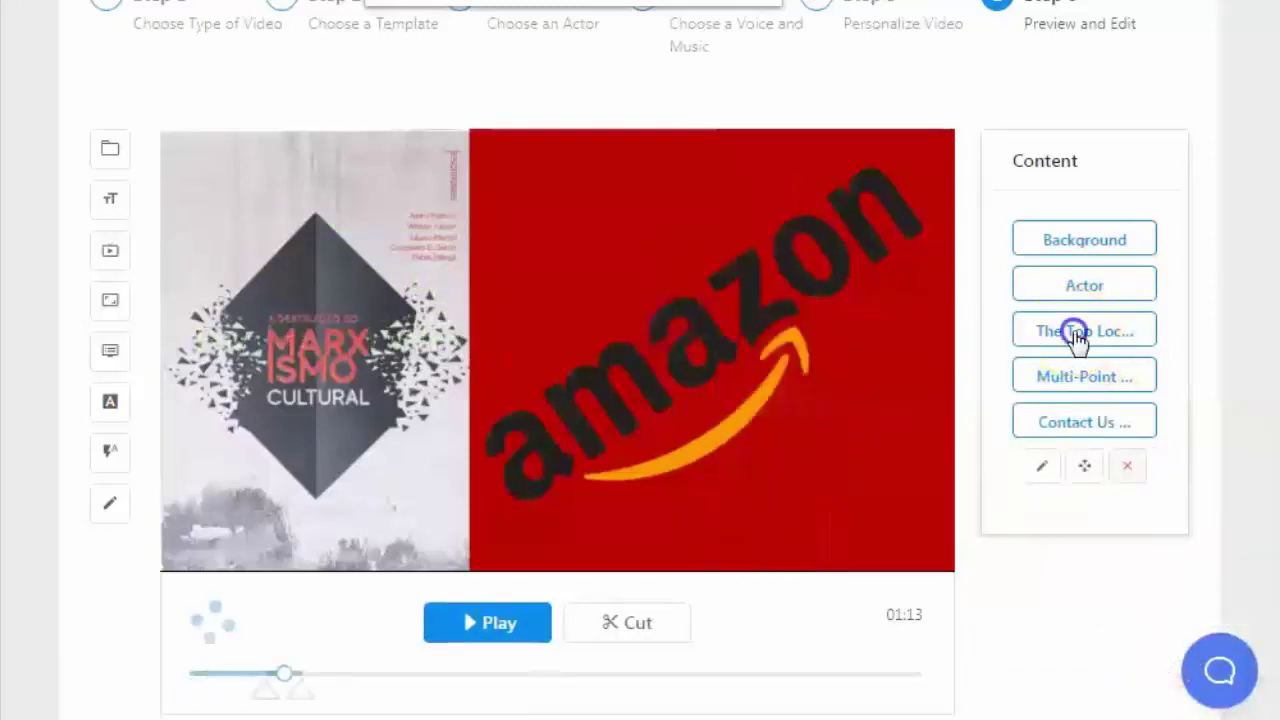
left_click(1130, 470)
left_click(1164, 596)
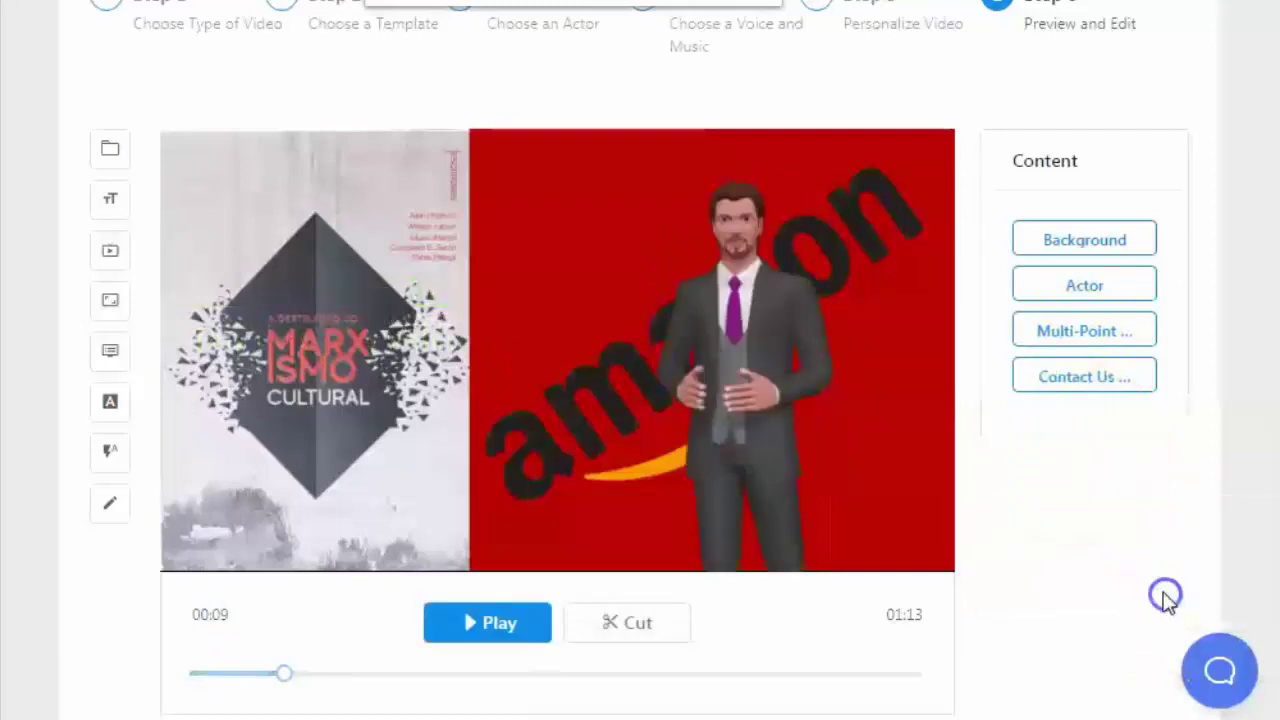
Step: Delete the "Multi-Point ..." and "Contact Us ..." template texts, keeping only the background and actor elements
left_click(1090, 334)
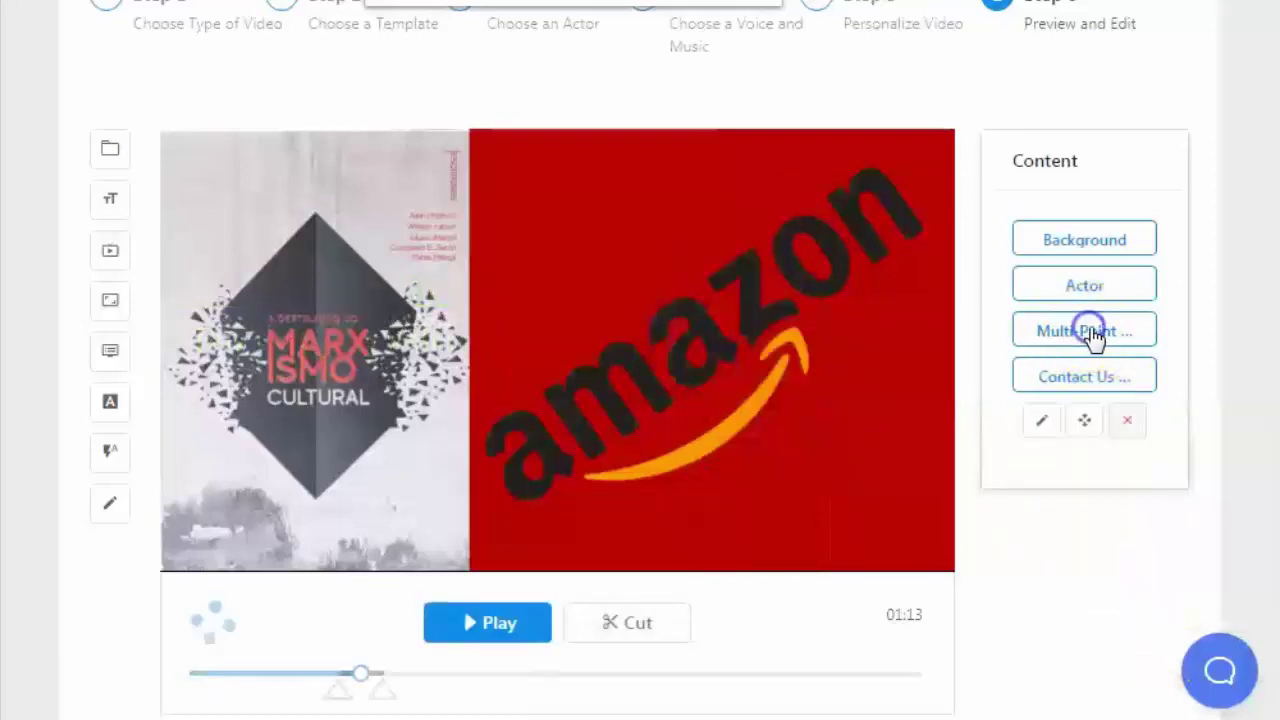
left_click(1128, 422)
left_click(1166, 550)
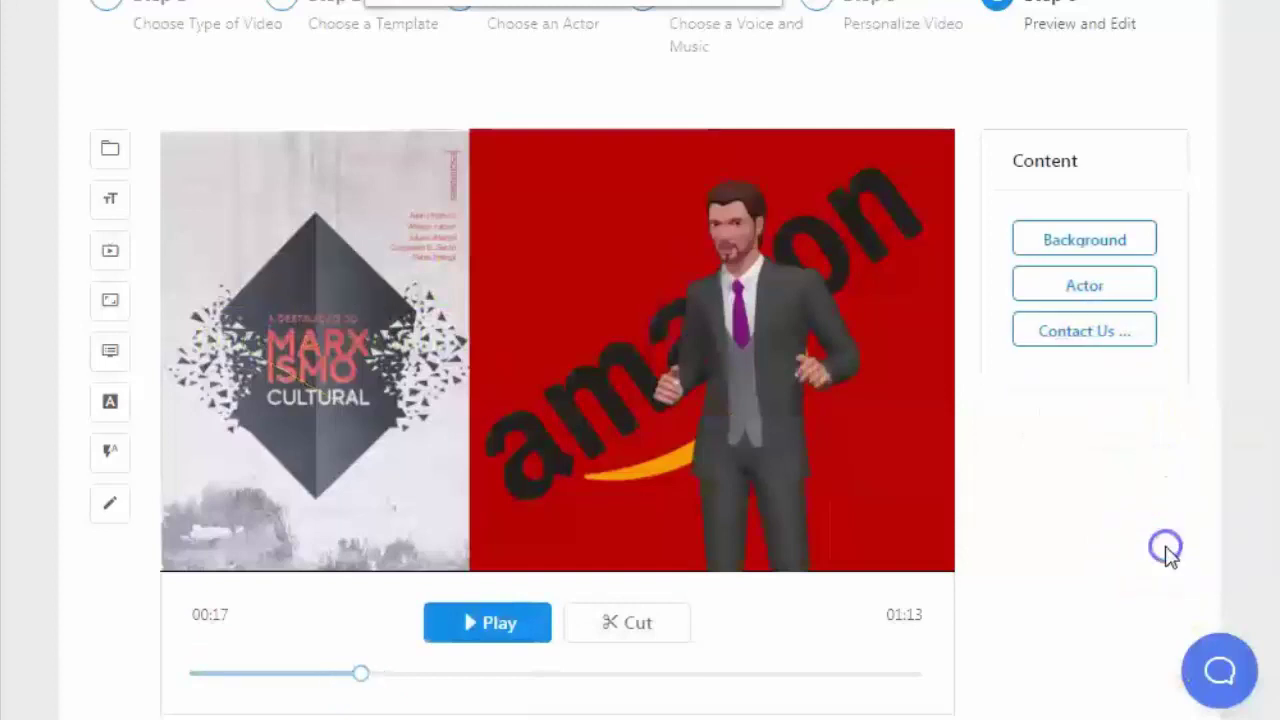
left_click(1095, 336)
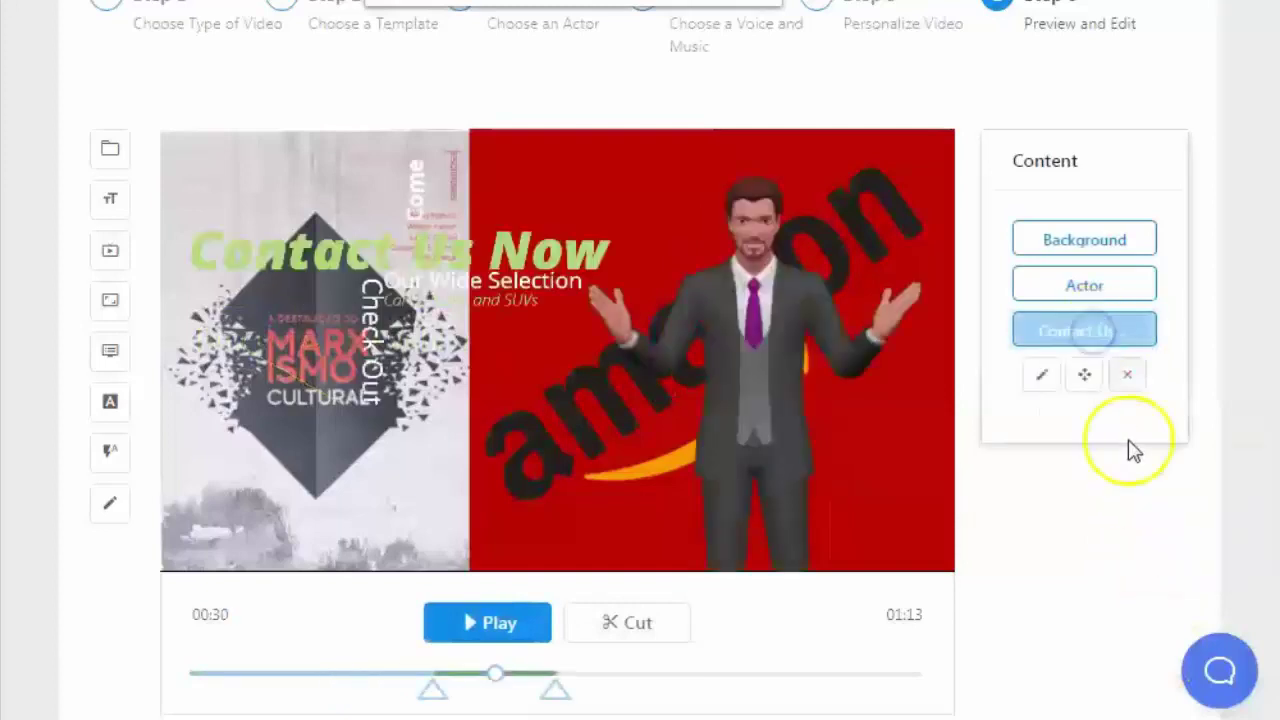
left_click(1129, 382)
left_click(1162, 508)
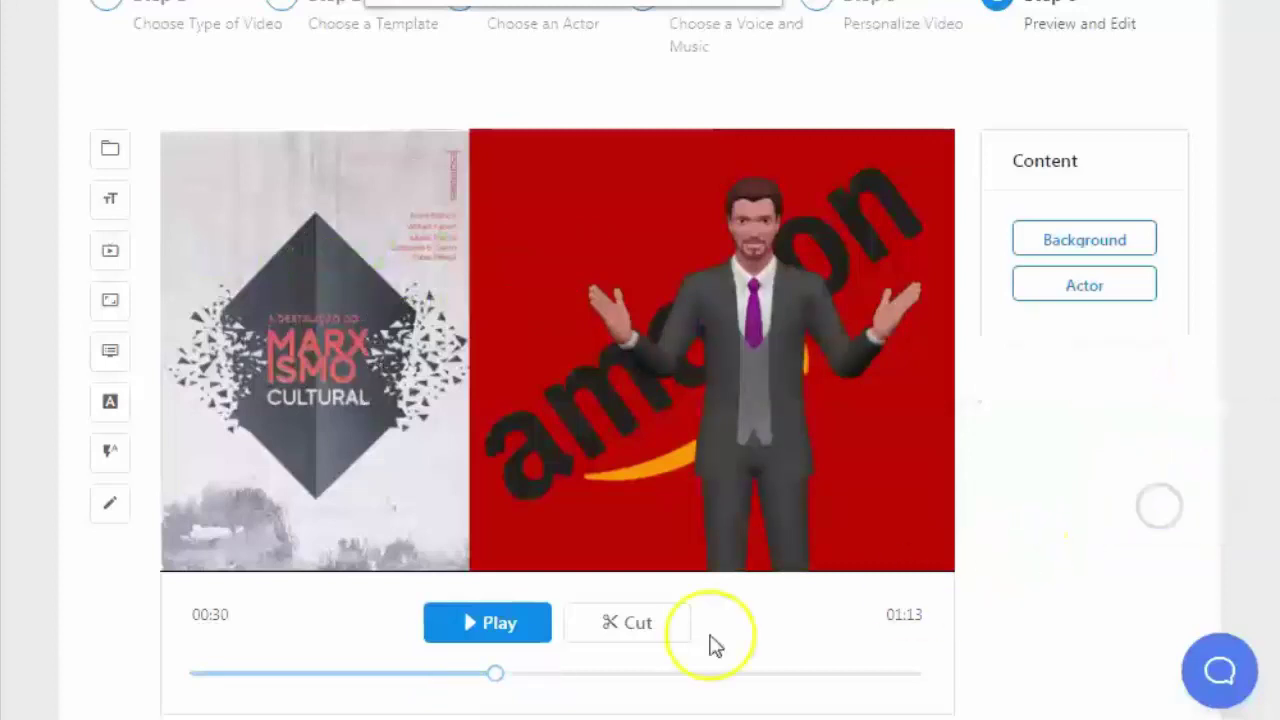
Step: Play part of the video preview from 00:23 to check the narration, and pause it
left_click_drag(495, 675, 428, 686)
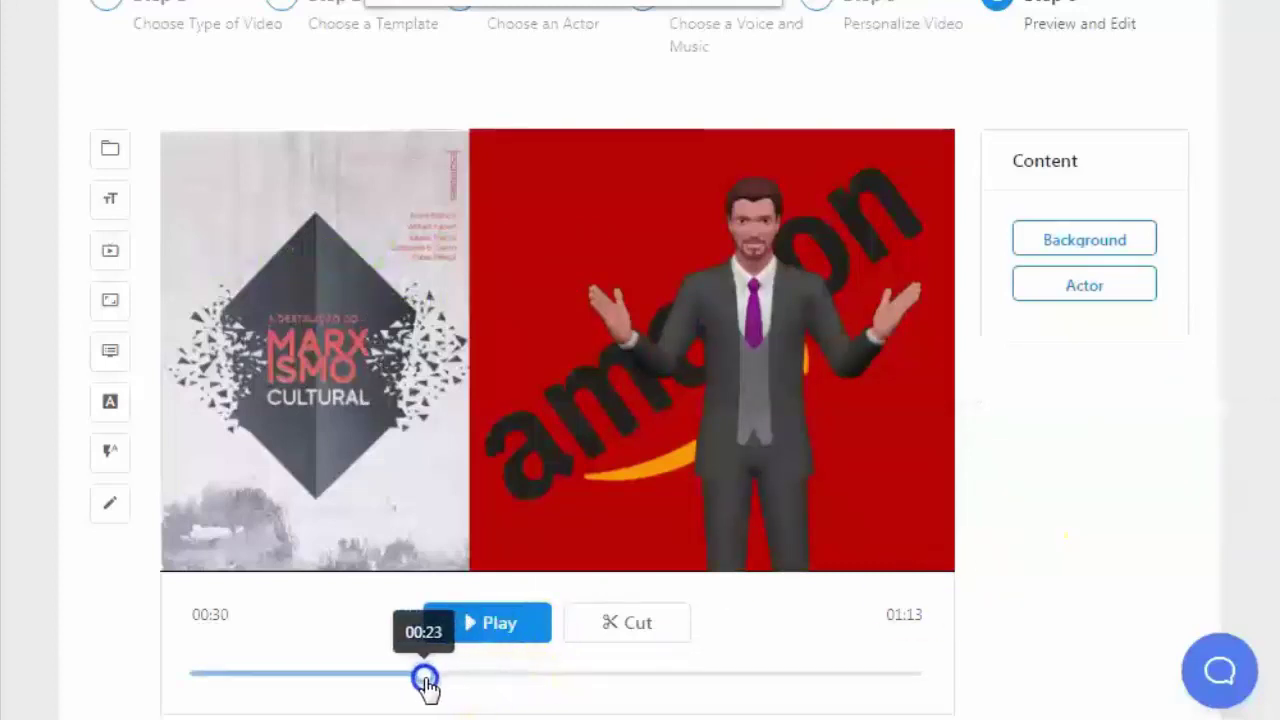
left_click(469, 626)
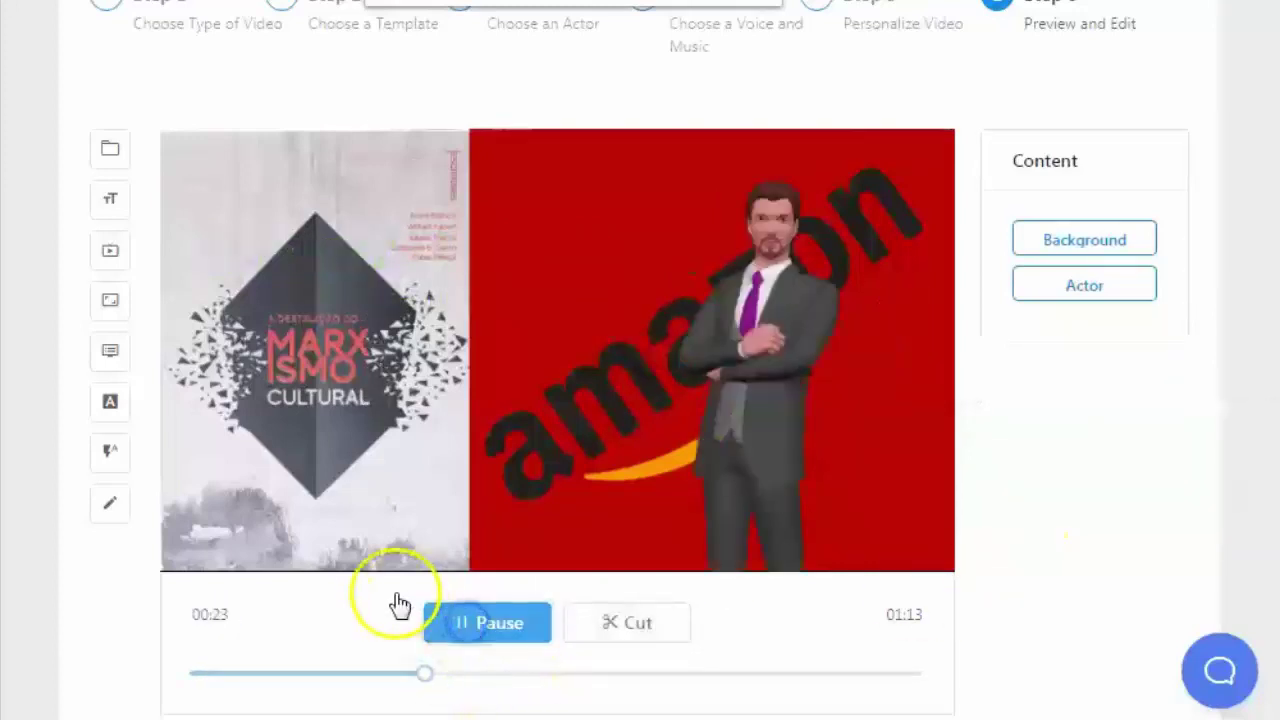
left_click(464, 634)
Step: Create the movie as a 720p MP4 titled "A Destruição do Marxismo Cultural – Livro do Pablo Marçal na Amazon"
scroll(783, 649, "up", 3)
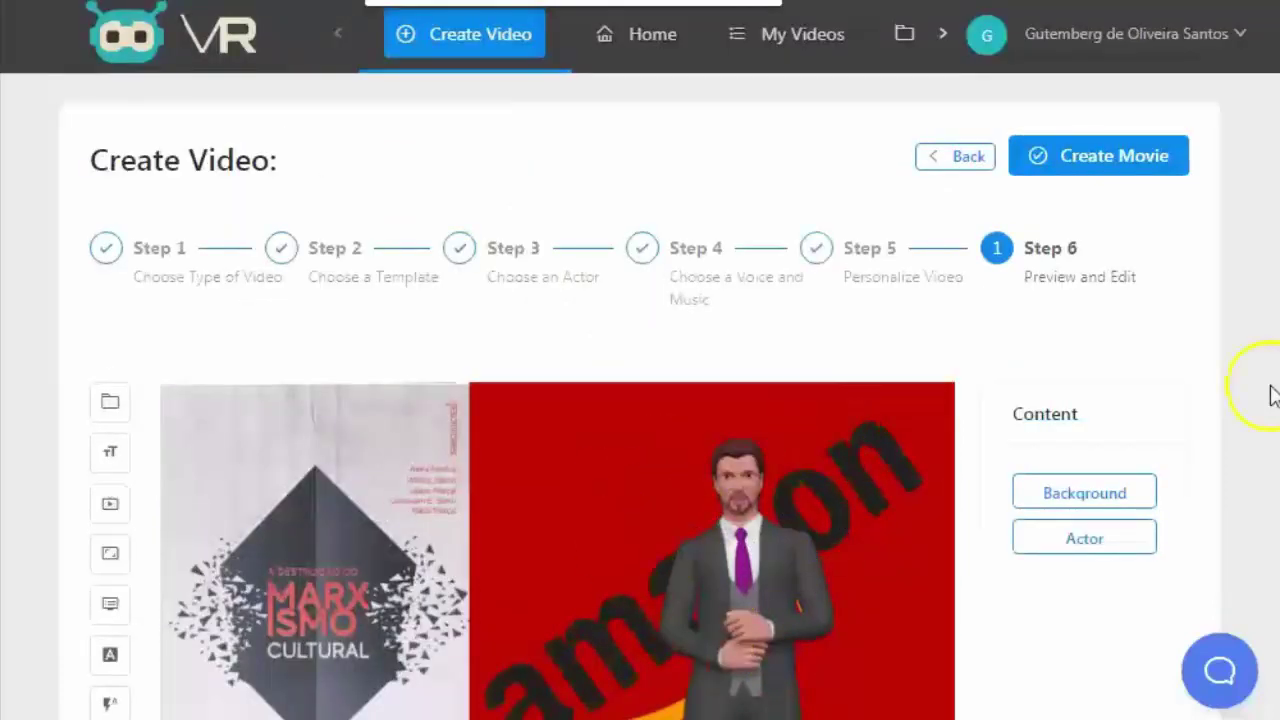
left_click(1079, 166)
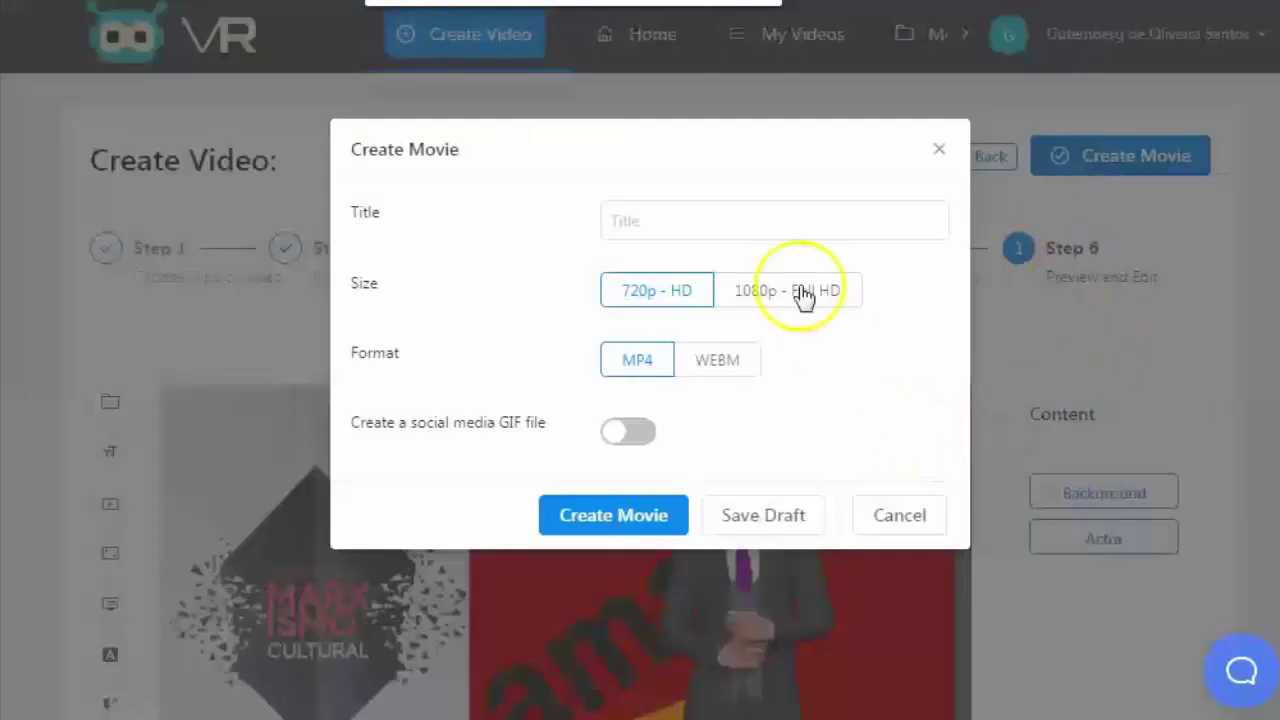
left_click(717, 220)
key("Escape")
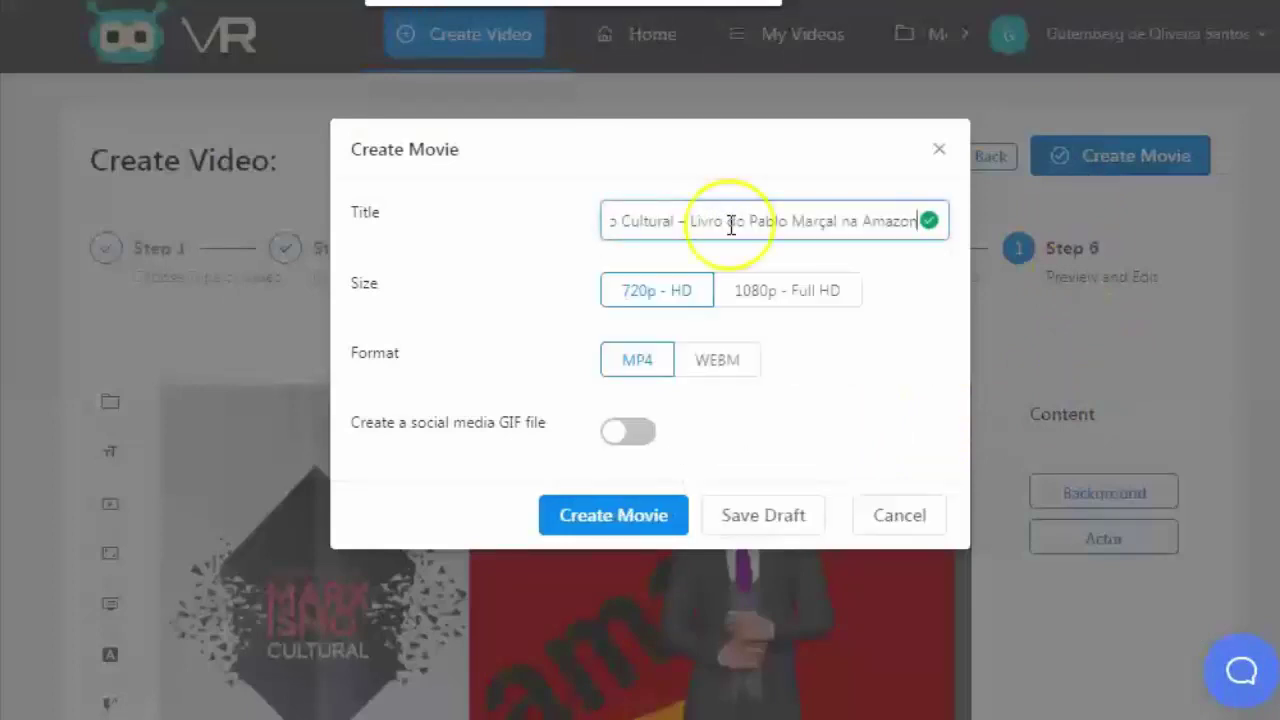
left_click(614, 526)
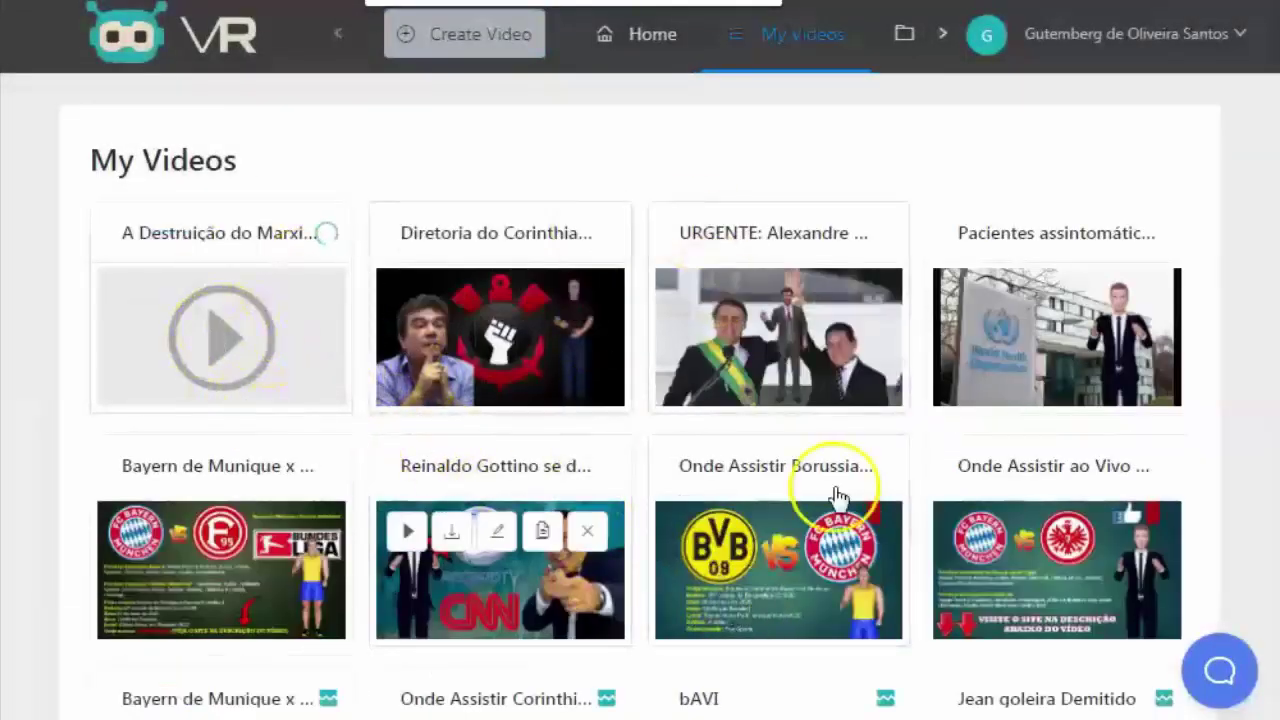
Step: Download the rendered "A Destruição do Marxi..." video from My Videos
scroll(651, 443, "down", 4)
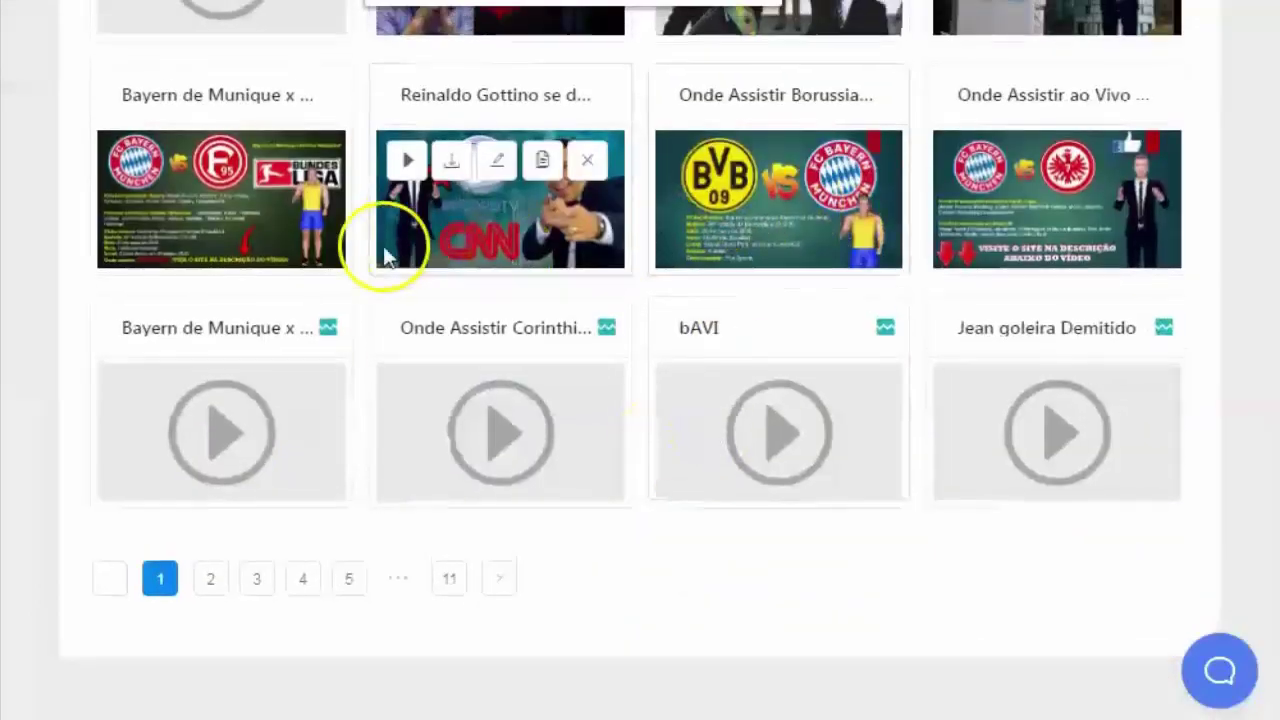
scroll(385, 255, "up", 4)
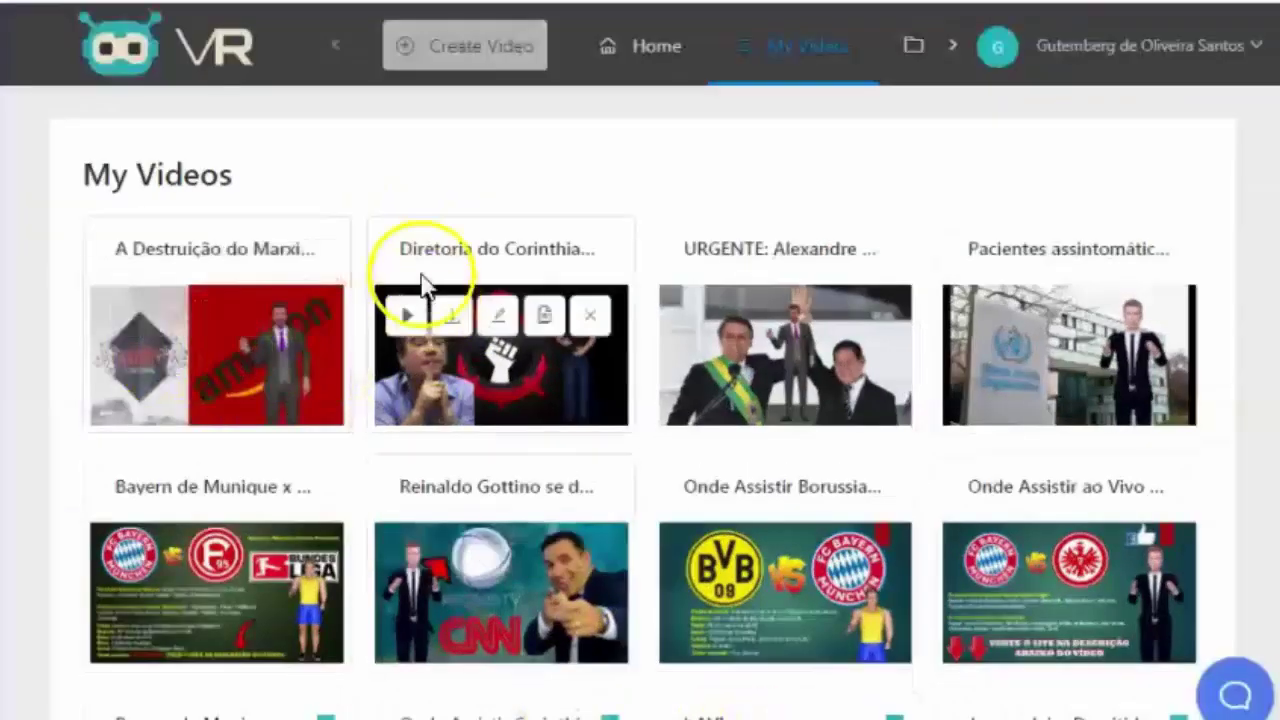
mouse_move(271, 280)
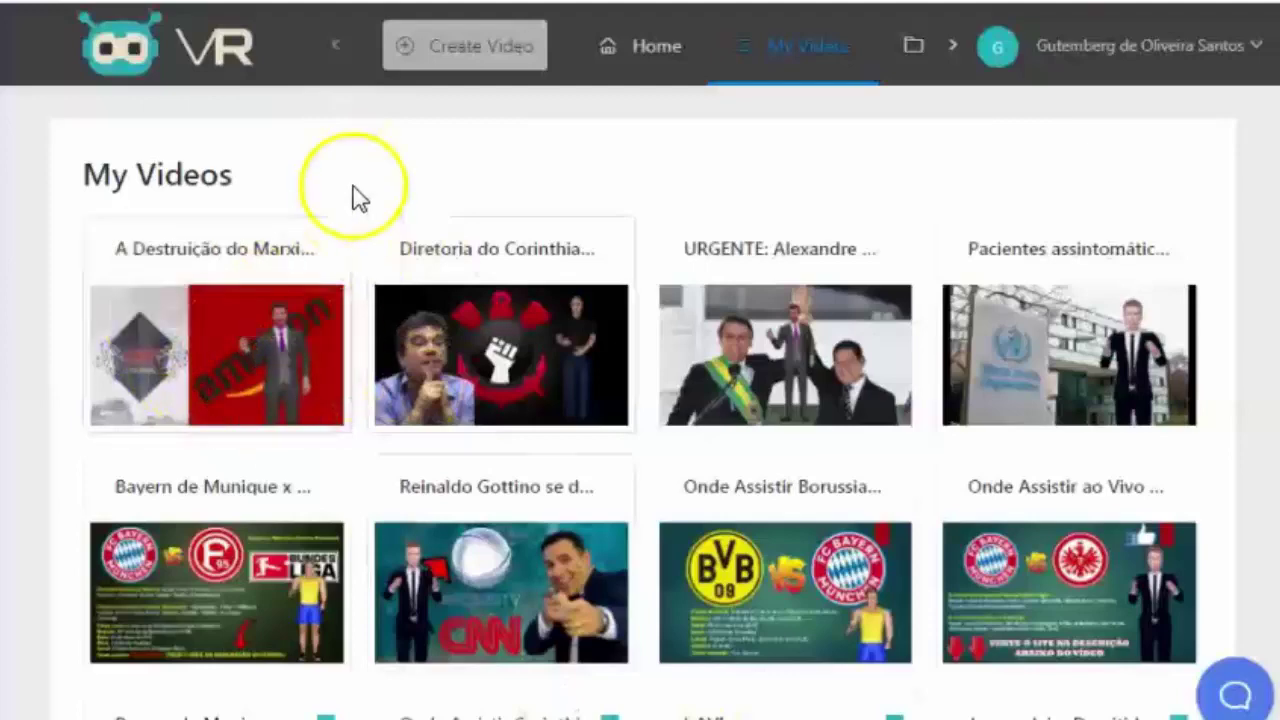
left_click(168, 322)
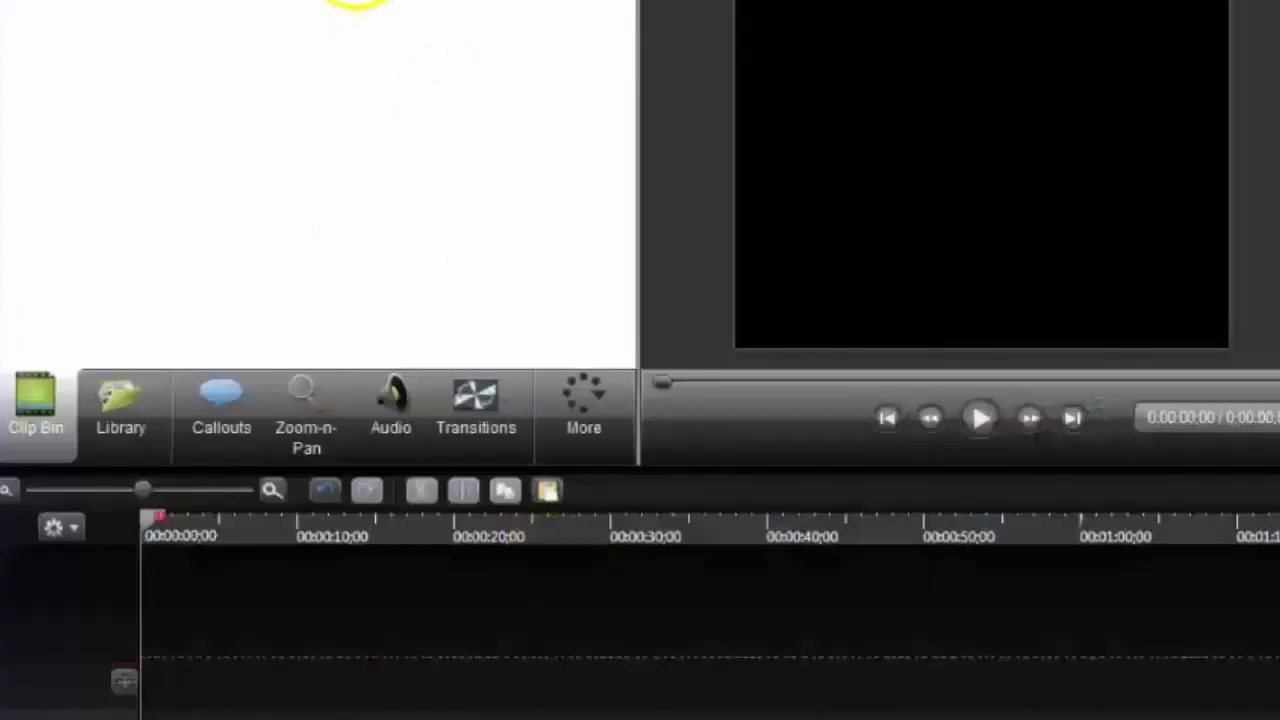
Step: Switch to Camtasia Studio, import the "A Destruição do Marxismo Cultural" avatar video and place it on the timeline at about 11 seconds
left_click(305, 2)
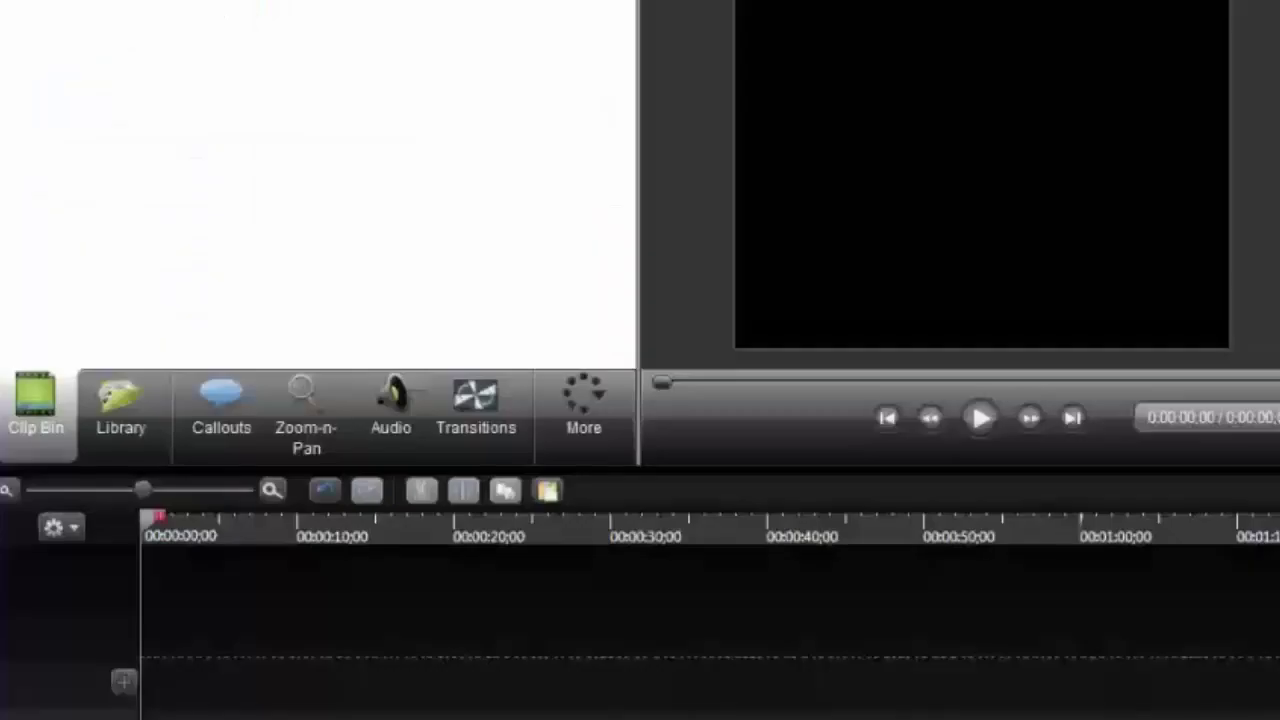
left_click(372, 2)
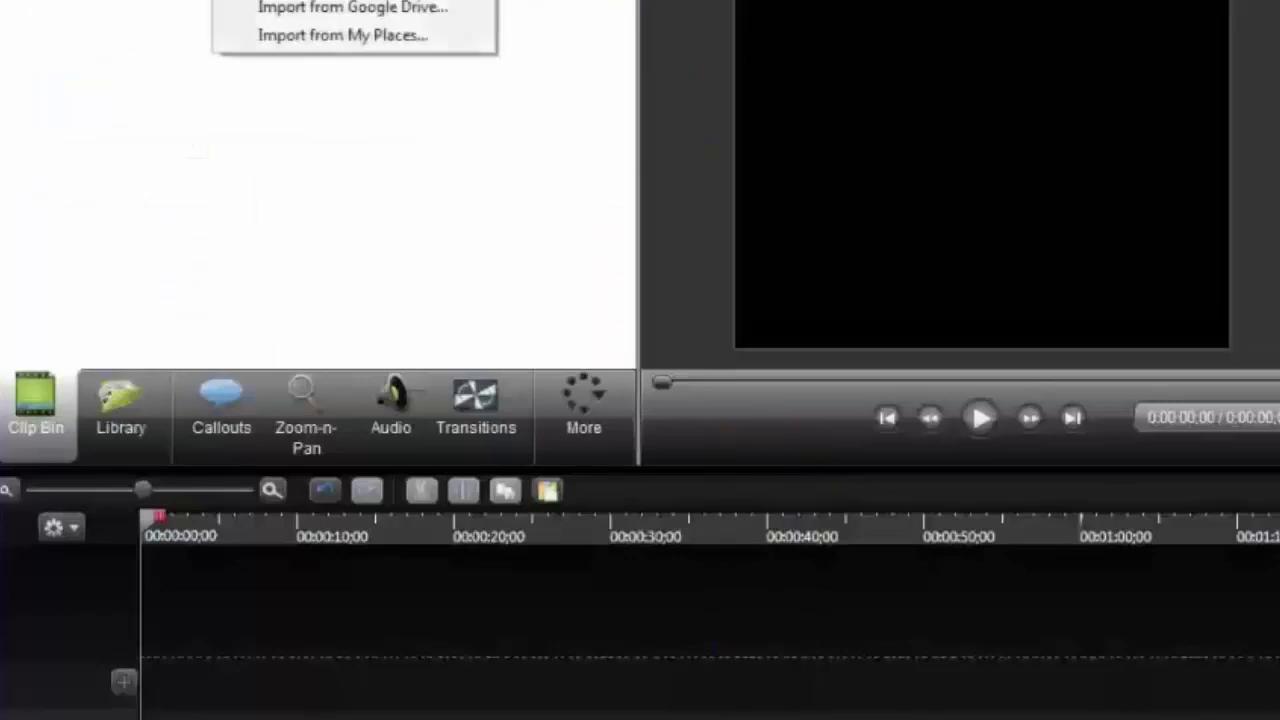
left_click(340, 3)
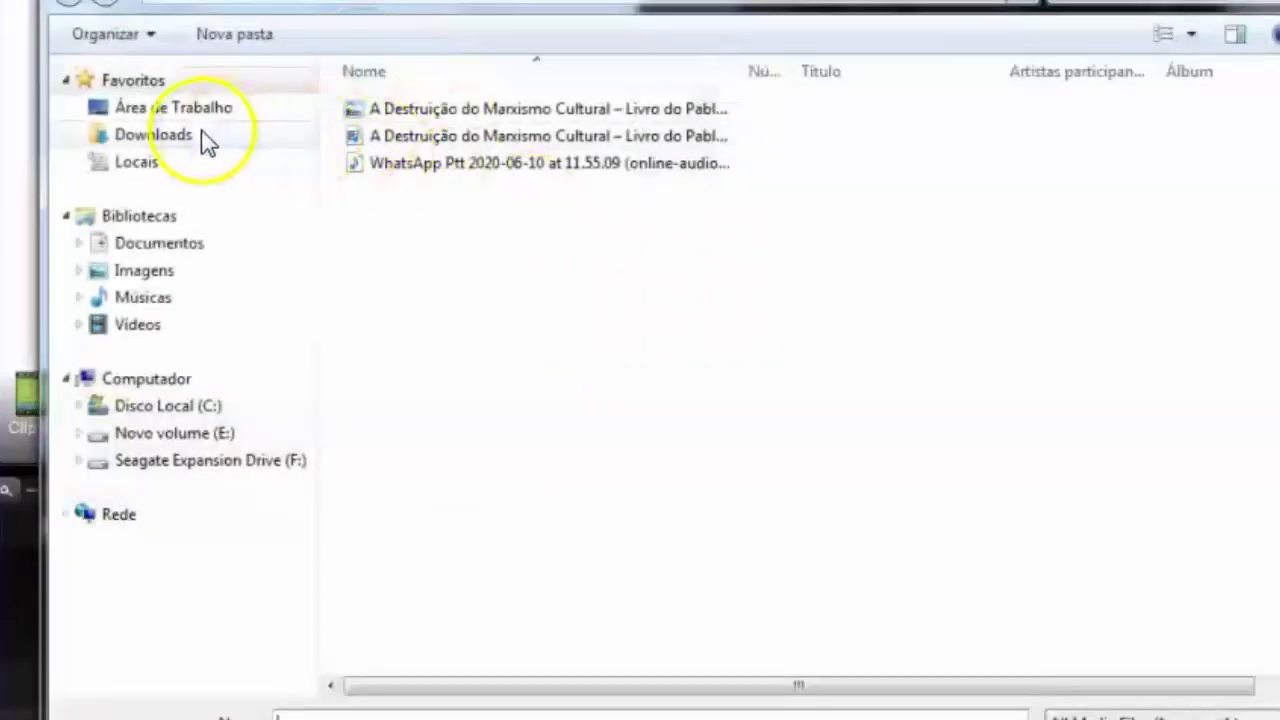
left_click(182, 137)
left_click(528, 137)
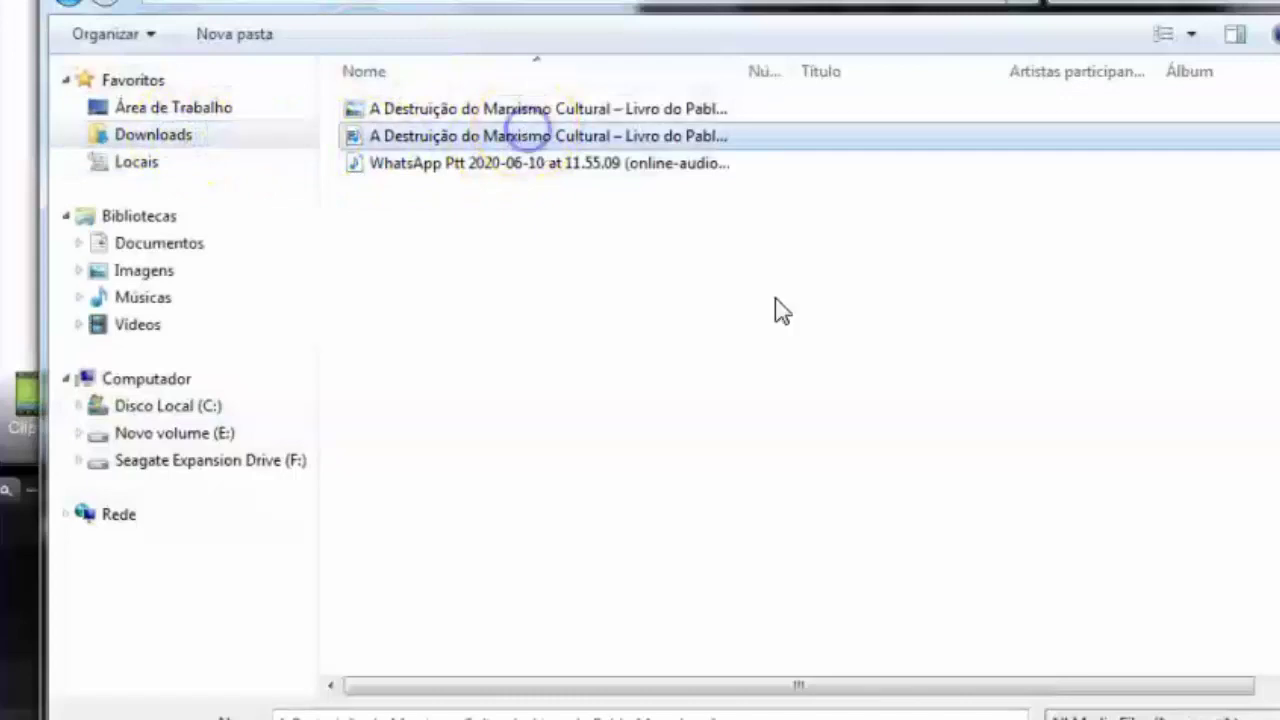
key("Return")
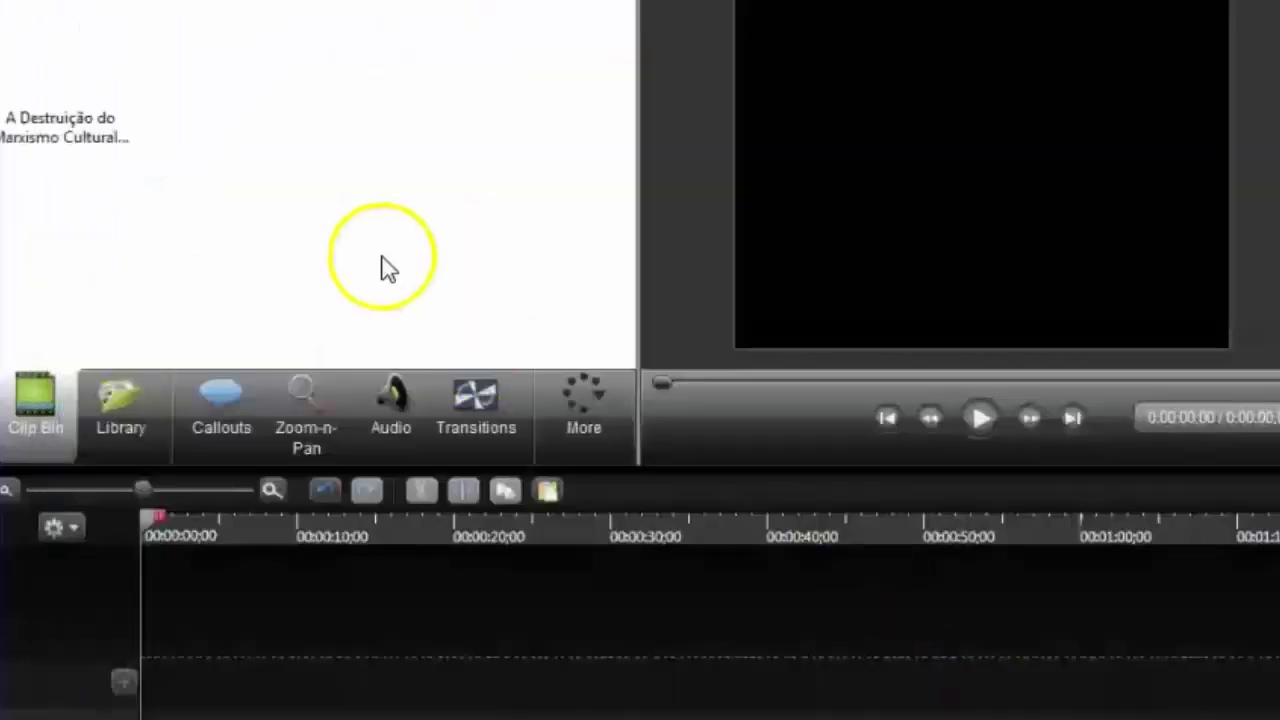
left_click(62, 75)
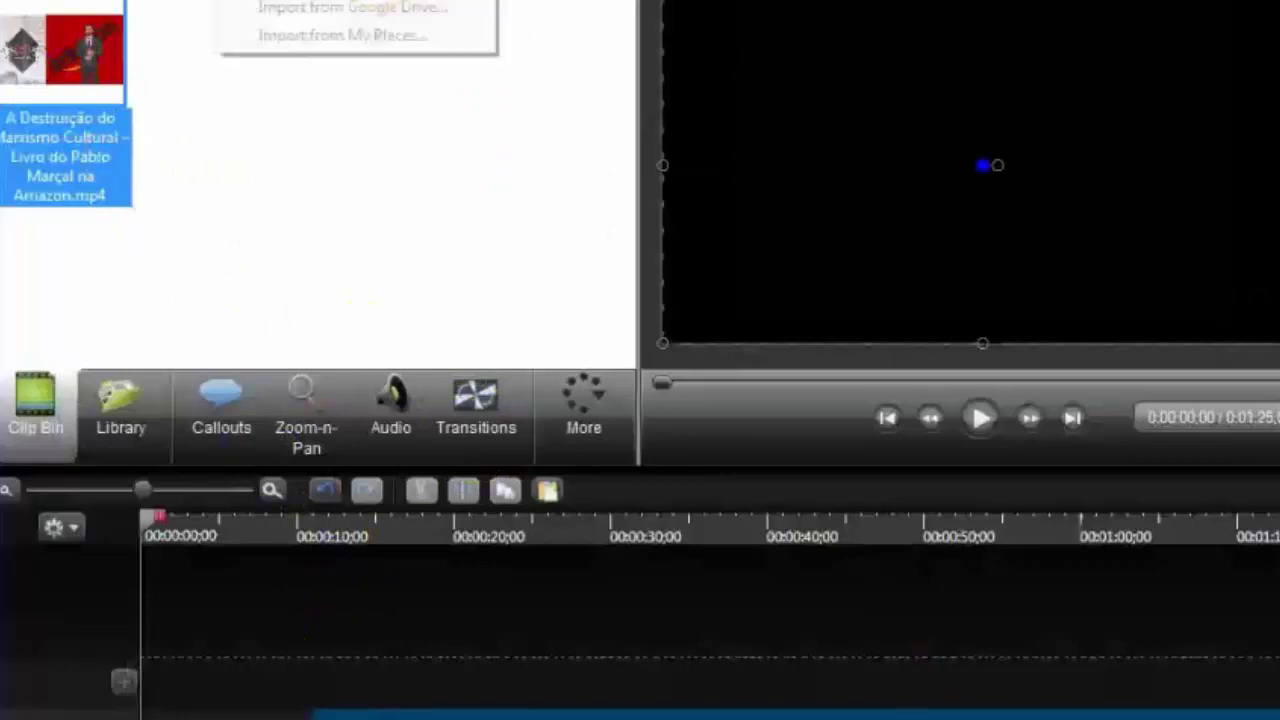
Step: Import AO VIVO NA TELA.mp4 from the INTRODUÇÃO folder on the Seagate Expansion Drive and place it on the timeline before the avatar video
left_click(309, 2)
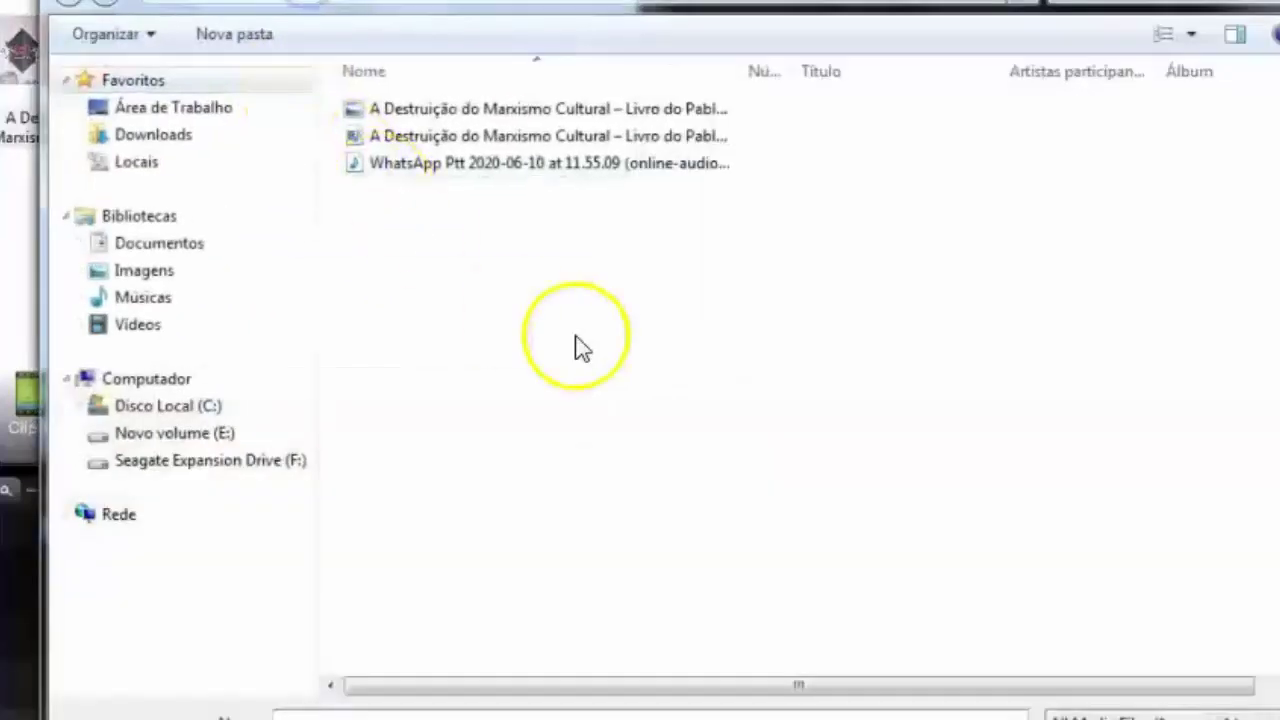
left_click(211, 461)
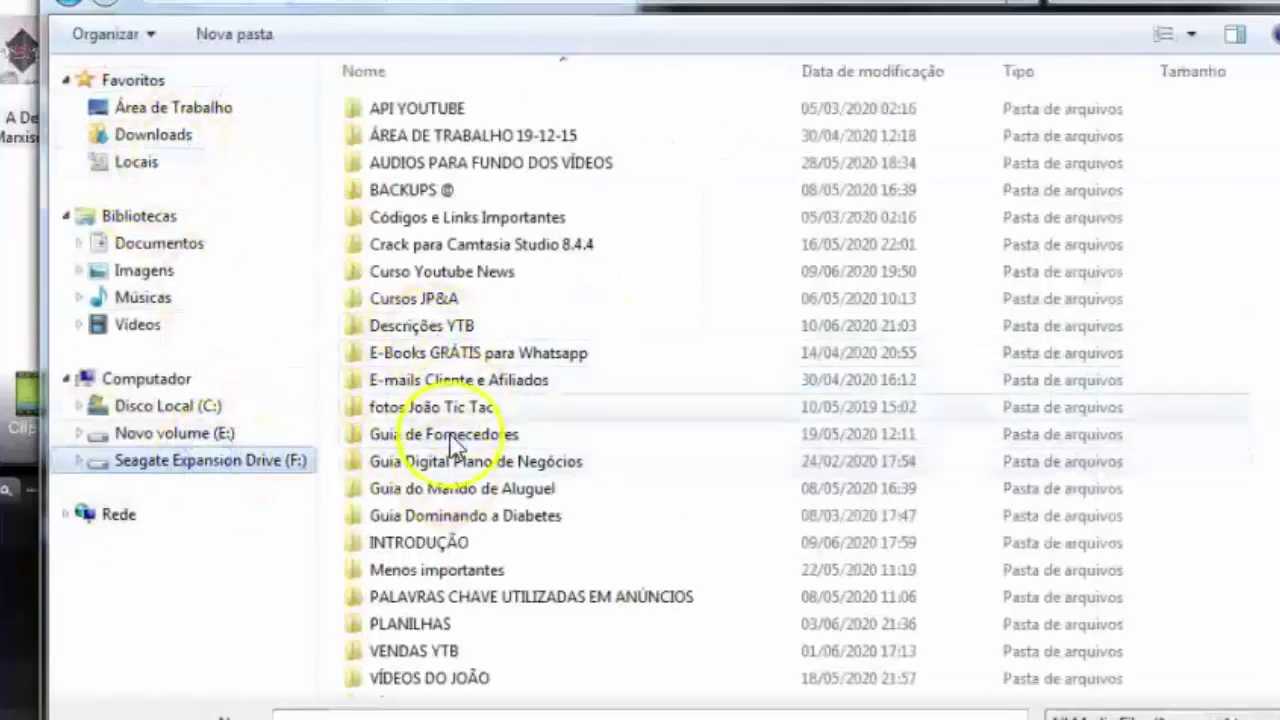
double_click(445, 543)
left_click(405, 320)
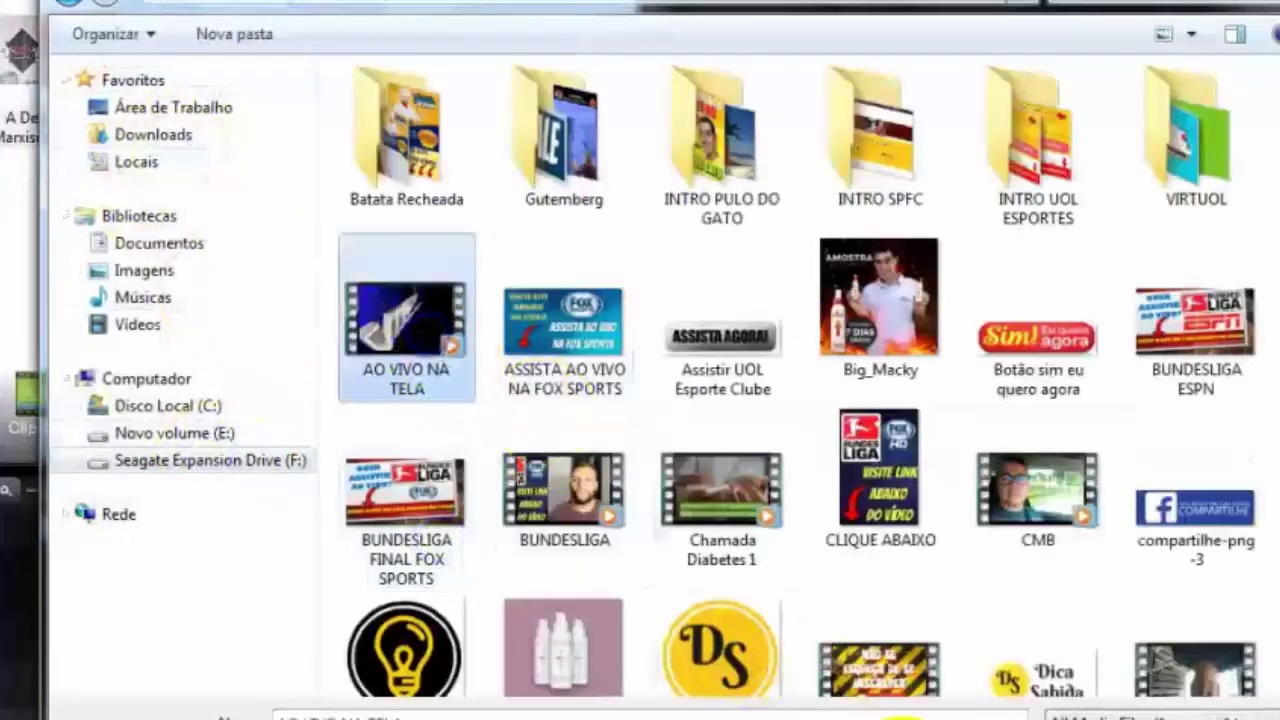
left_click(1062, 719)
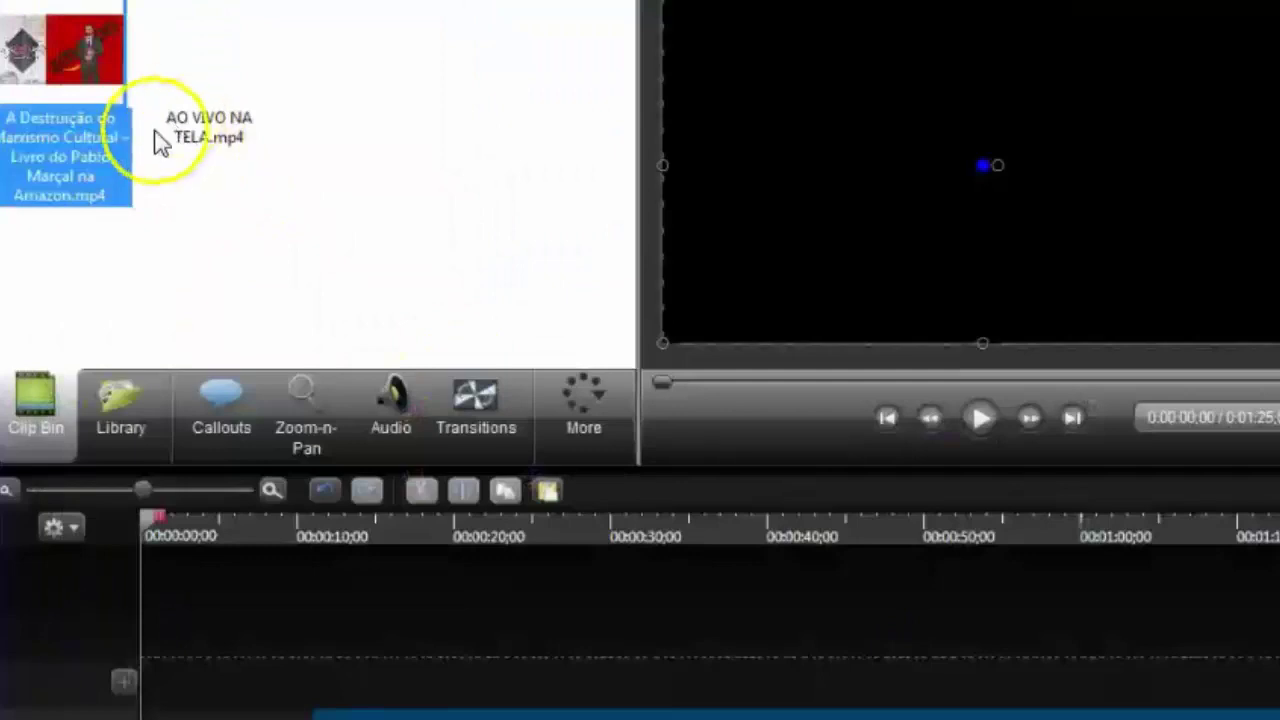
left_click(218, 62)
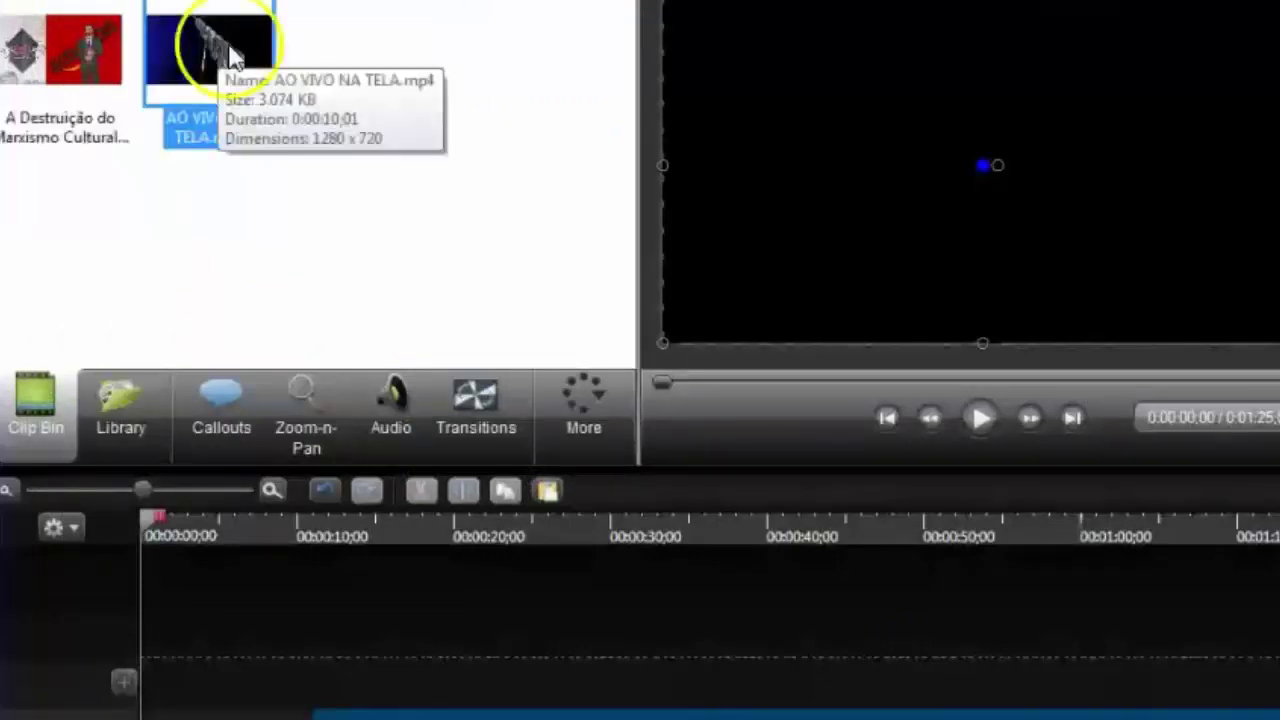
left_click_drag(223, 45, 268, 516)
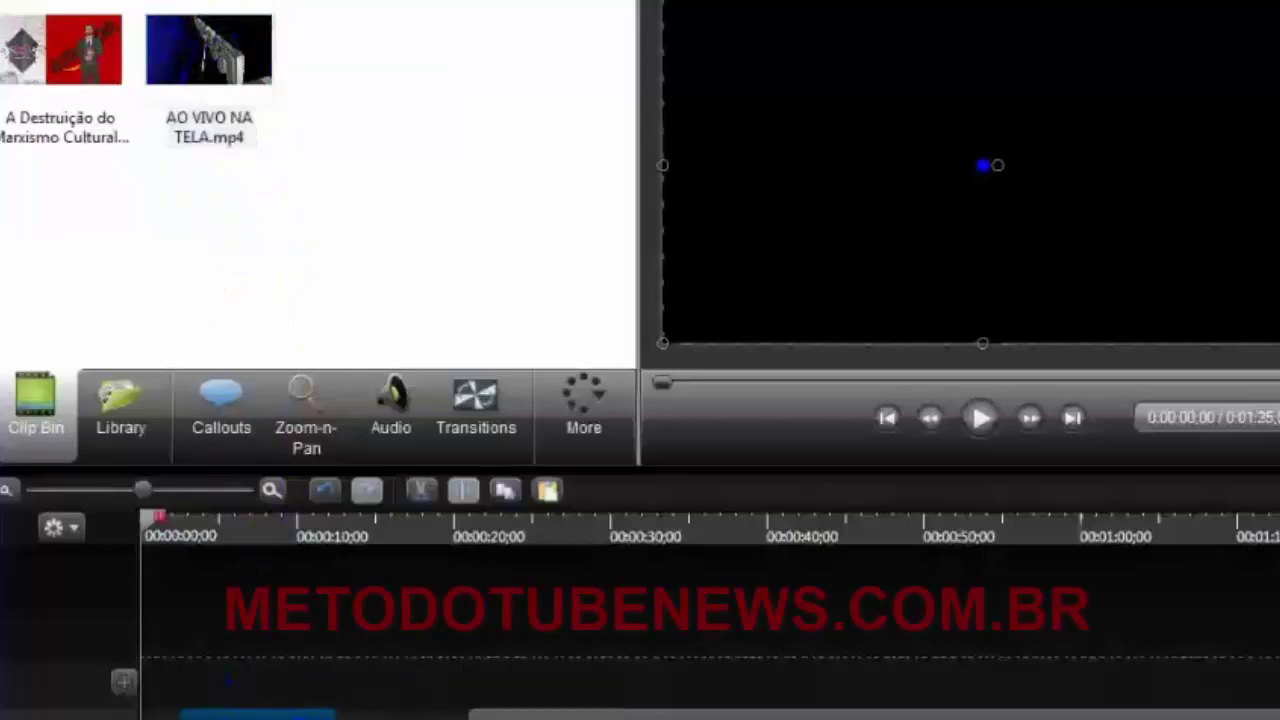
Step: Move the avatar video on the timeline so it starts directly after the intro clip, at about 10 seconds
left_click(595, 716)
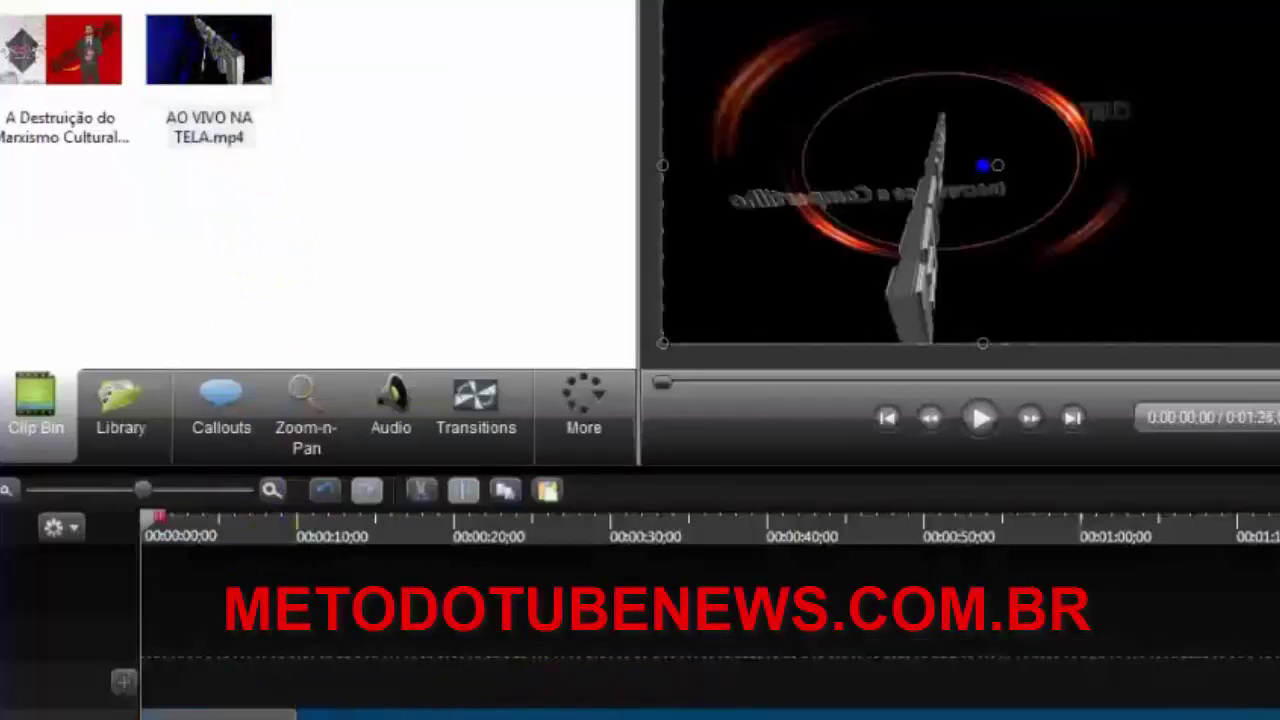
left_click(7, 490)
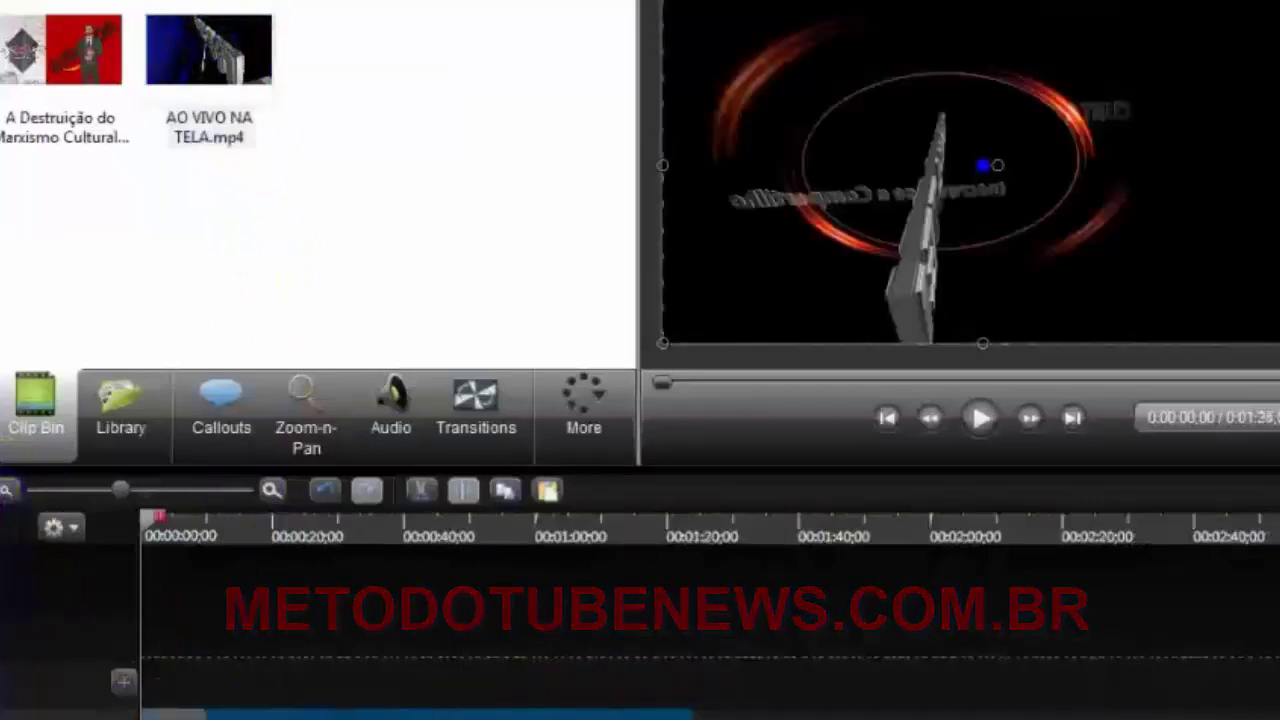
left_click(245, 716)
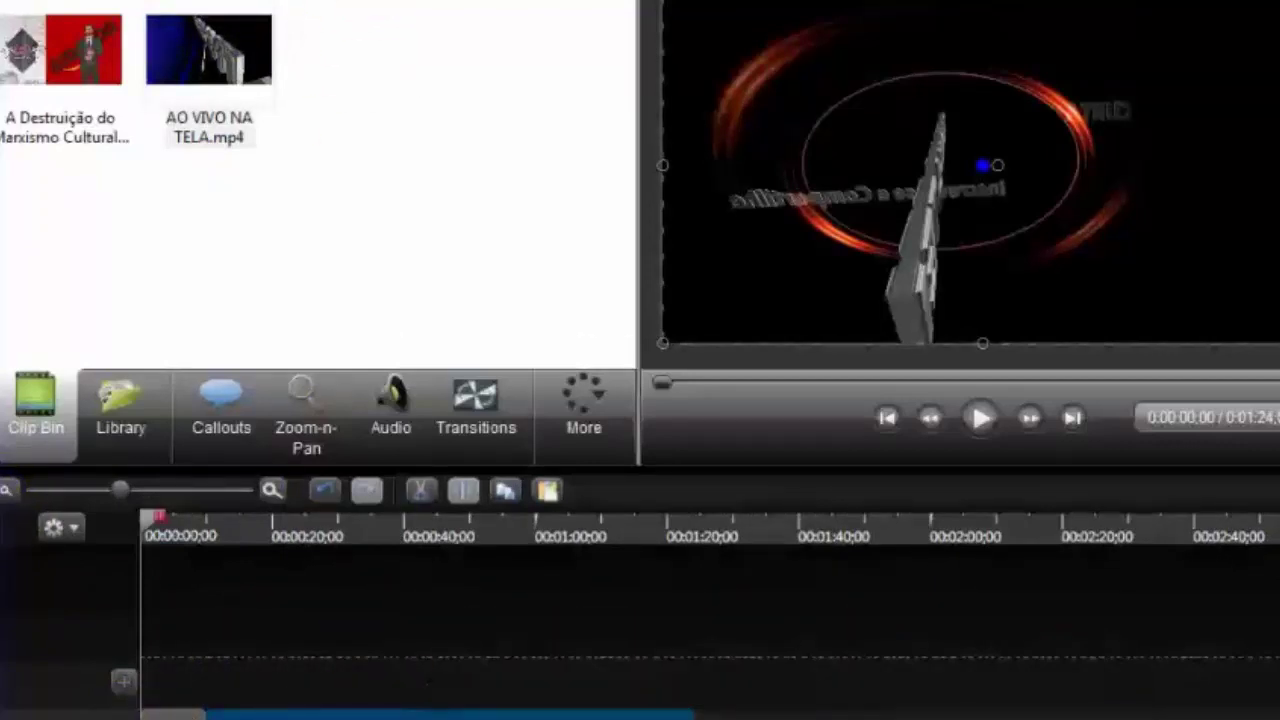
Step: Import the image "VISITE O SITE ABAIXO DO VÍDEO PARA COMPRAR" from the Desktop and place it after the avatar video, extending to about 1:38
left_click(300, 2)
left_click(338, 2)
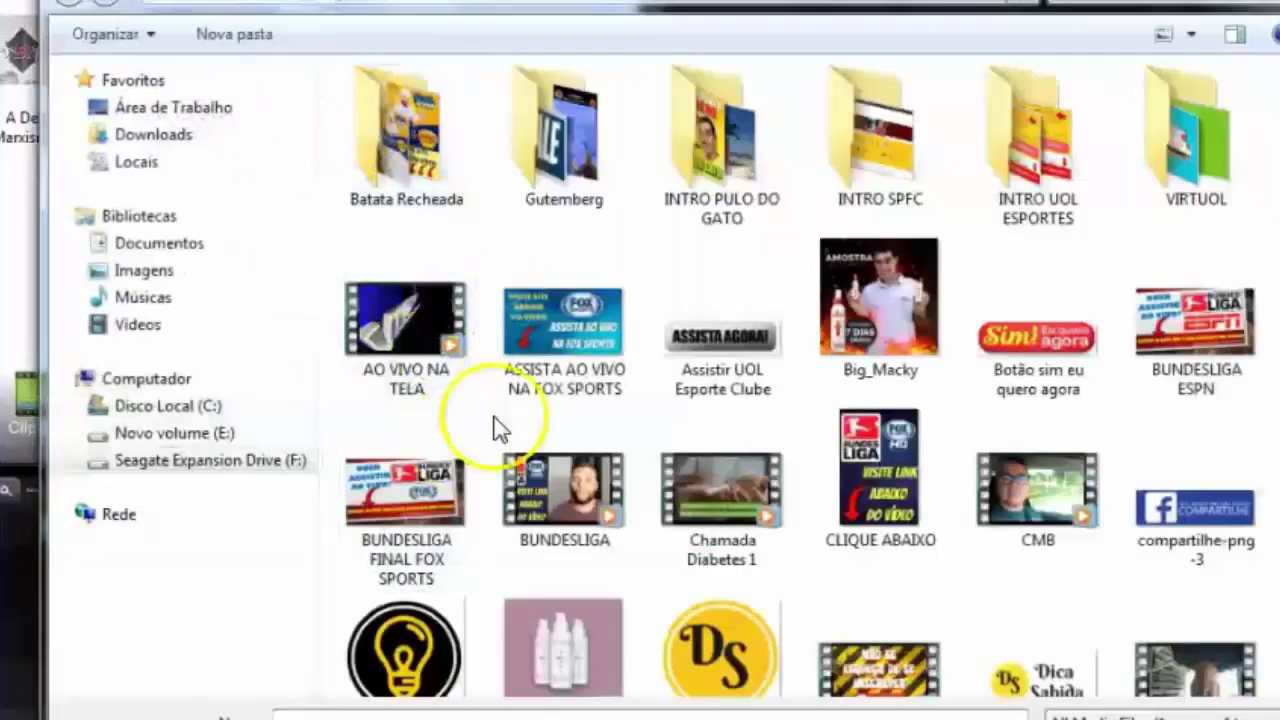
left_click(208, 110)
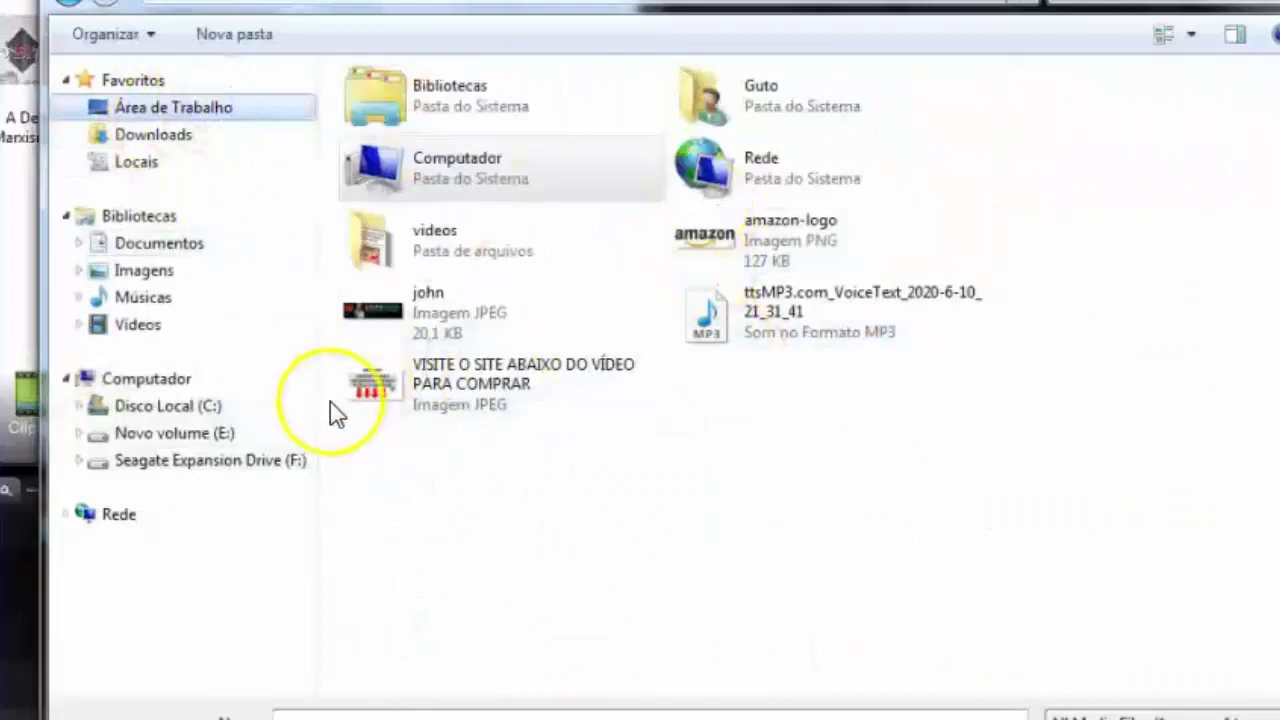
left_click(377, 398)
left_click(1075, 716)
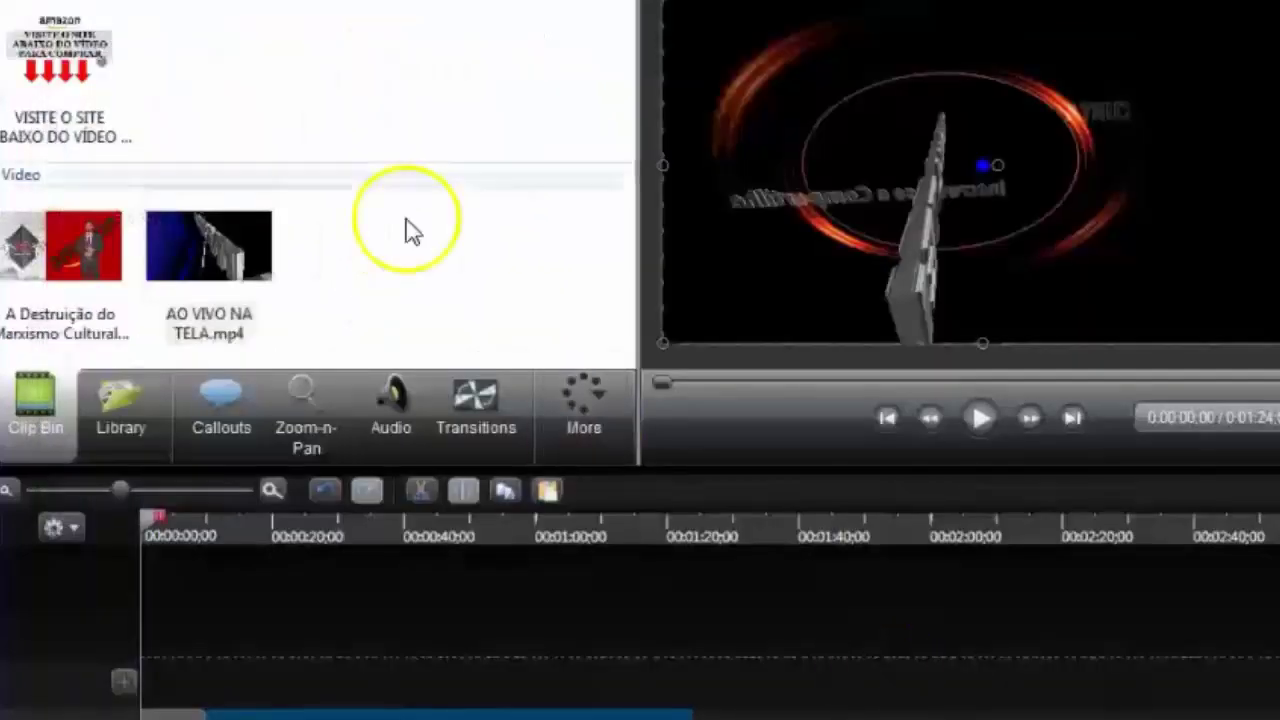
left_click_drag(60, 45, 135, 92)
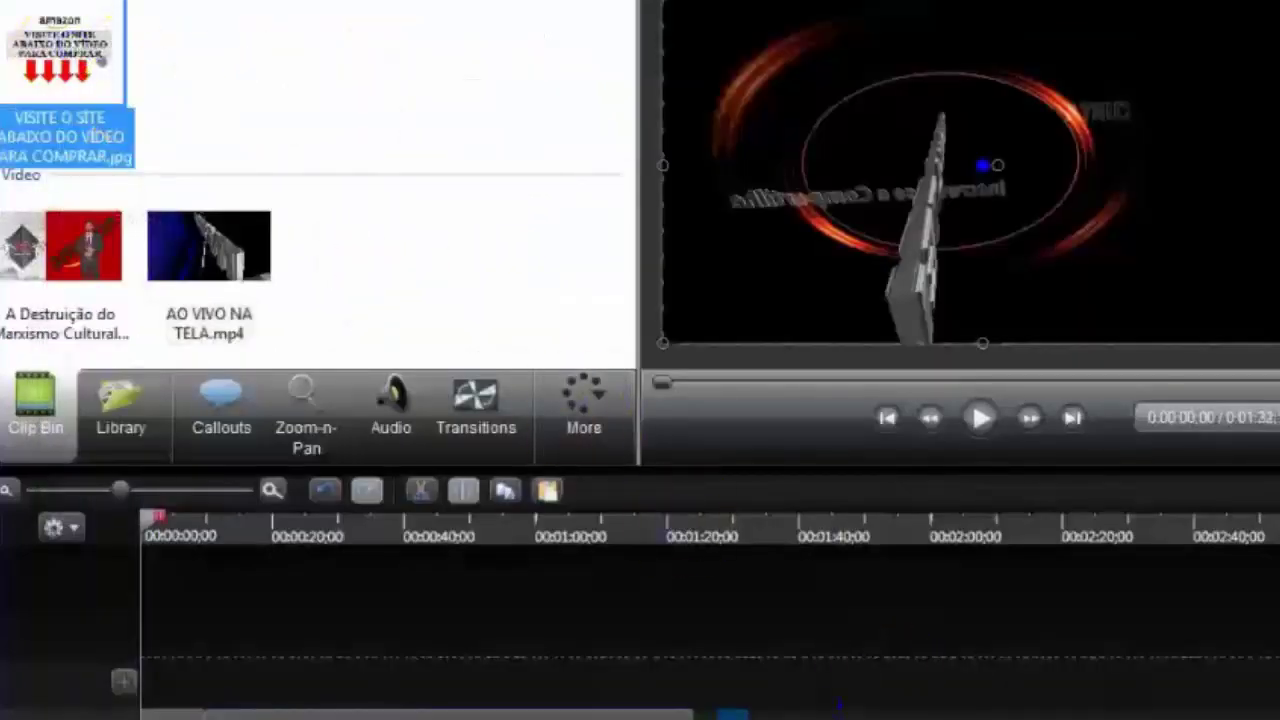
left_click(732, 714)
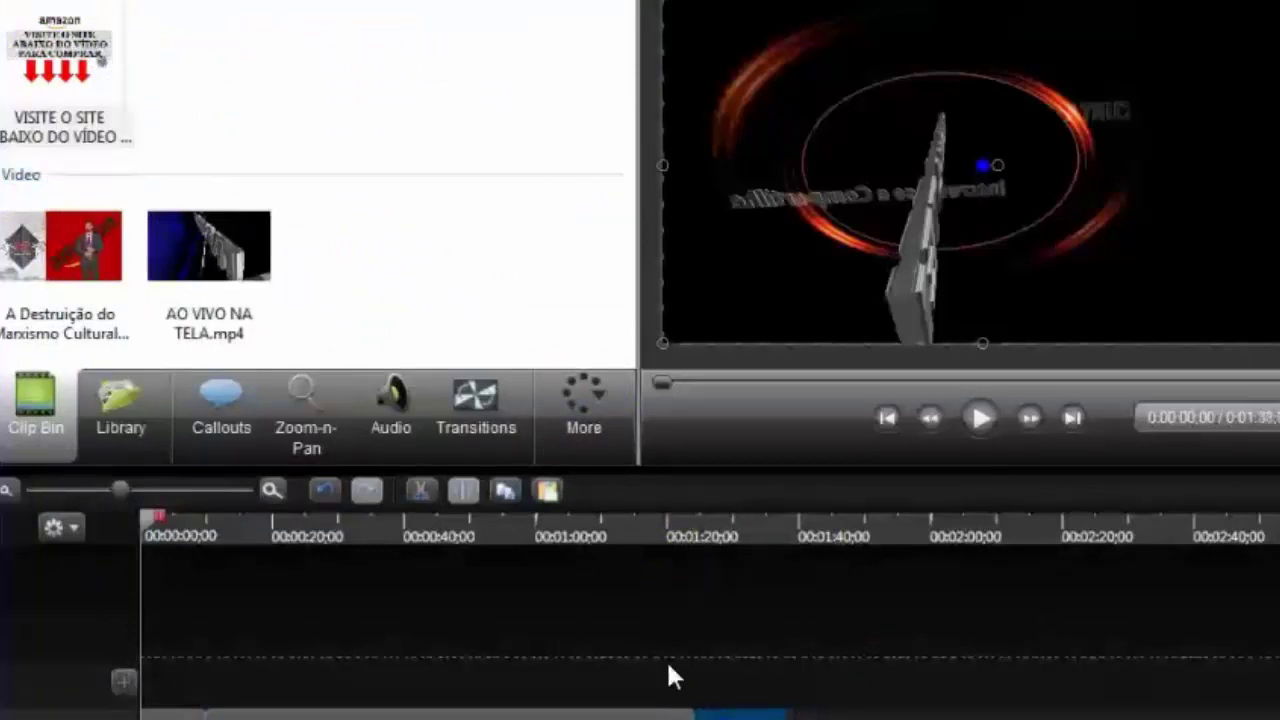
Step: Apply the Barn transition between the avatar video and the closing image on the timeline
left_click(475, 407)
left_click(110, 62)
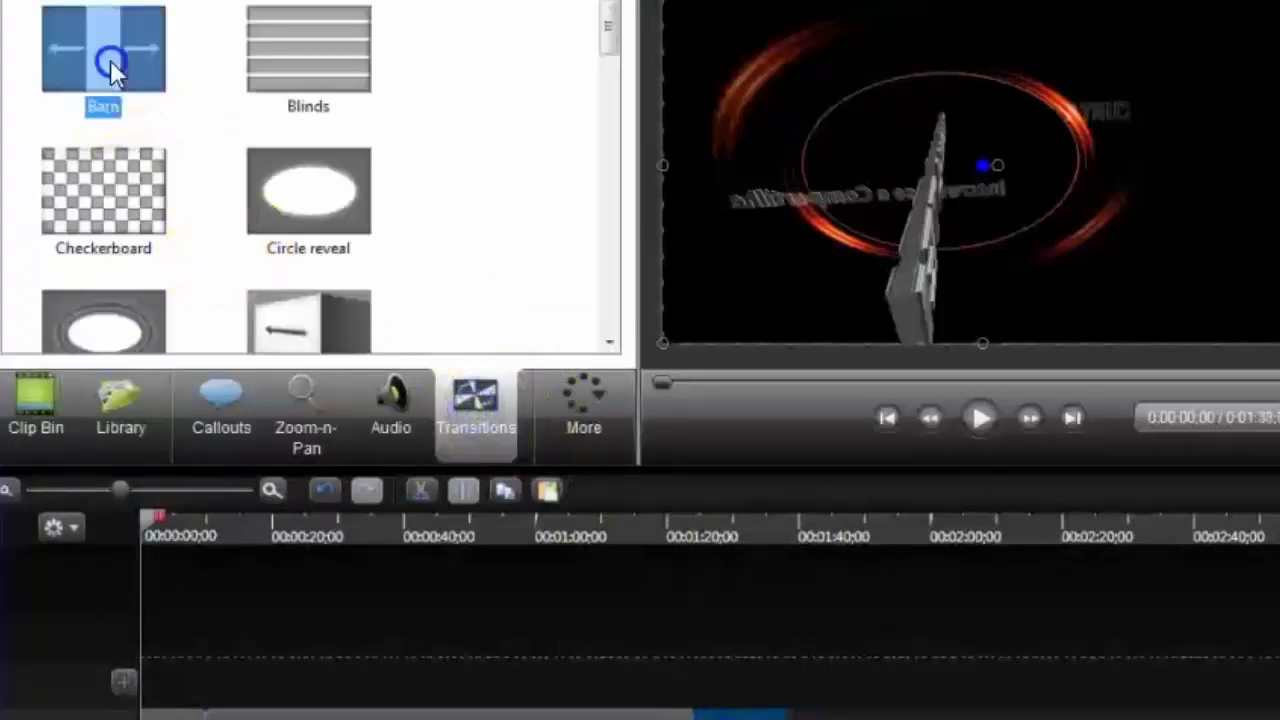
left_click_drag(110, 62, 660, 714)
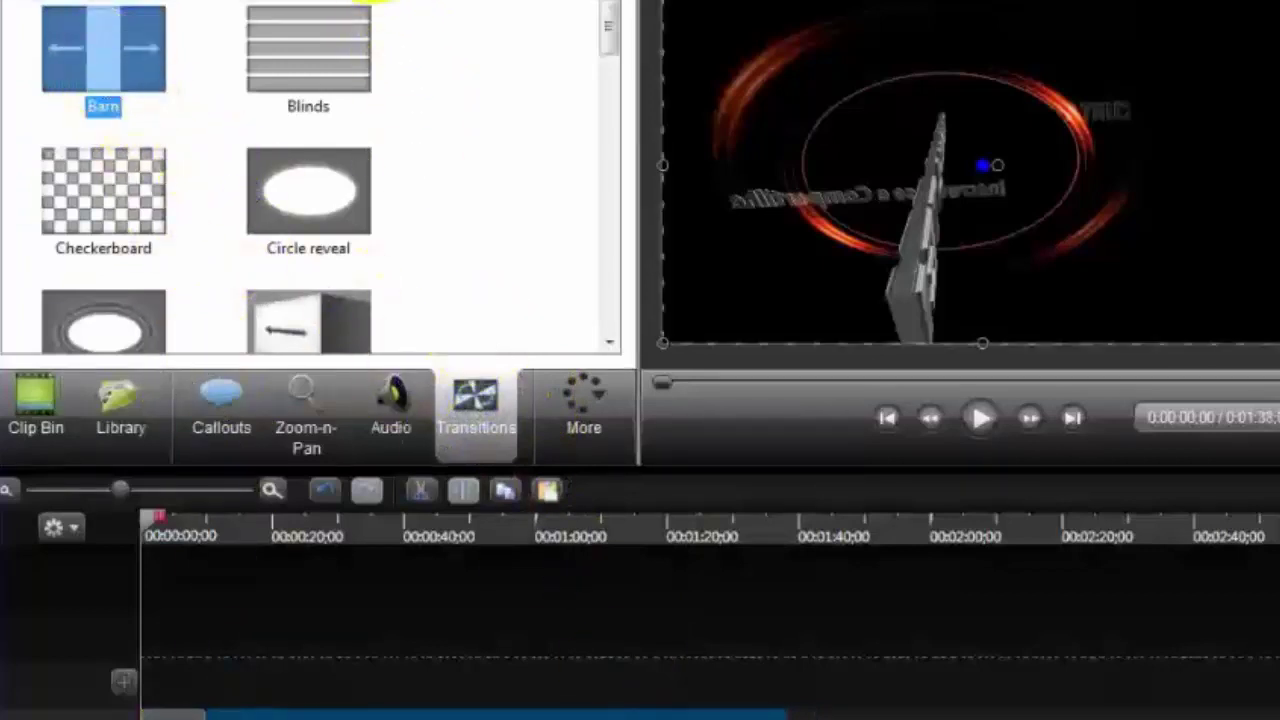
Step: Import Fight_or_Flight.mp3 from the Seagate Expansion Drive (F:) into the Clip Bin
left_click(372, 4)
left_click(320, 6)
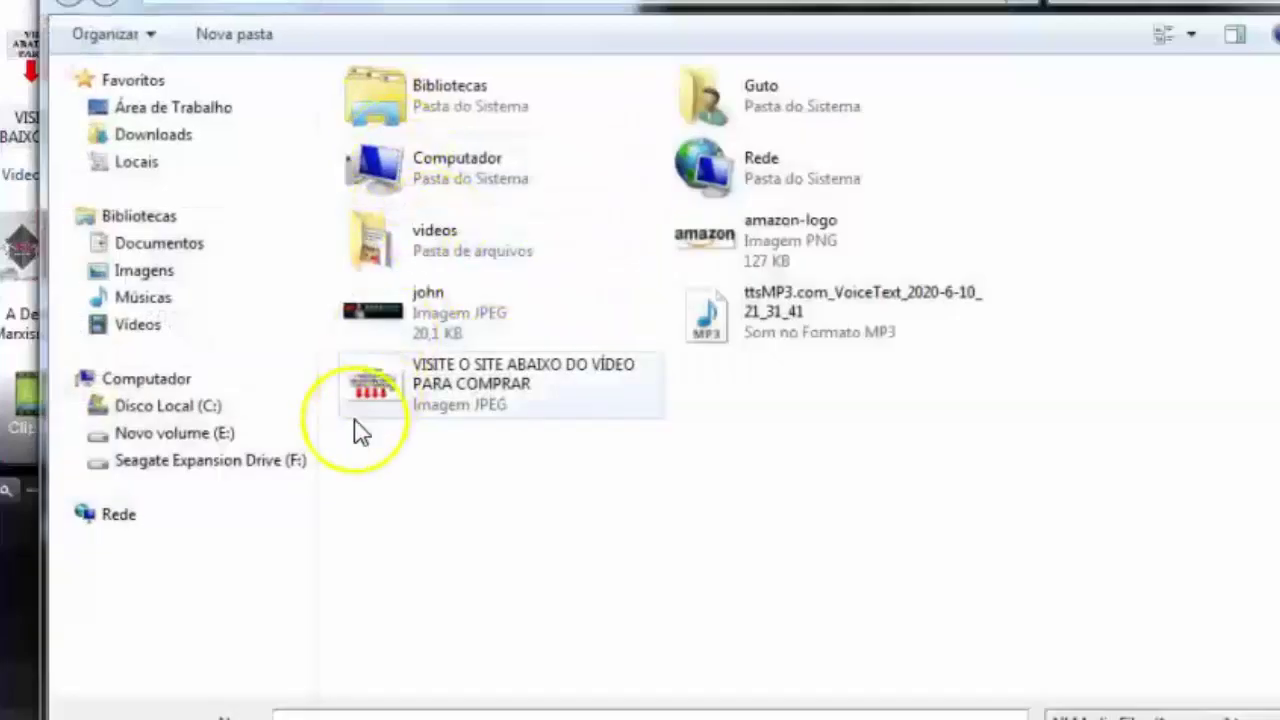
left_click(214, 468)
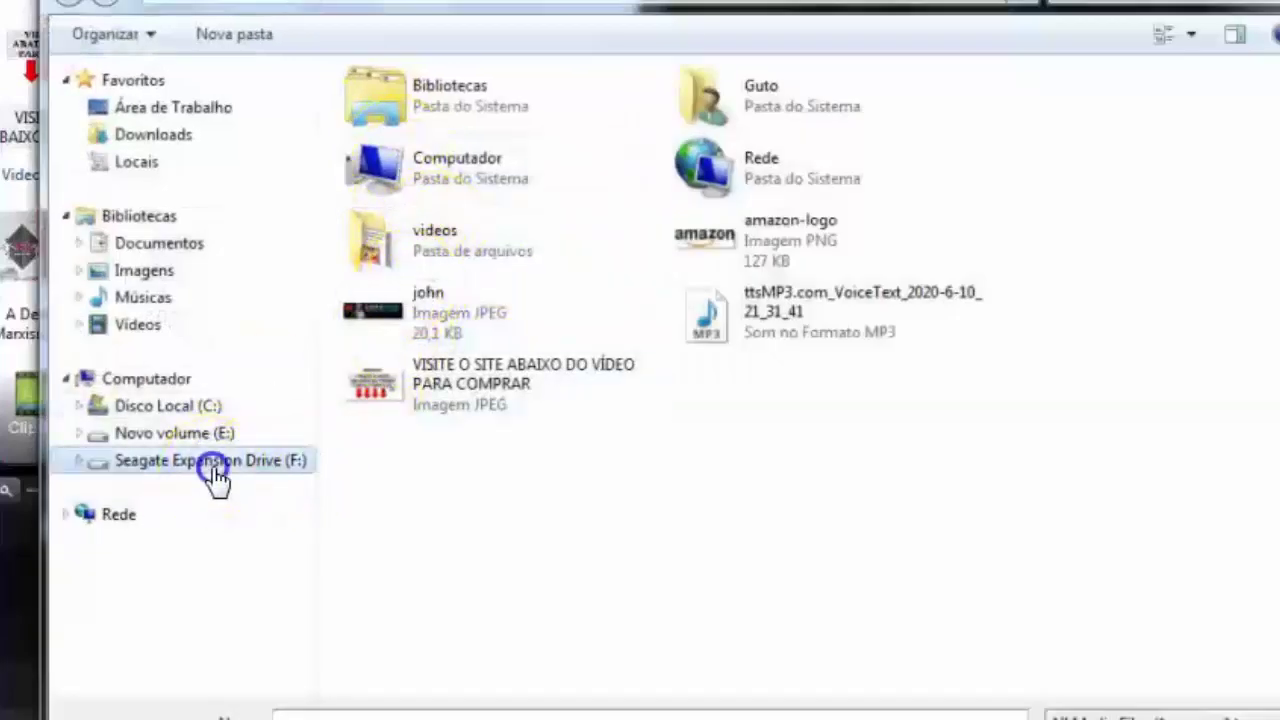
double_click(481, 166)
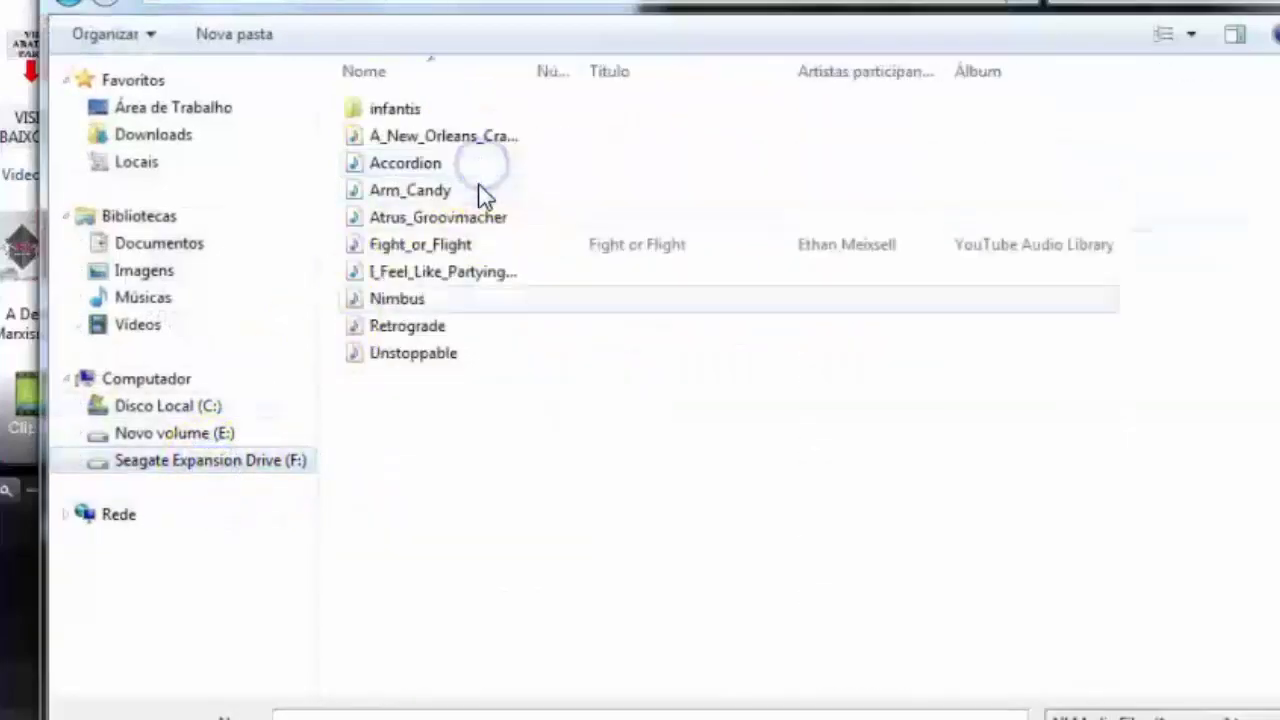
left_click(420, 246)
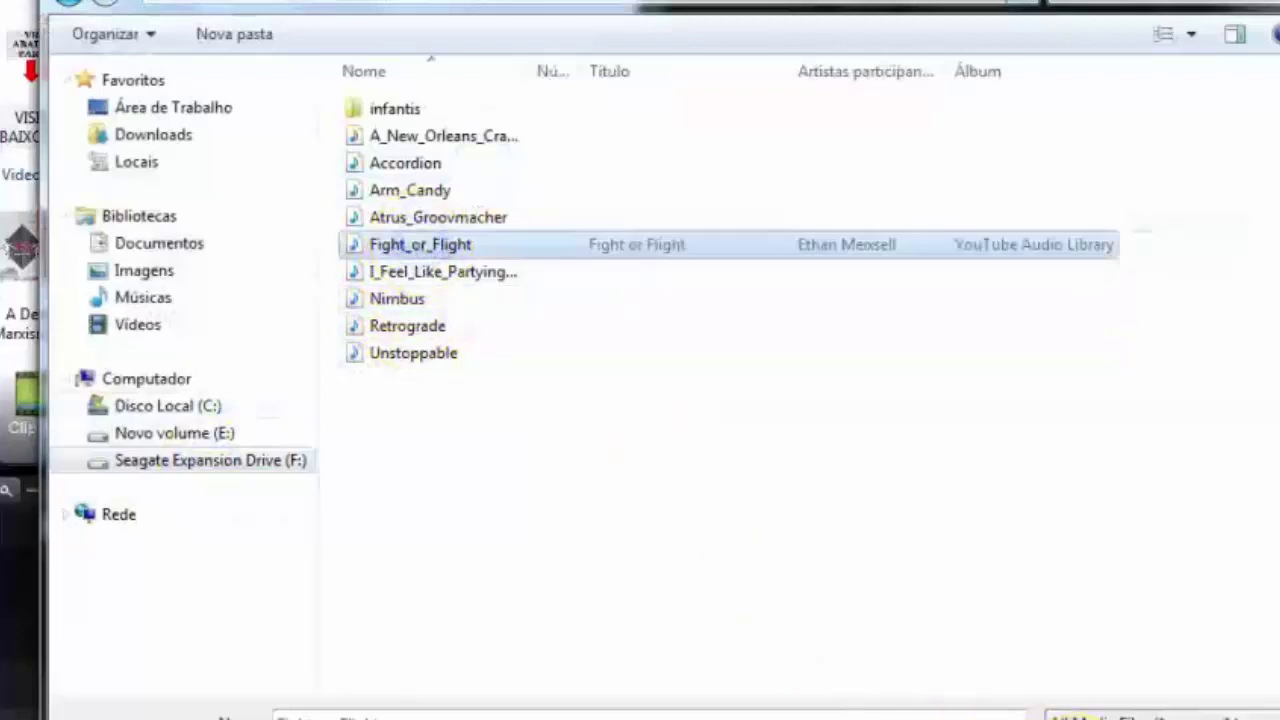
key("Return")
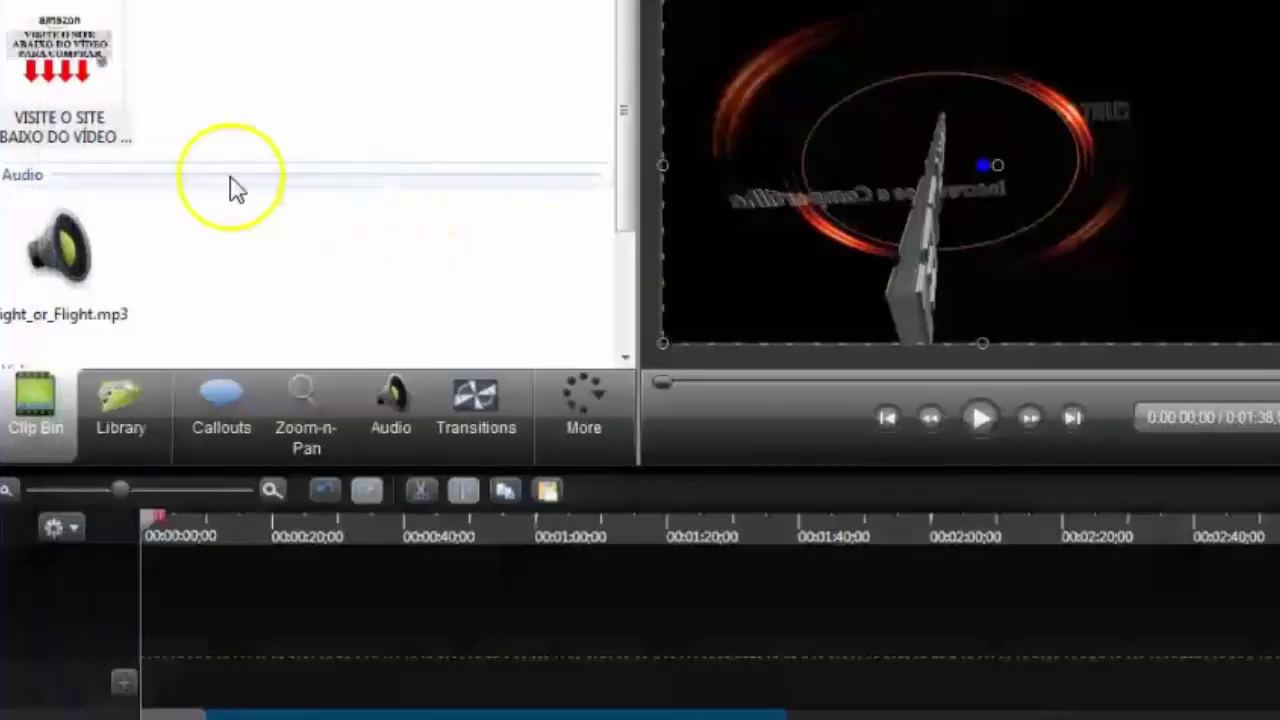
Step: Place Fight_or_Flight.mp3 on Track 2 starting at about 10 seconds and trim its end to match the closing image at about 1:38
left_click_drag(75, 248, 338, 626)
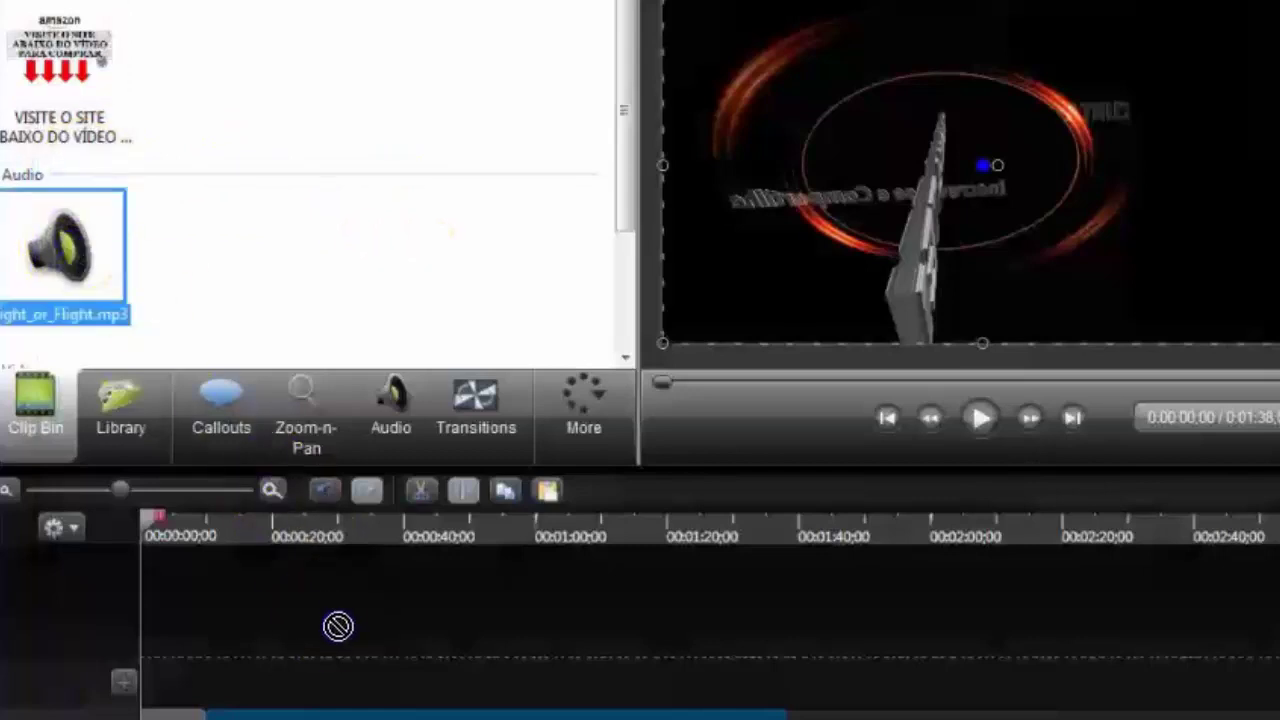
left_click_drag(270, 685, 271, 671)
left_click_drag(437, 674, 377, 660)
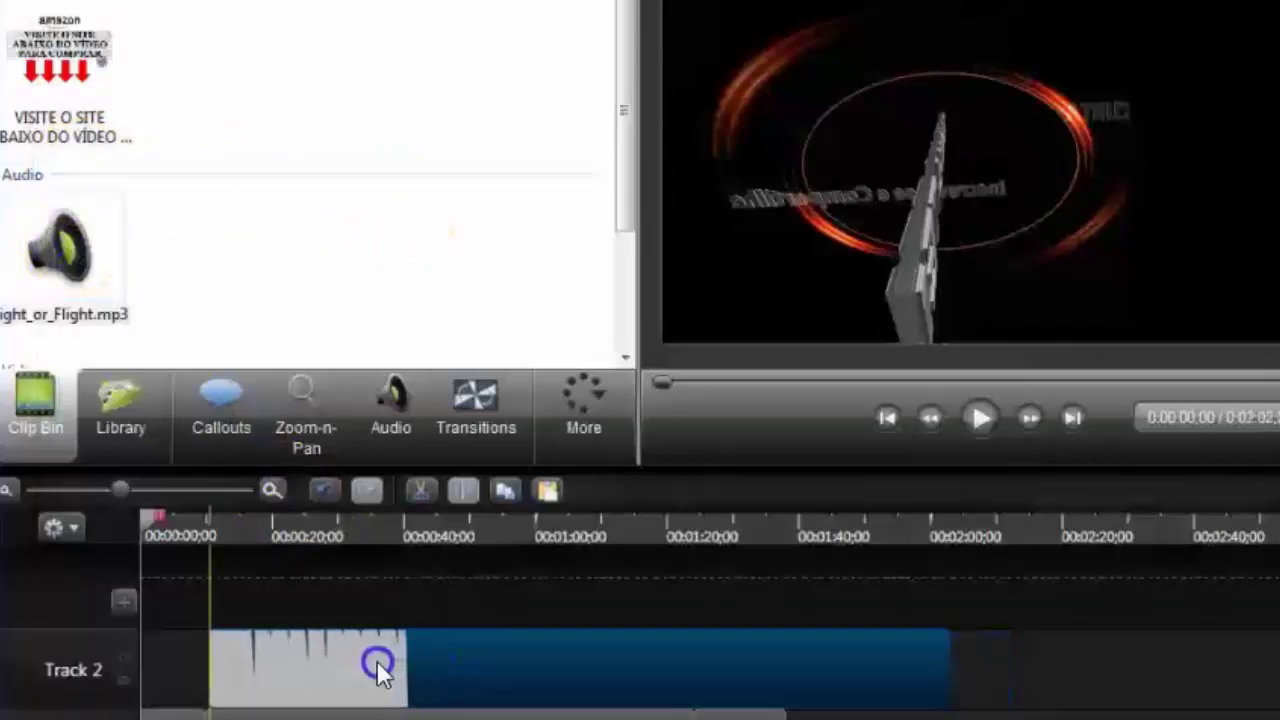
left_click_drag(1005, 680, 782, 685)
Step: Lower the audio level of Fight_or_Flight.mp3 to near the minimum and play the video to check it against the narration
left_click(390, 410)
left_click_drag(400, 655, 422, 705)
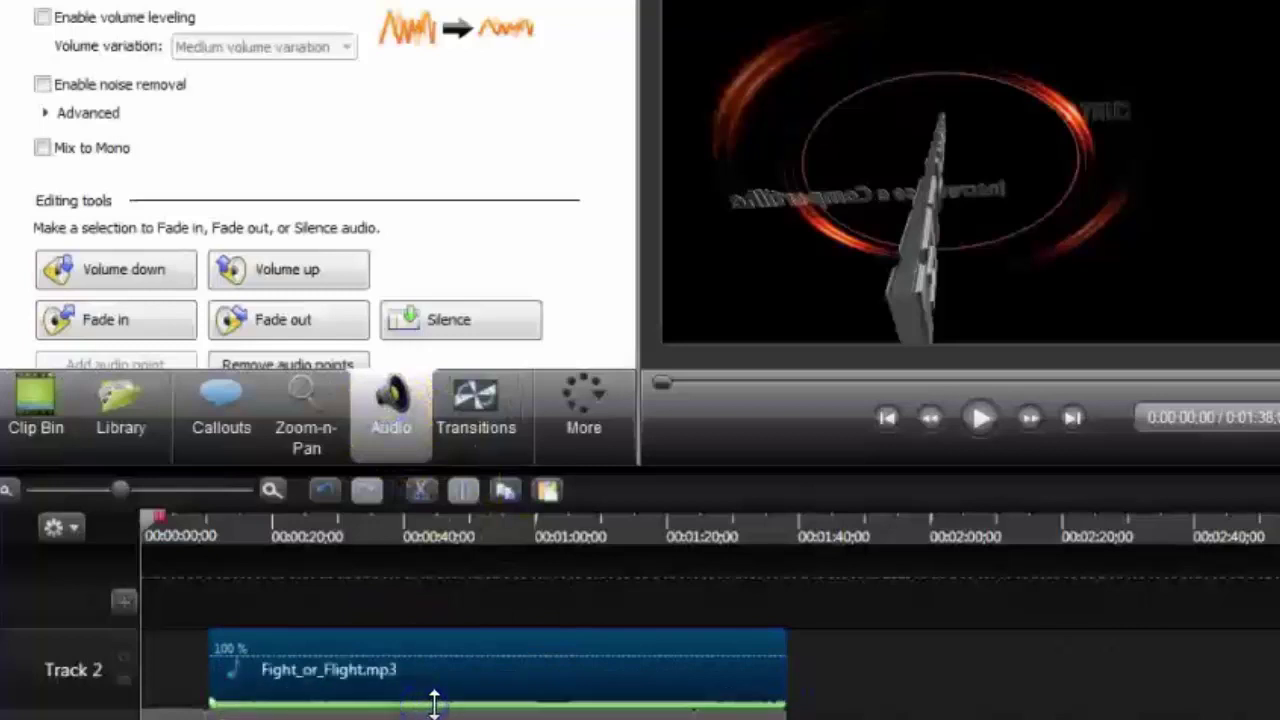
left_click(984, 421)
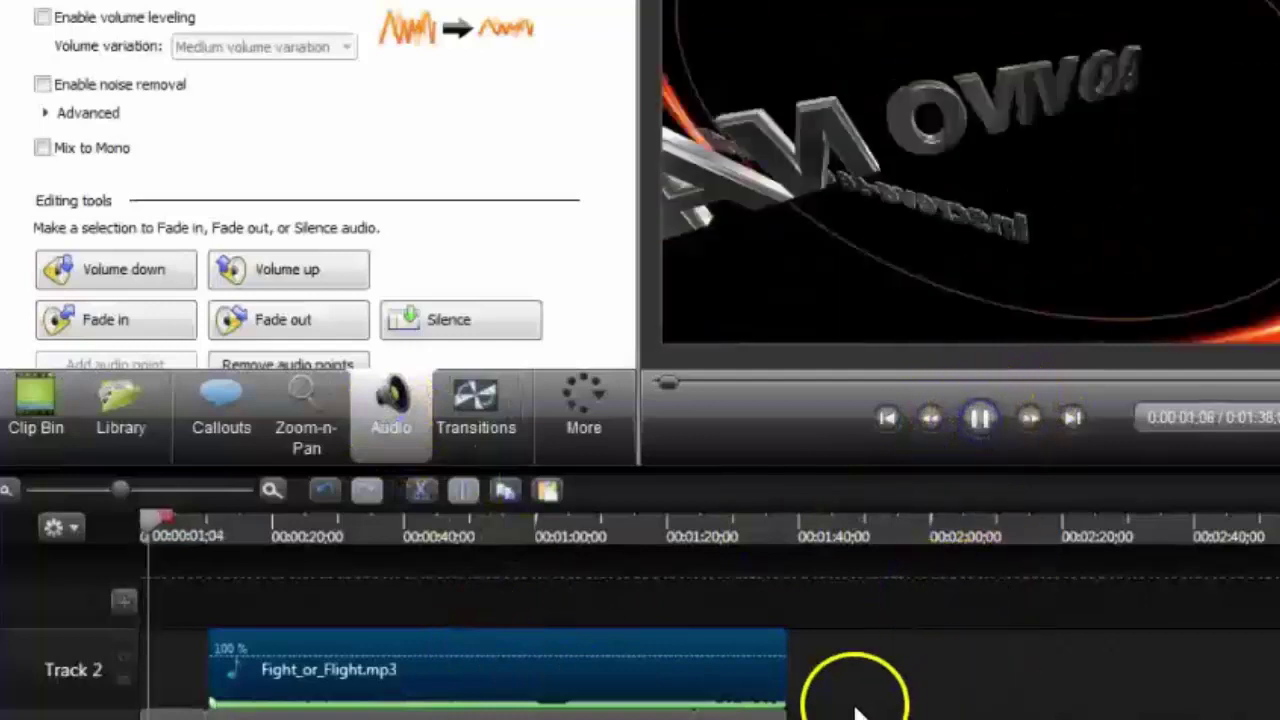
left_click(950, 692)
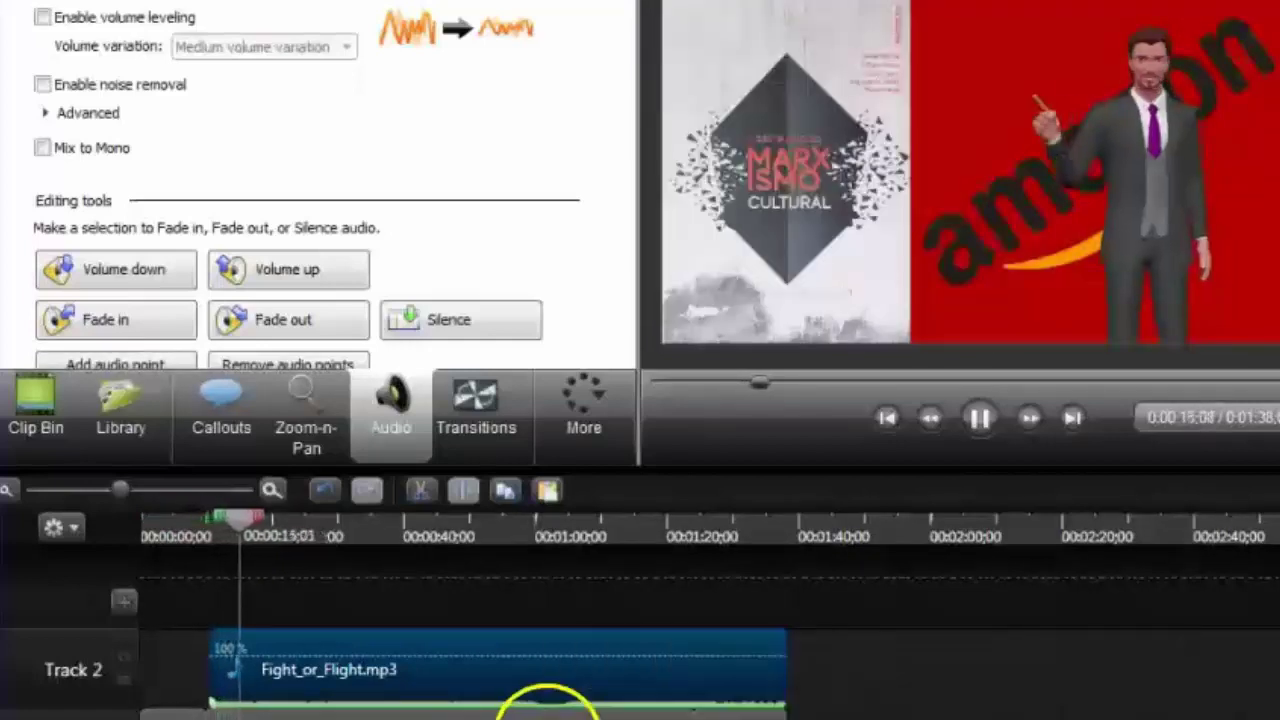
key("space")
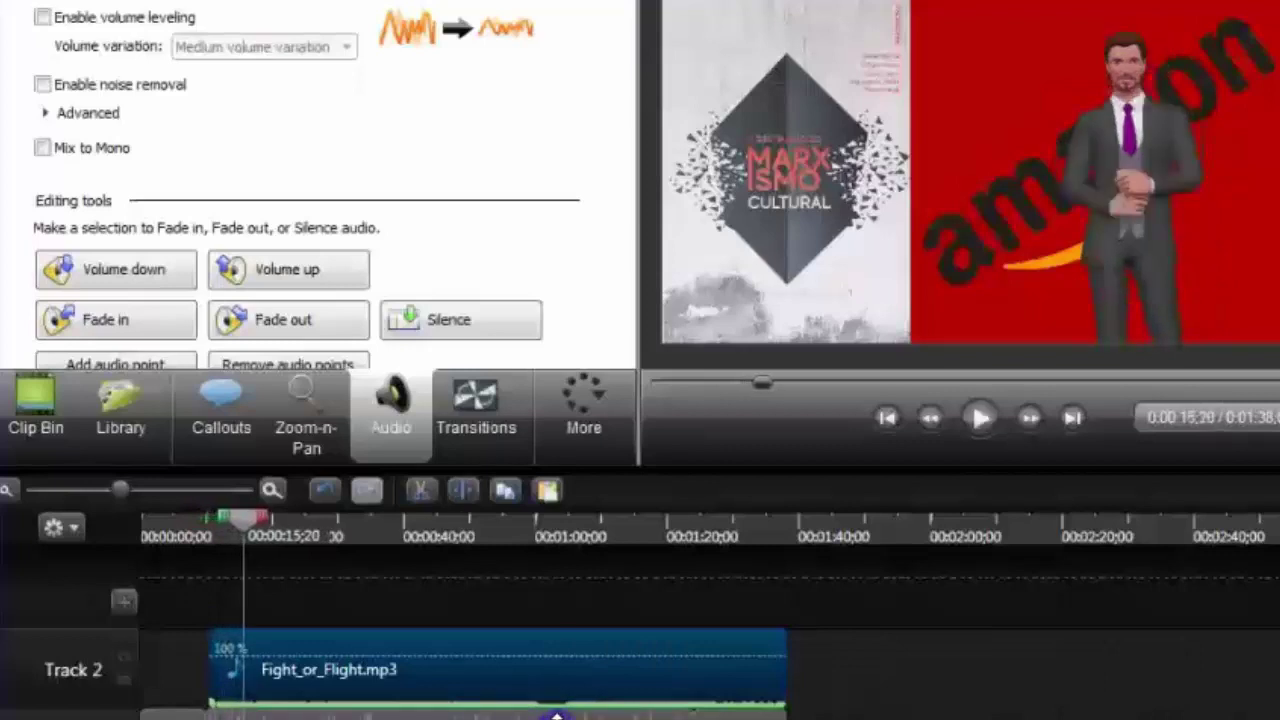
Step: Fine-tune the low volume of the background music while previewing the avatar section
left_click(982, 419)
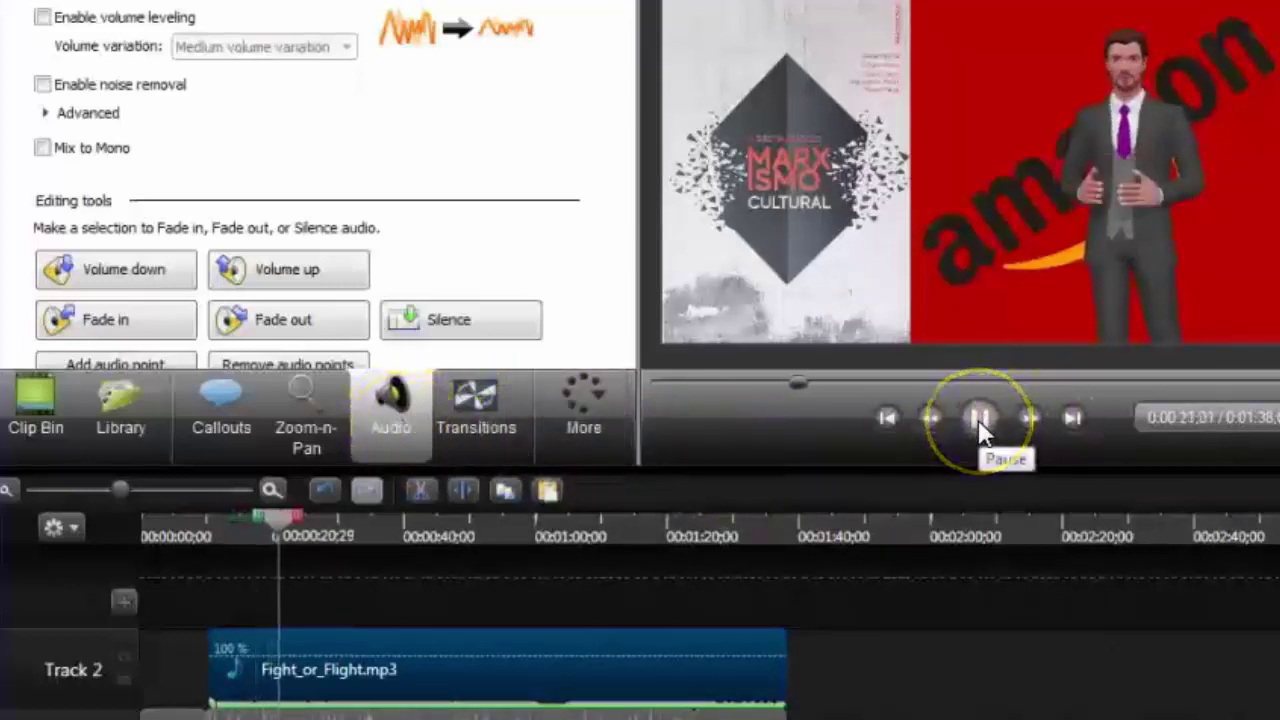
left_click(590, 705)
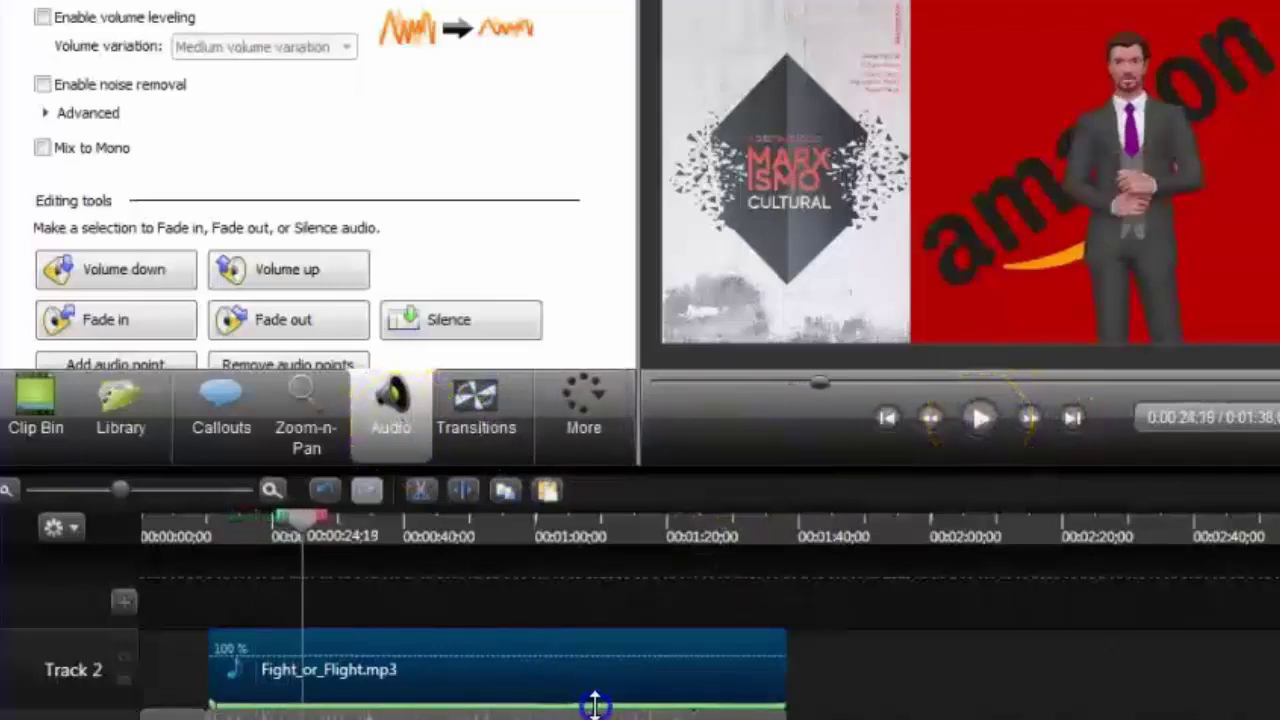
left_click(980, 418)
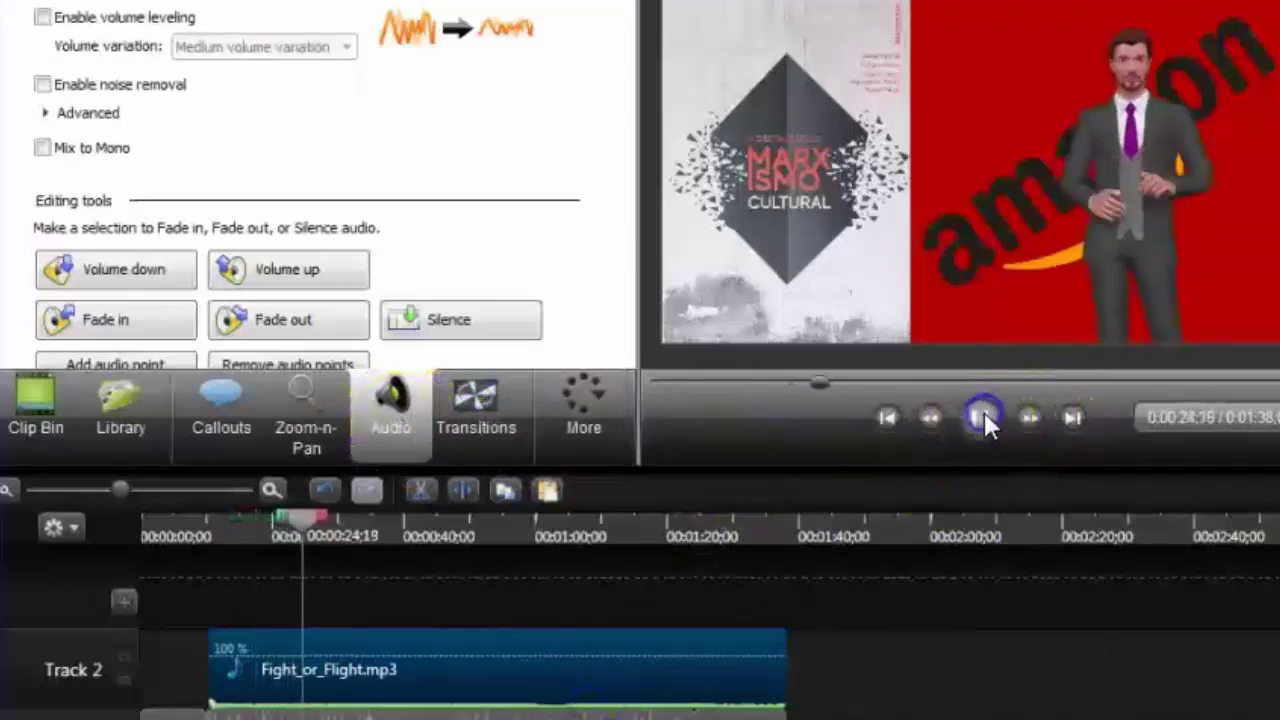
left_click(573, 706)
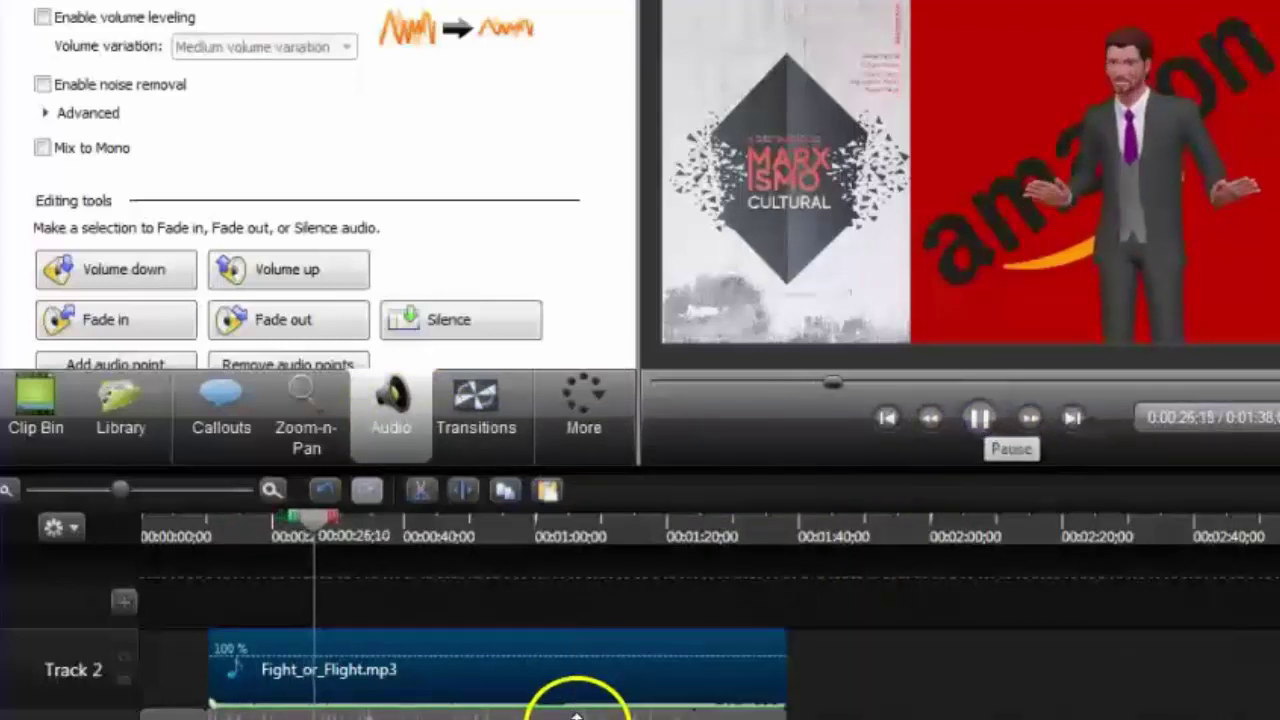
left_click(865, 565)
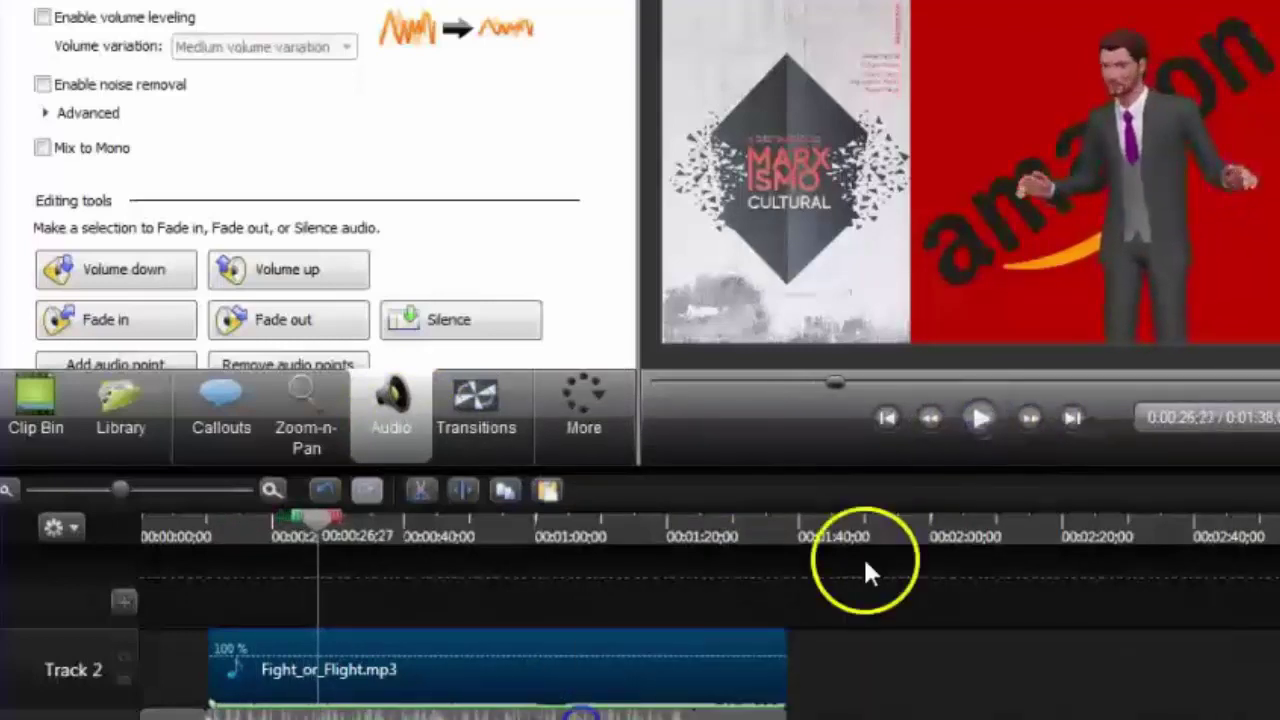
left_click(980, 420)
left_click(981, 438)
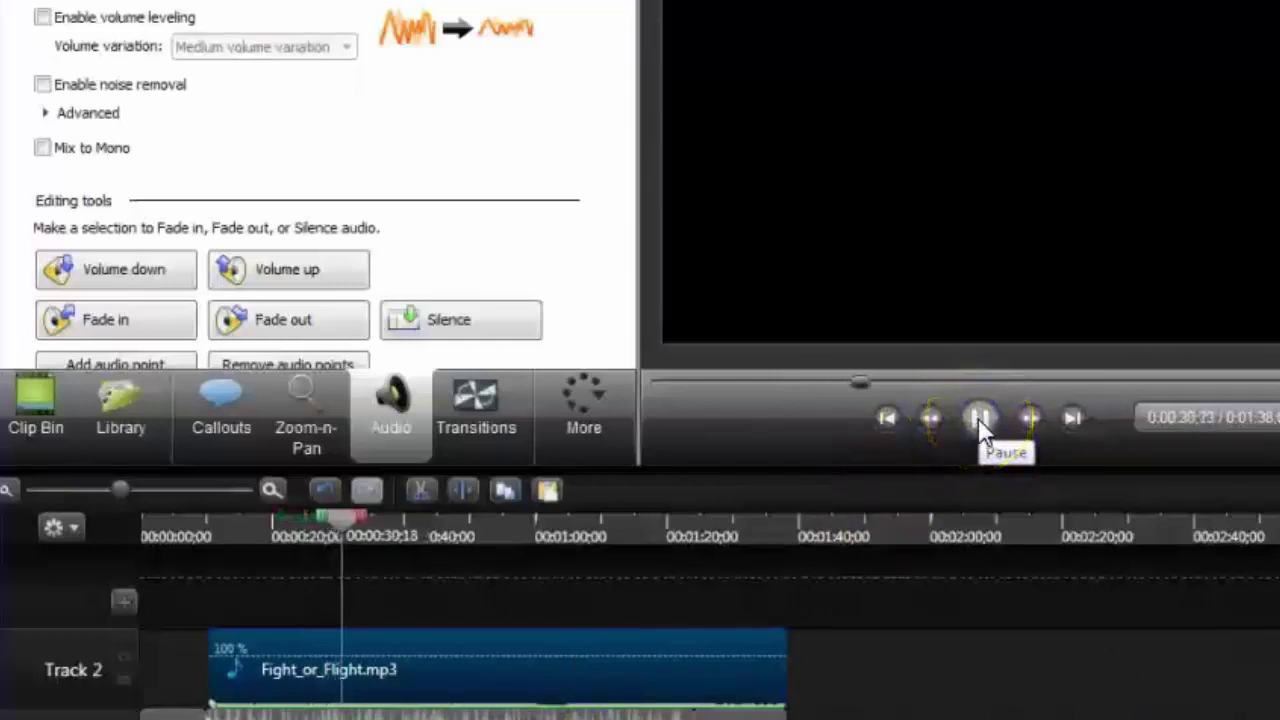
left_click(980, 420)
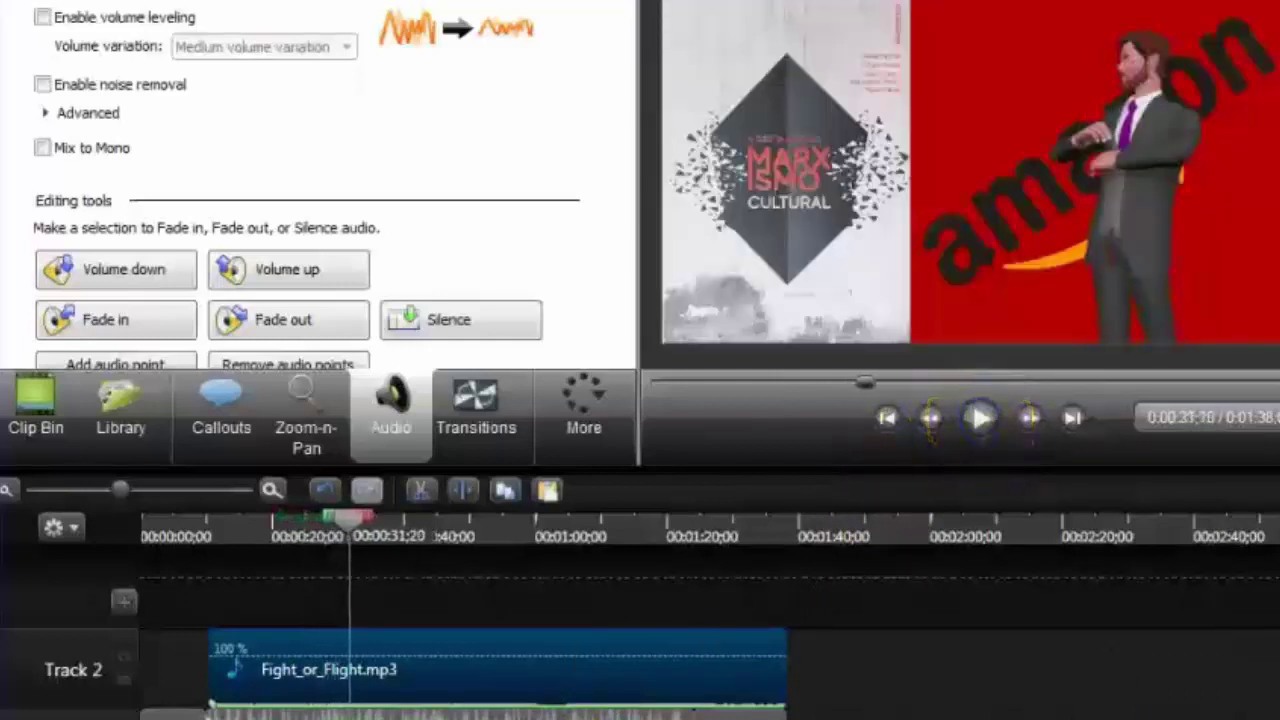
Step: Switch to Windows Explorer and copy the file name of the avatar video in the Downloads folder
left_click(215, 712)
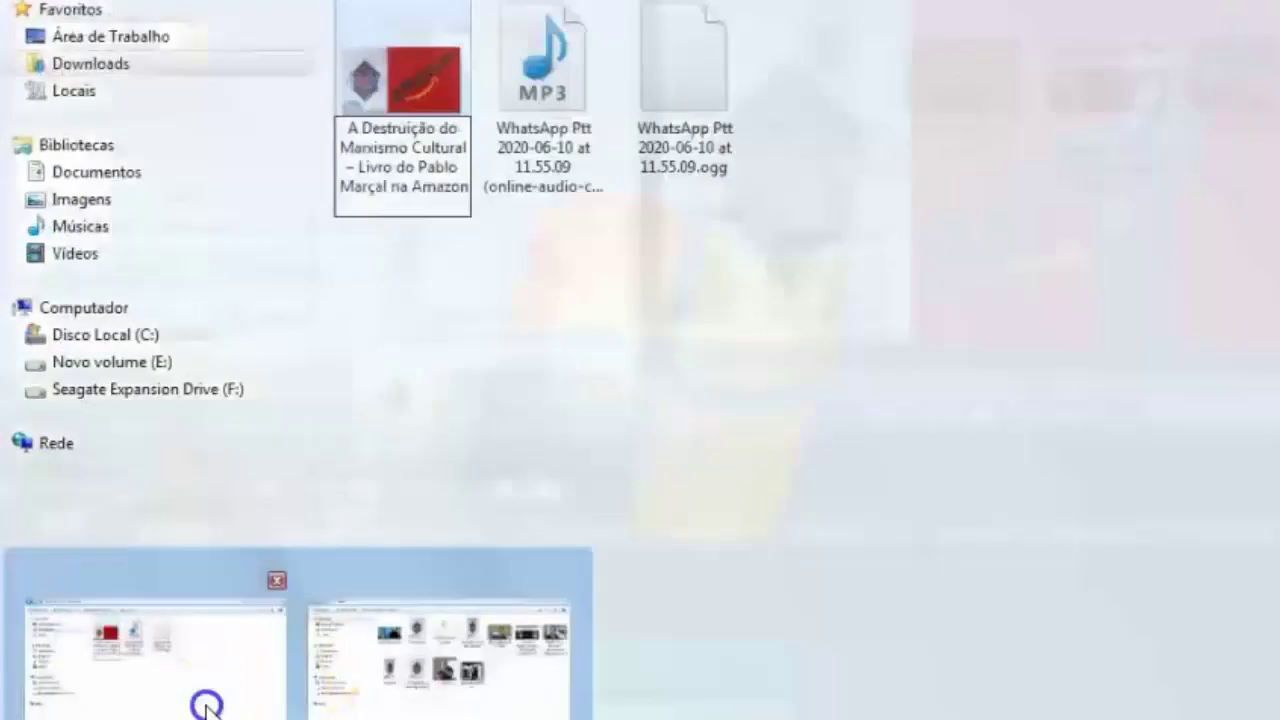
left_click(434, 168)
left_click(385, 200)
key("ctrl+c")
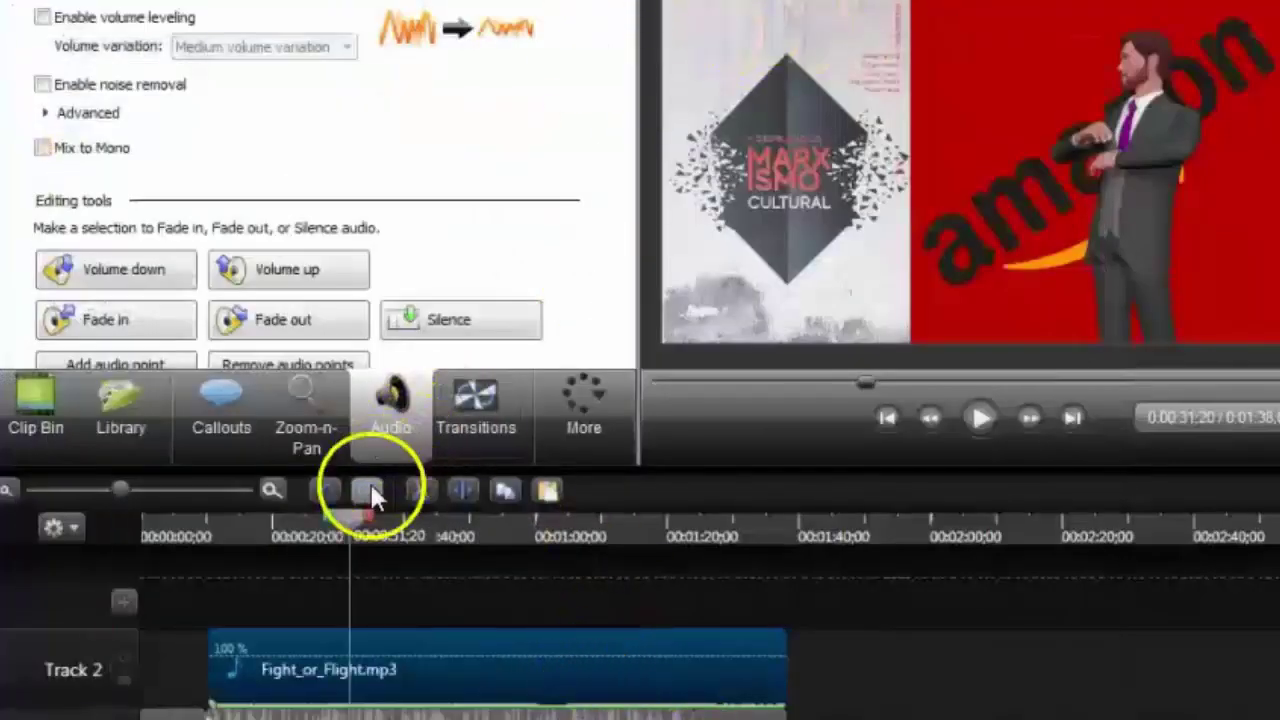
Step: Return to Camtasia Studio and preview the end of the video from about 1:18 through the closing image
left_click_drag(349, 520, 660, 535)
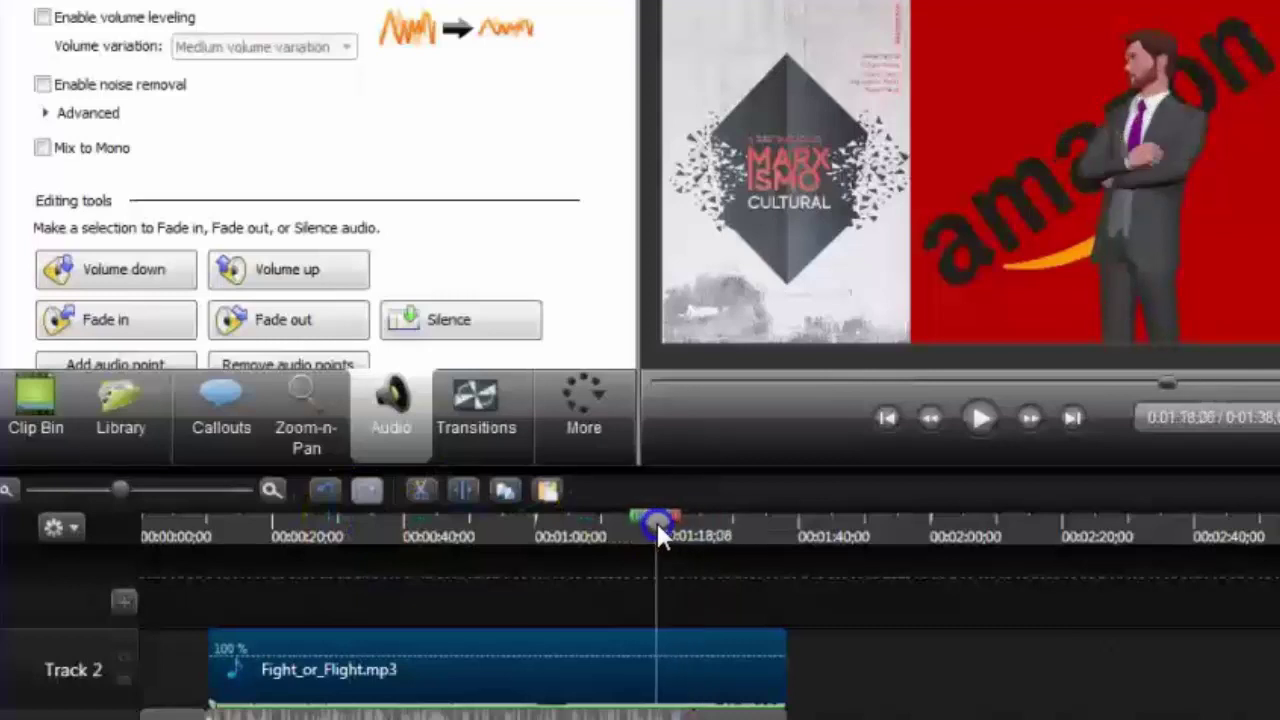
left_click(984, 421)
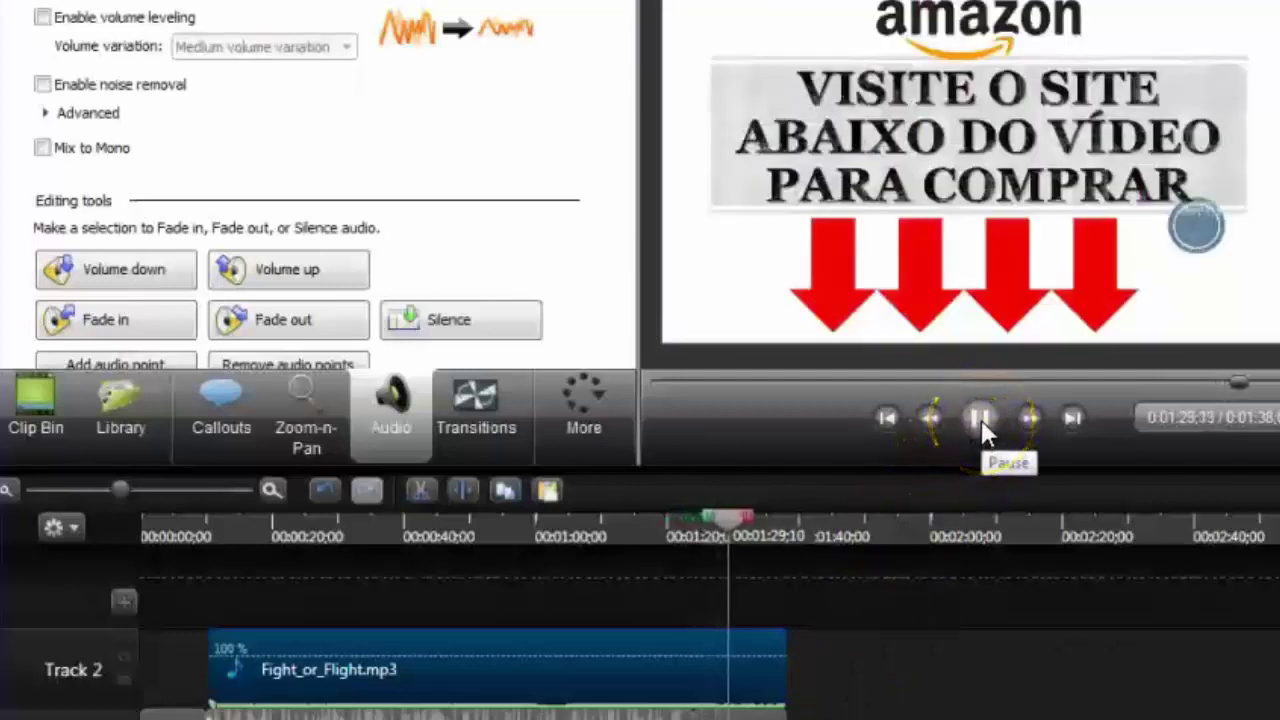
left_click(982, 420)
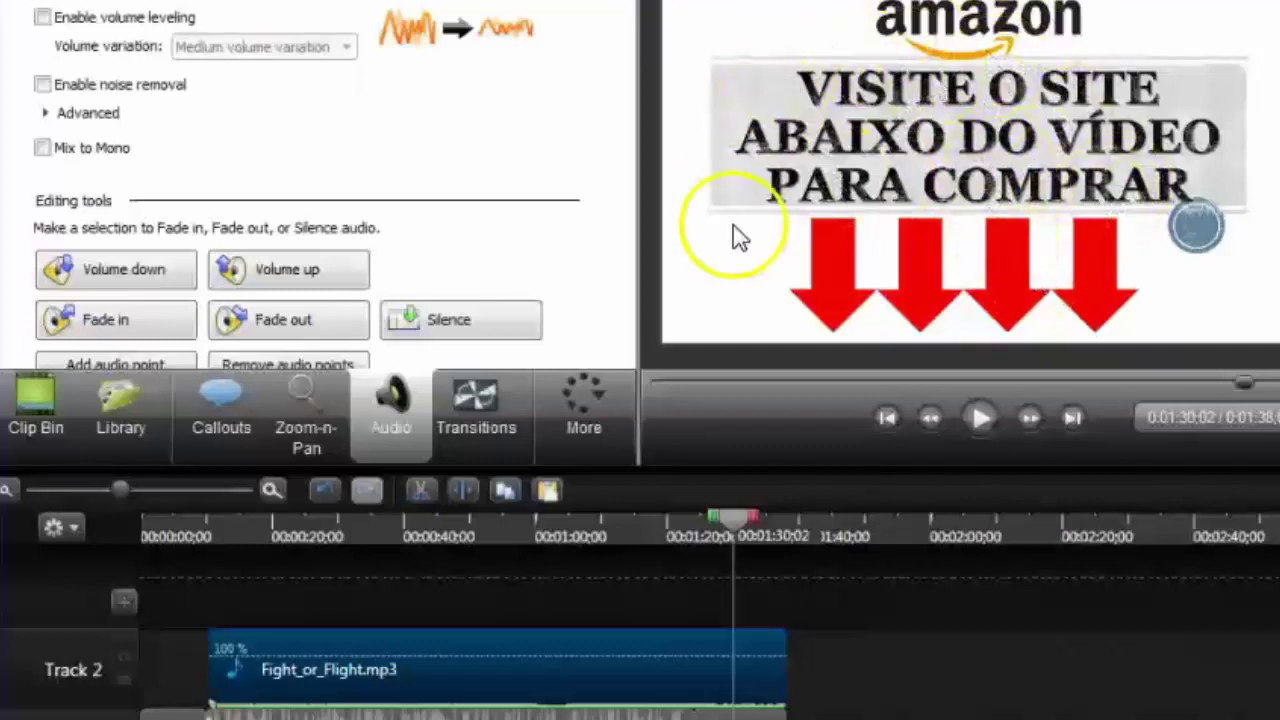
Step: Produce the video as MP4 only (up to 1080p), named "A Destruição do Marxismo Cultural – Livro do Pablo Marçal na Amazon", in the desktop videos folder
left_click(620, 2)
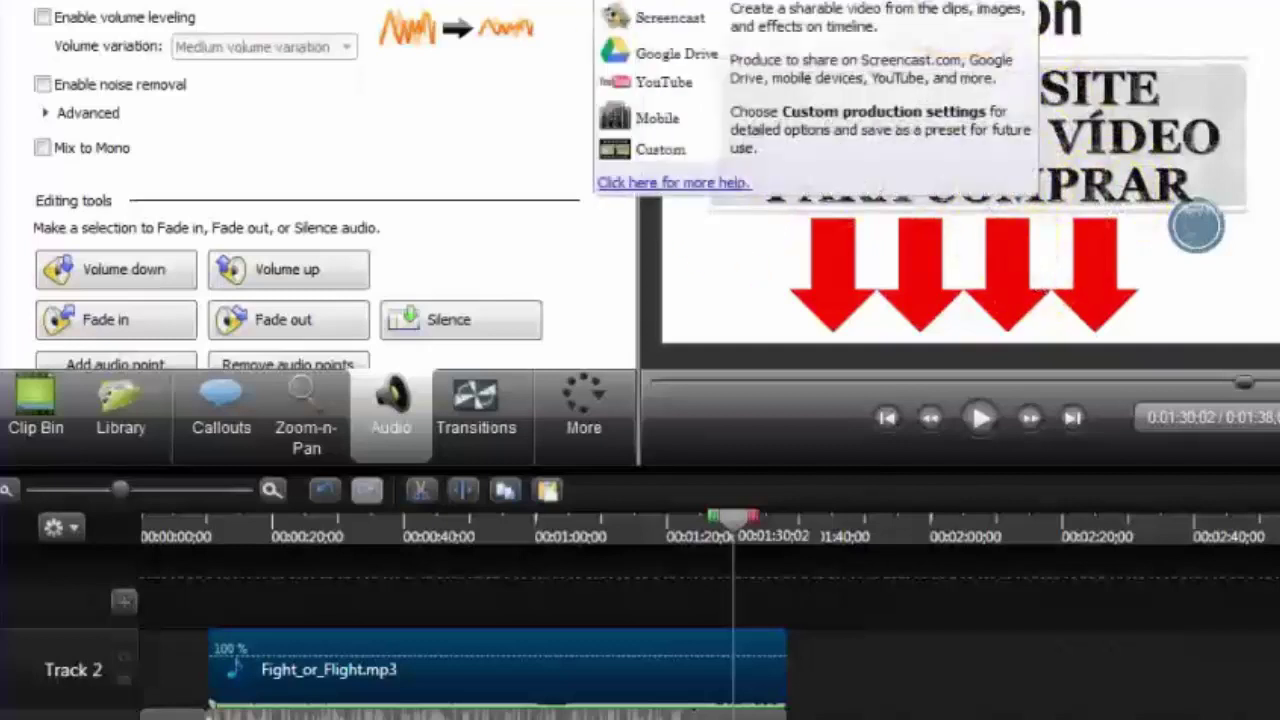
left_click(490, 2)
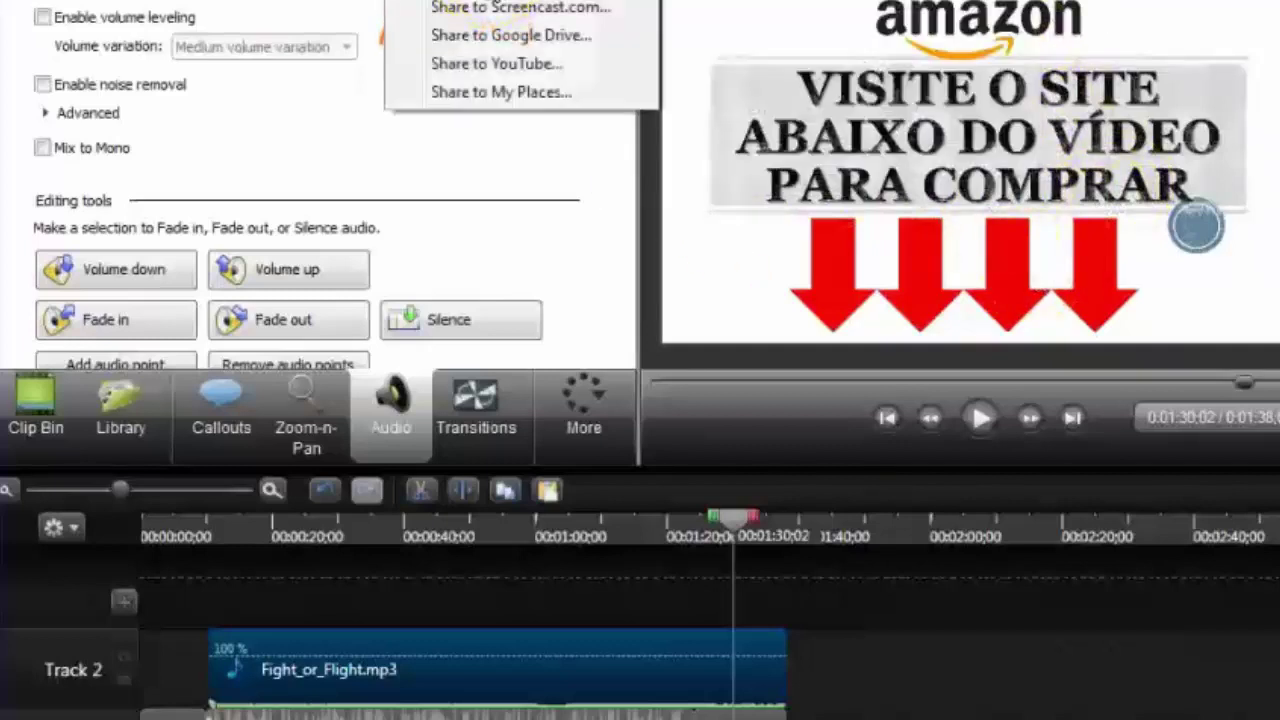
left_click(500, 2)
left_click(912, 124)
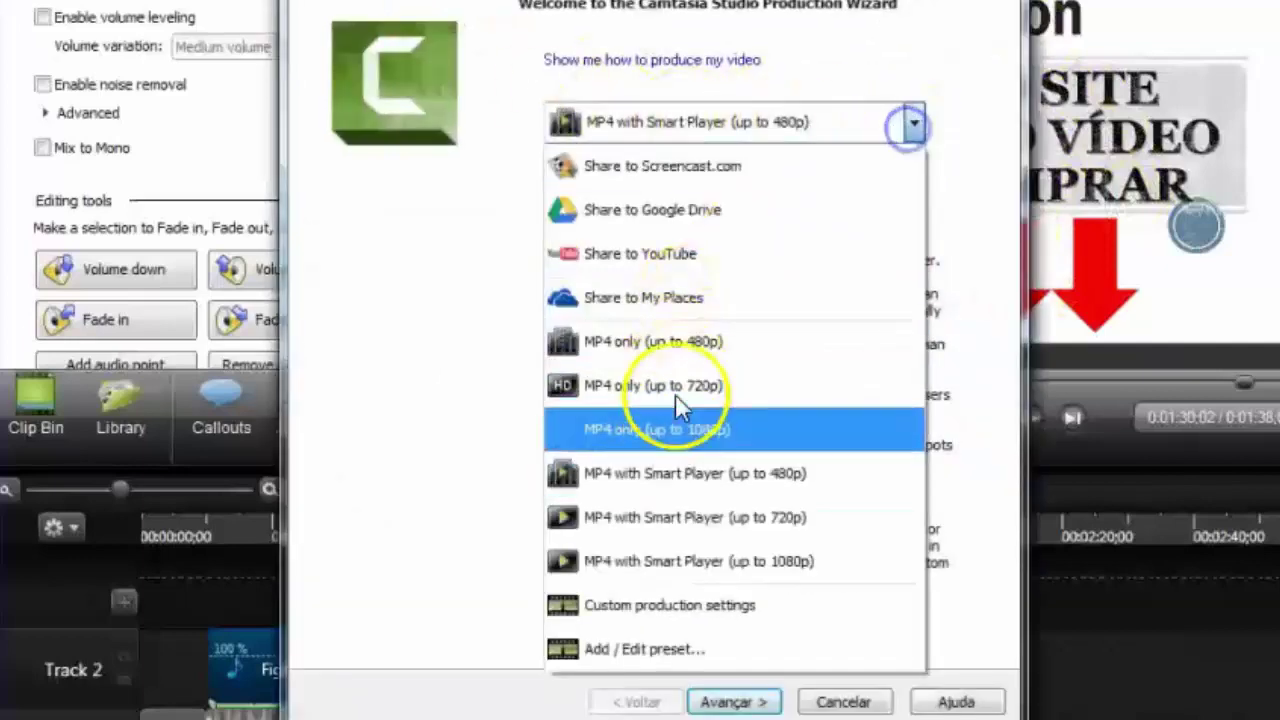
left_click(678, 428)
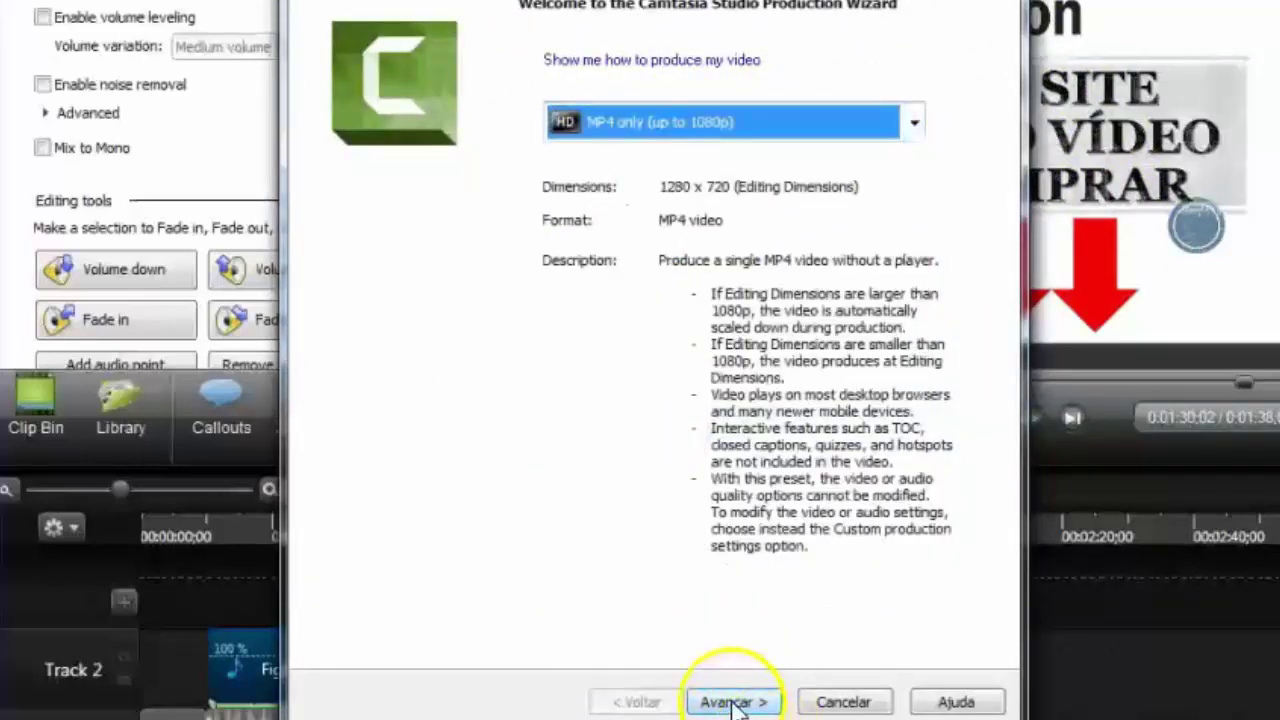
left_click(735, 703)
key("ctrl+v")
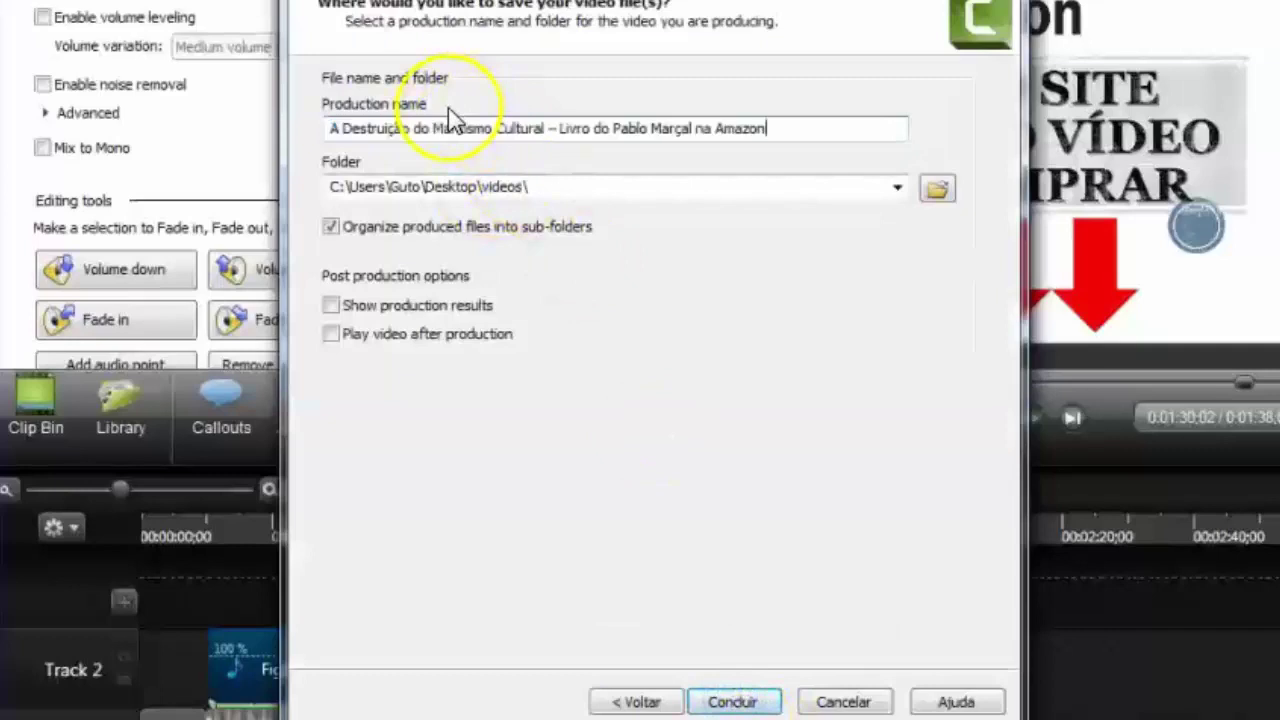
left_click(735, 702)
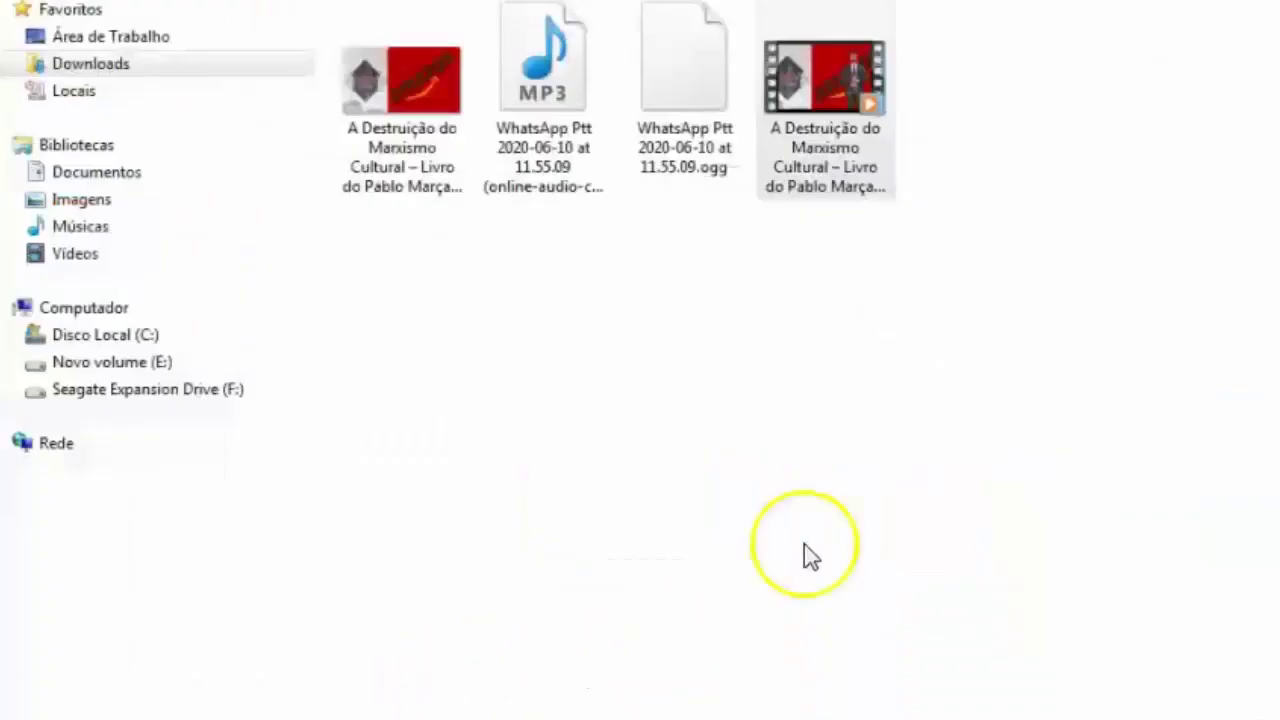
Step: Switch to Windows Explorer and play the original avatar video from the Downloads folder in the media player
left_click(845, 103)
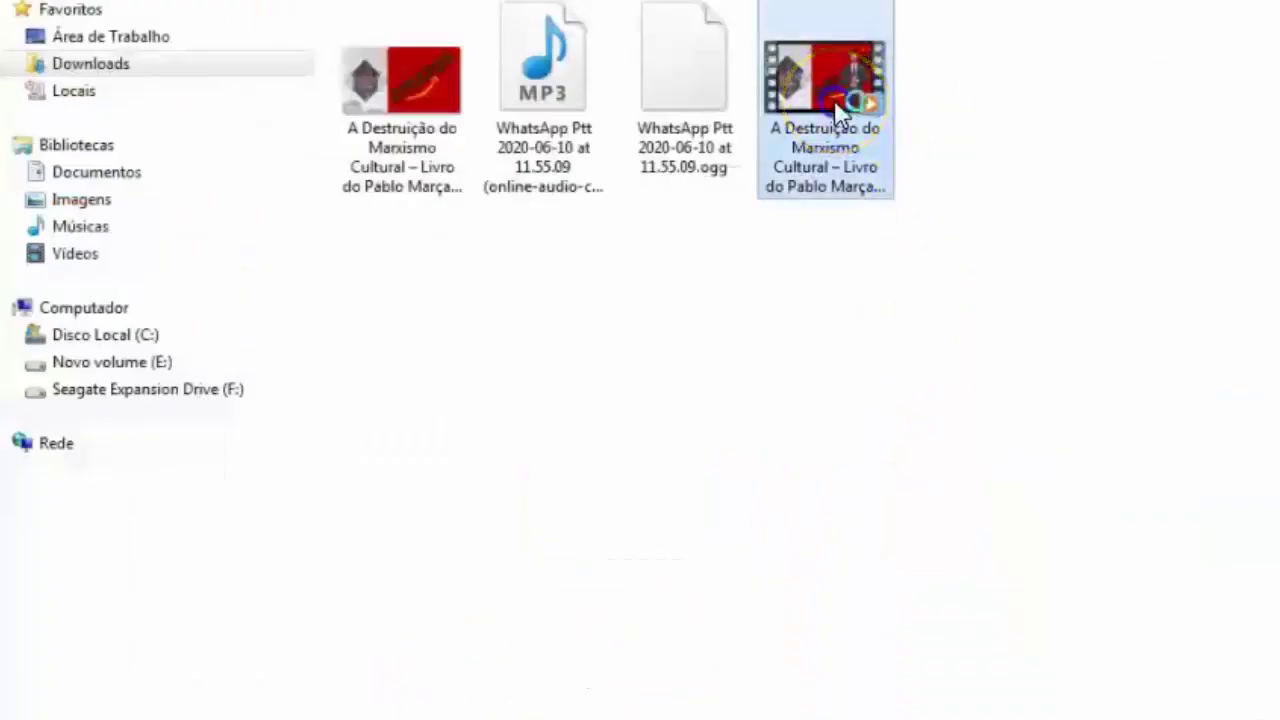
double_click(843, 143)
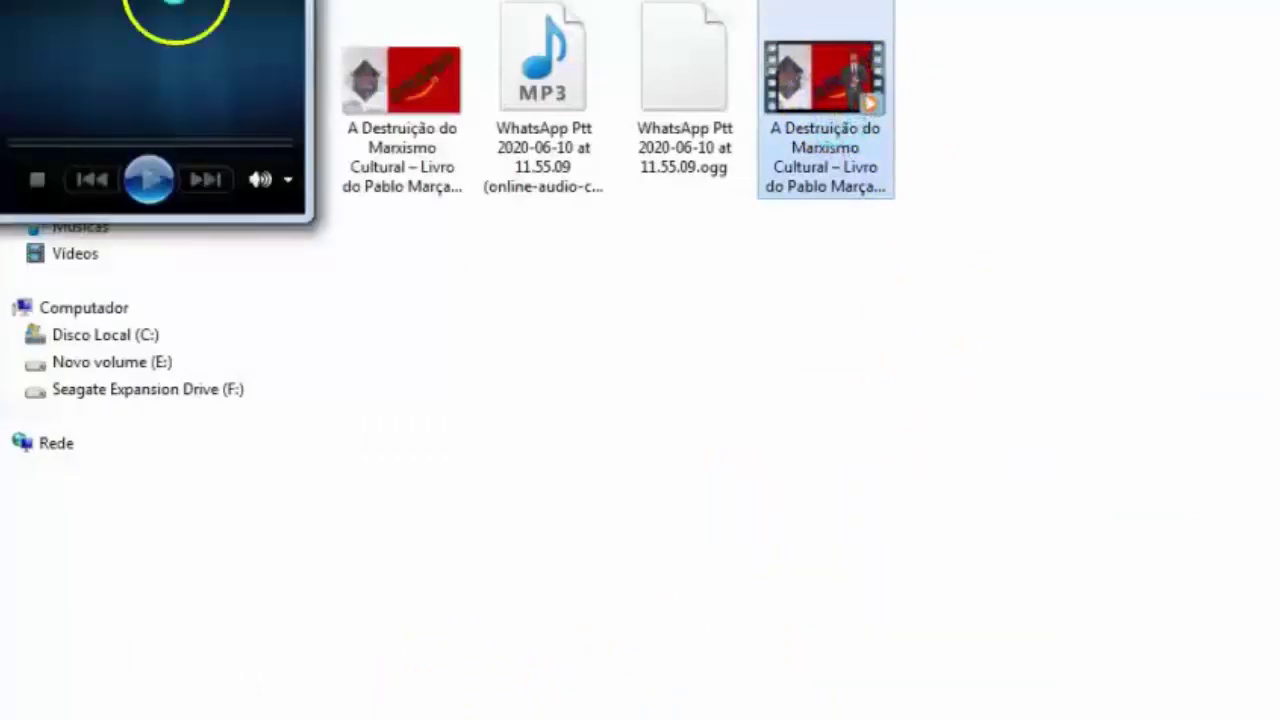
double_click(175, 10)
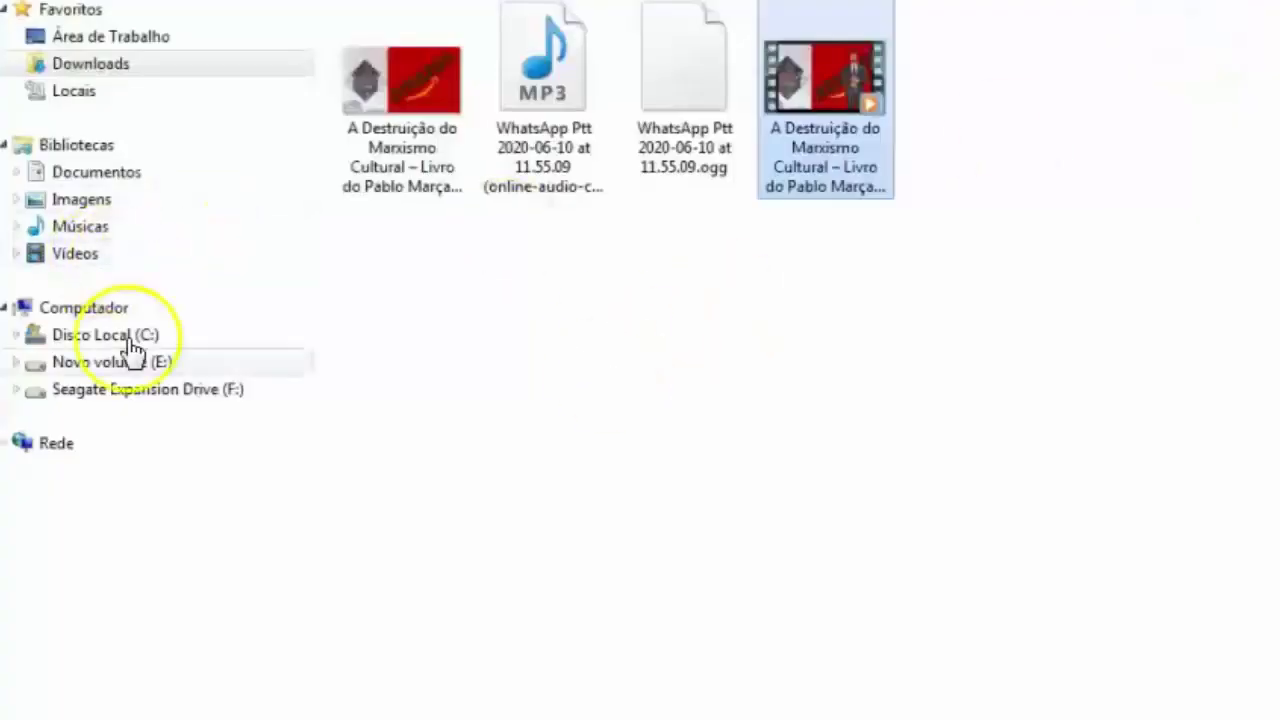
Step: Find the "A Destruição do Marxismo Cultural" folder among the produced videos on the desktop and open it
left_click(143, 38)
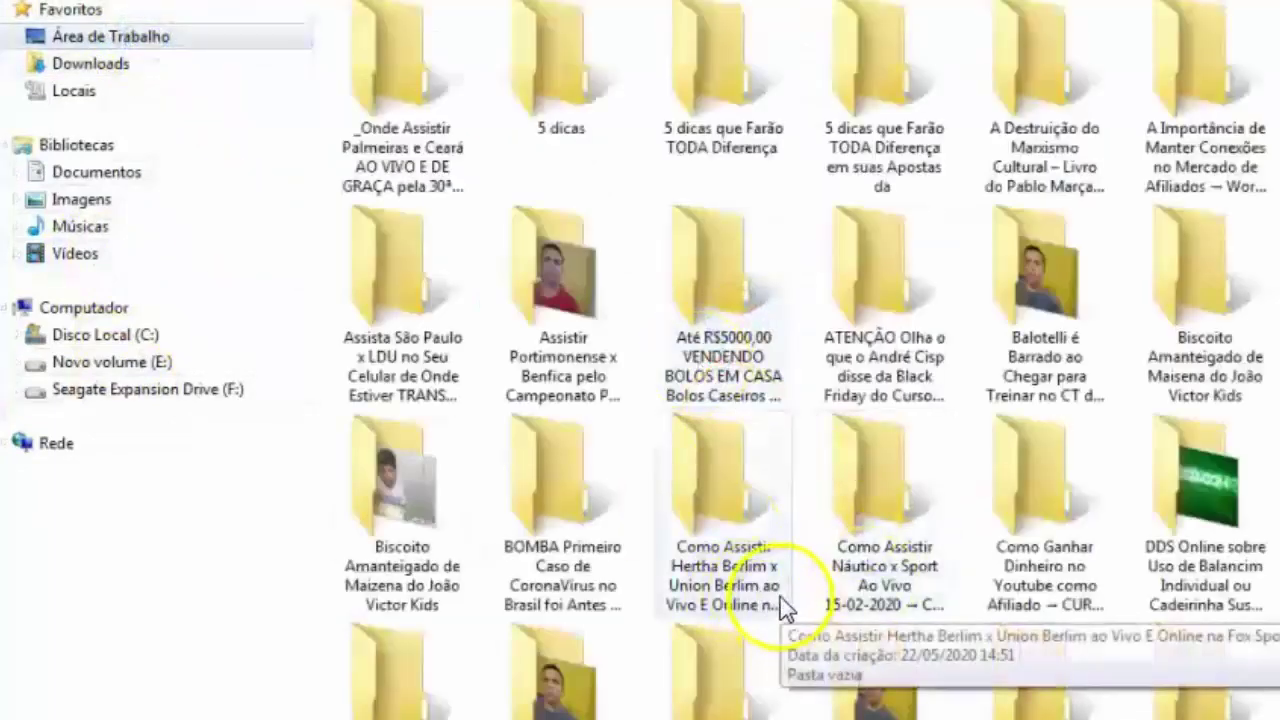
scroll(893, 515, "down", 10)
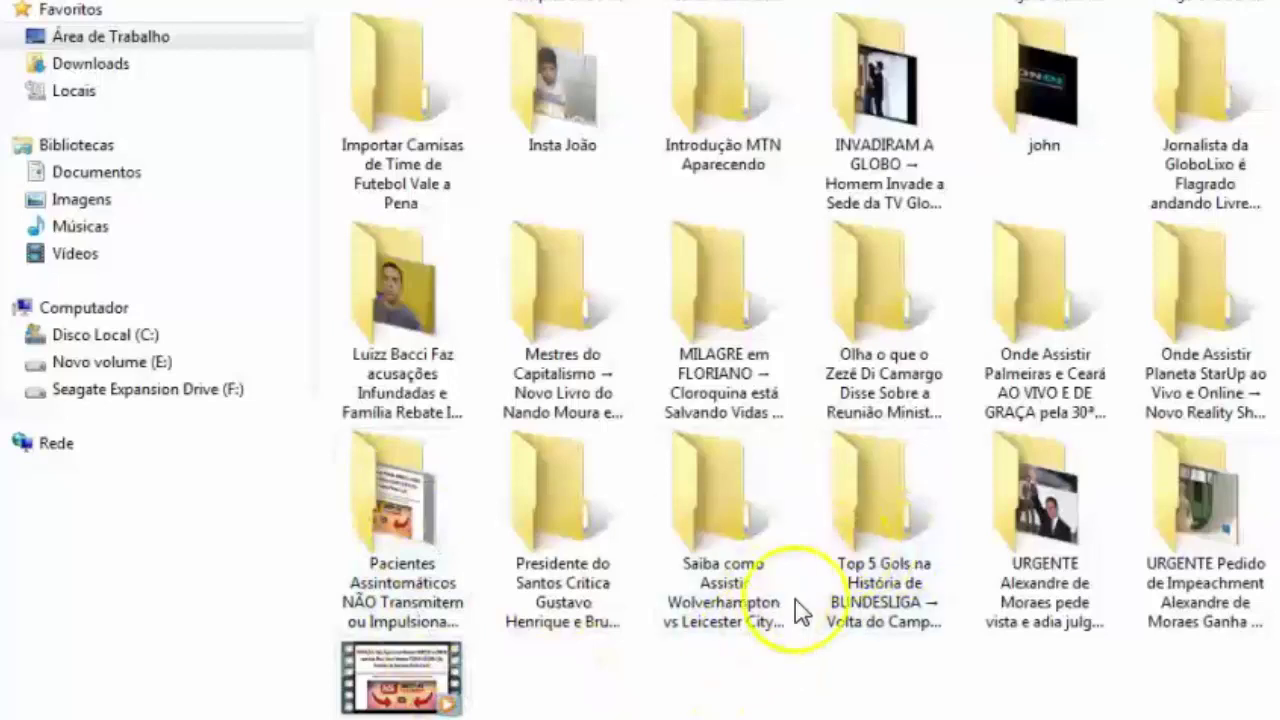
scroll(654, 352, "up", 4)
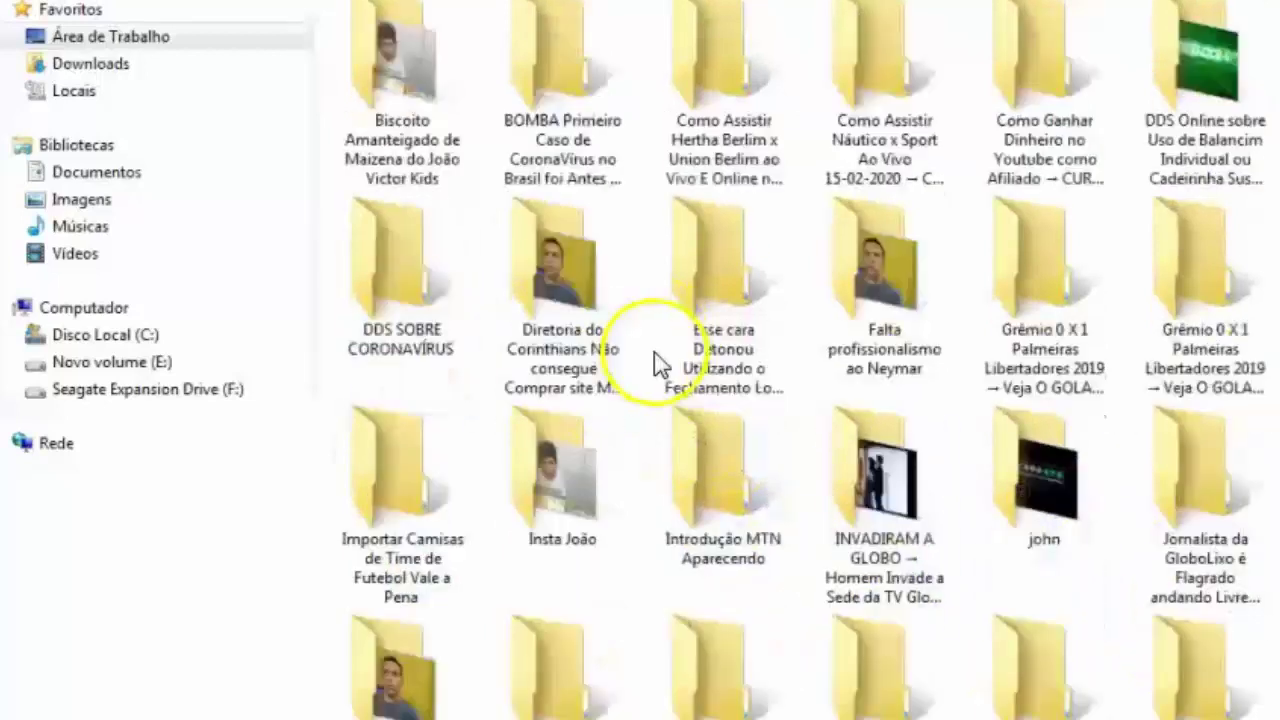
scroll(632, 455, "up", 3)
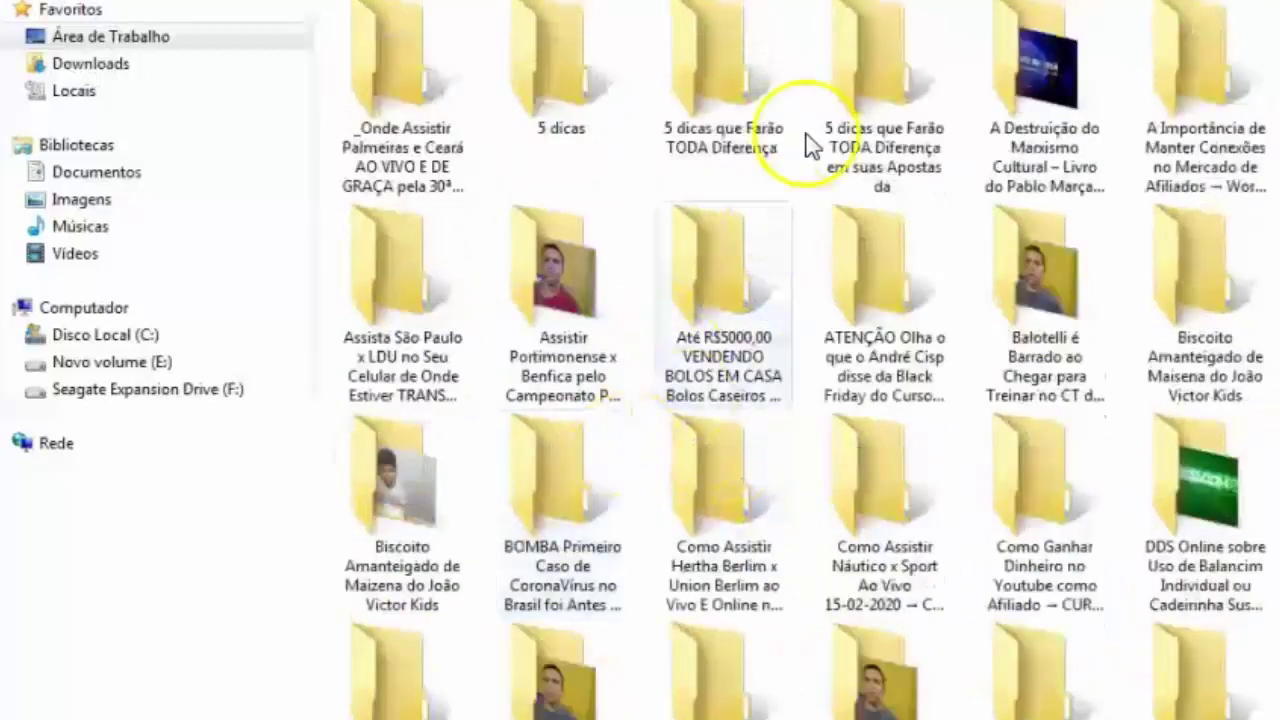
left_click(1041, 72)
double_click(1039, 63)
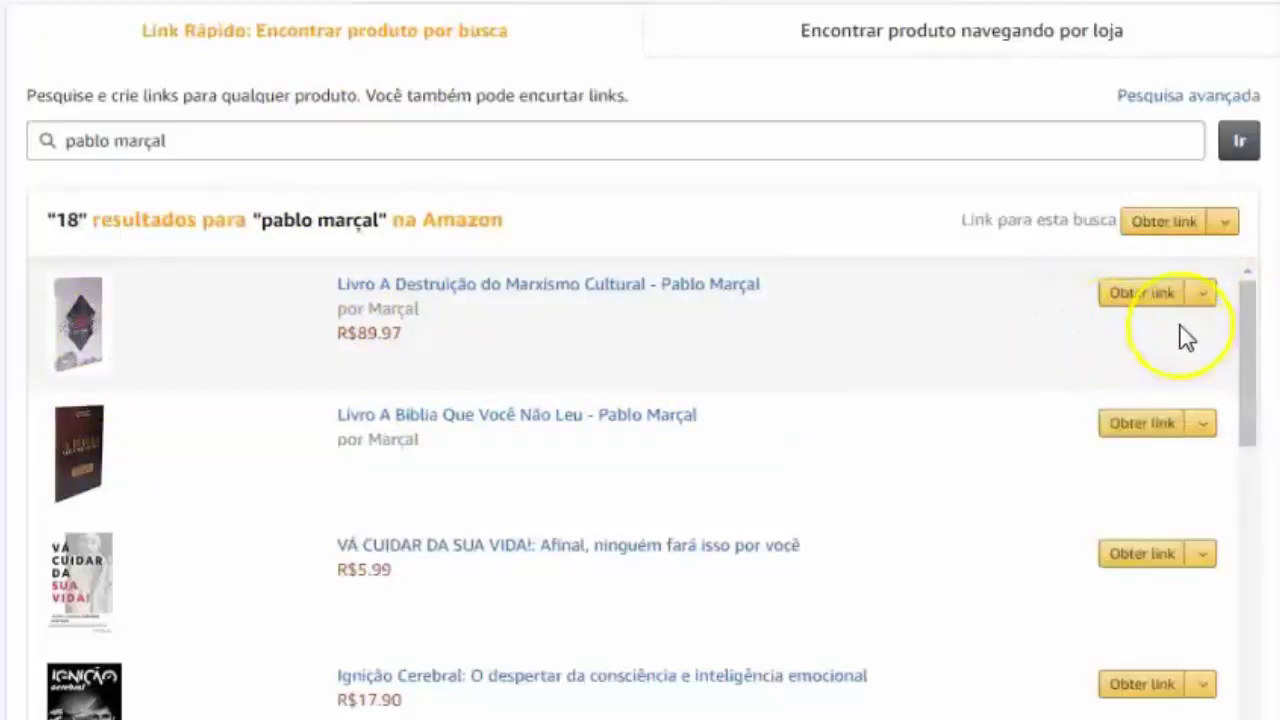
Step: Switch to Amazon Associates and copy the text-only shortened link for the book "Livro A Destruição do Marxismo Cultural"
left_click(1132, 296)
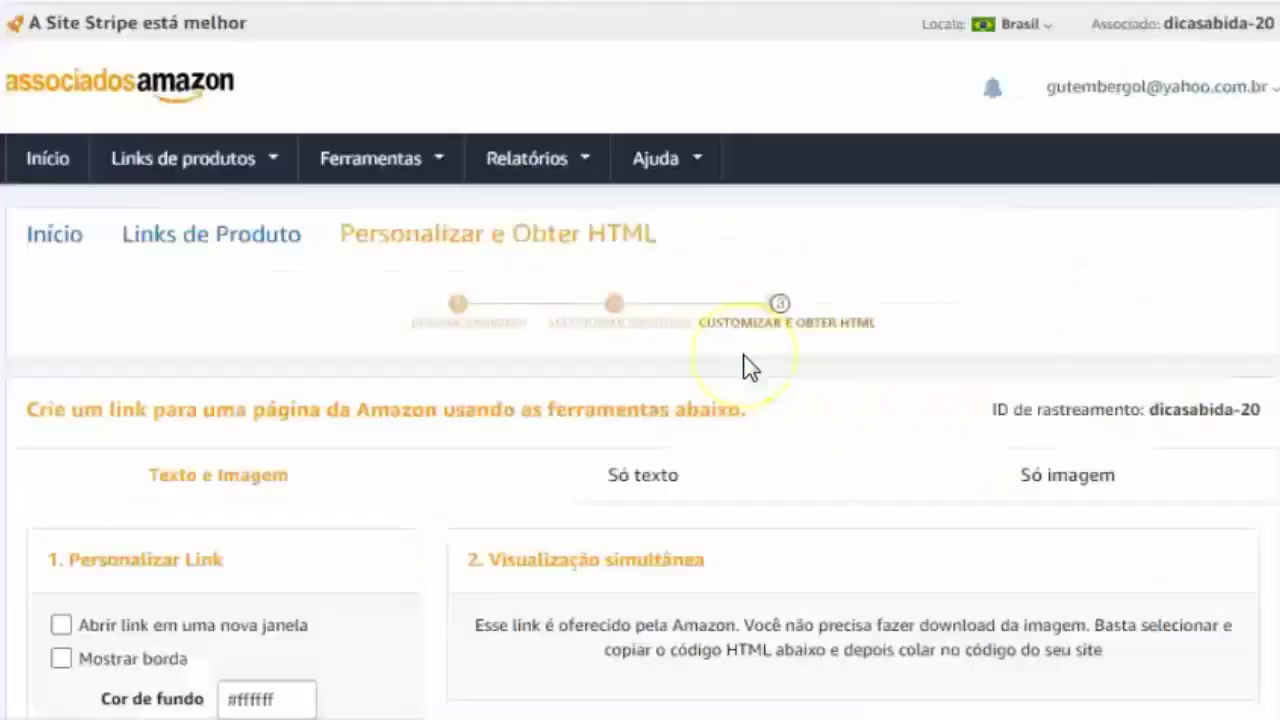
scroll(643, 543, "down", 3)
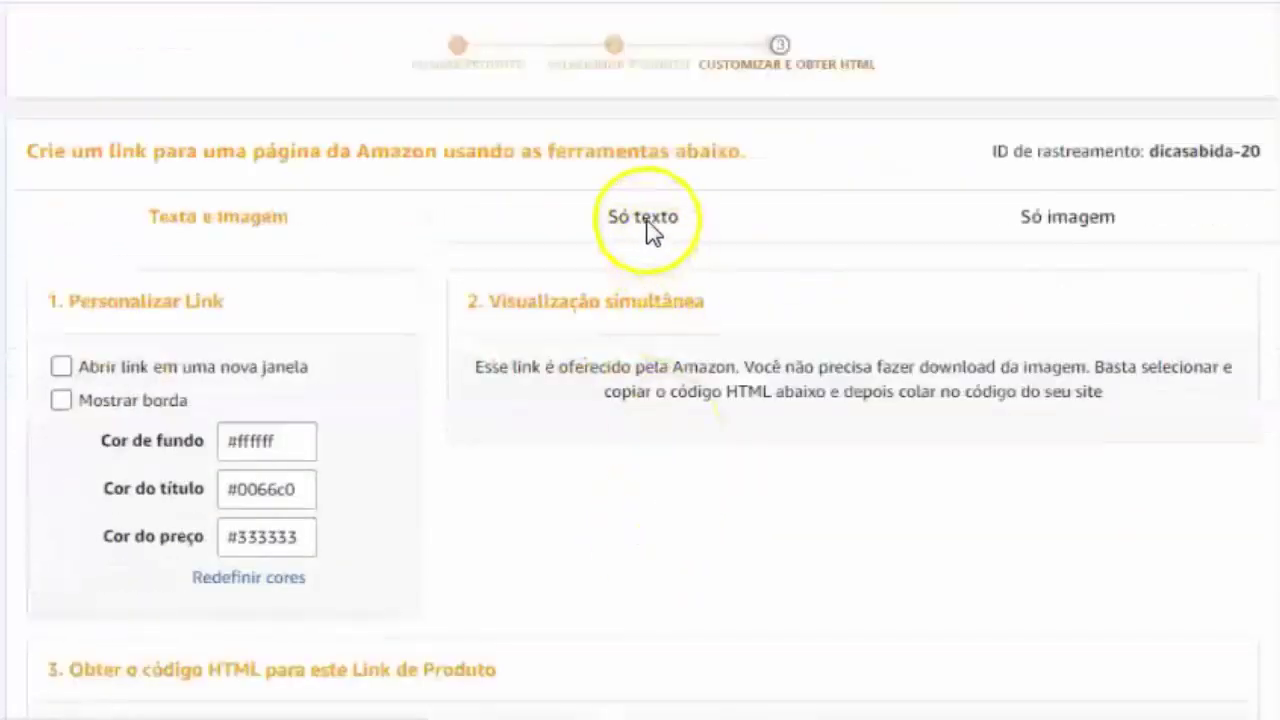
left_click(642, 221)
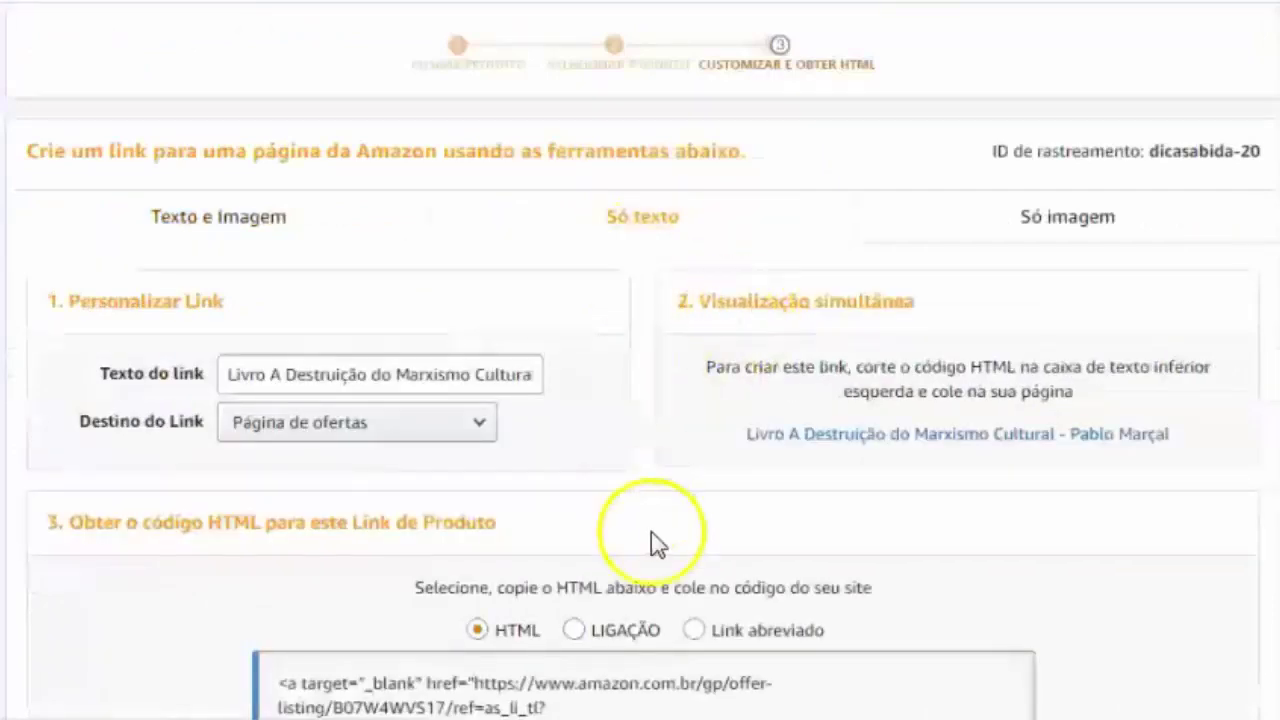
scroll(665, 560, "down", 3)
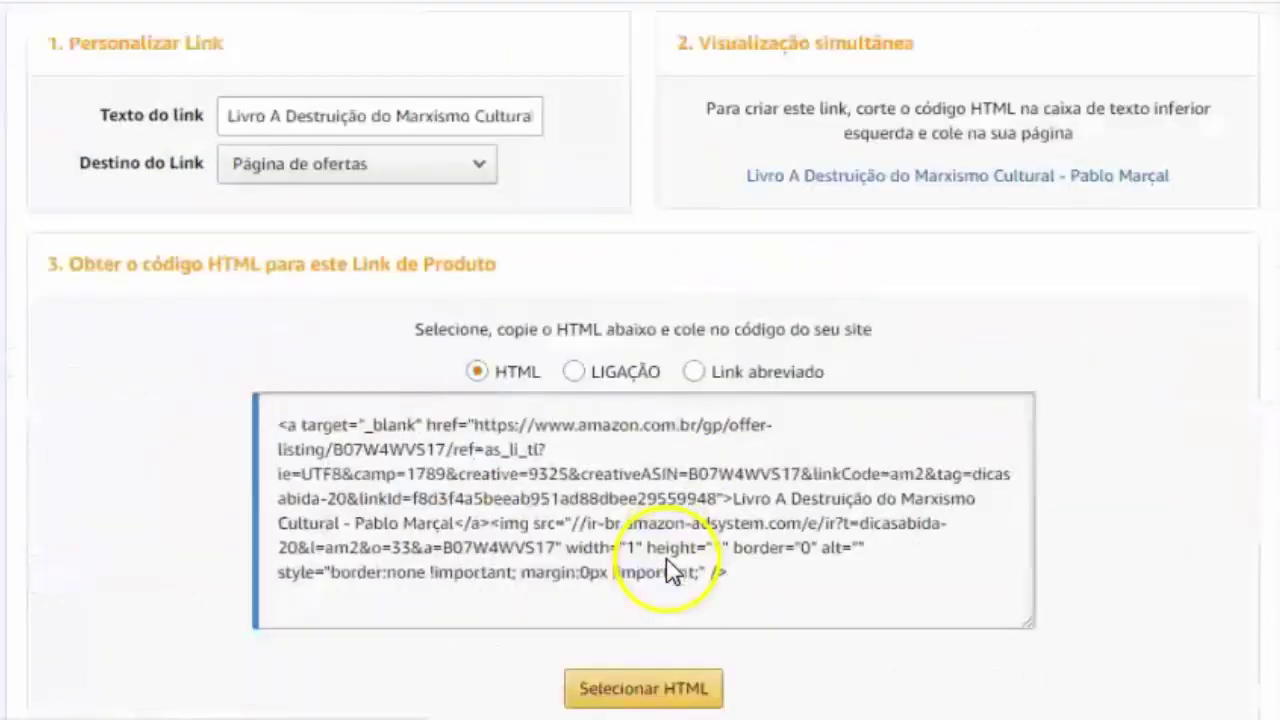
left_click(694, 372)
left_click_drag(471, 424, 302, 427)
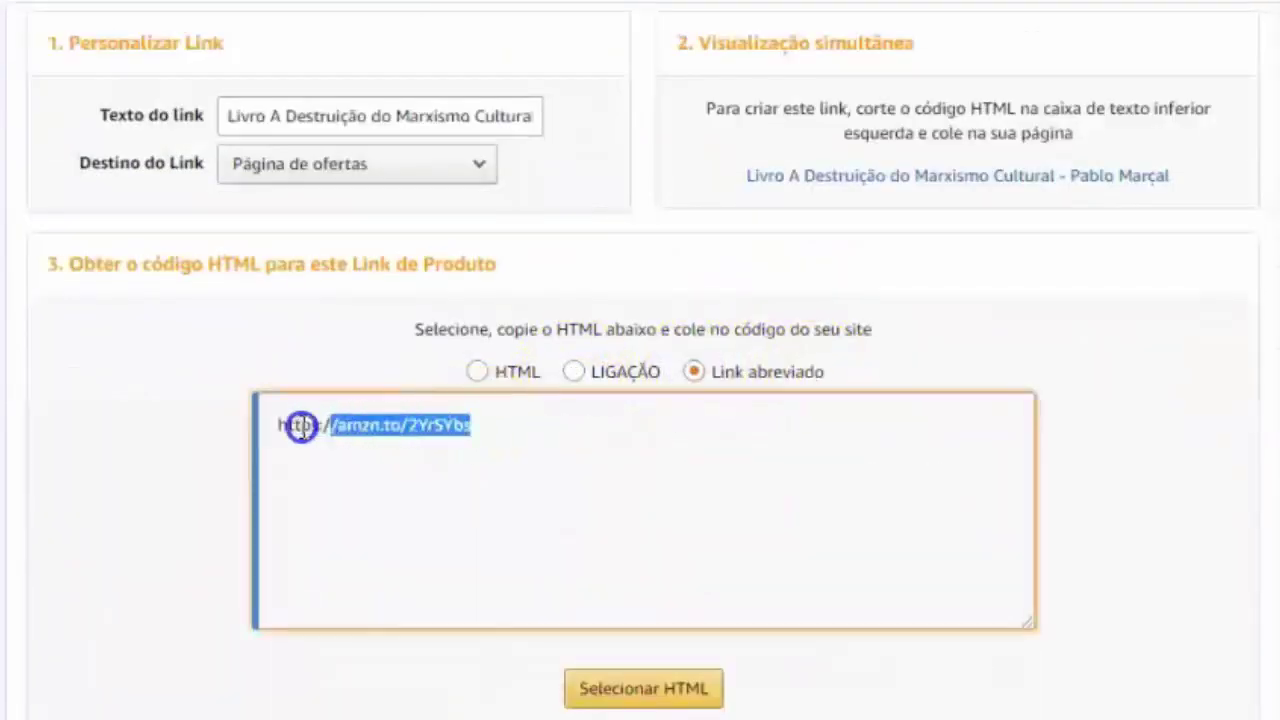
right_click(305, 432)
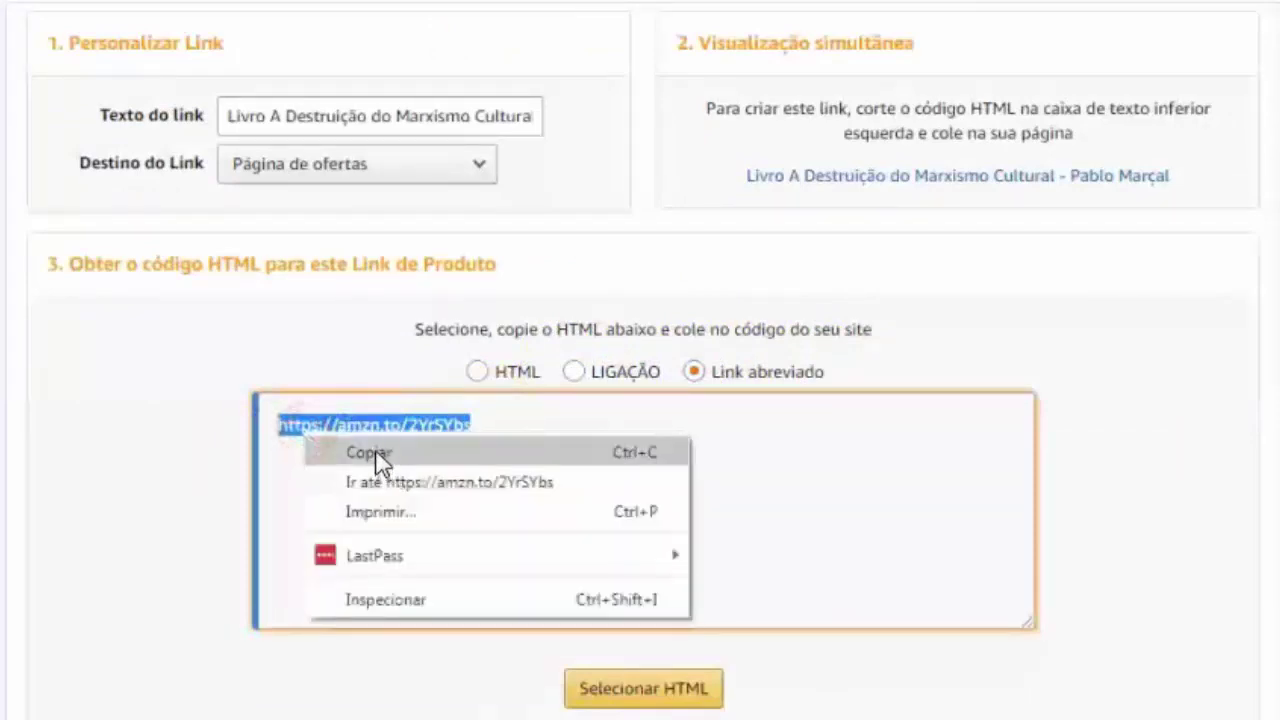
left_click(370, 455)
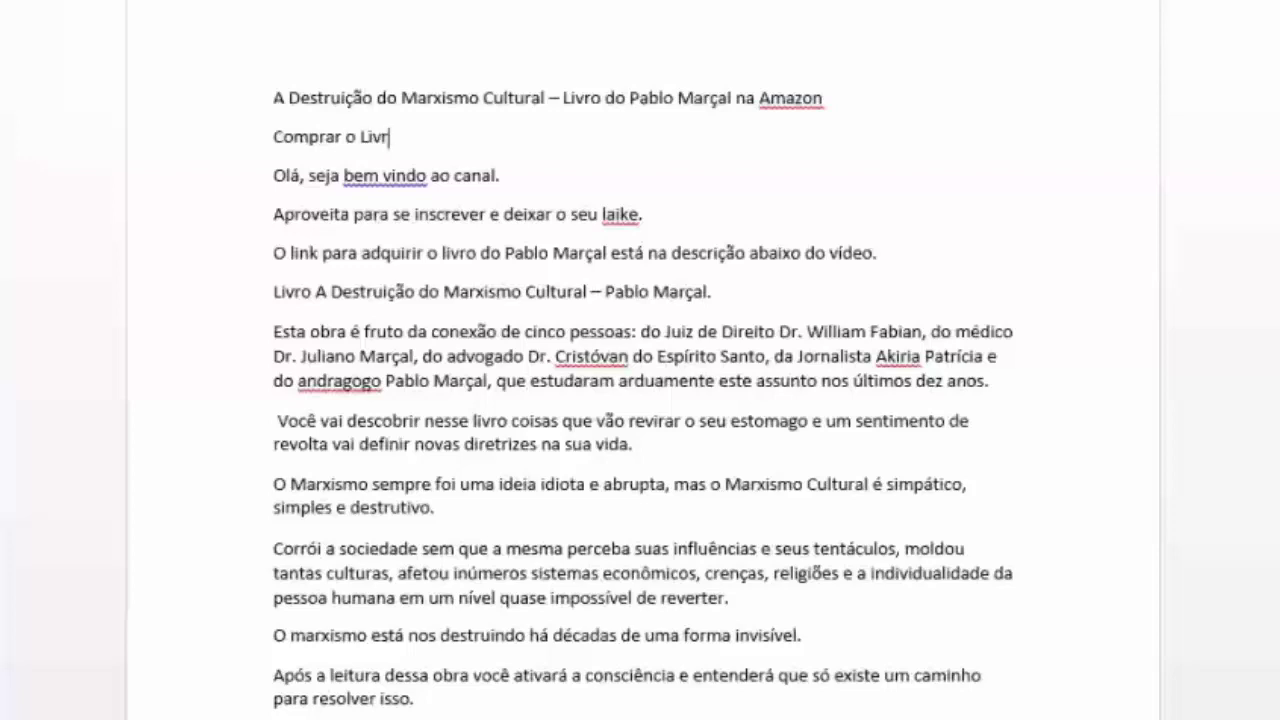
left_click(271, 137)
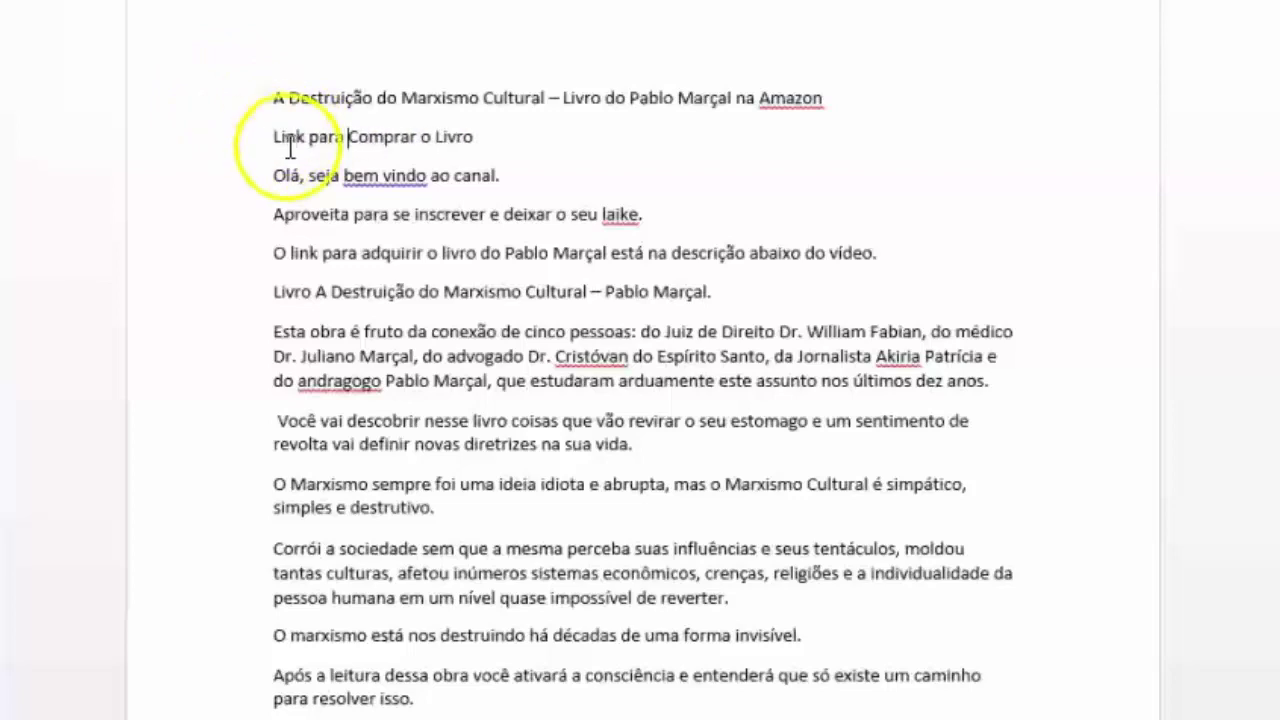
left_click(477, 138)
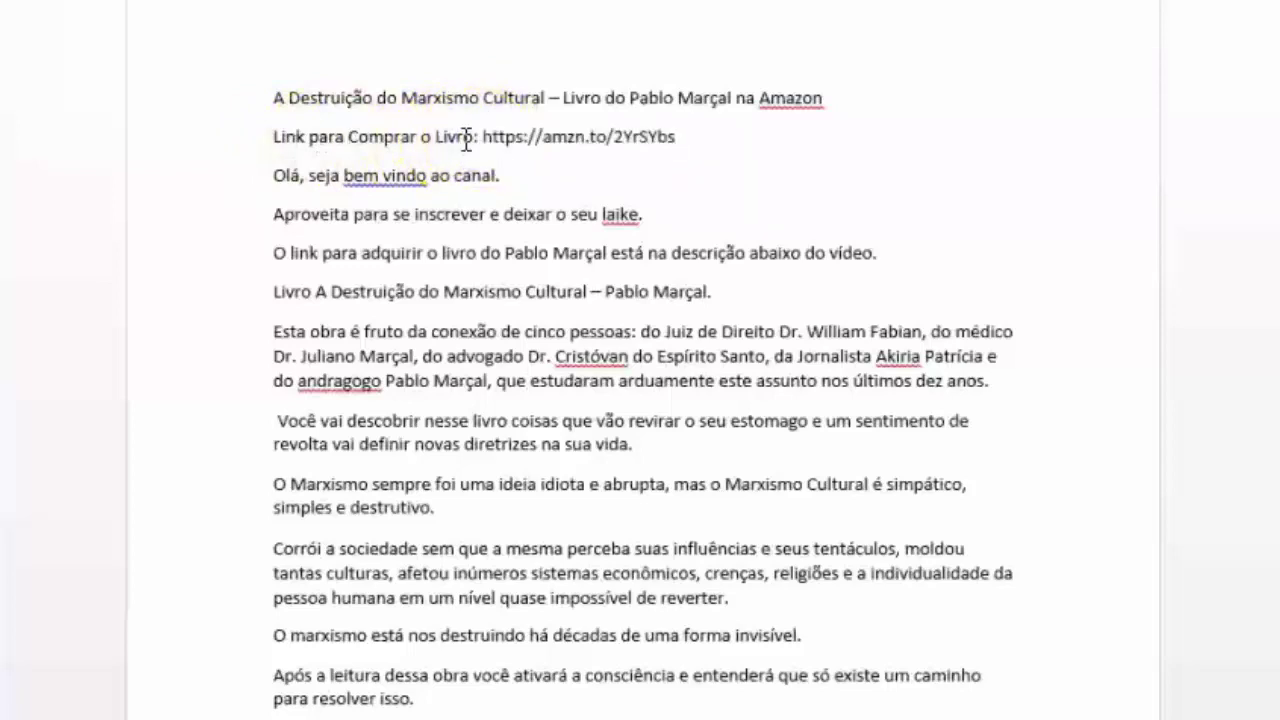
left_click(302, 95)
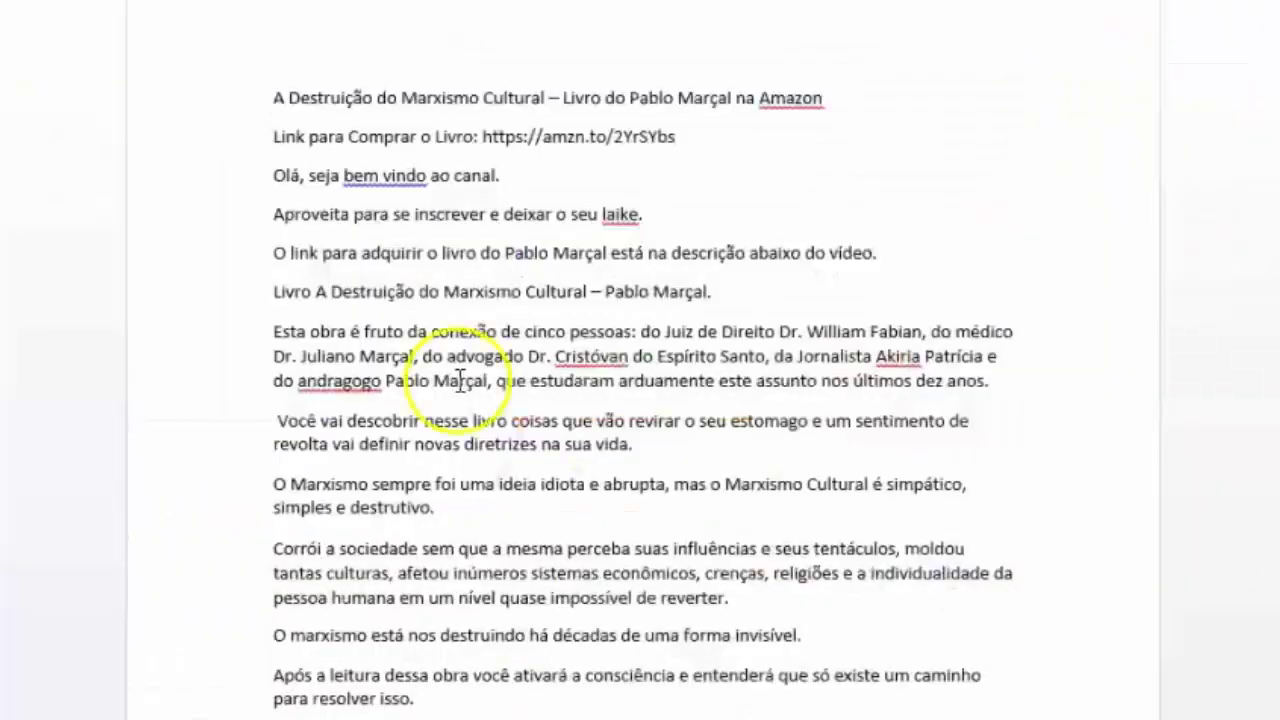
left_click_drag(275, 97, 534, 475)
right_click(398, 205)
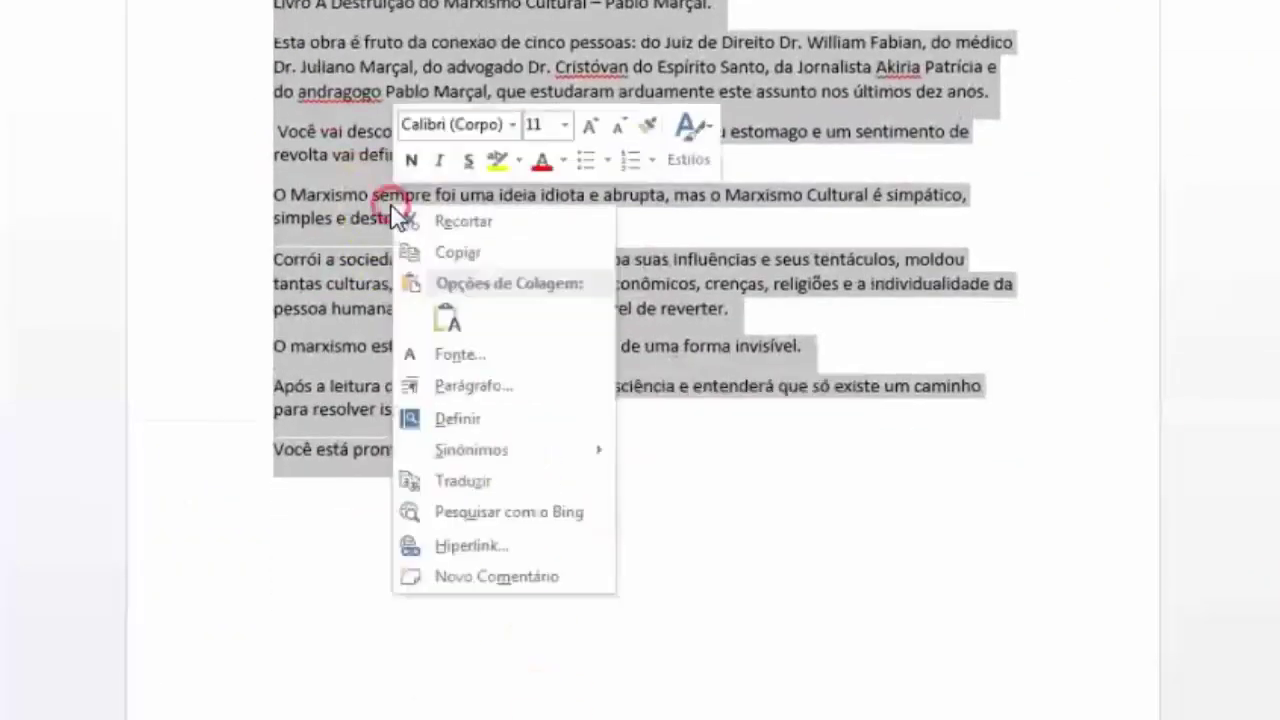
left_click(463, 248)
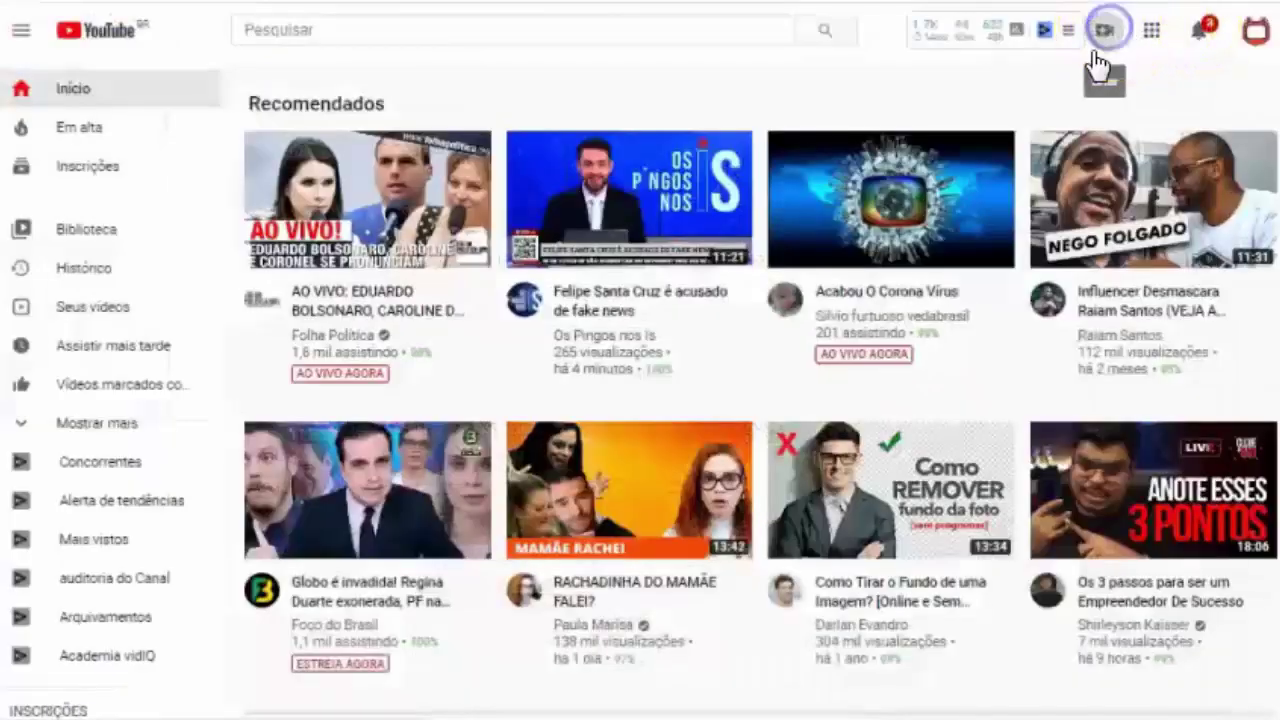
Step: Switch to YouTube and start a video upload with the produced "A Destruição do Marxismo Cultural – Livro do Pablo Marçal na Amazon" file from the desktop
left_click(1104, 32)
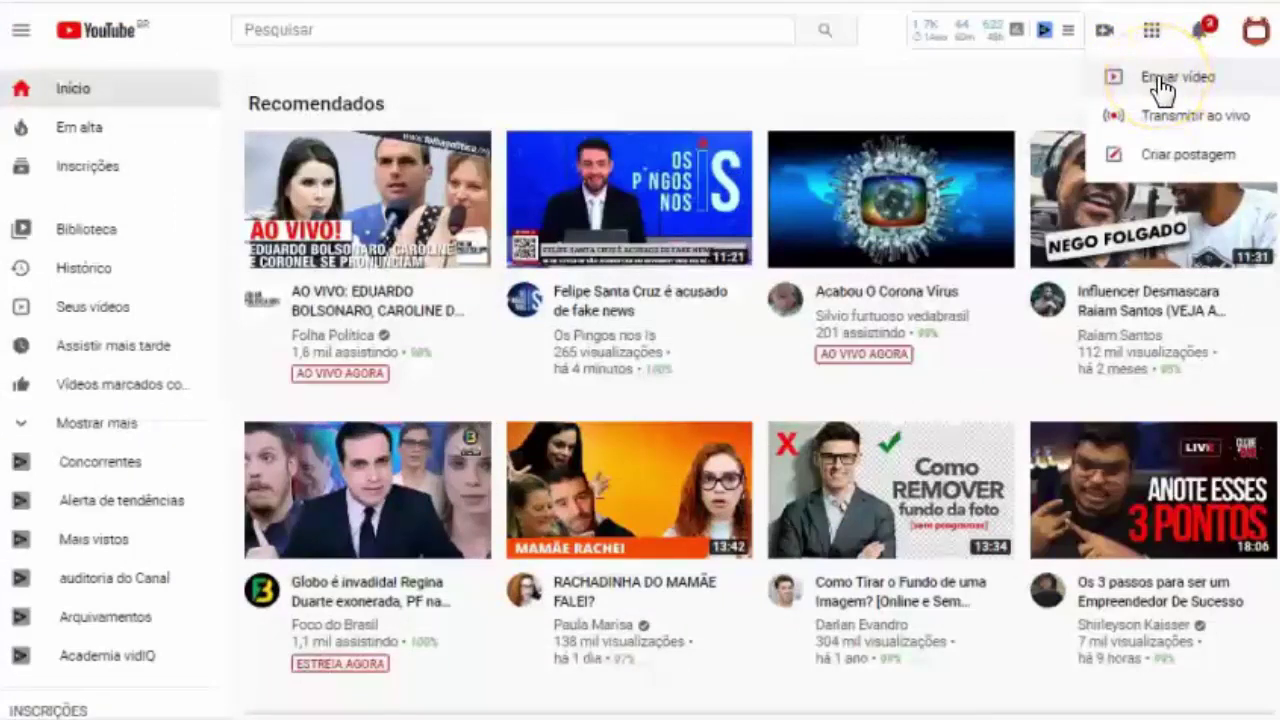
key("Escape")
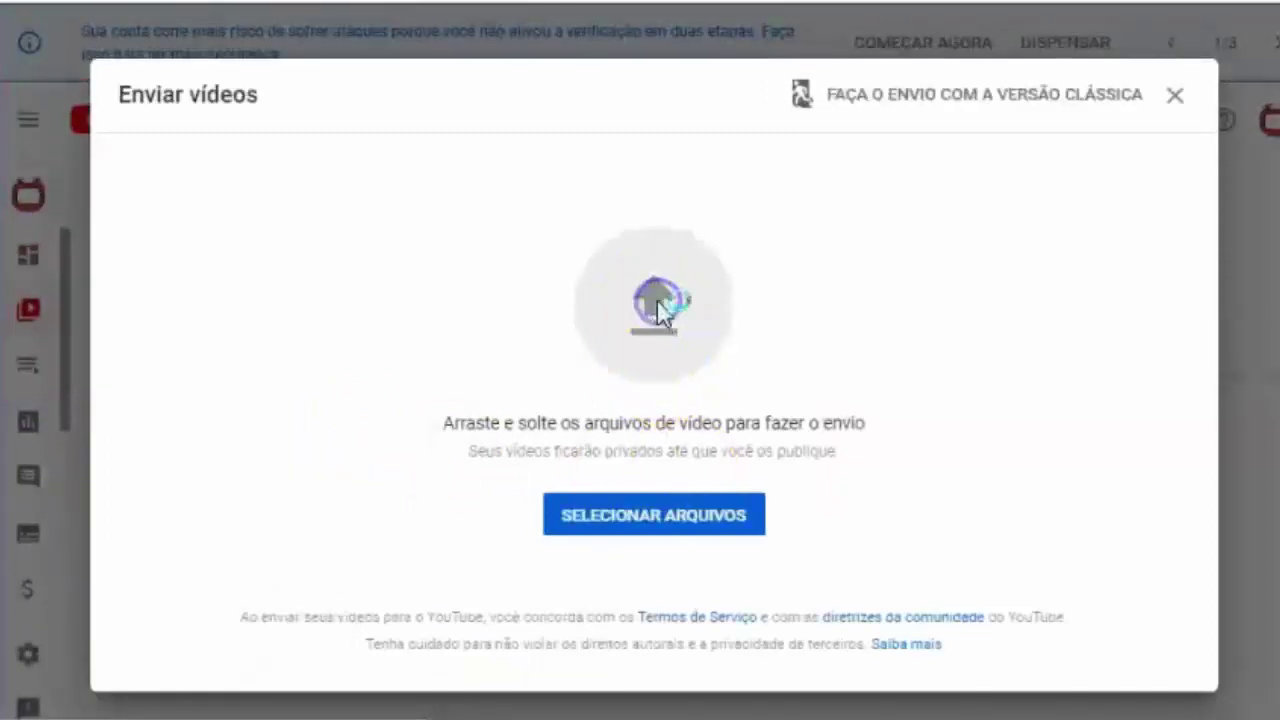
left_click(609, 366)
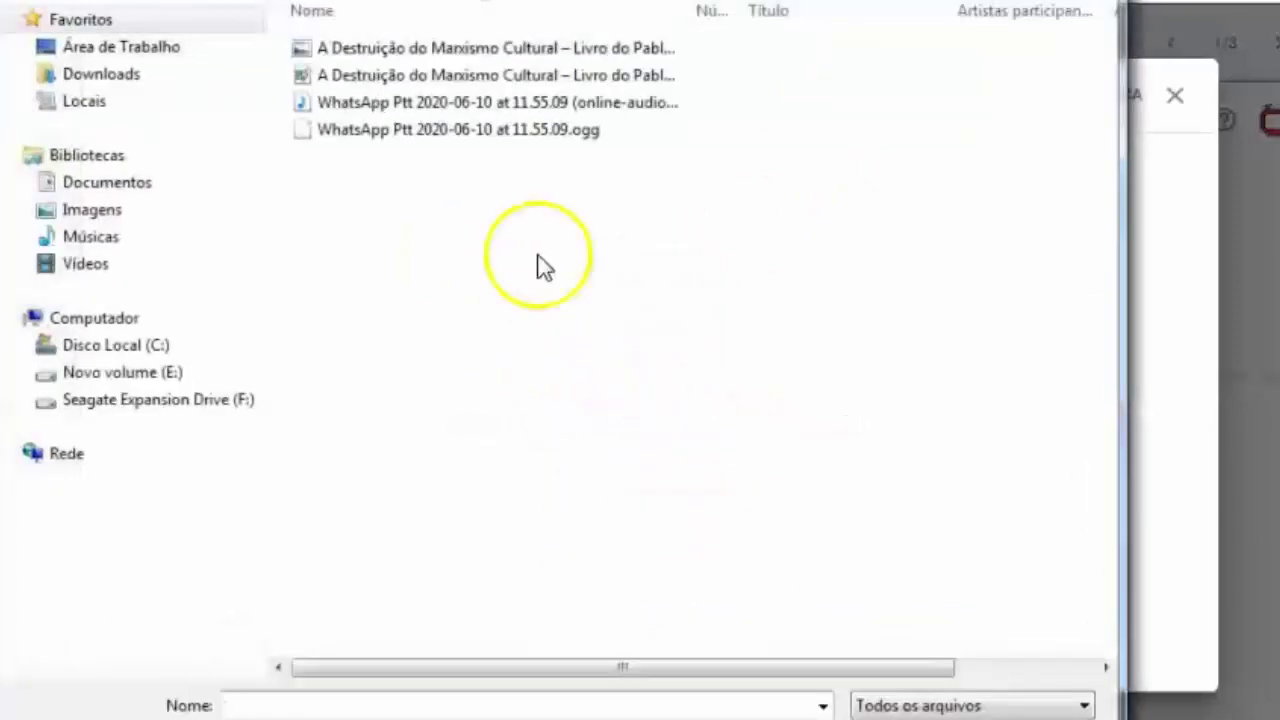
left_click(160, 48)
double_click(655, 250)
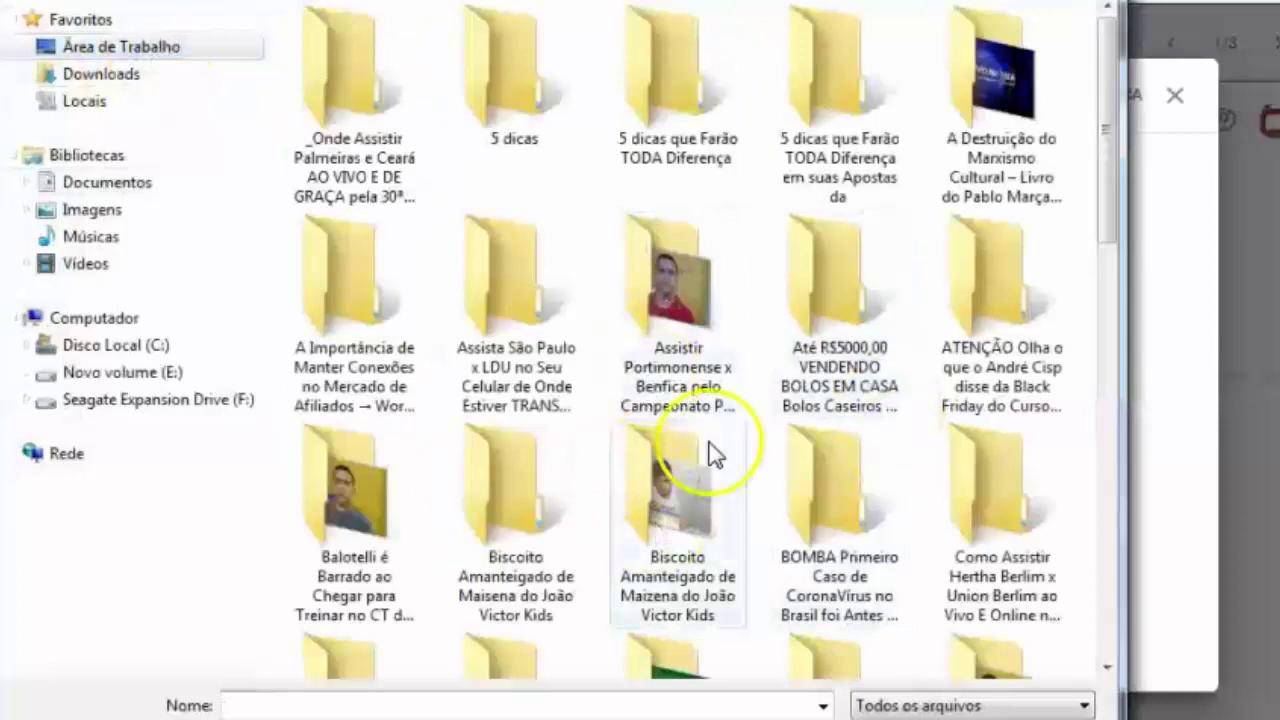
double_click(1005, 80)
left_click(345, 82)
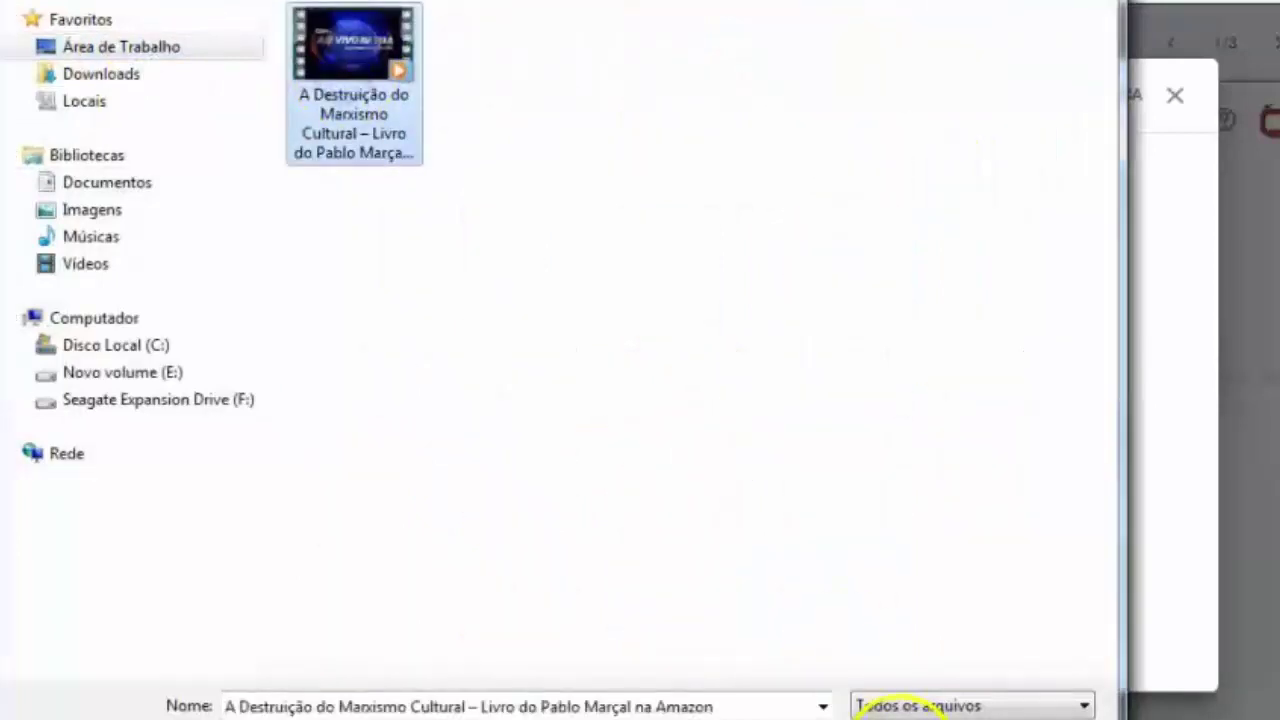
key("Return")
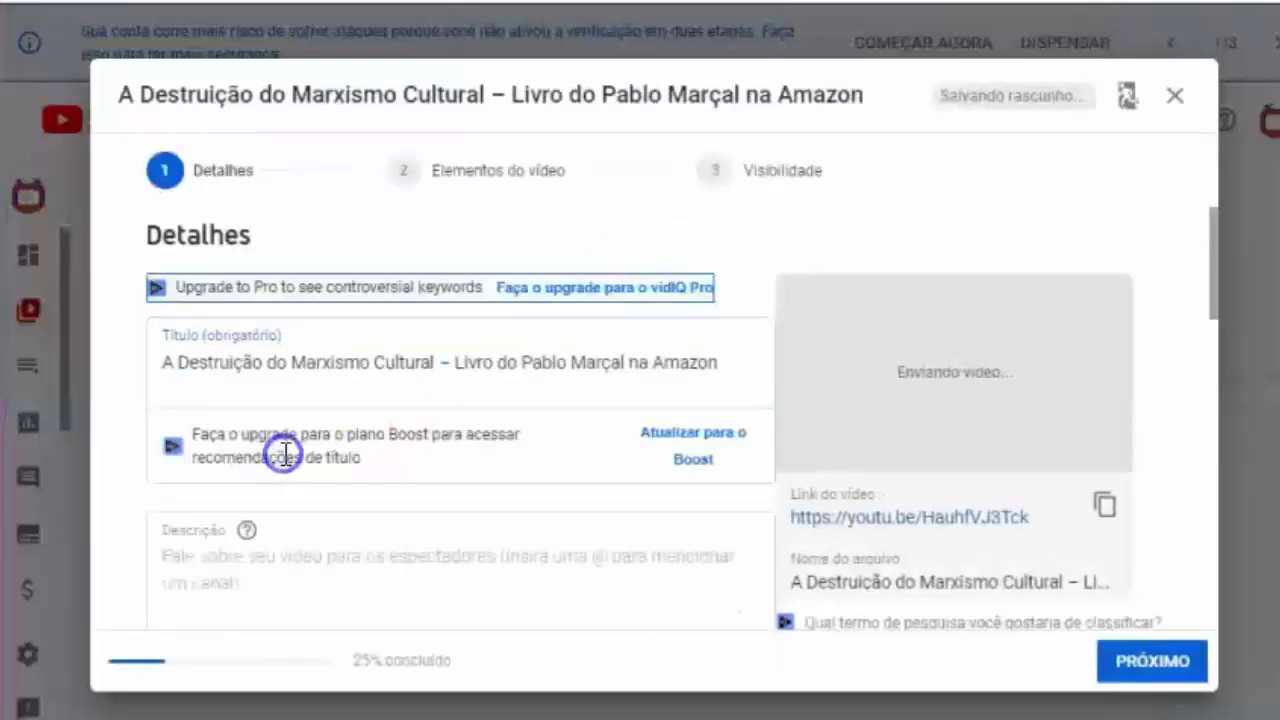
Step: Paste the copied script with the Amazon purchase link into the video's description
left_click(270, 555)
scroll(360, 555, "down", 3)
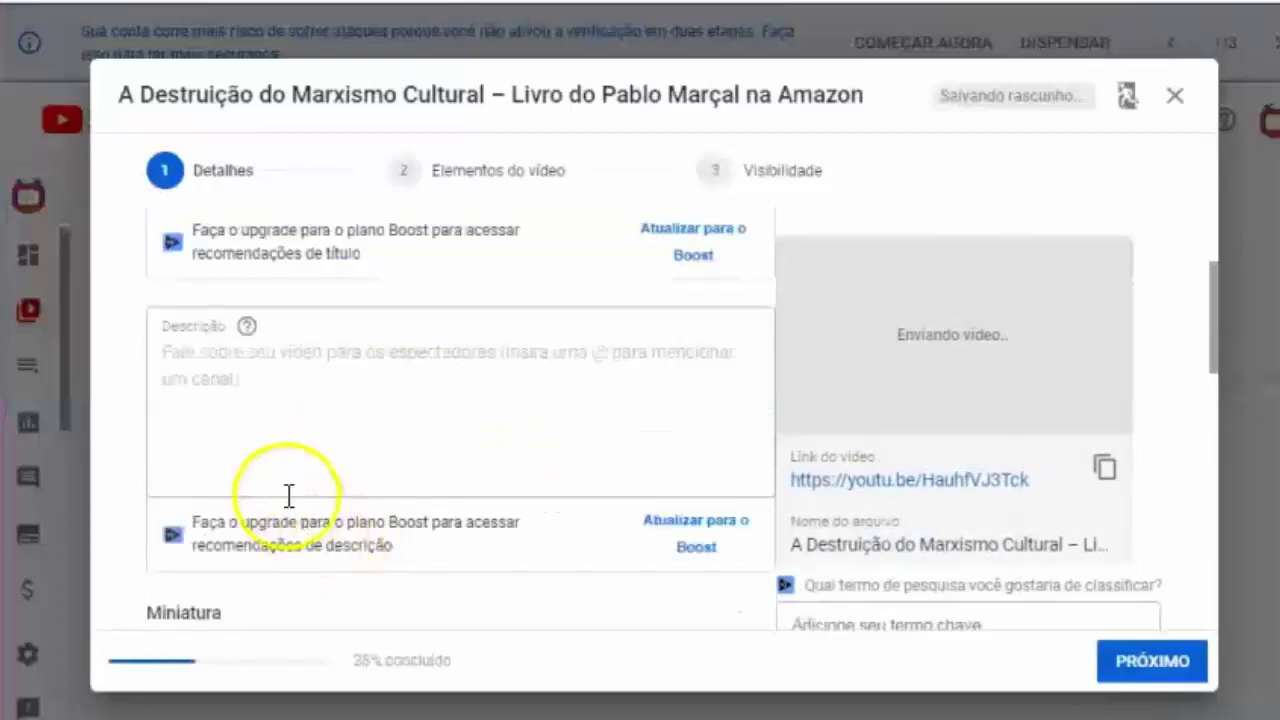
left_click(232, 335)
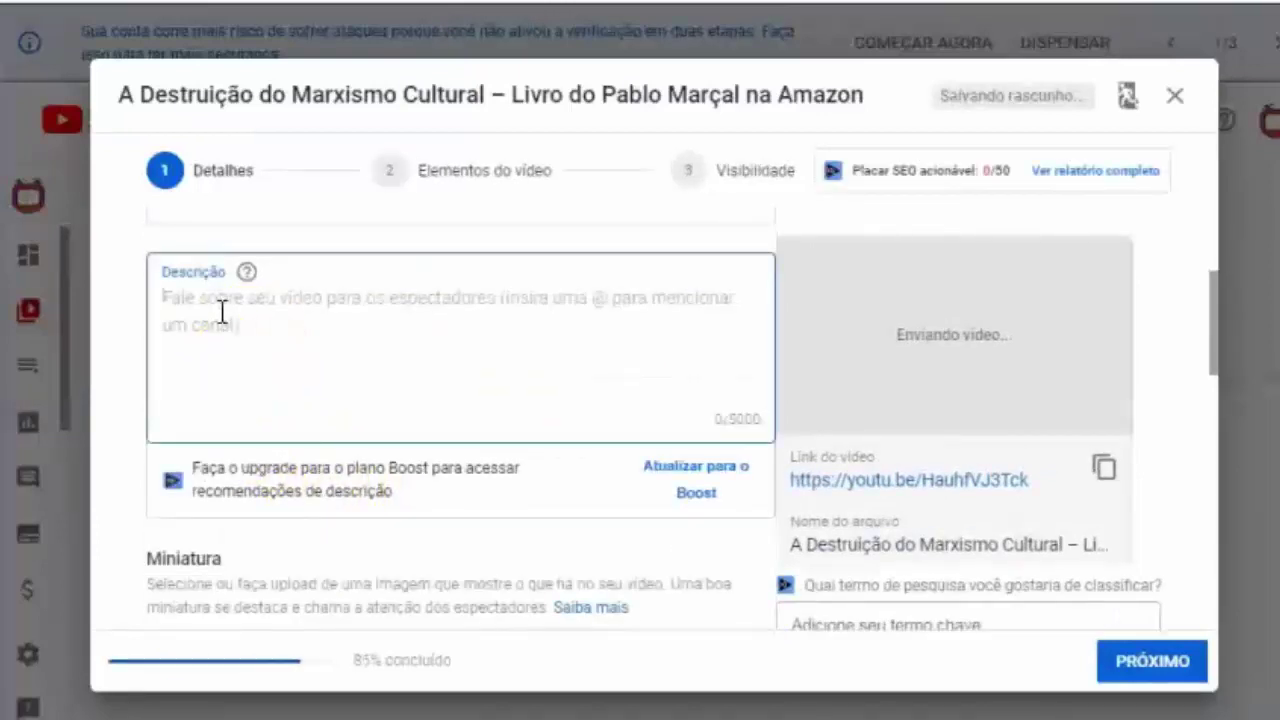
key("ctrl+v")
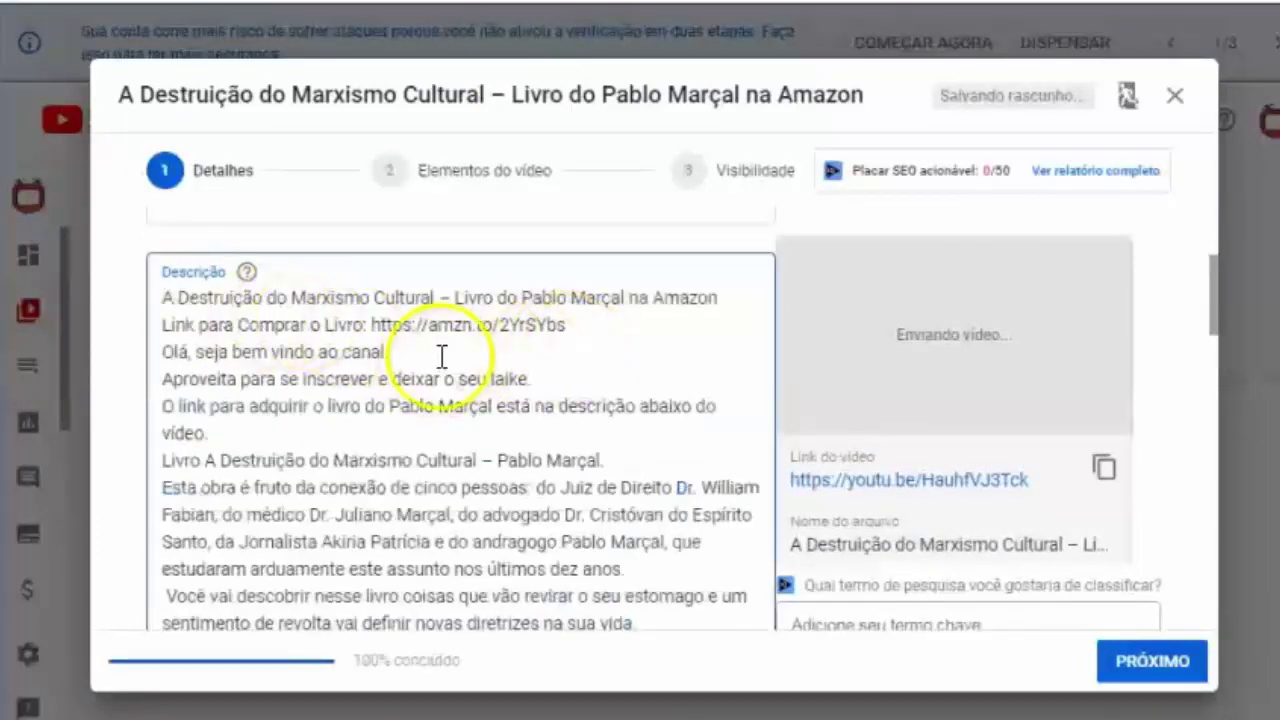
Step: Add blank lines around the greeting in the description and repeat the book title and purchase link lines at its end
key("Return")
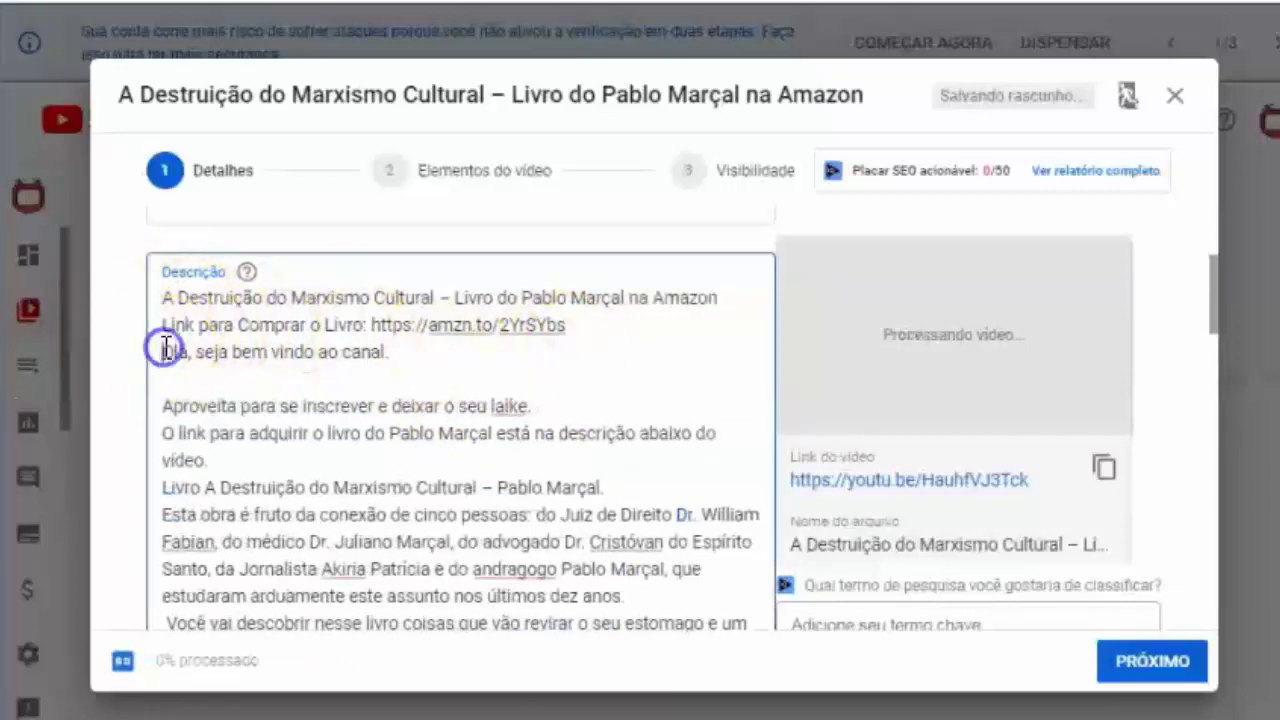
key("Return")
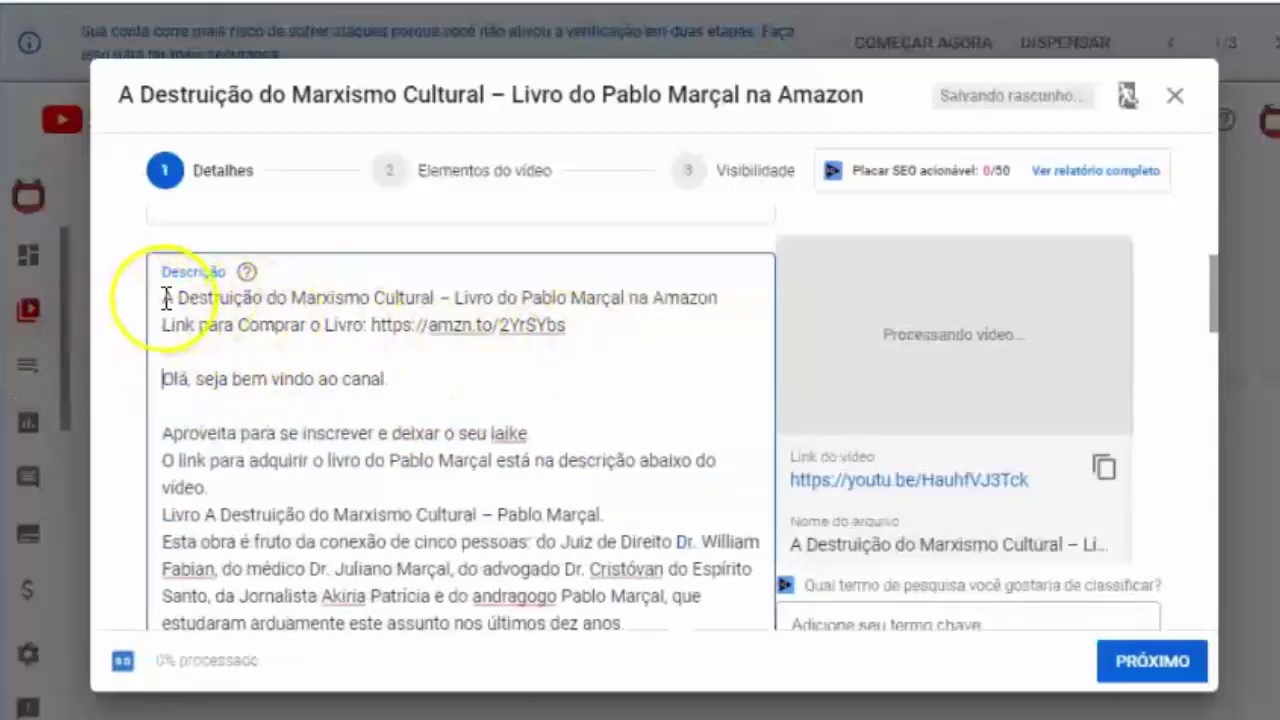
left_click(597, 320, "shift")
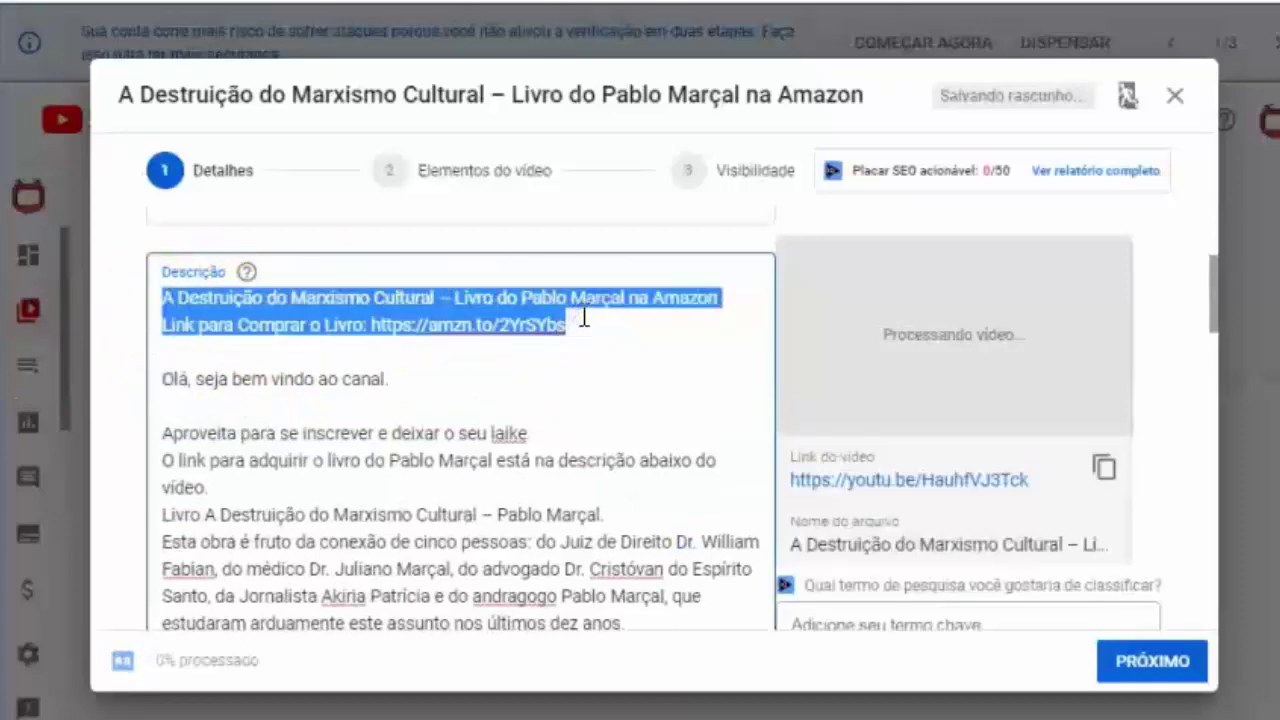
scroll(612, 440, "down", 10)
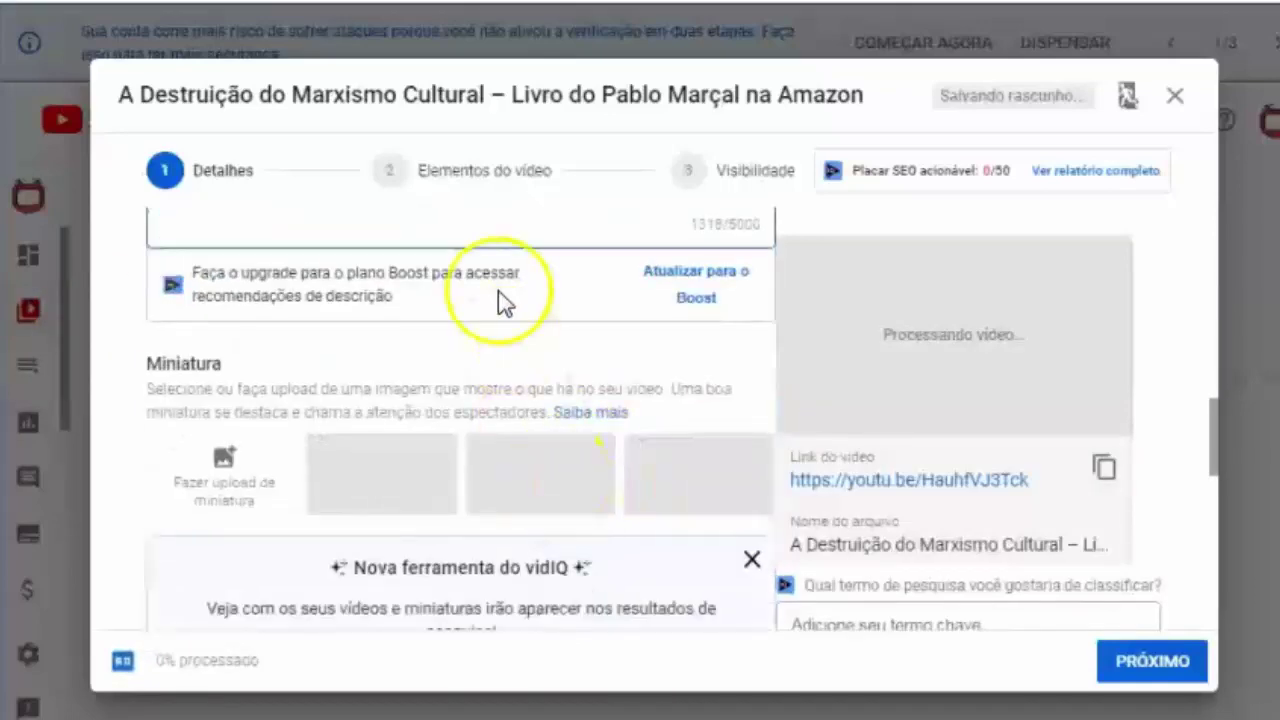
scroll(520, 320, "up", 3)
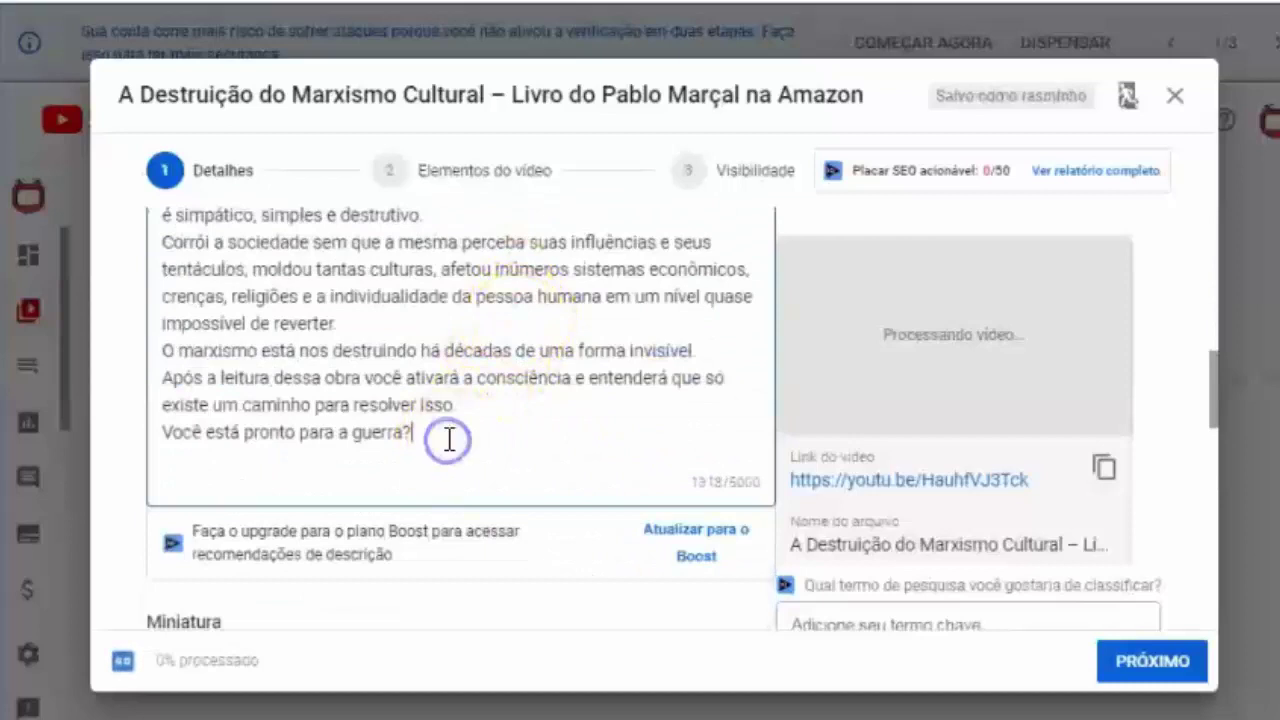
key("Return")
key("Return")
key("ctrl+v")
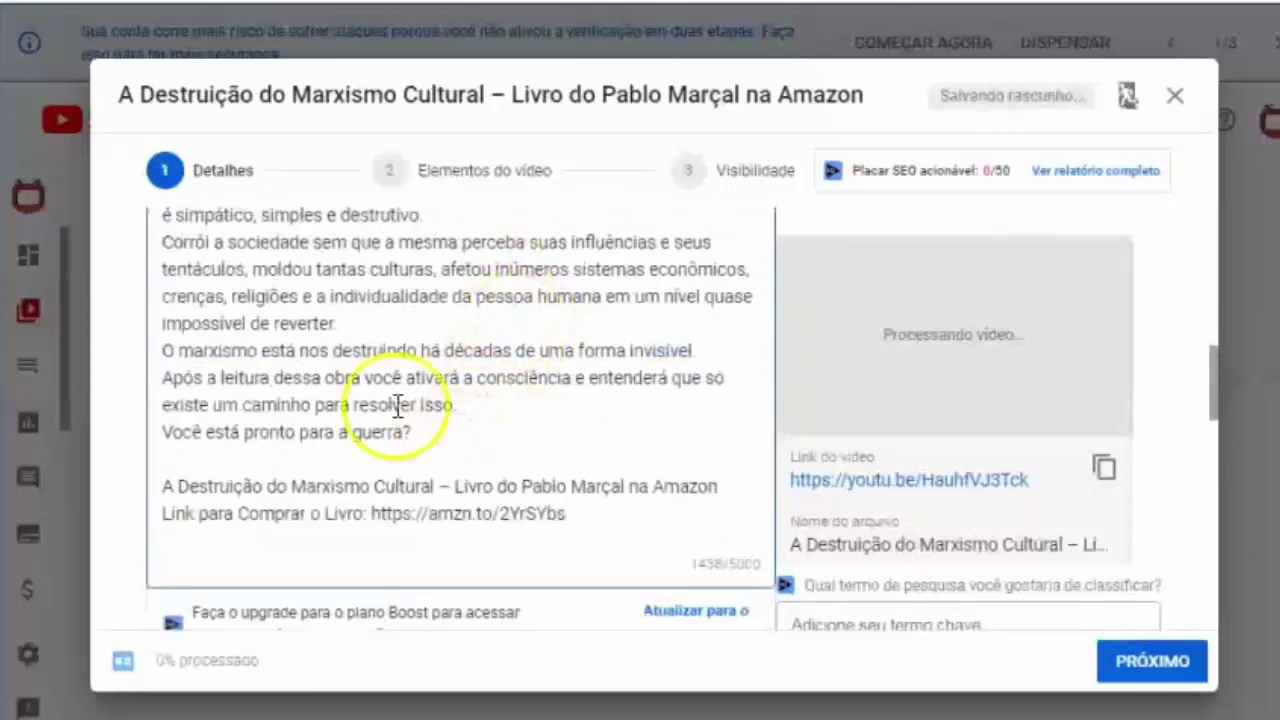
Step: Upload the "A Destruição do Marxismo Cultural – Livro do Pablo Marçal na Amazon" image from Downloads as the video's thumbnail
scroll(481, 447, "down", 4)
left_click(234, 410)
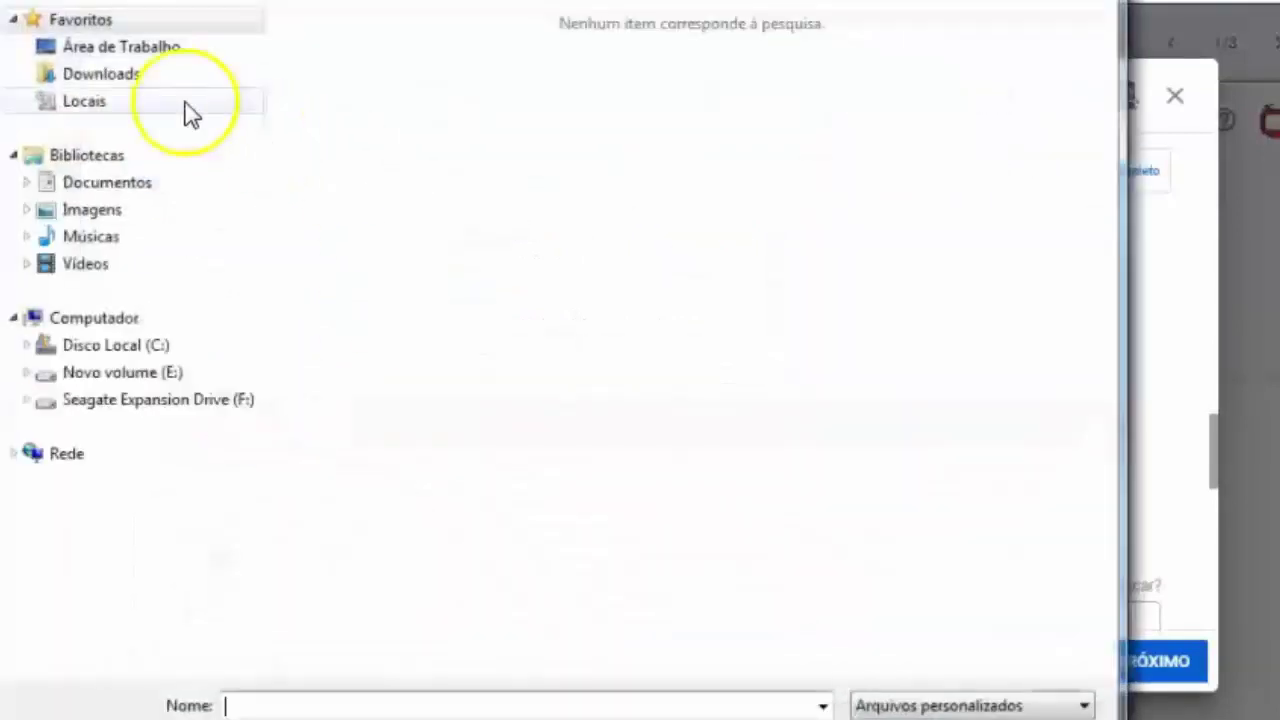
left_click(130, 80)
left_click(316, 52)
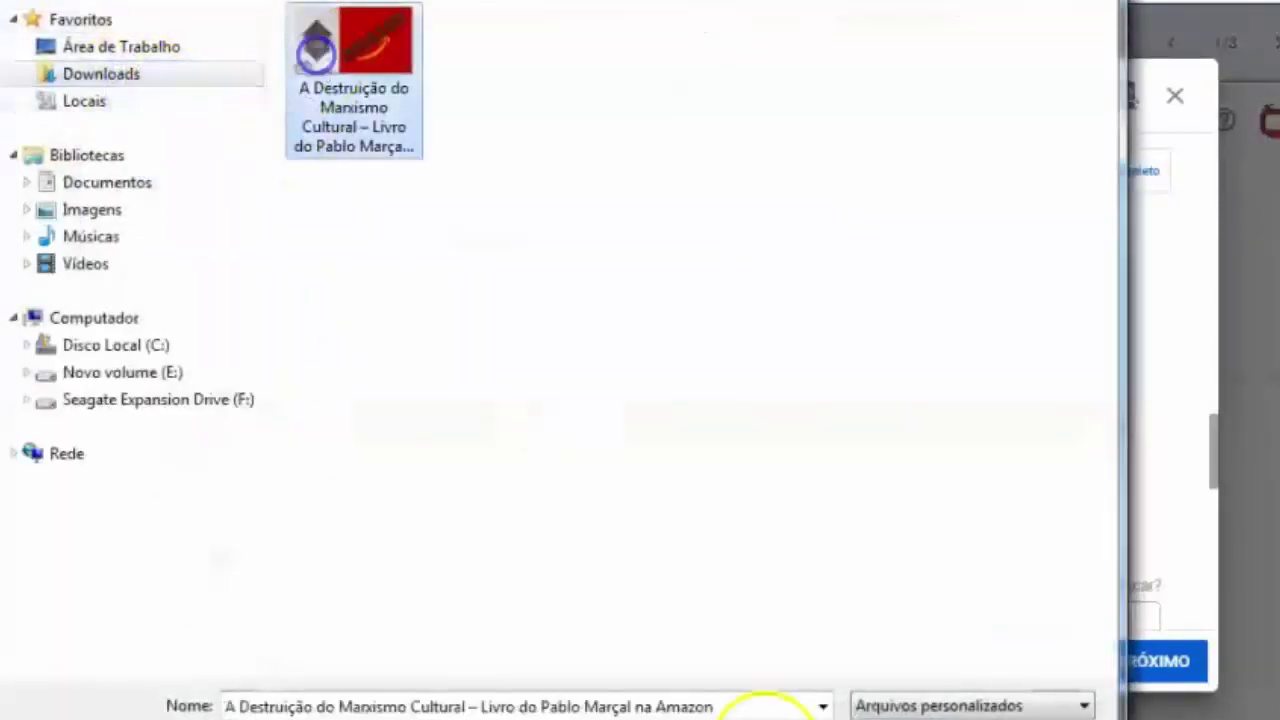
left_click(885, 716)
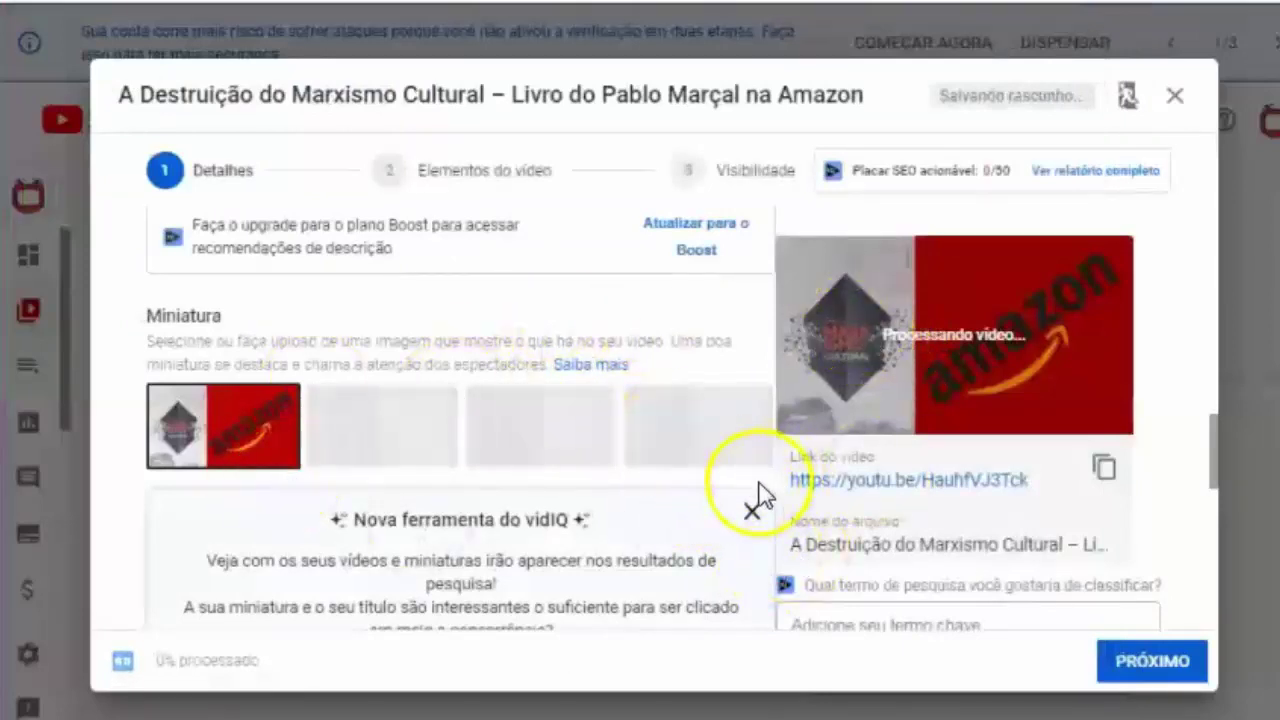
Step: Create a public playlist titled "Melhores Livros da Amazon" and assign the video to it
scroll(750, 505, "down", 4)
scroll(603, 562, "down", 1)
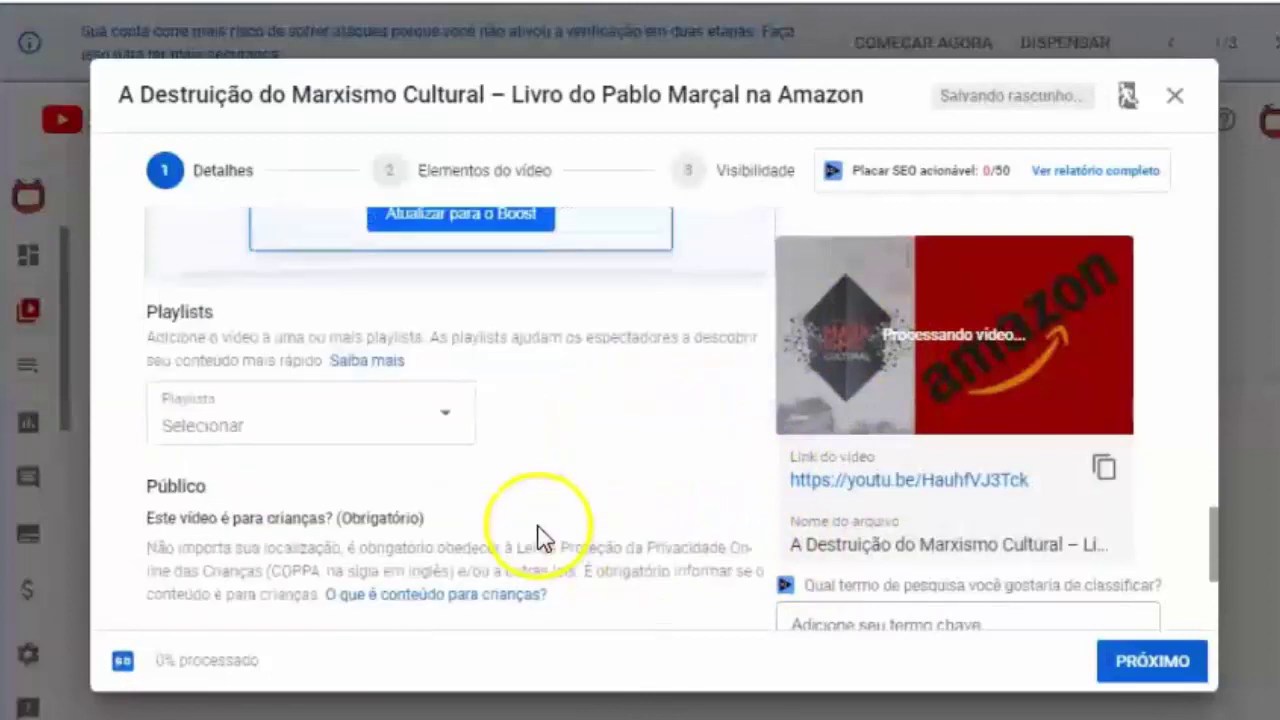
left_click(452, 418)
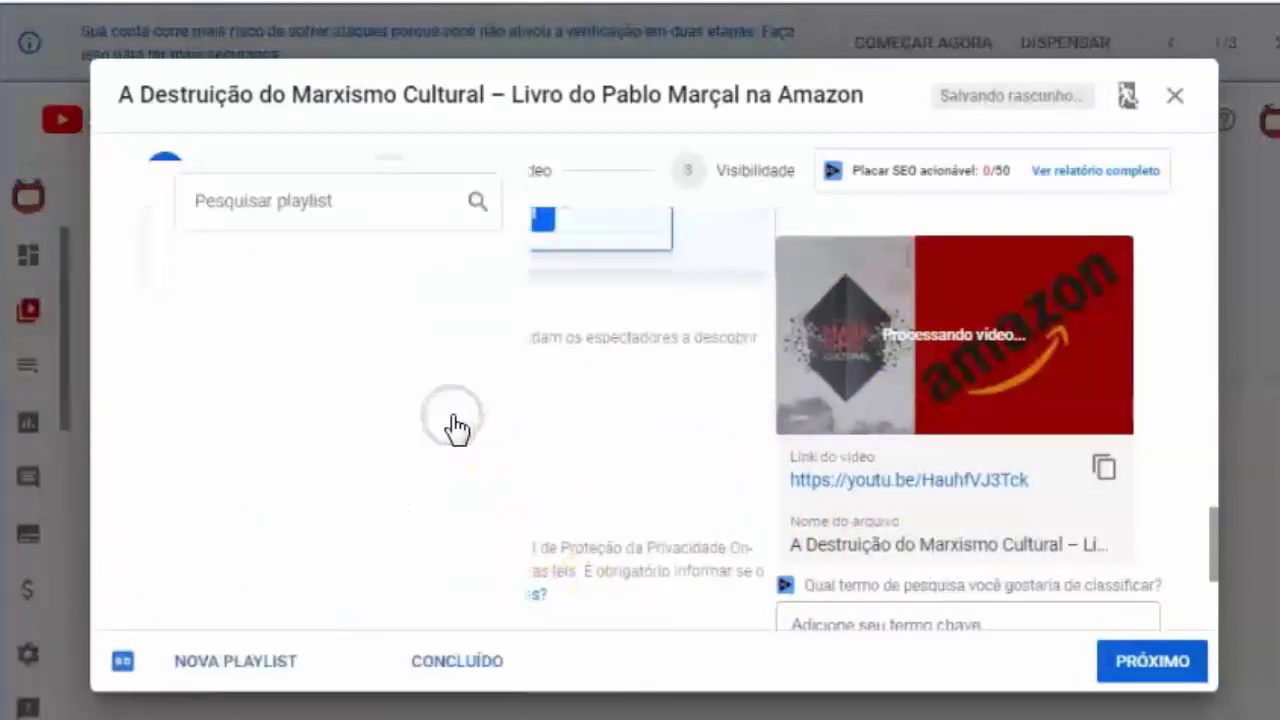
left_click(238, 664)
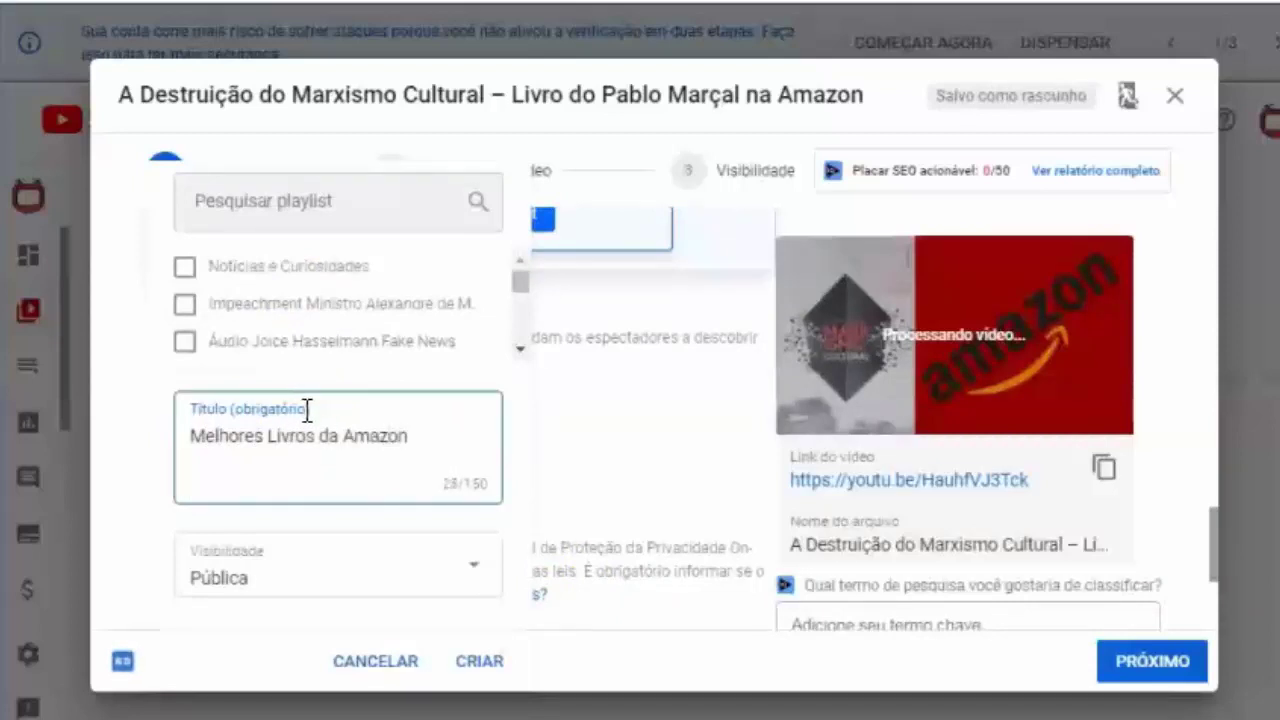
left_click(480, 662)
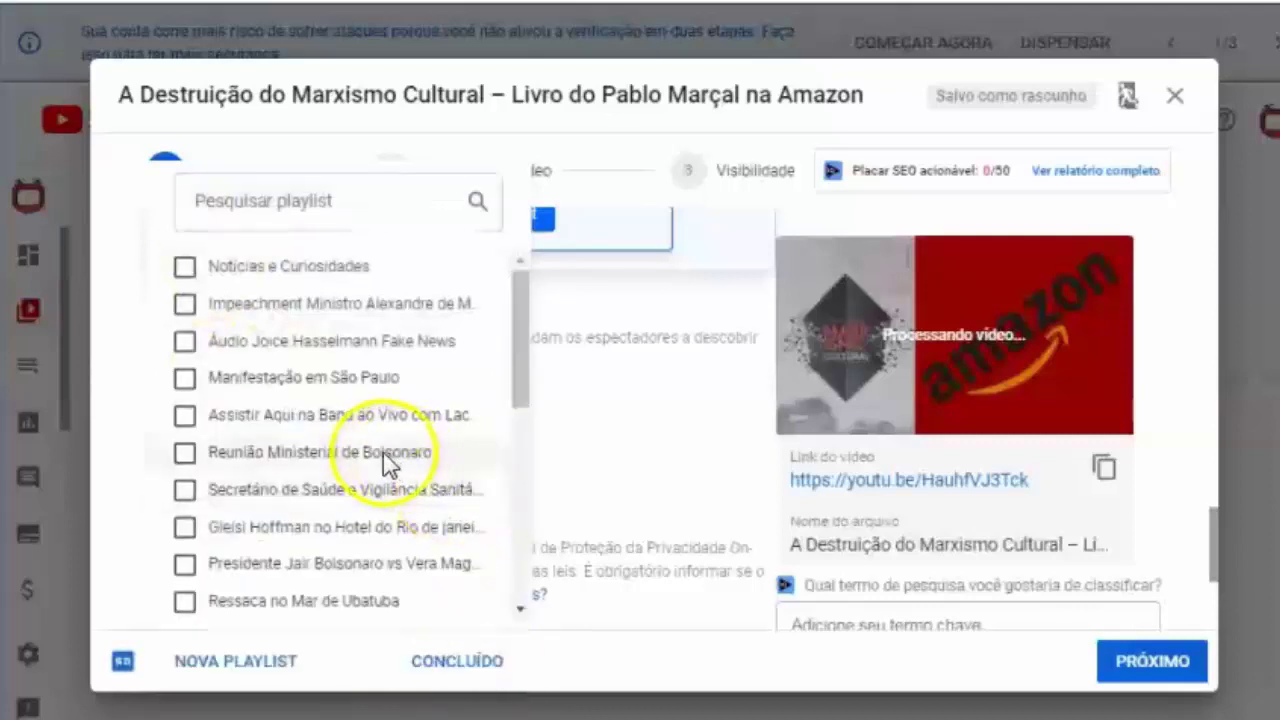
left_click(184, 268)
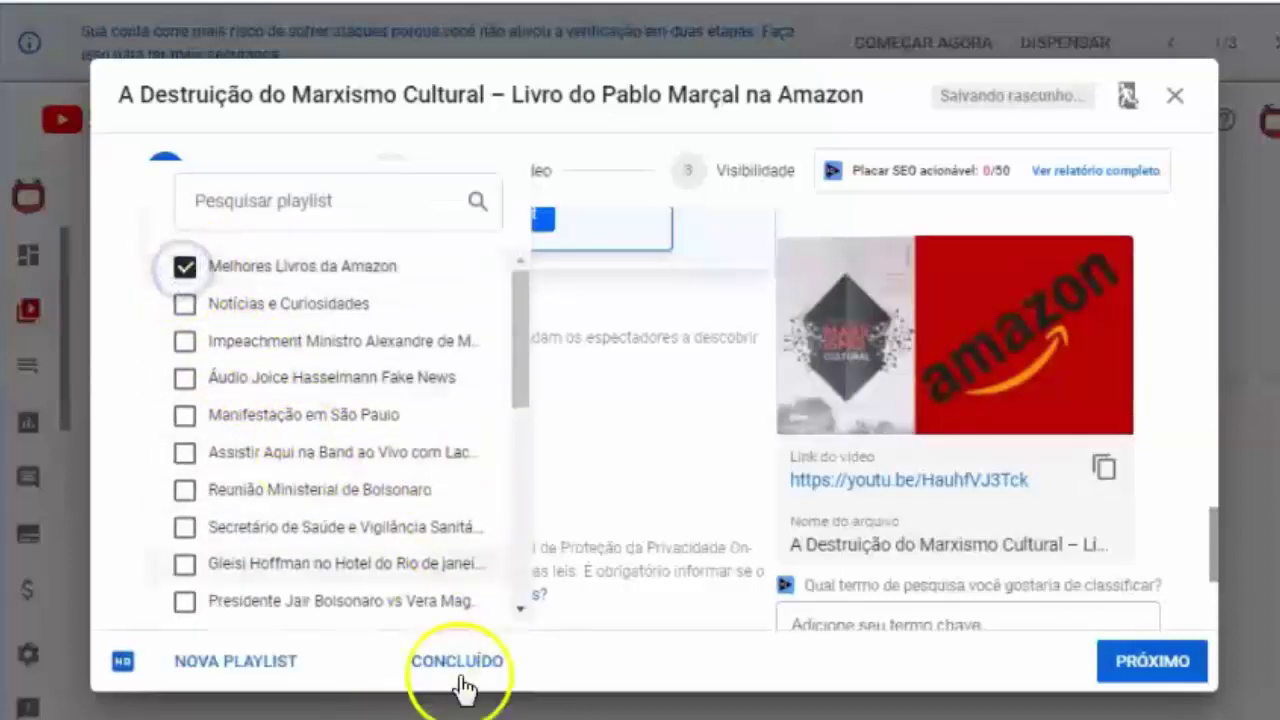
left_click(462, 662)
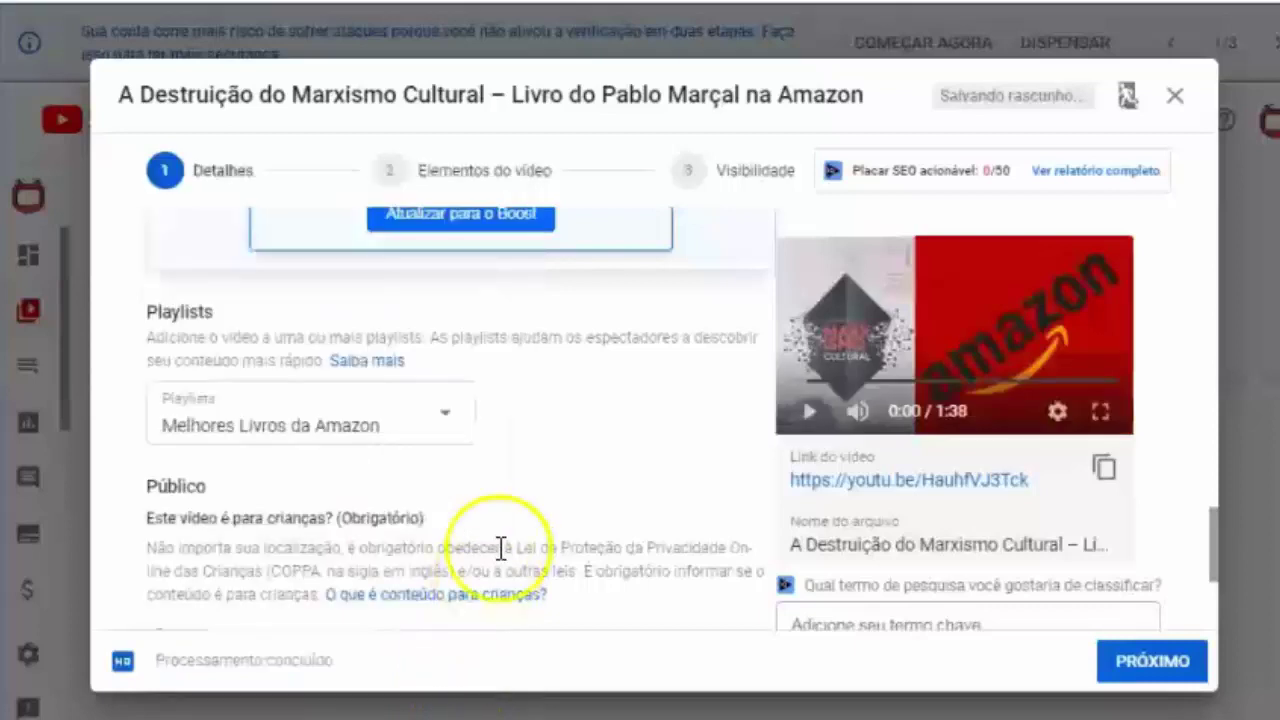
Step: Show the additional video options and add the tags "pablo marçal ao vivo", "pablo marçal" and "livro do pablo marçal"
scroll(671, 460, "down", 3)
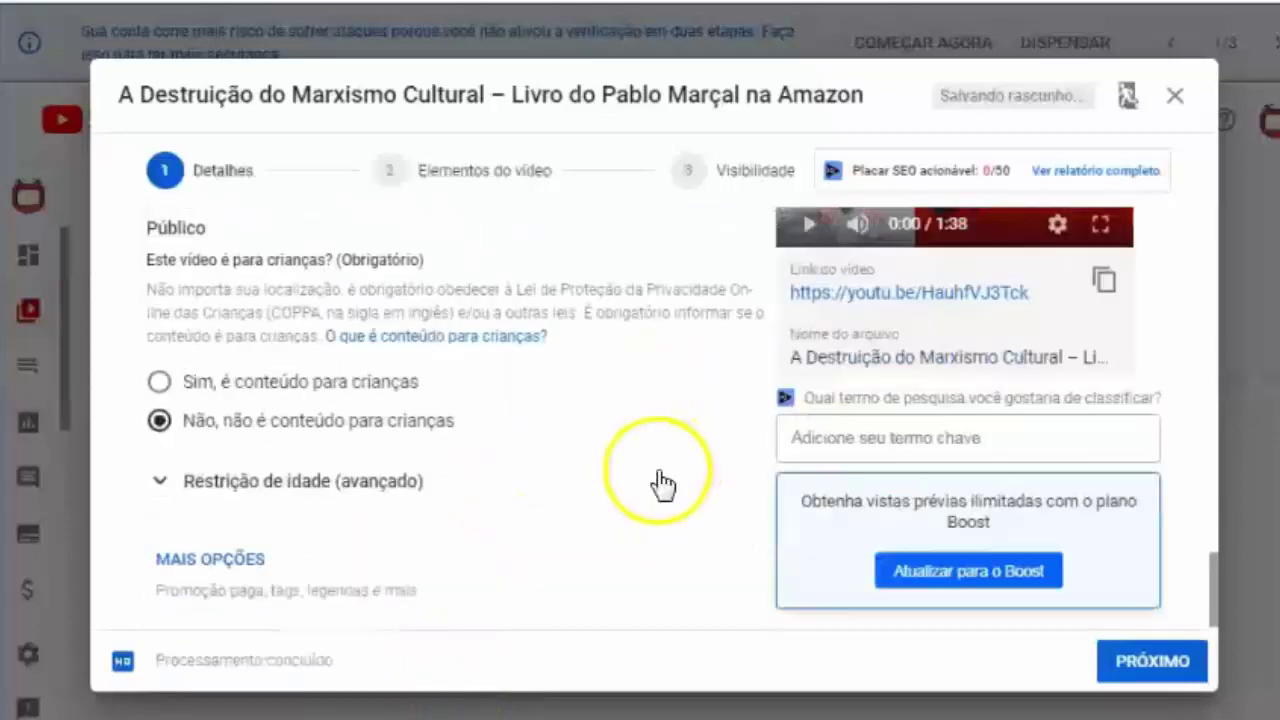
left_click(226, 557)
scroll(450, 522, "down", 3)
scroll(447, 522, "down", 3)
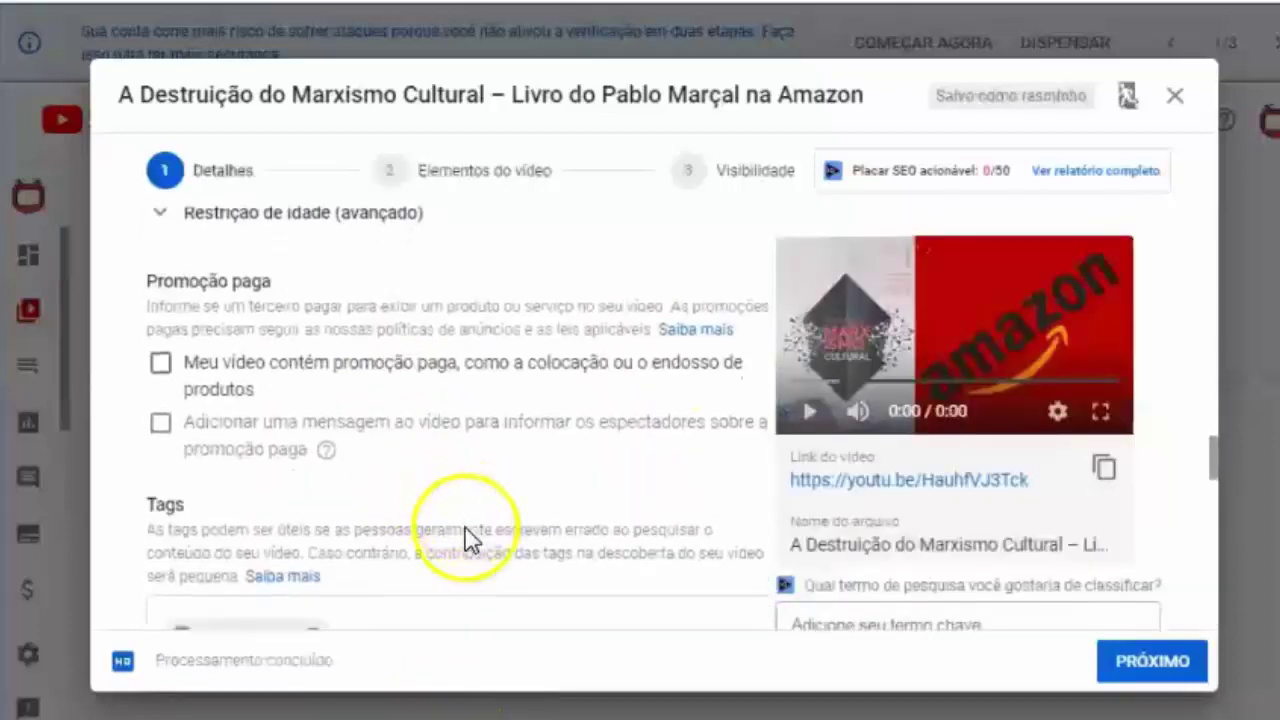
left_click(416, 391)
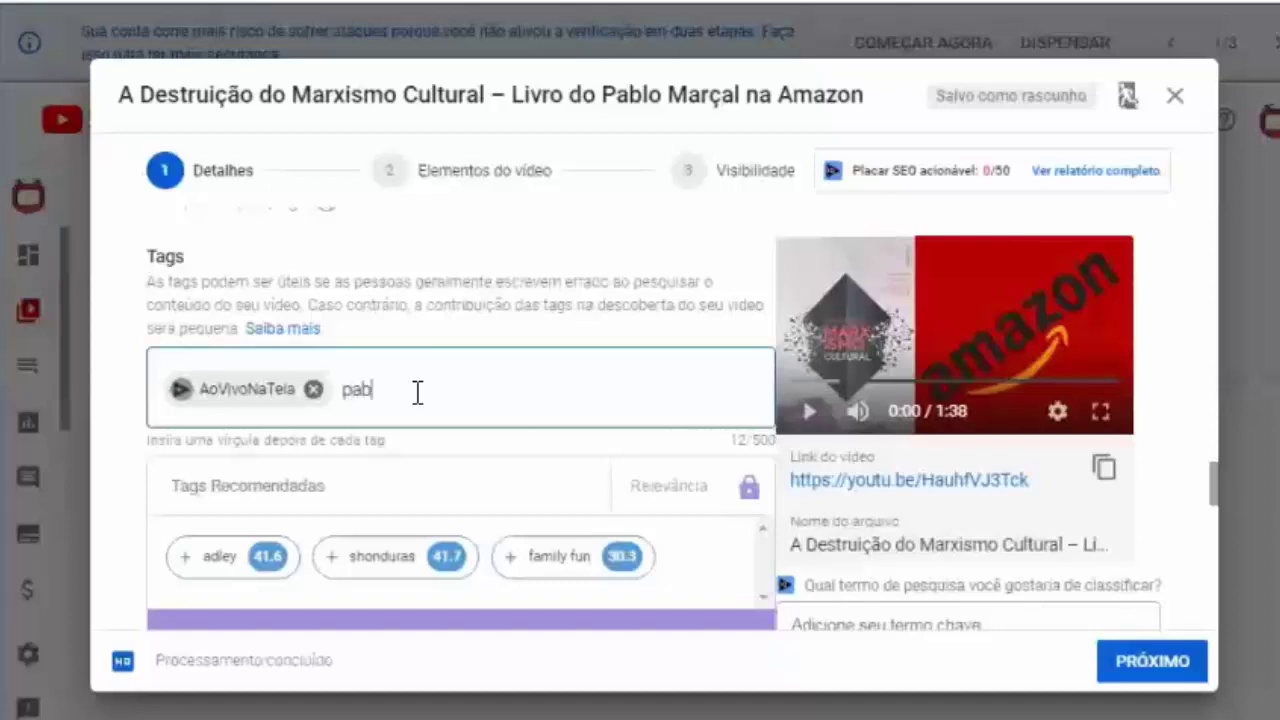
type("lo b")
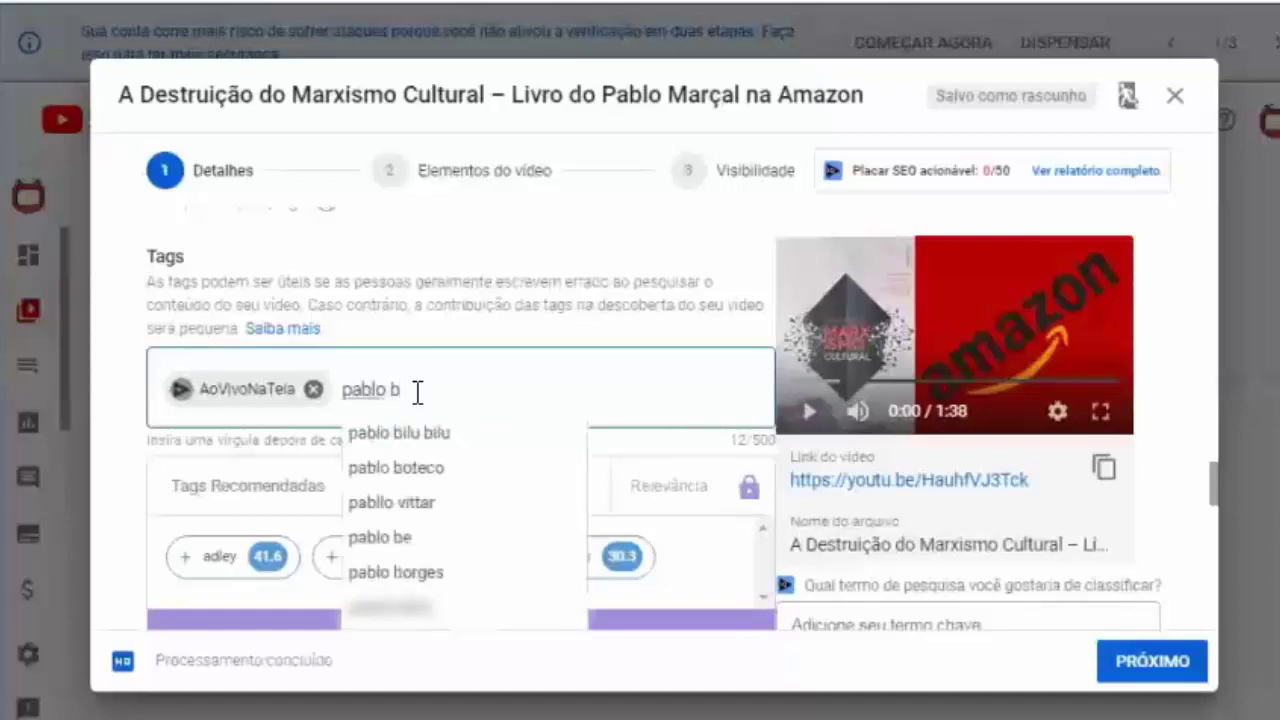
type("ar")
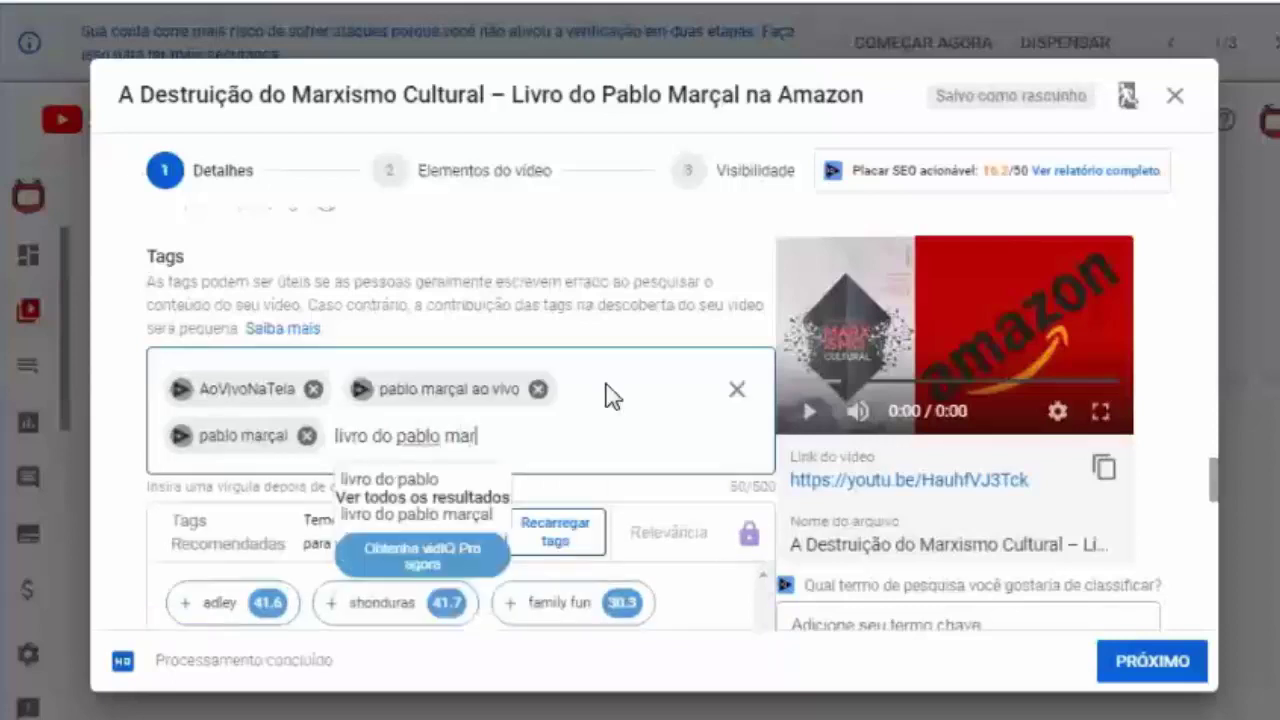
type("ça")
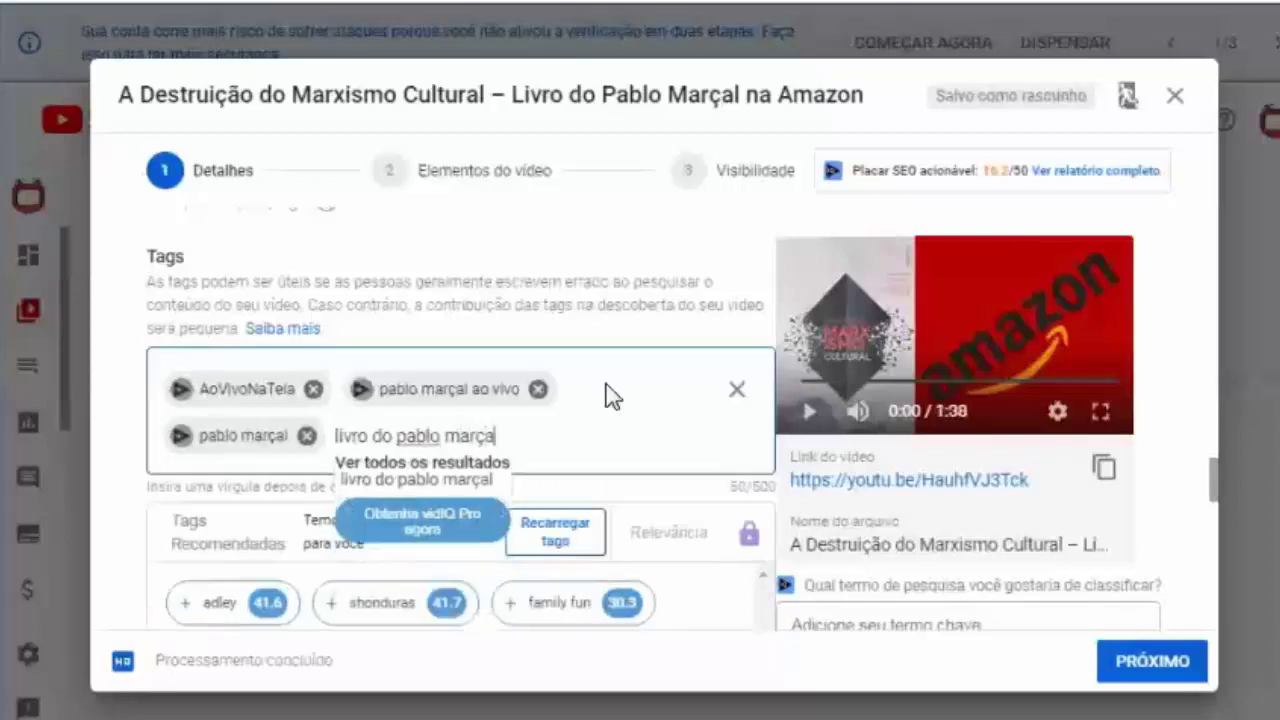
type("l")
key("Return")
key("Return")
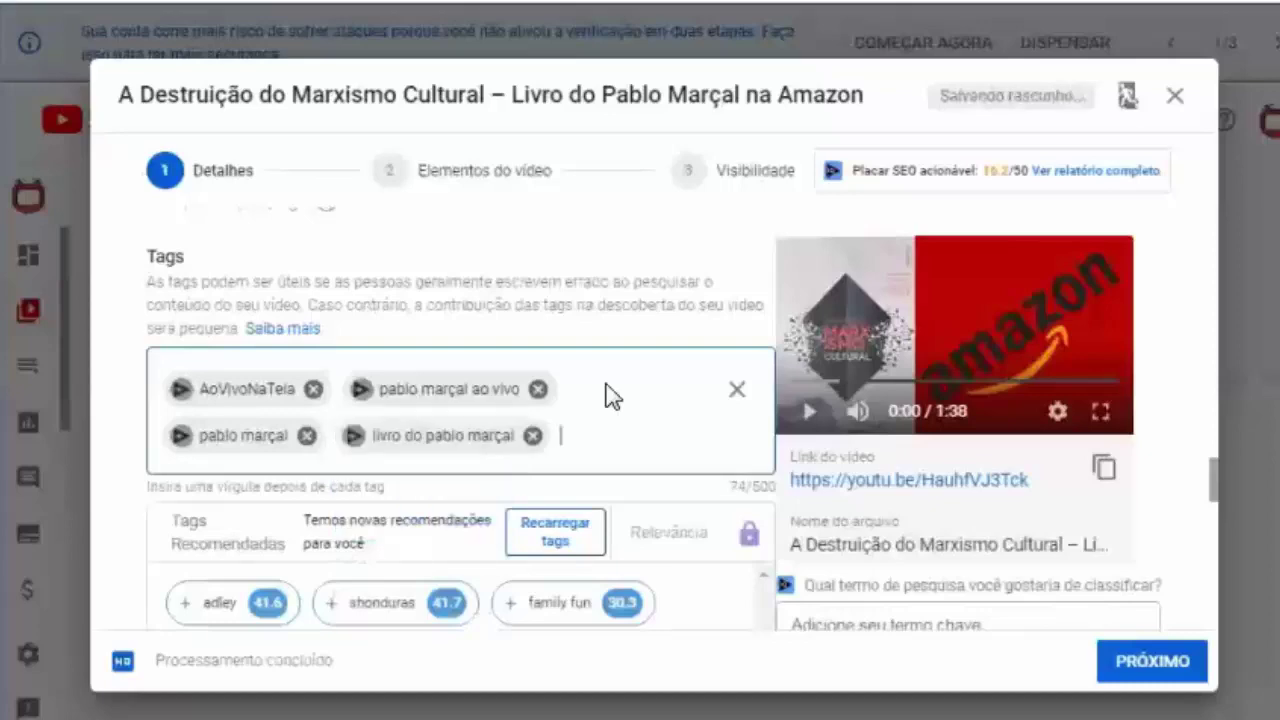
Step: Copy "Destruição do Marxismo Cultural" from the video's title and add it as a tag
scroll(486, 371, "up", 15)
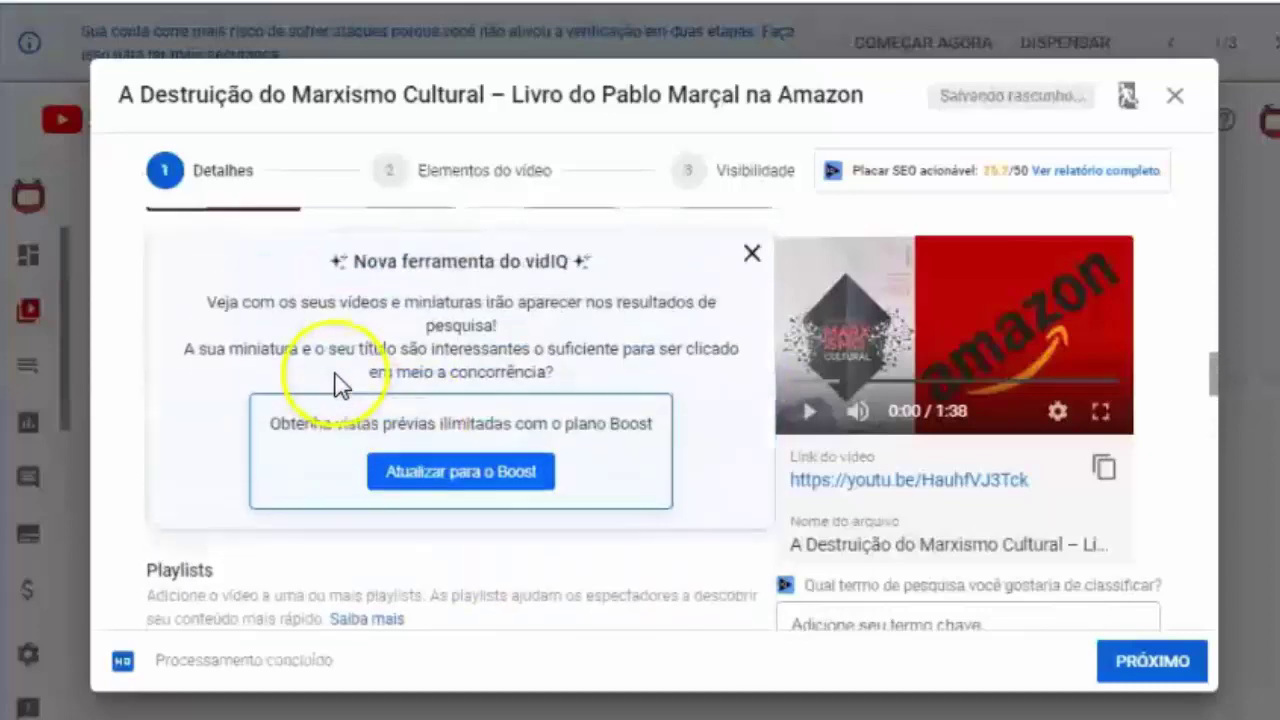
scroll(335, 370, "up", 10)
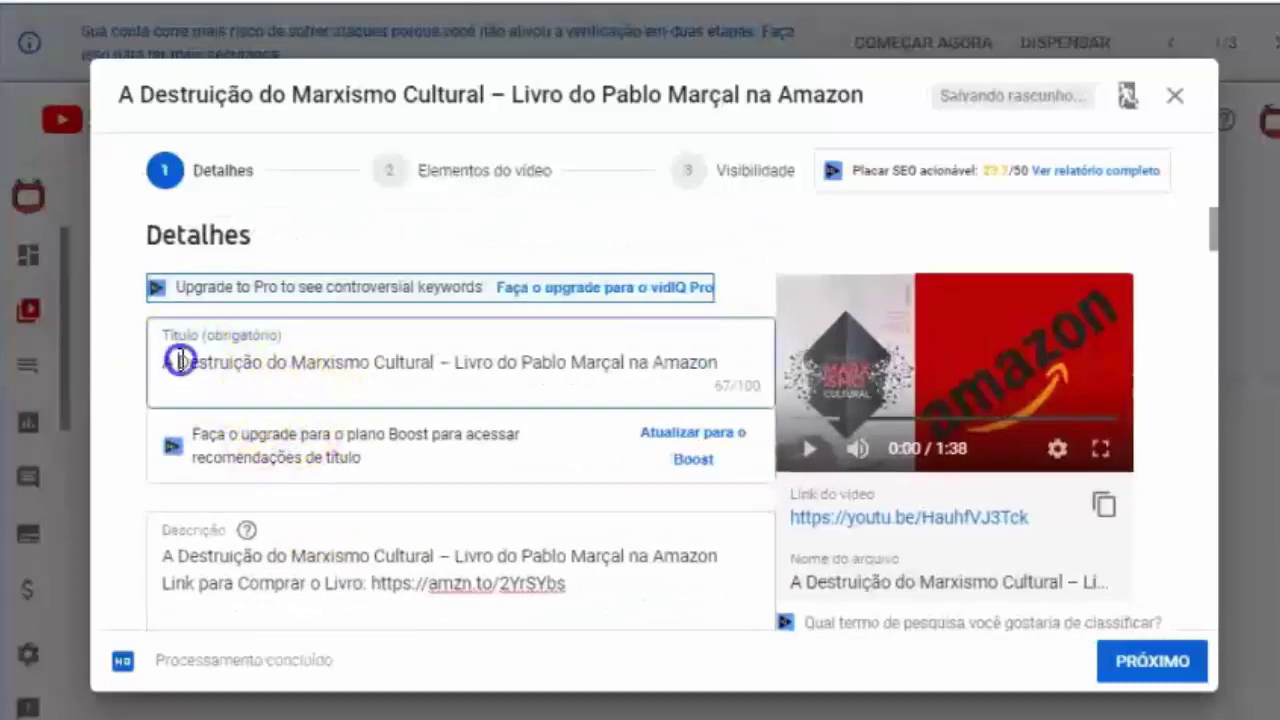
left_click_drag(180, 362, 416, 364)
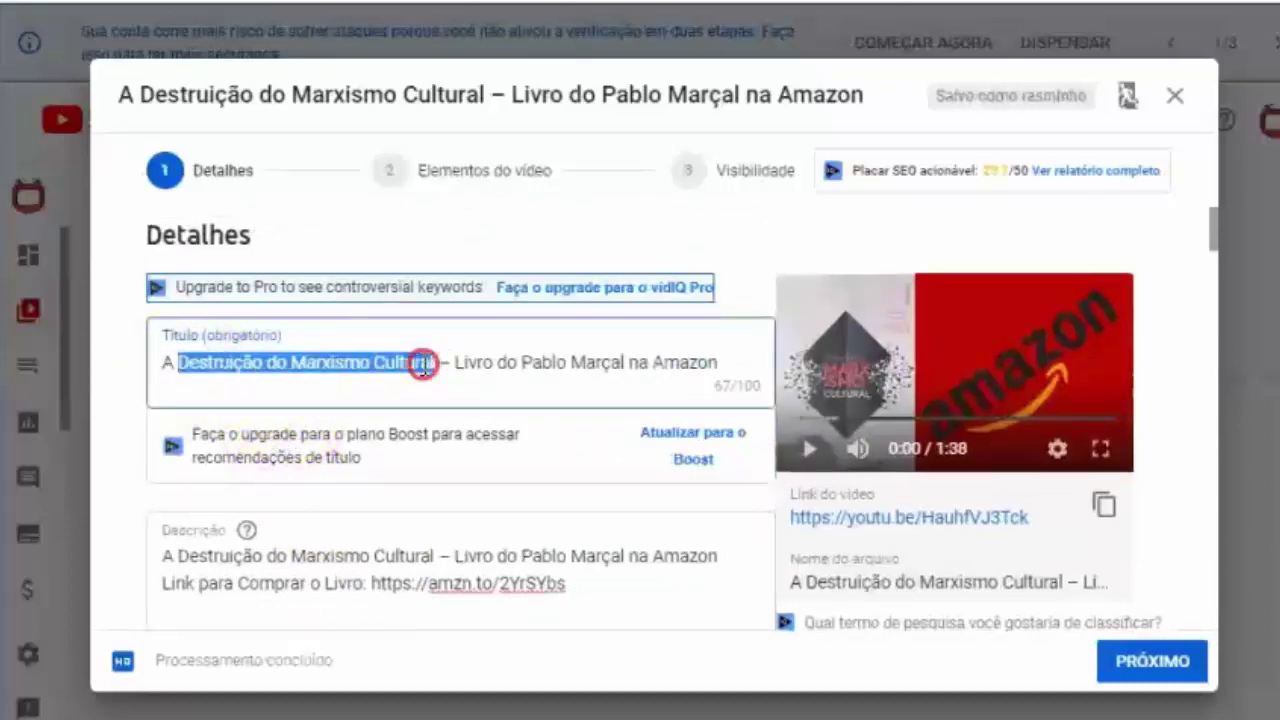
right_click(422, 362)
left_click(457, 412)
scroll(510, 480, "down", 5)
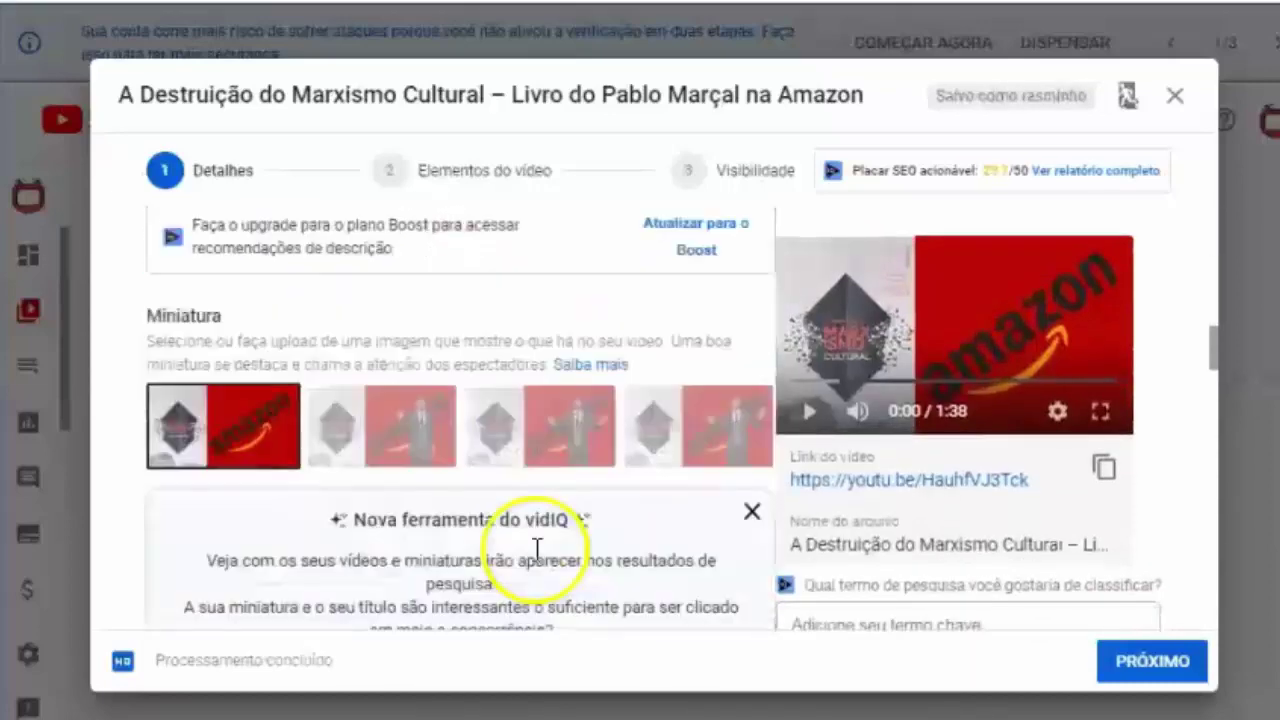
scroll(537, 548, "down", 10)
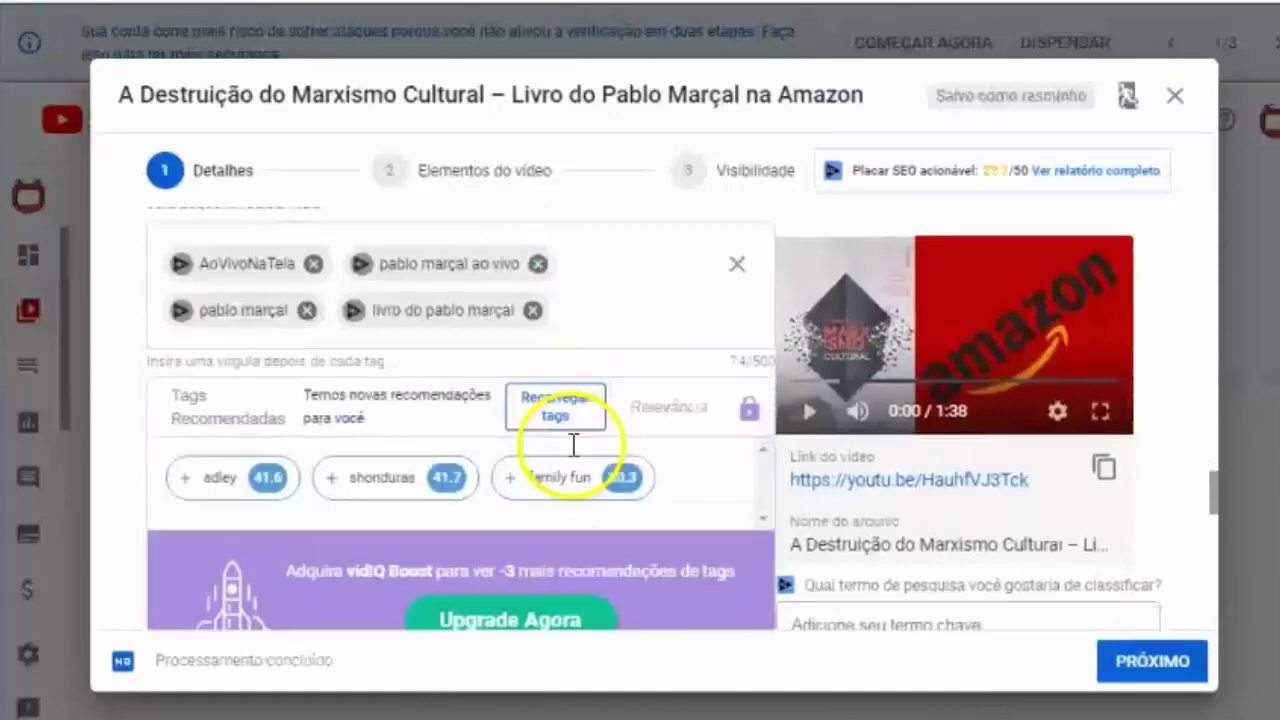
scroll(573, 445, "up", 3)
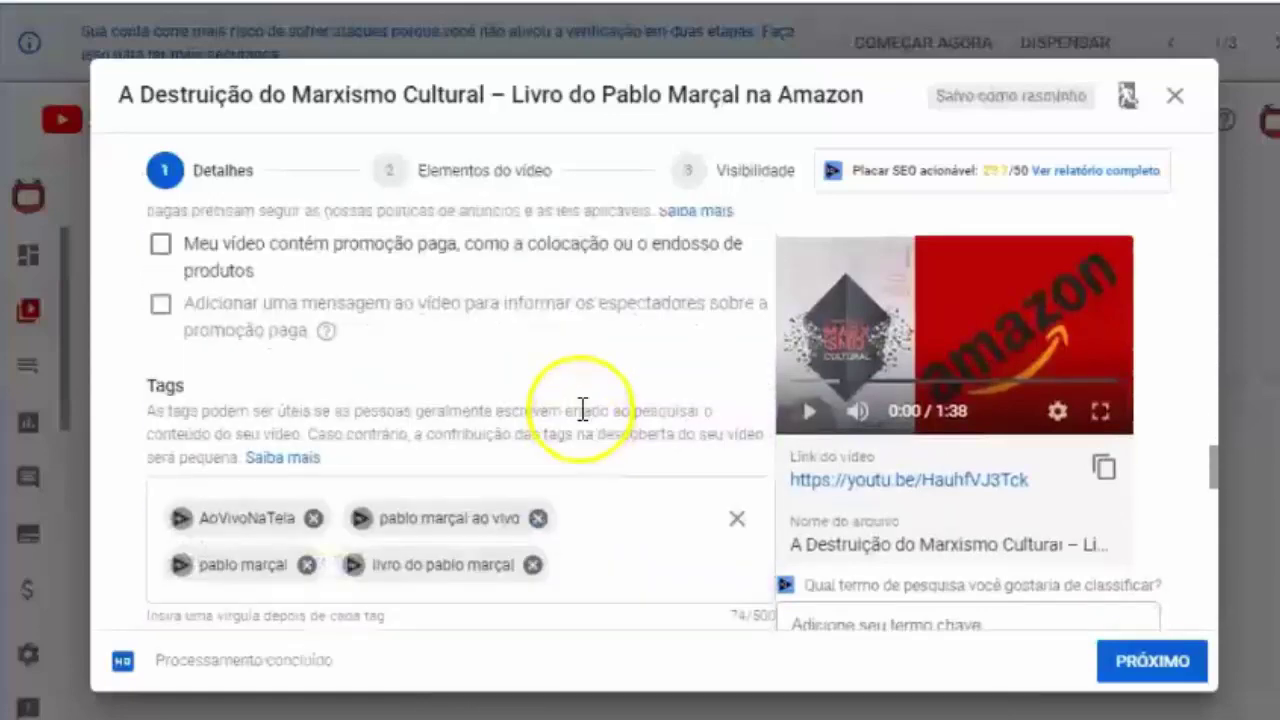
left_click(595, 555)
key("ctrl+v")
key("Return")
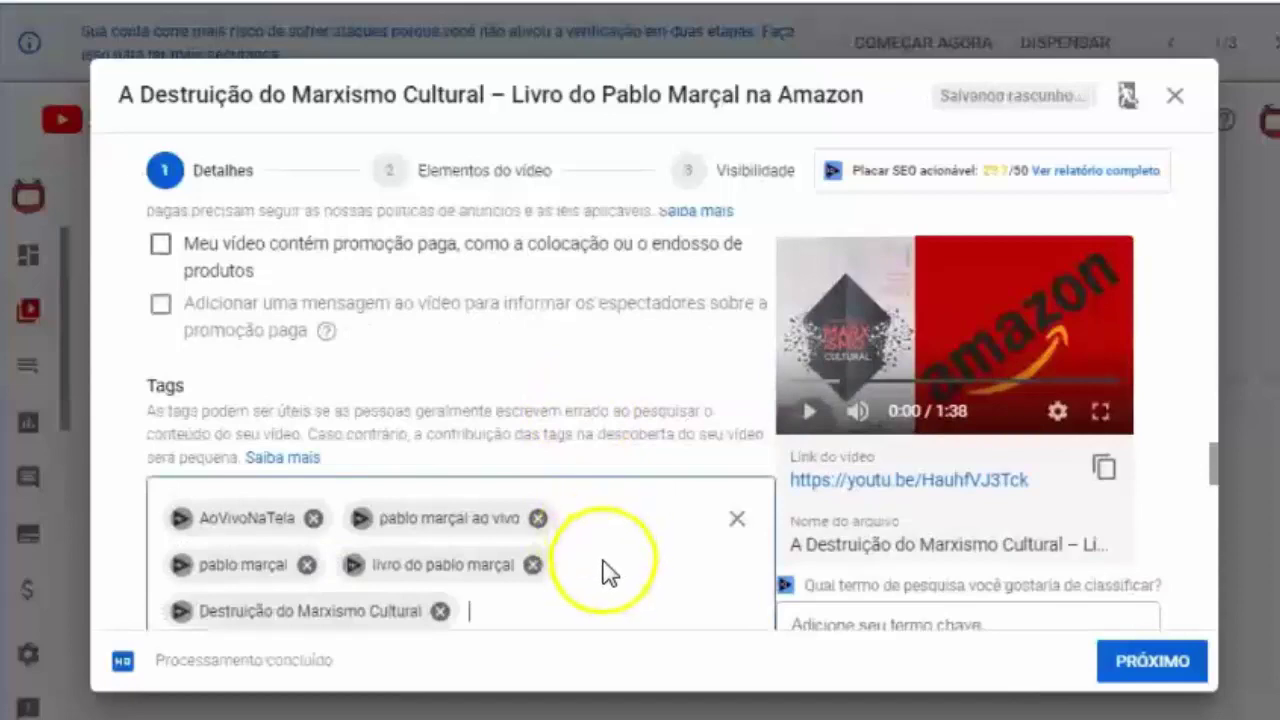
Step: Switch to the Word script, copy "Livro do Pablo Marçal na Amazon" from its title line and add it as a tag in YouTube
scroll(600, 565, "down", 3)
left_click(562, 412)
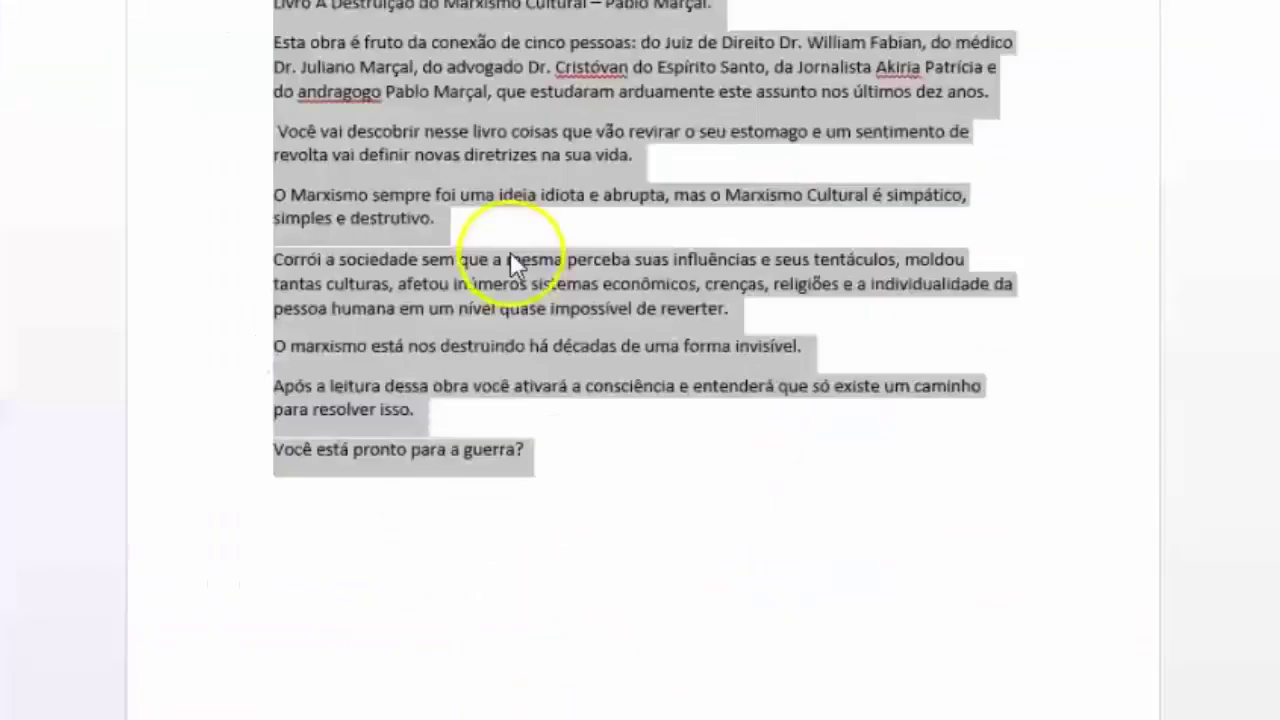
scroll(510, 251, "up", 5)
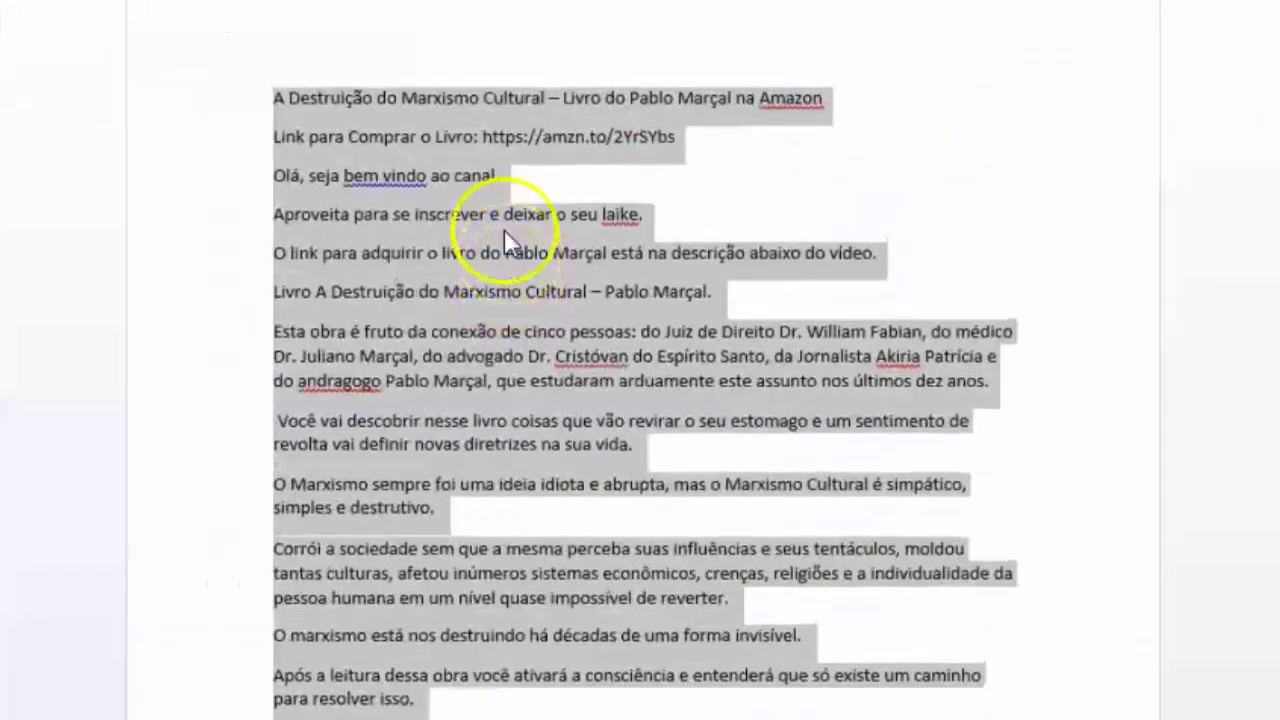
left_click(426, 96)
left_click_drag(563, 98, 818, 100)
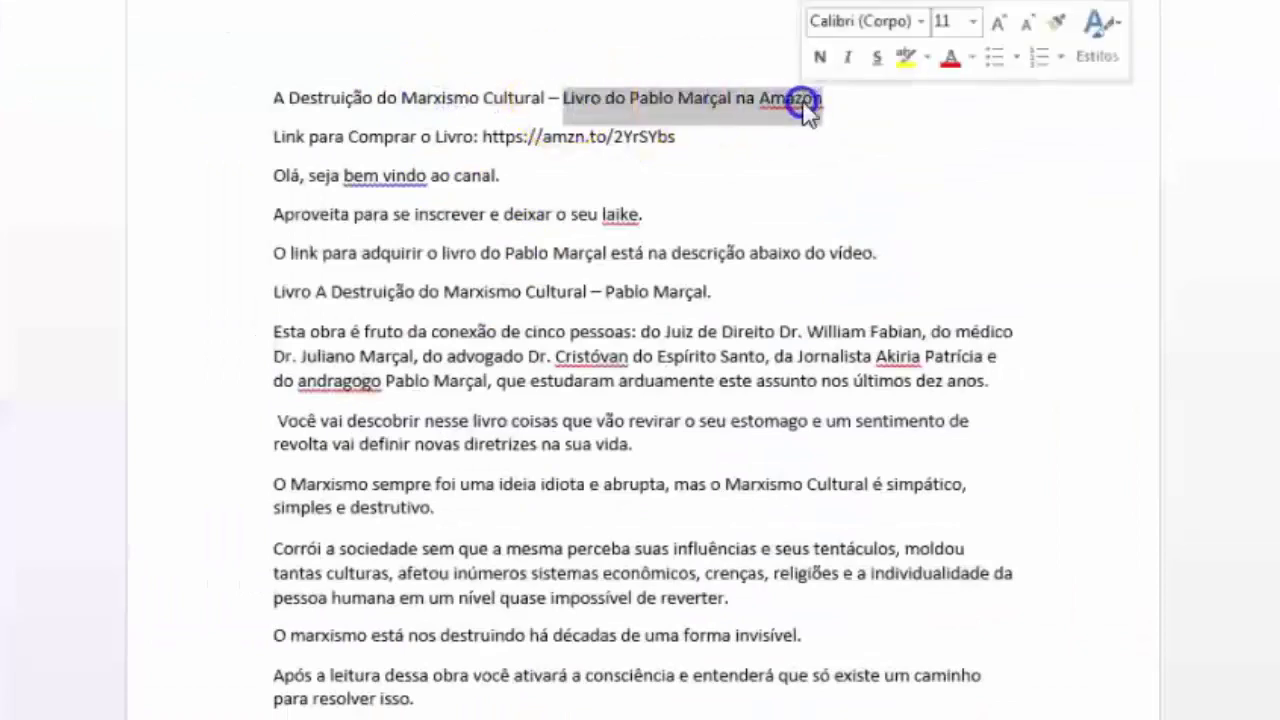
right_click(765, 105)
left_click(843, 152)
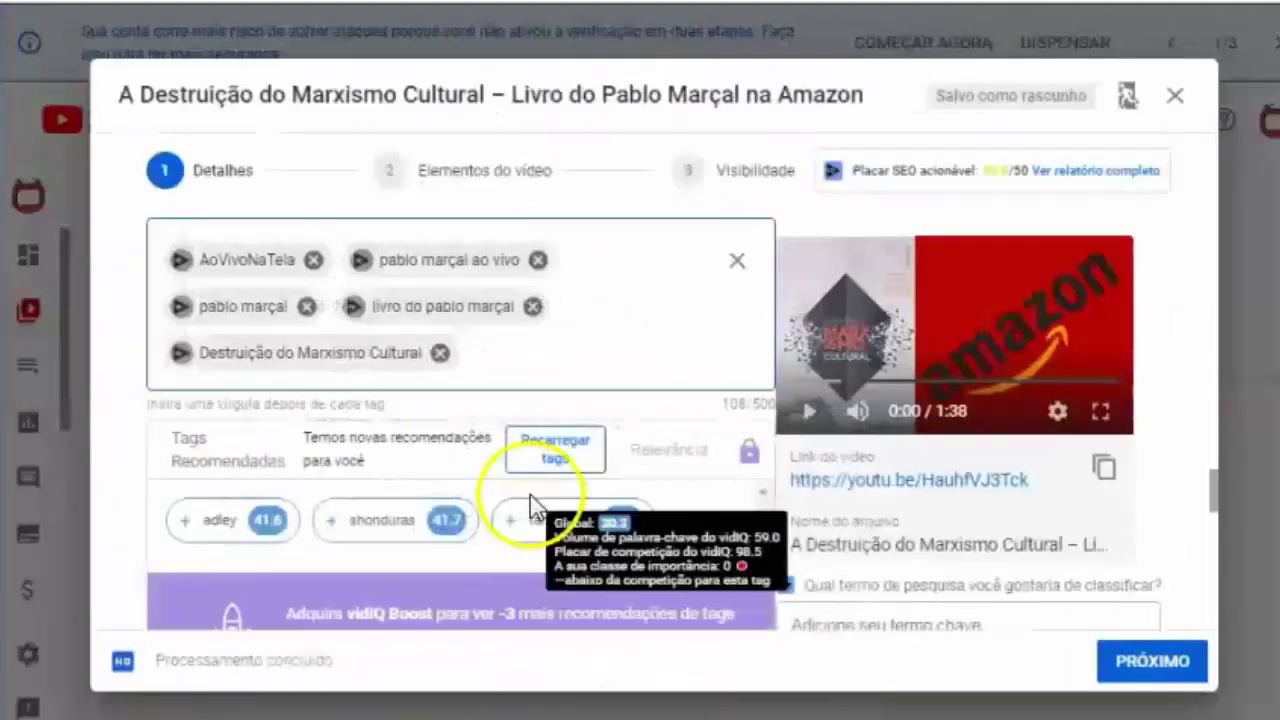
key("ctrl+v")
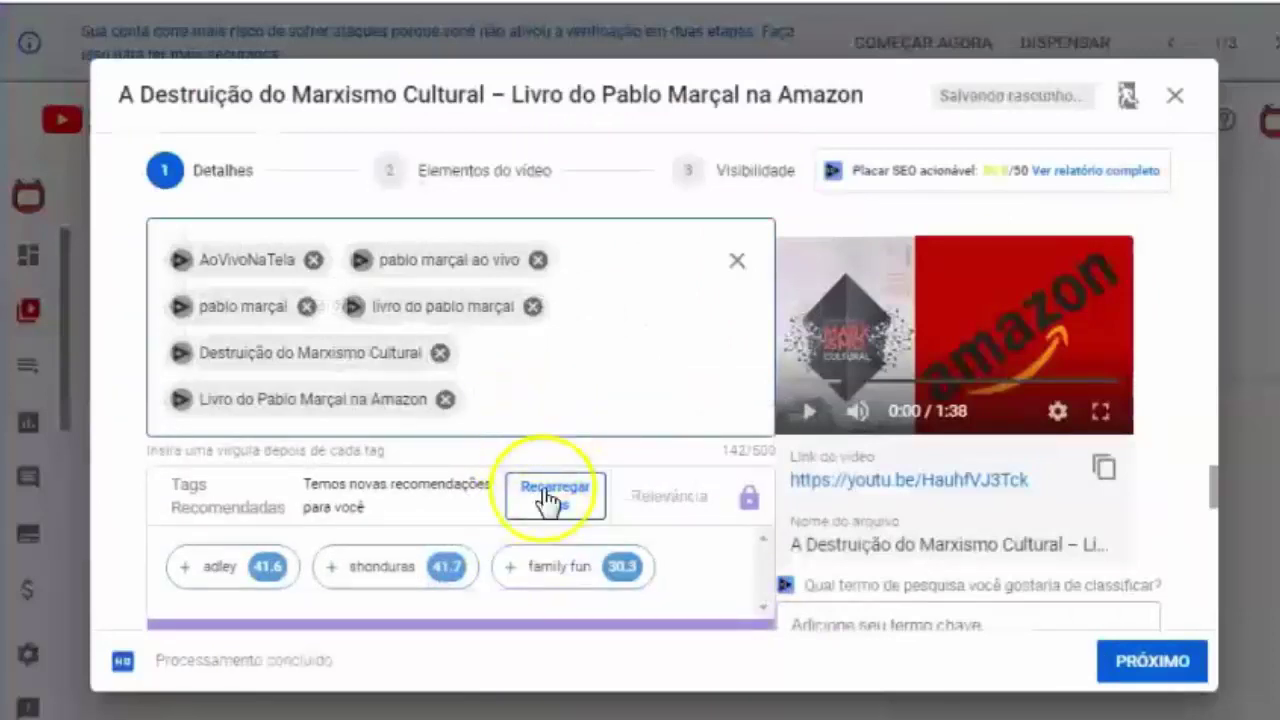
left_click(565, 434)
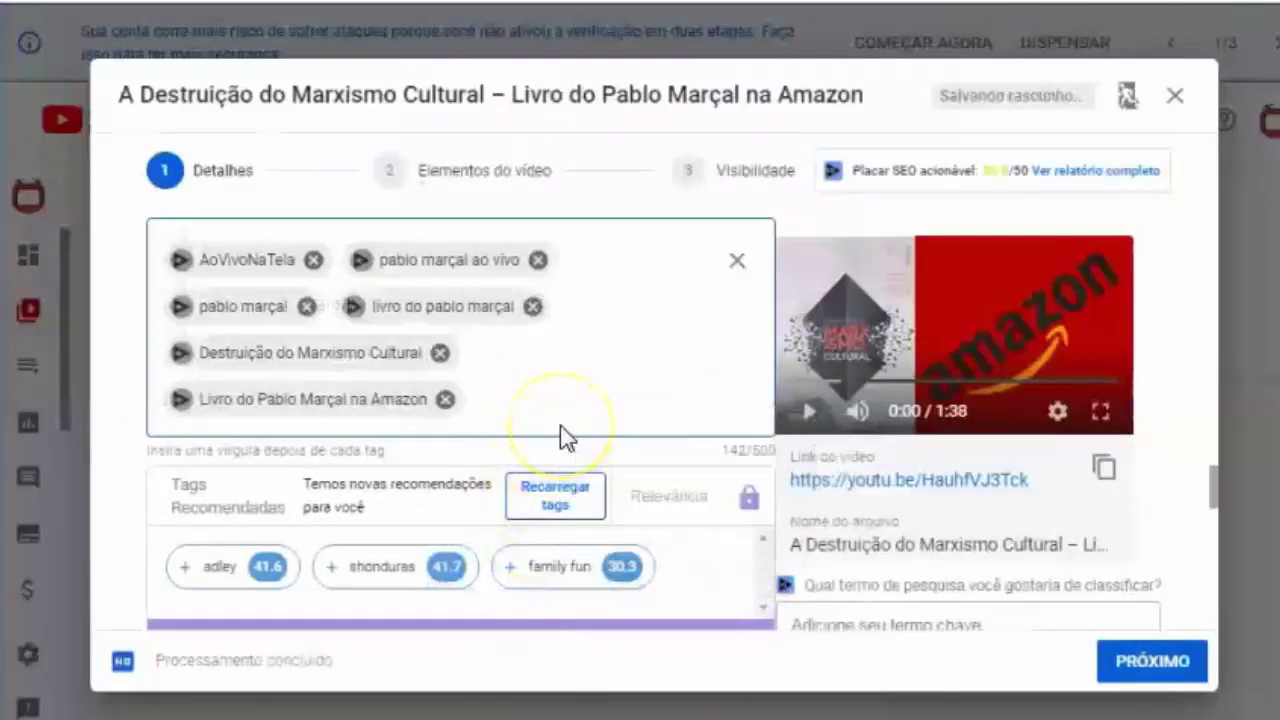
Step: Copy "A Destruição do Marxismo Cultural" from the title line of the Word script and add it as a tag in YouTube
type("A")
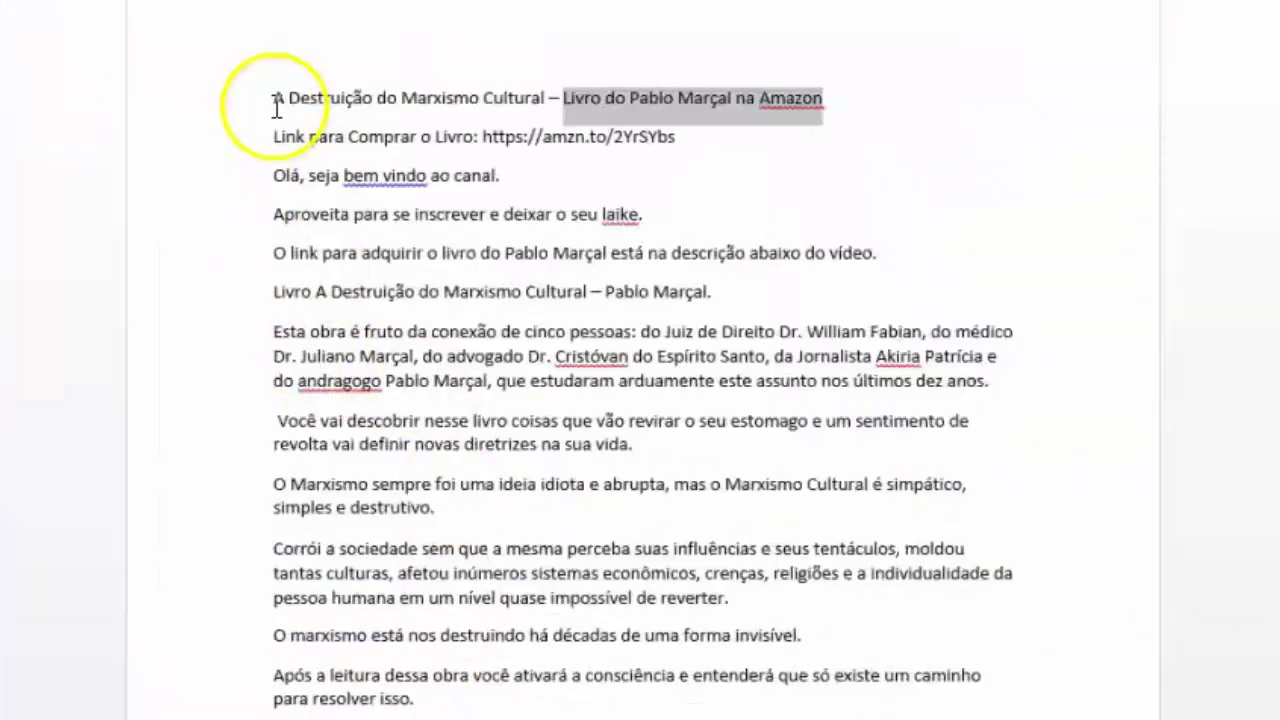
left_click_drag(277, 105, 562, 108)
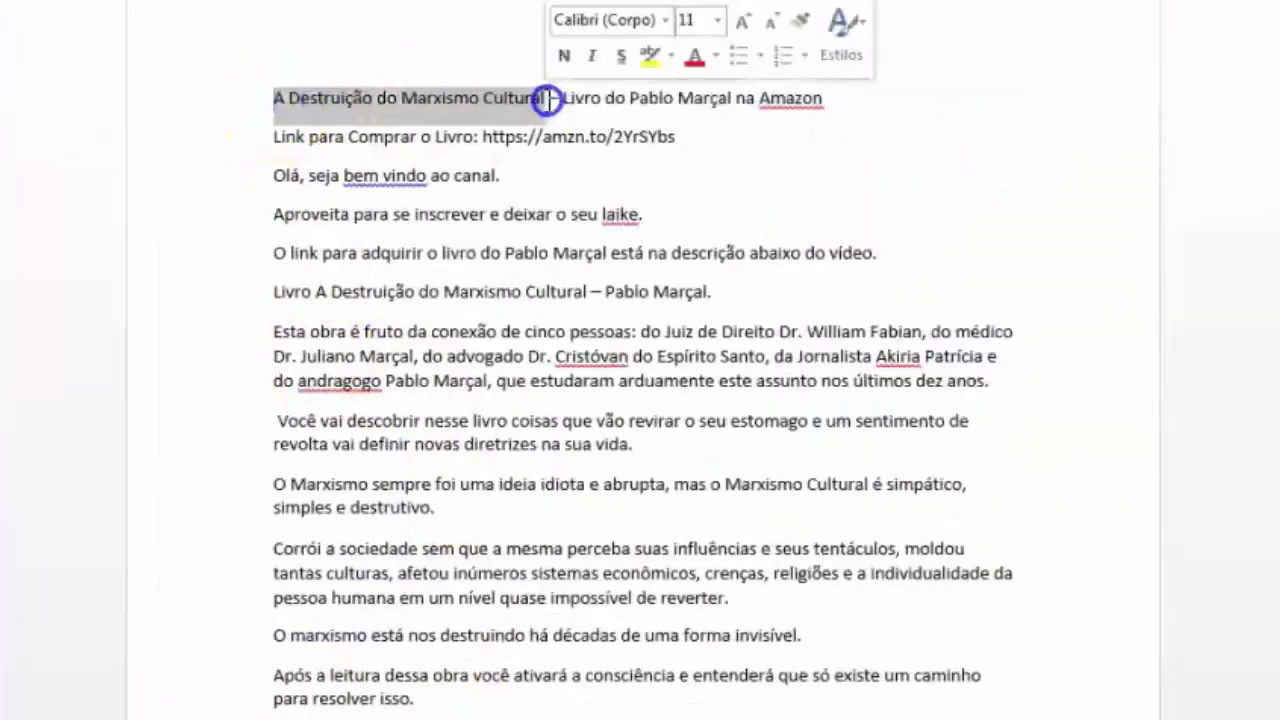
right_click(548, 98)
left_click(595, 149)
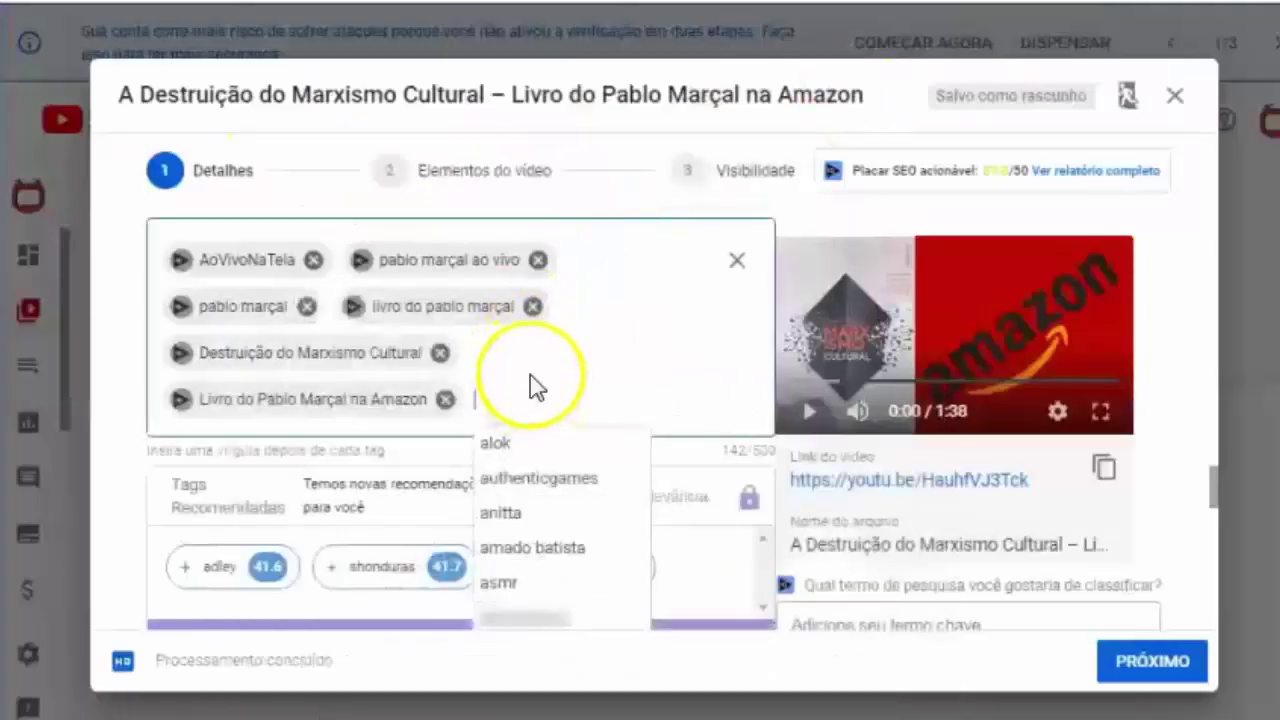
key("ctrl+v")
key("Return")
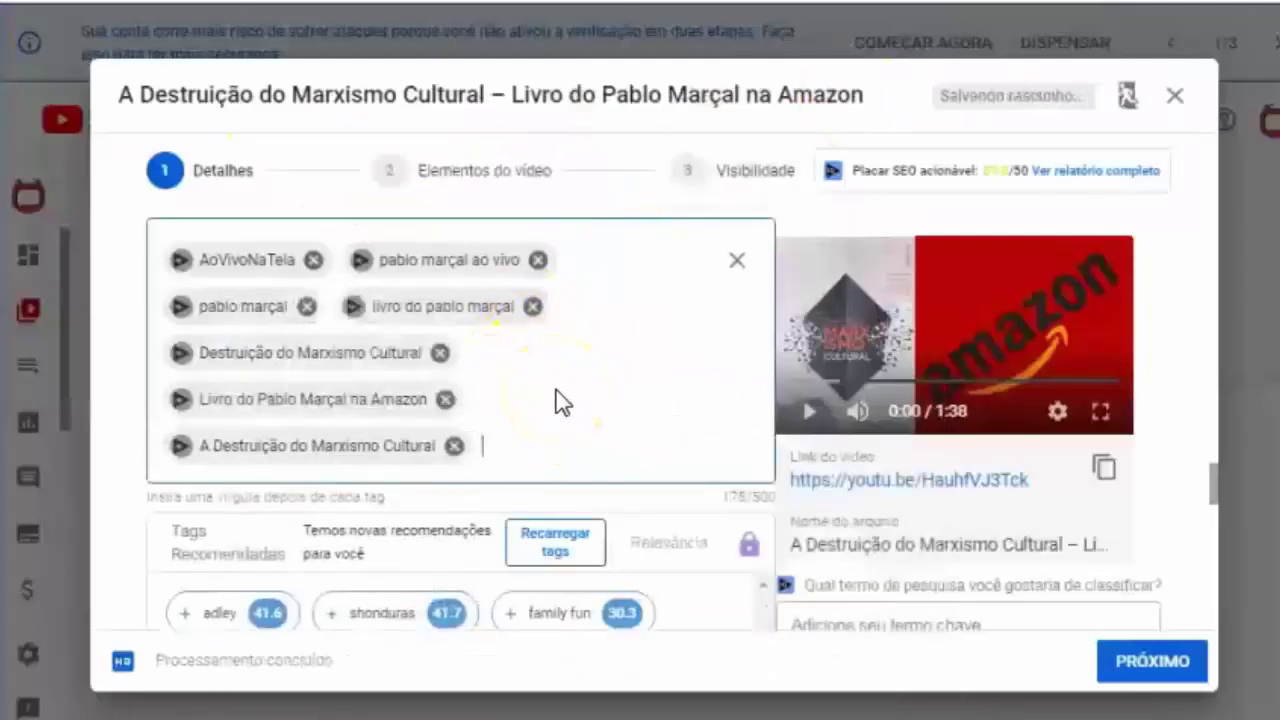
Step: Add the suggested tag "pablo marçal medo" to the video
type("pablo marçal desbloqueio")
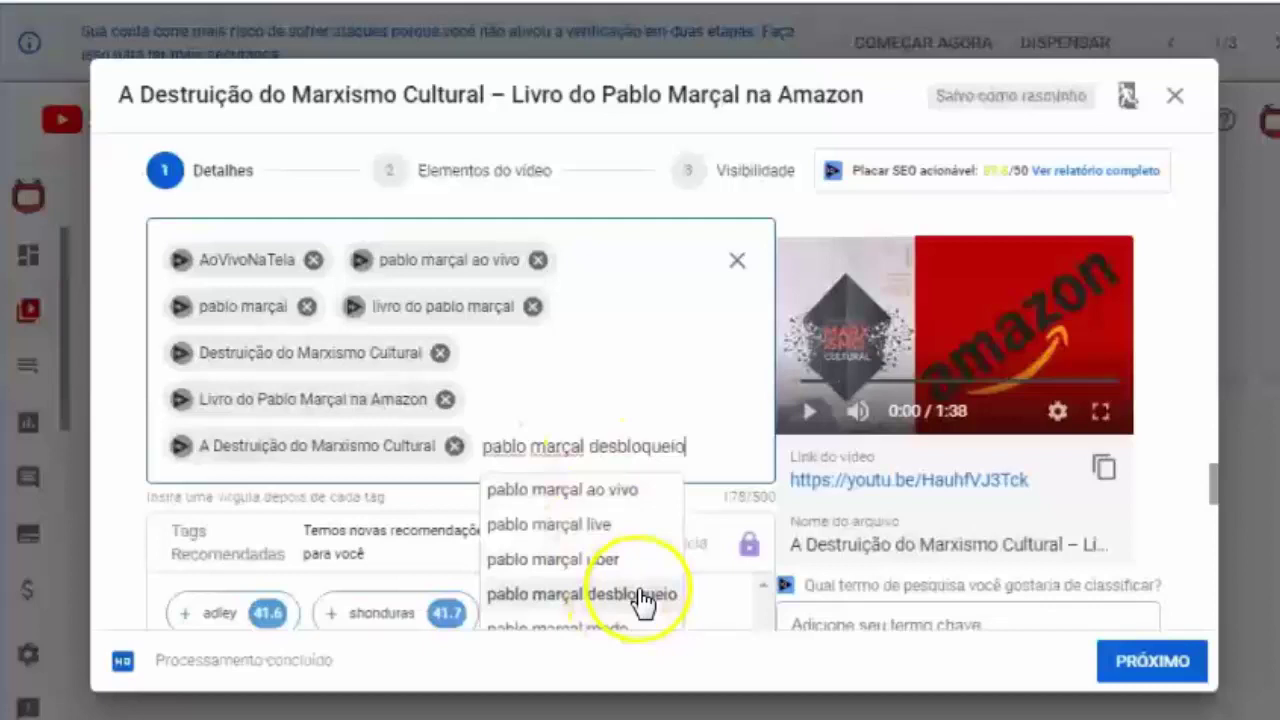
scroll(643, 603, "down", 1)
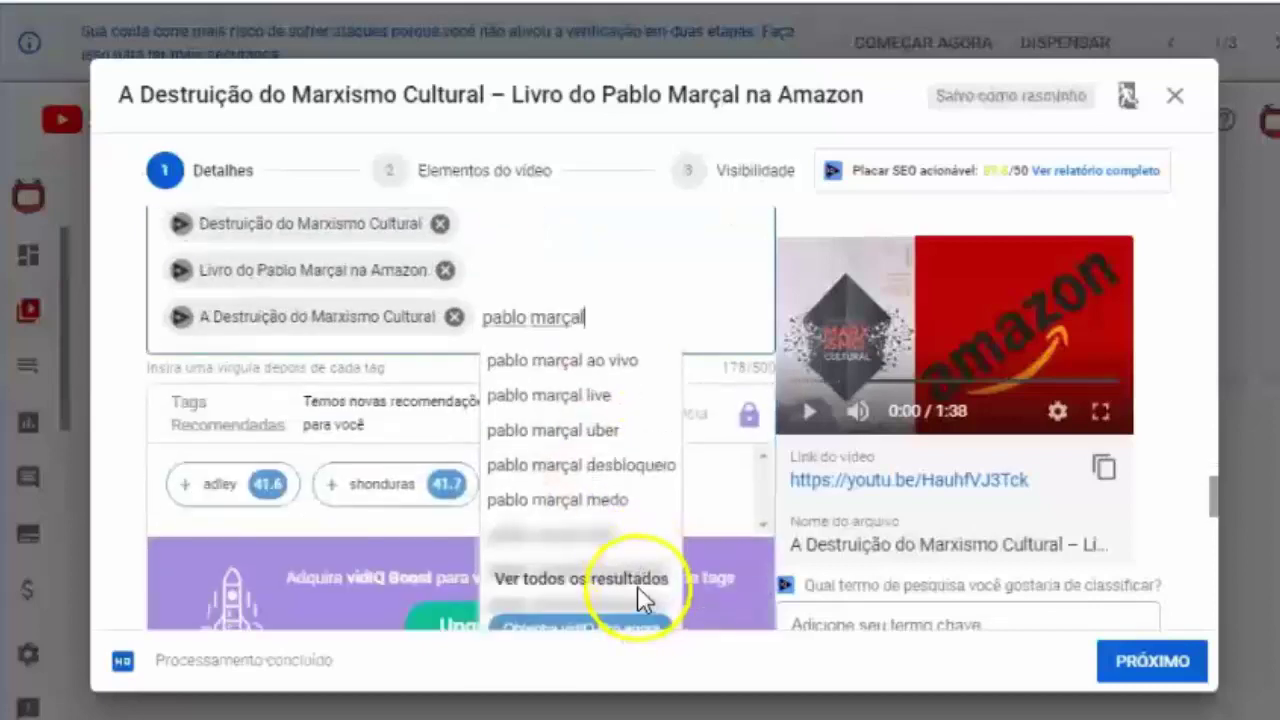
left_click(614, 502)
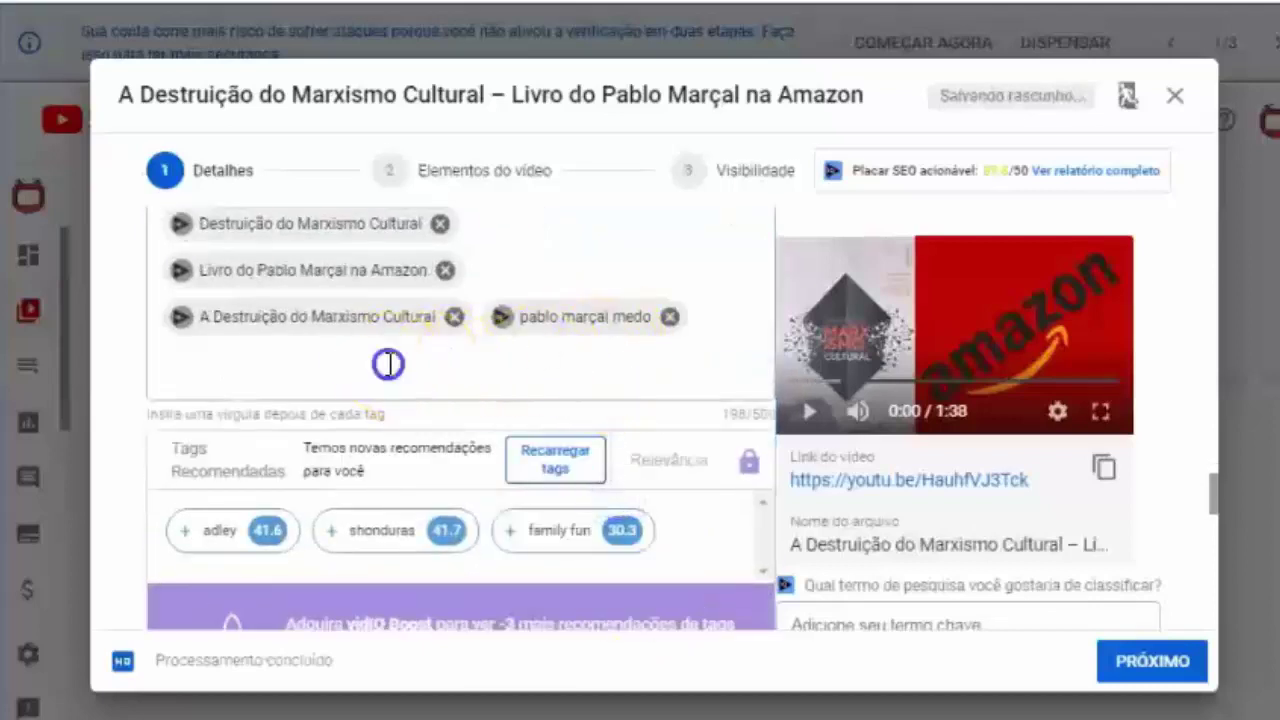
Step: Add the suggested tags "livros da amazon" and "livros da amazon em pdf" to the video
type("livros da")
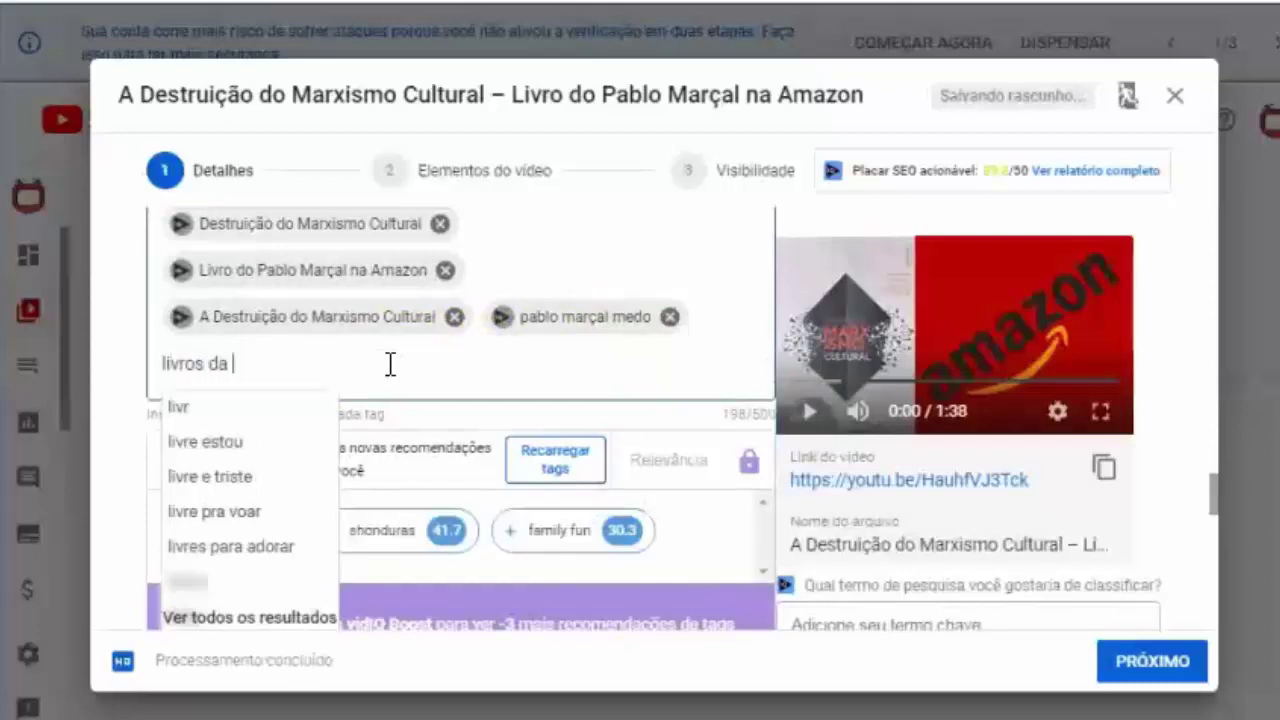
type(" amazon")
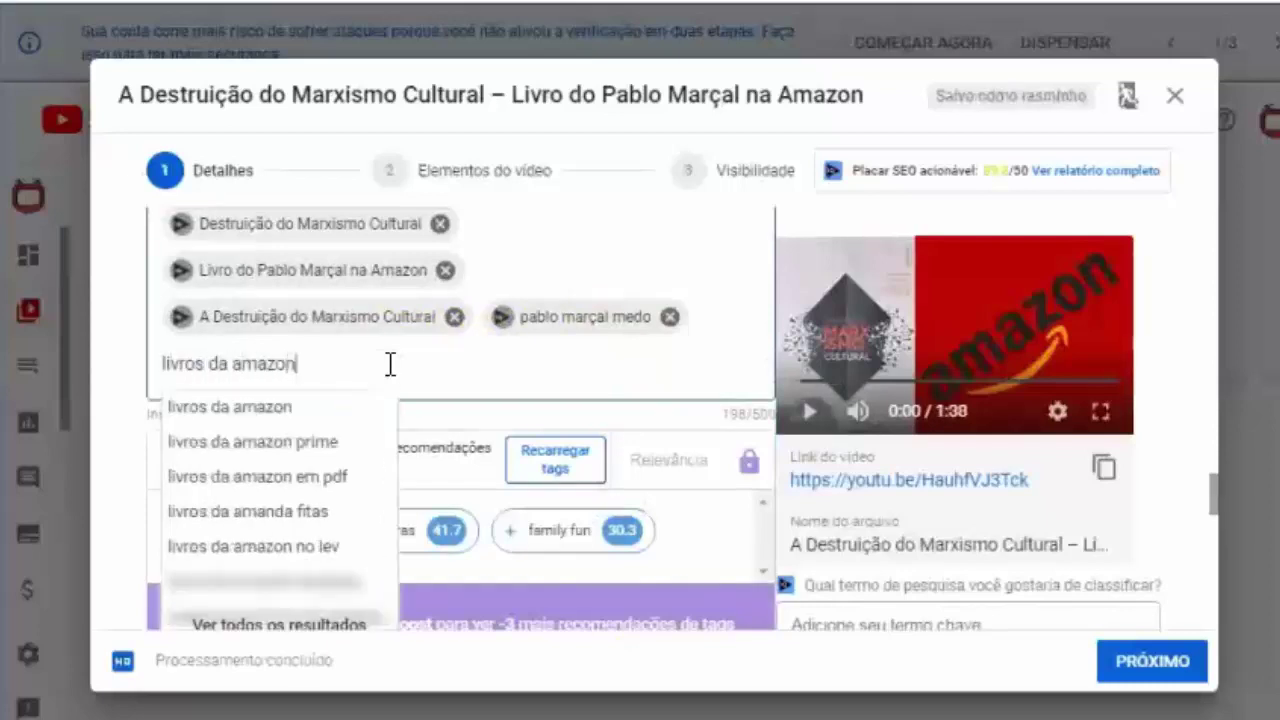
left_click(302, 414)
left_click(291, 412)
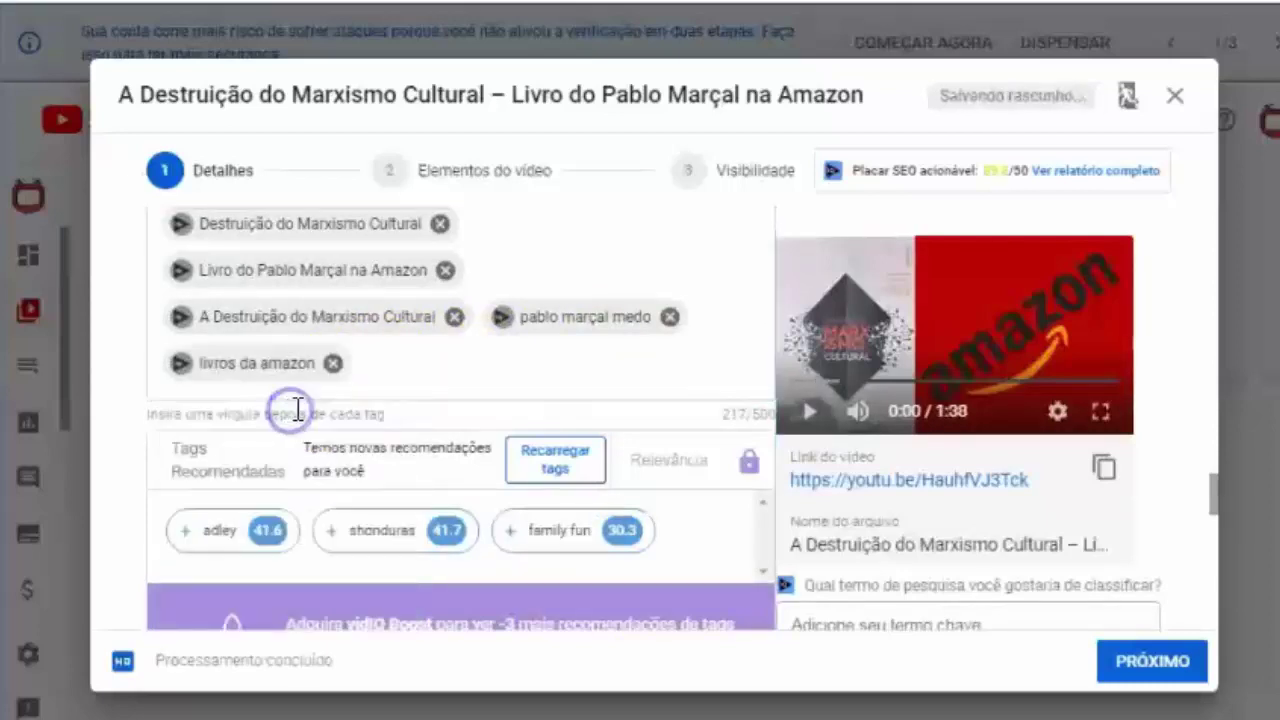
left_click(435, 377)
type("li")
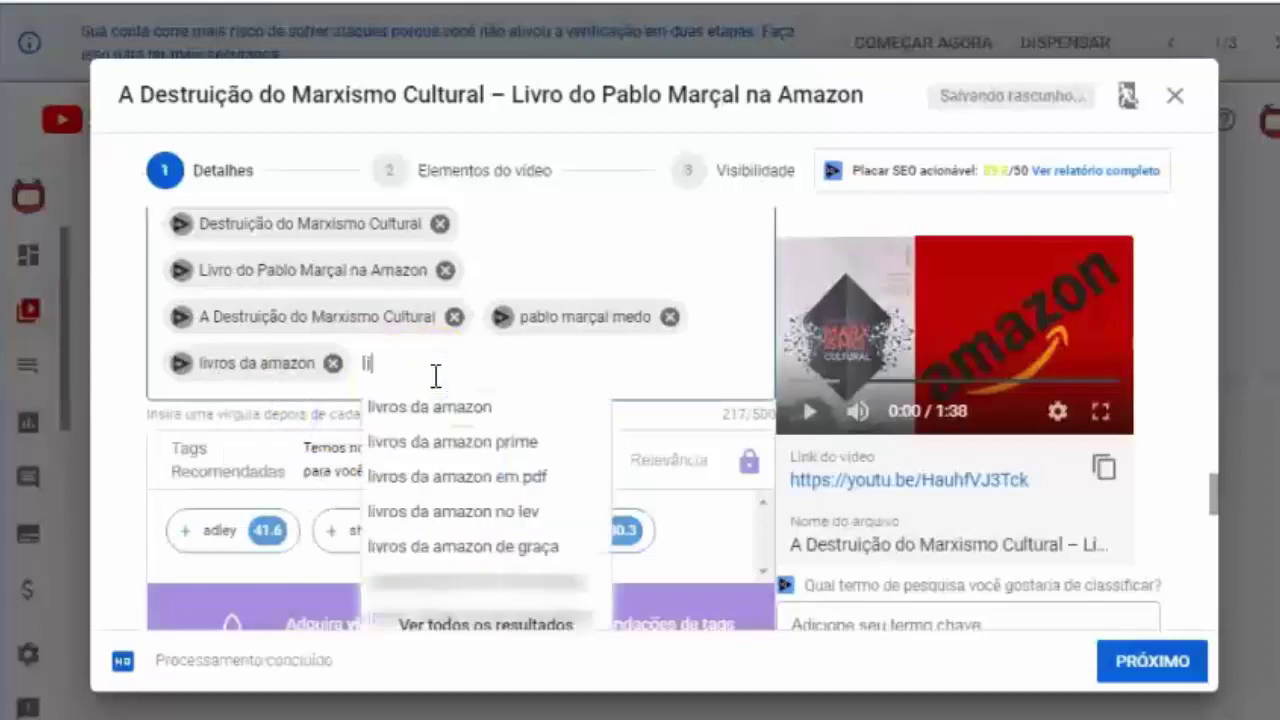
type("vros da ")
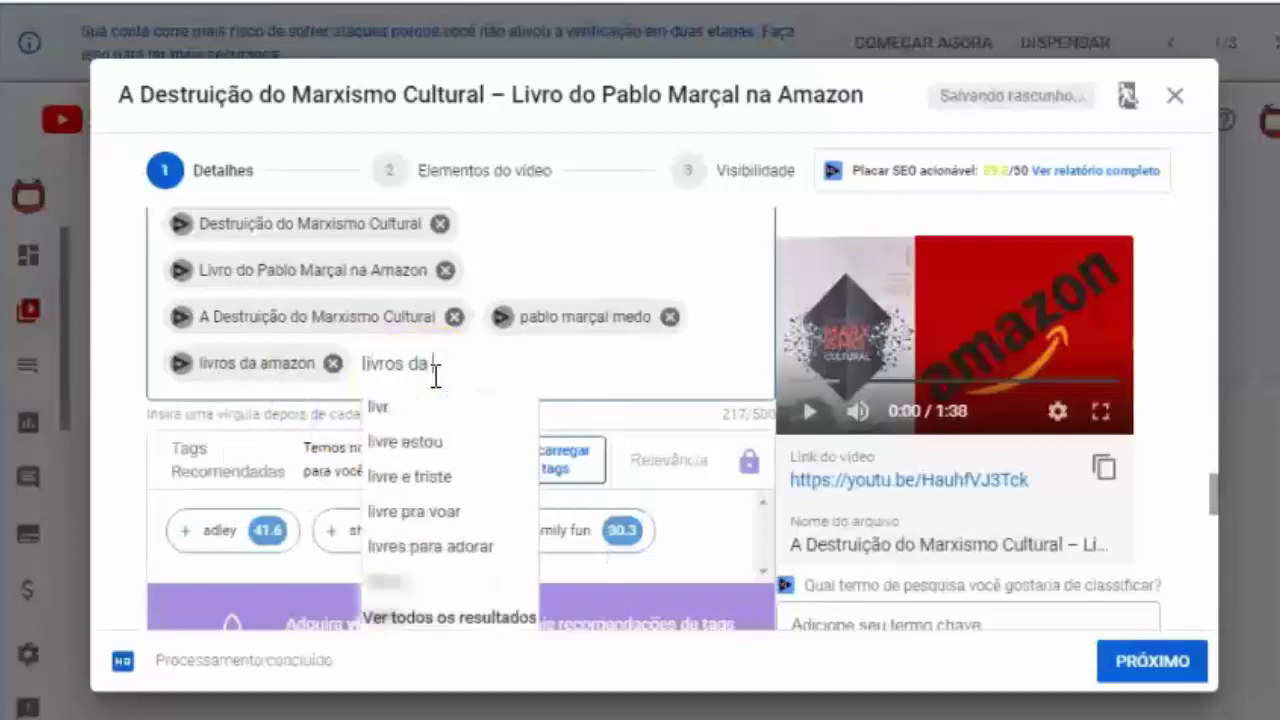
type("amazon em pdf")
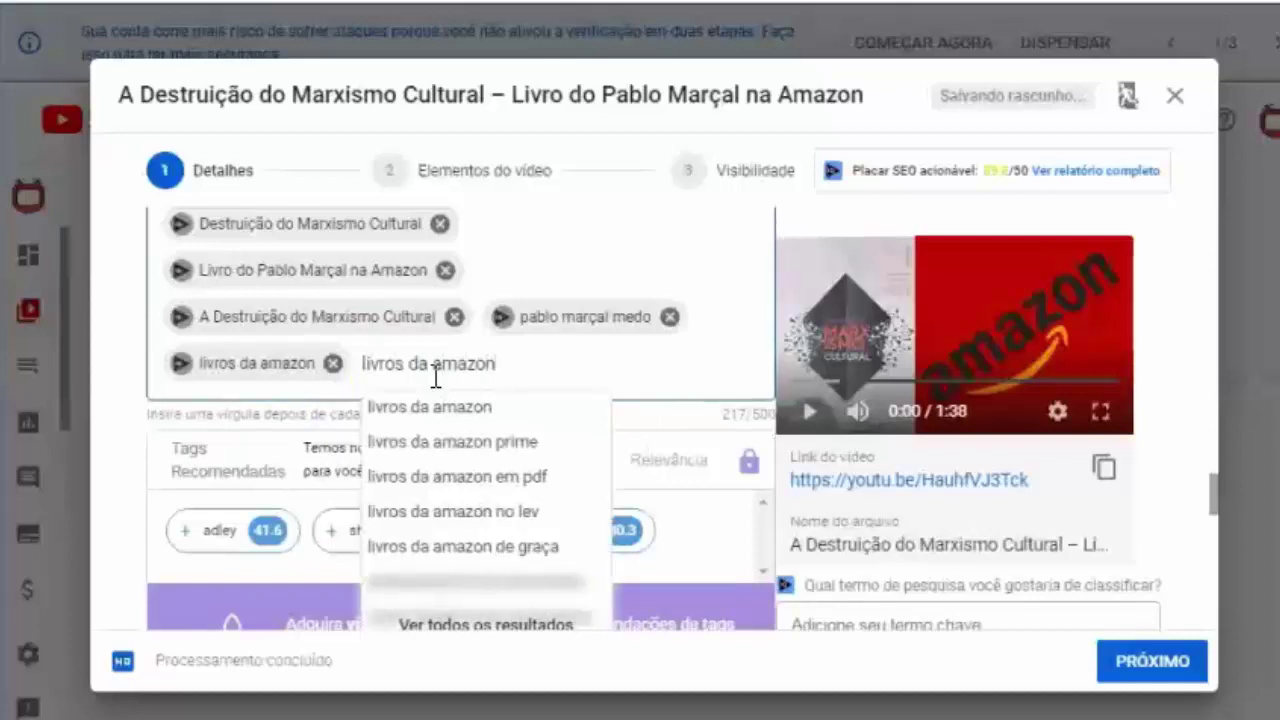
left_click(520, 479)
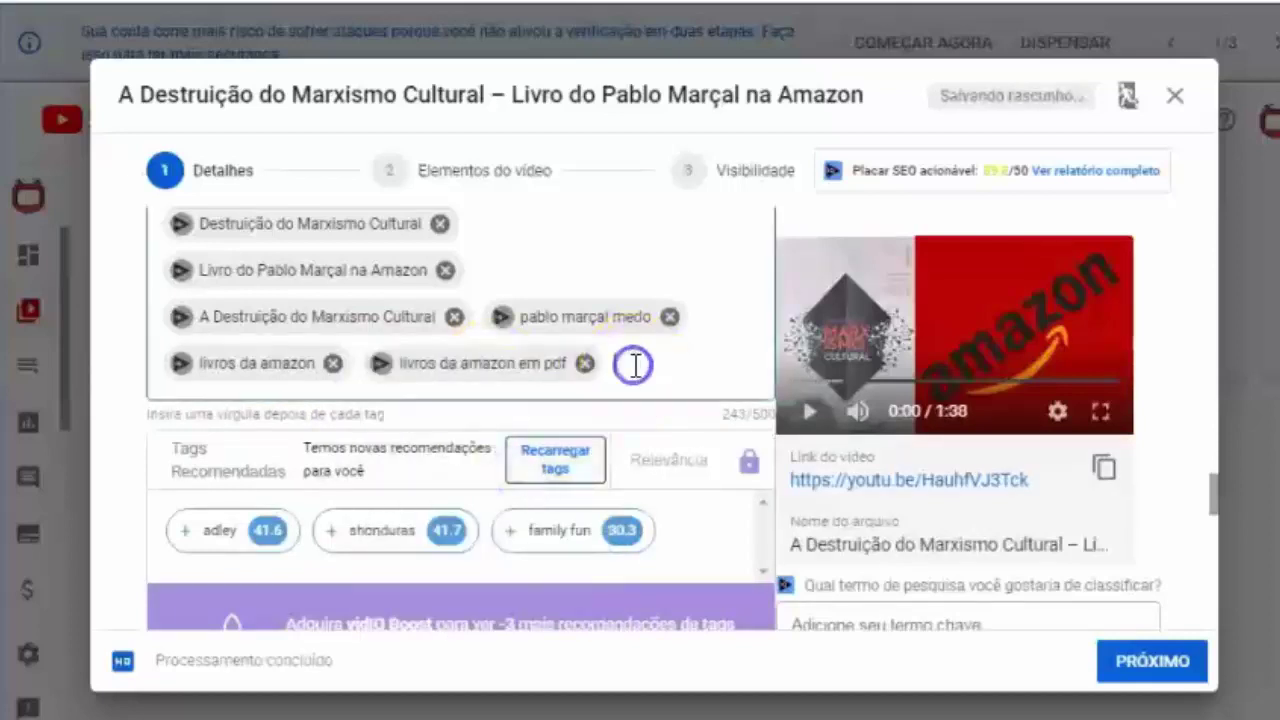
Step: Check the finished tag list and set the video's recording date to 10 de jun. de 2020
scroll(686, 509, "up", 4)
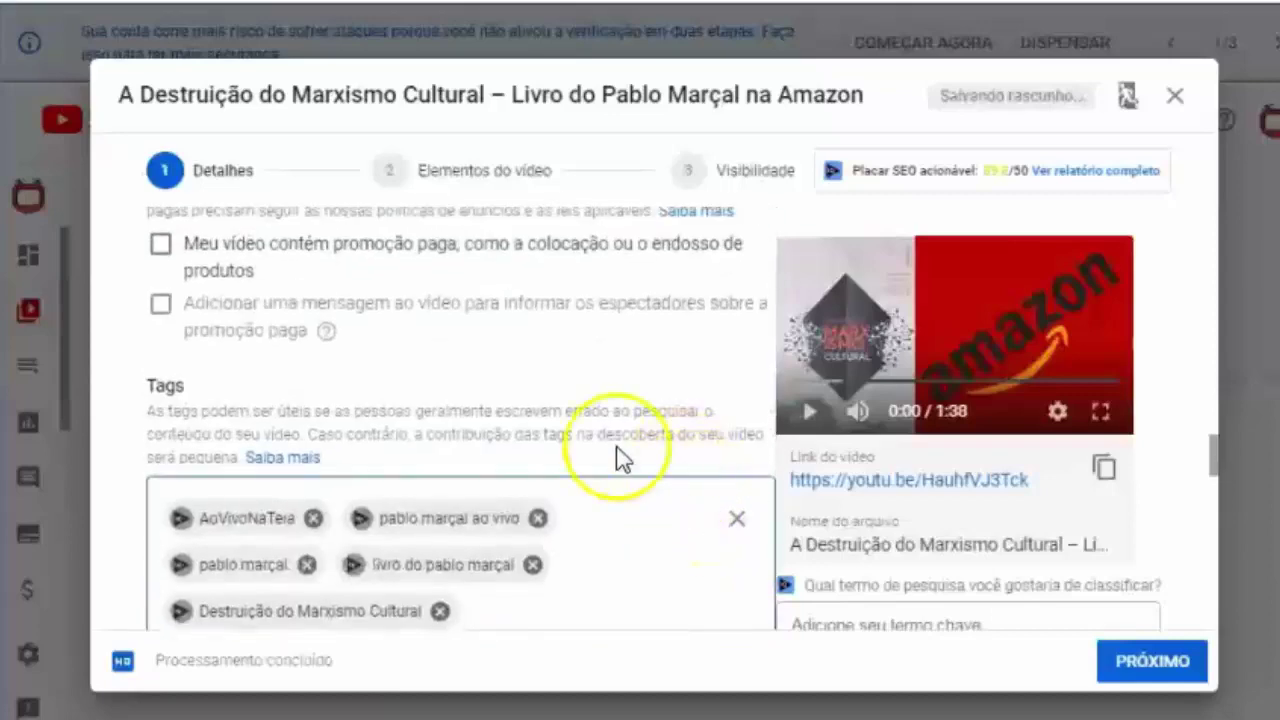
scroll(677, 554, "down", 3)
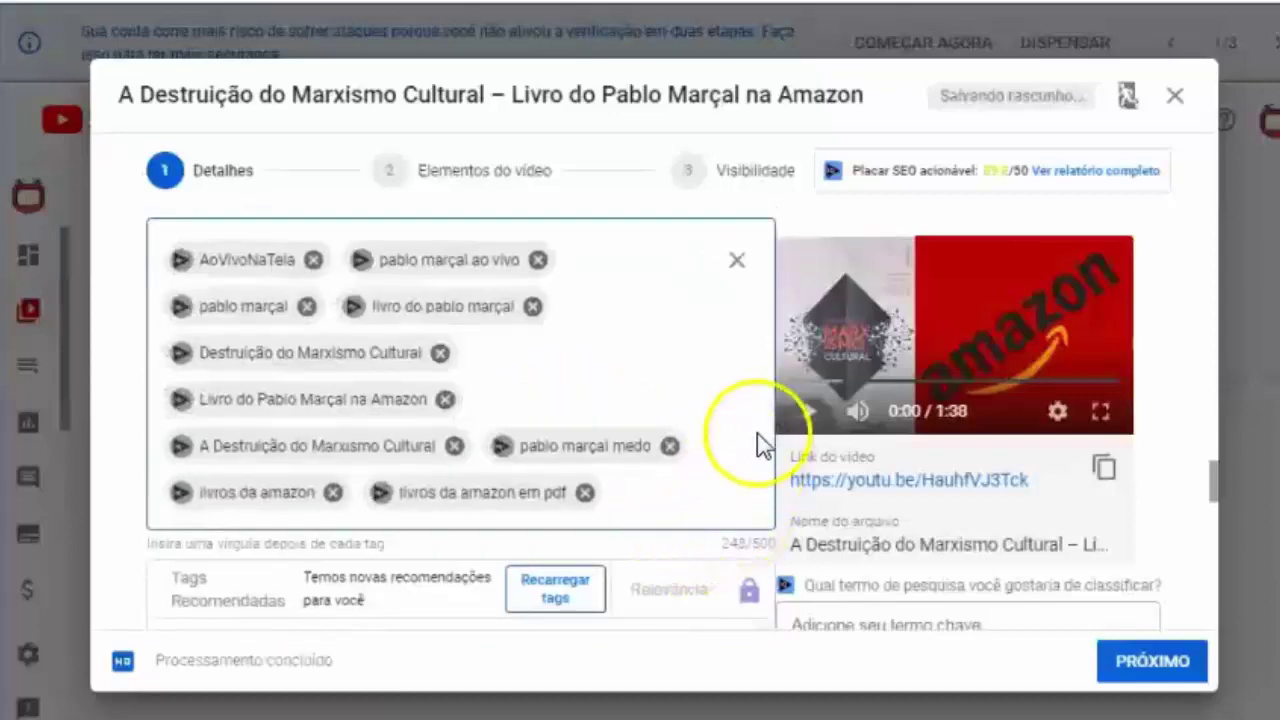
scroll(745, 503, "down", 3)
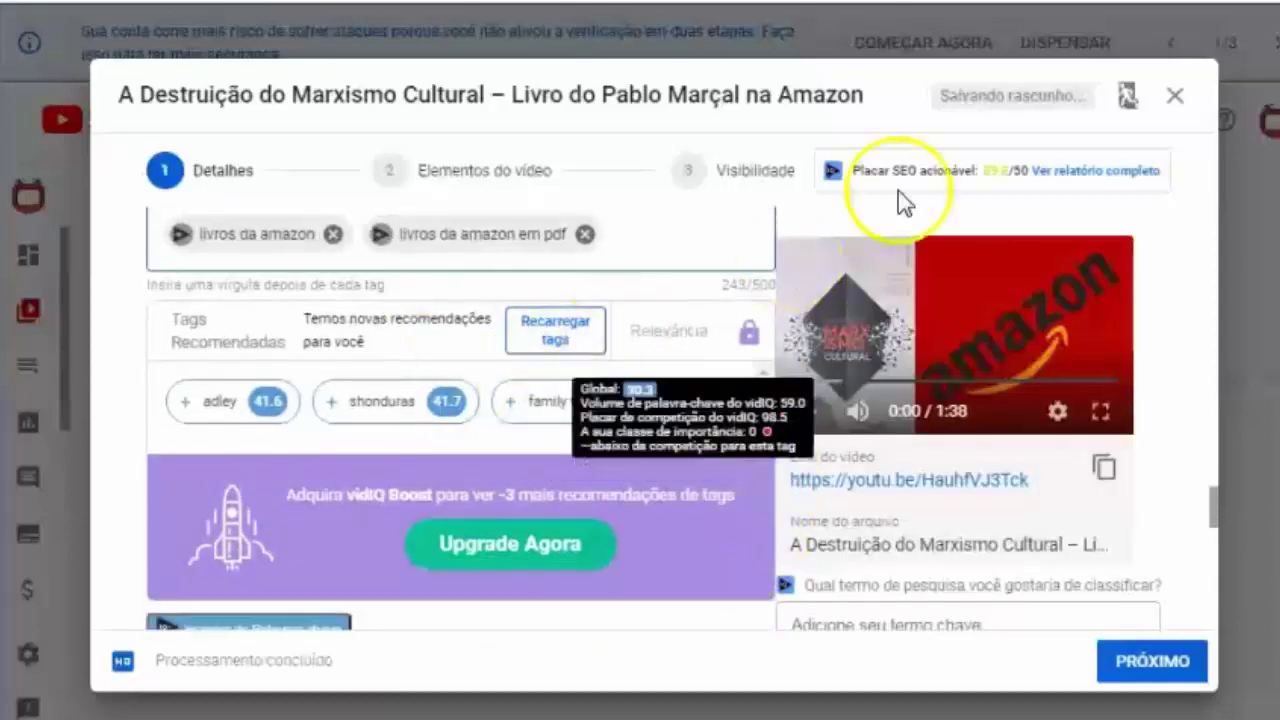
scroll(554, 400, "up", 3)
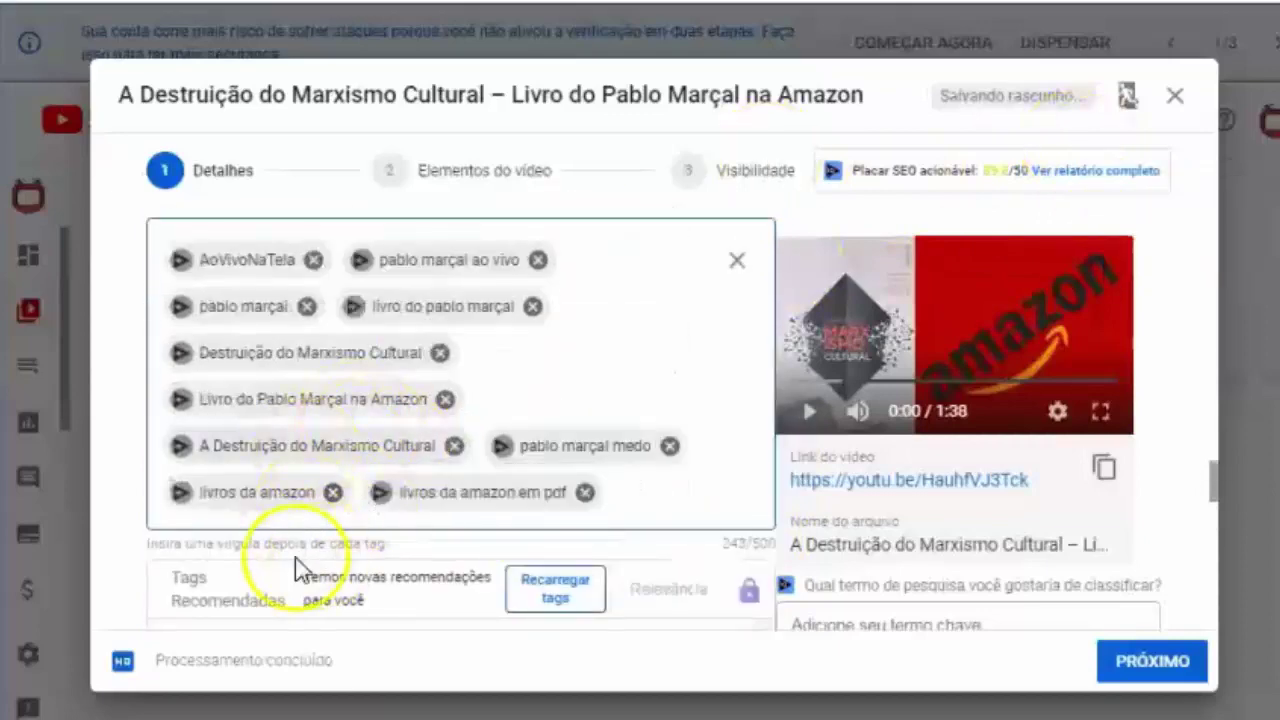
scroll(670, 471, "down", 6)
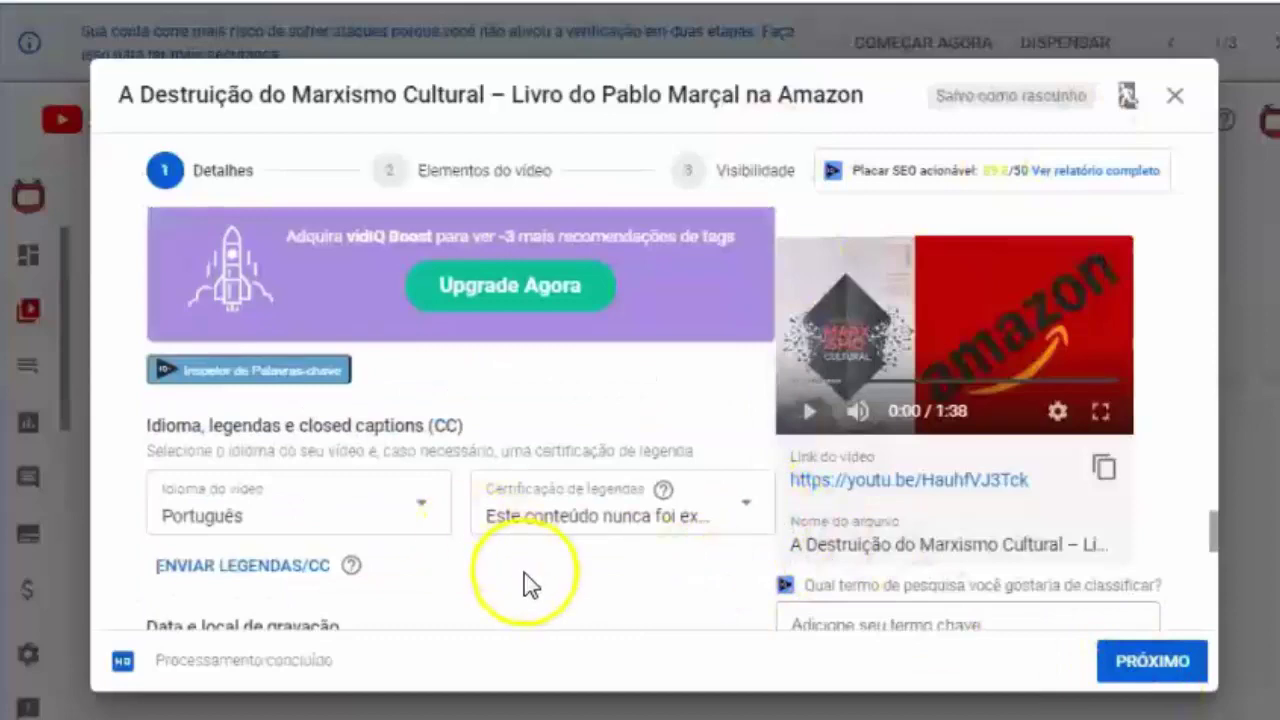
scroll(510, 560, "down", 3)
left_click(421, 470)
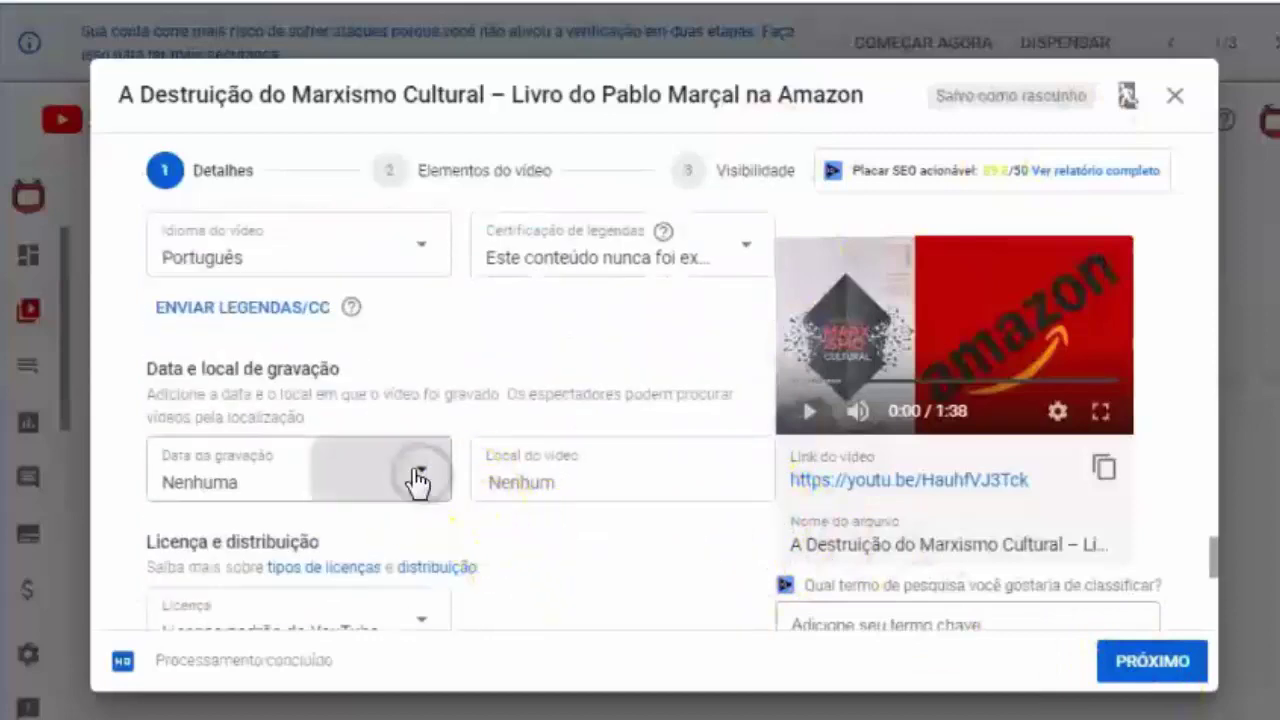
left_click(304, 300)
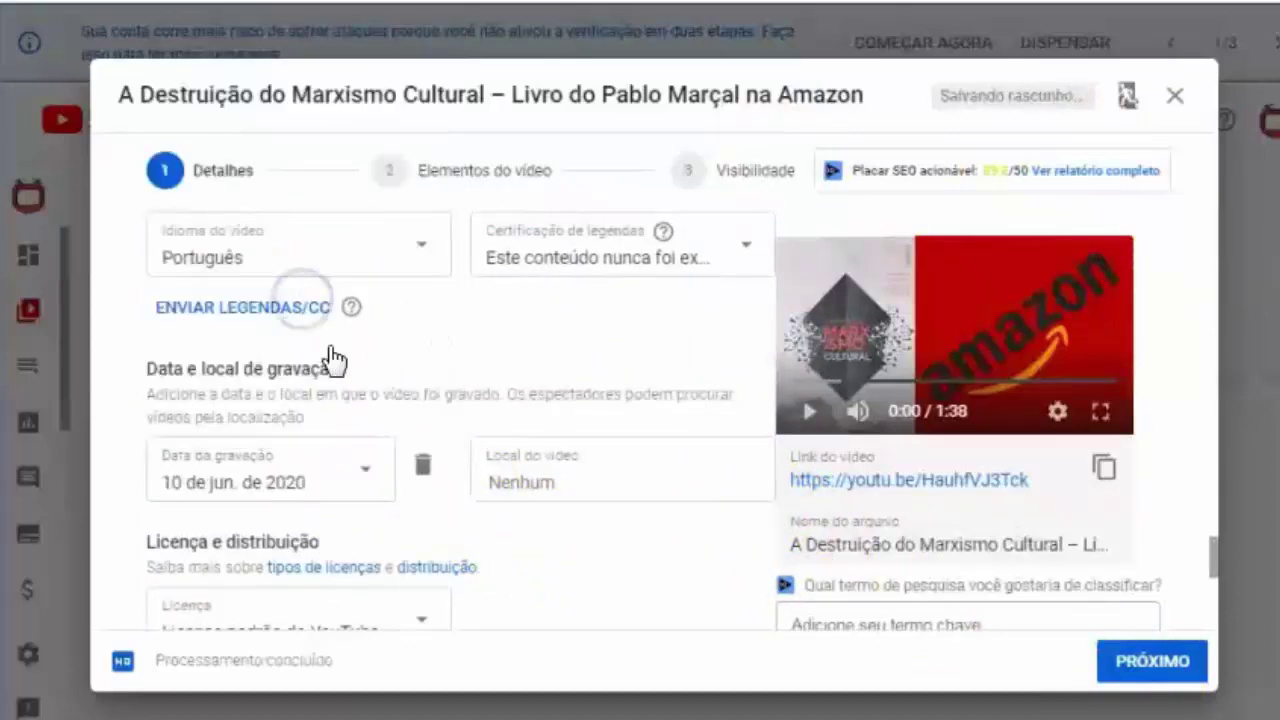
Step: Advance to the video elements and add an end screen from the first template with one video and one subscribe button
scroll(551, 500, "down", 3)
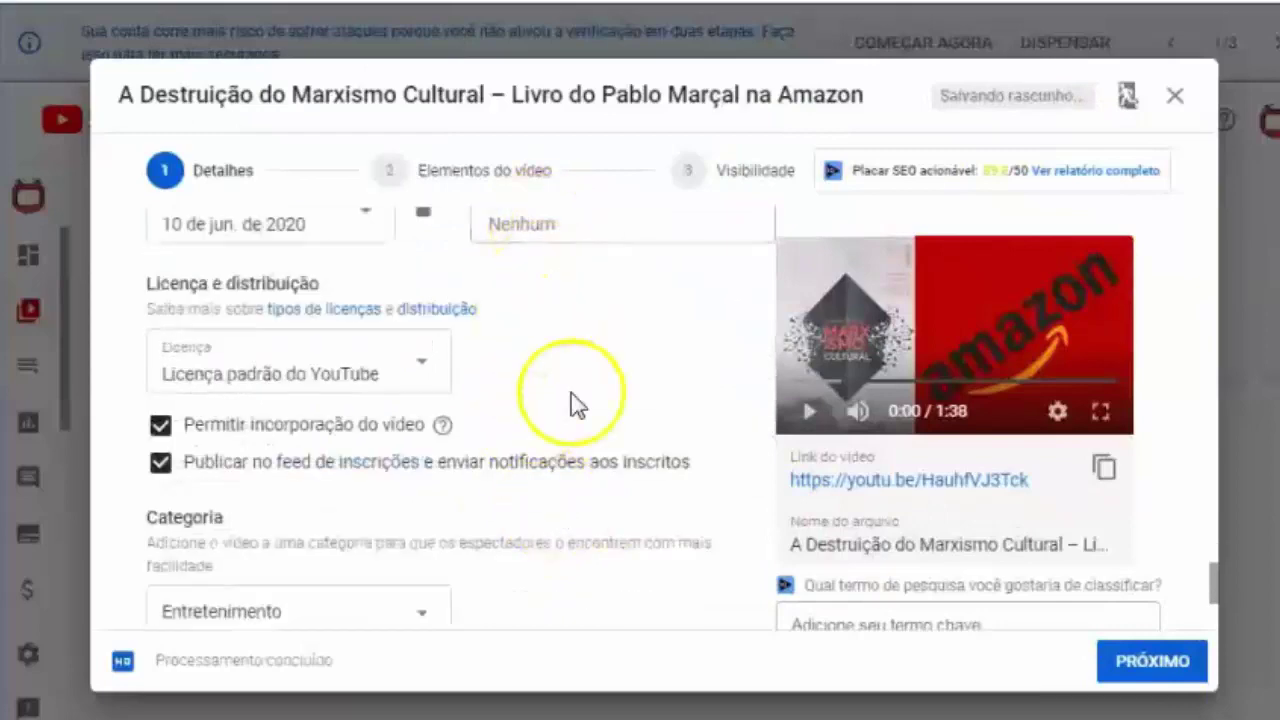
scroll(575, 410, "down", 2)
scroll(580, 414, "up", 4)
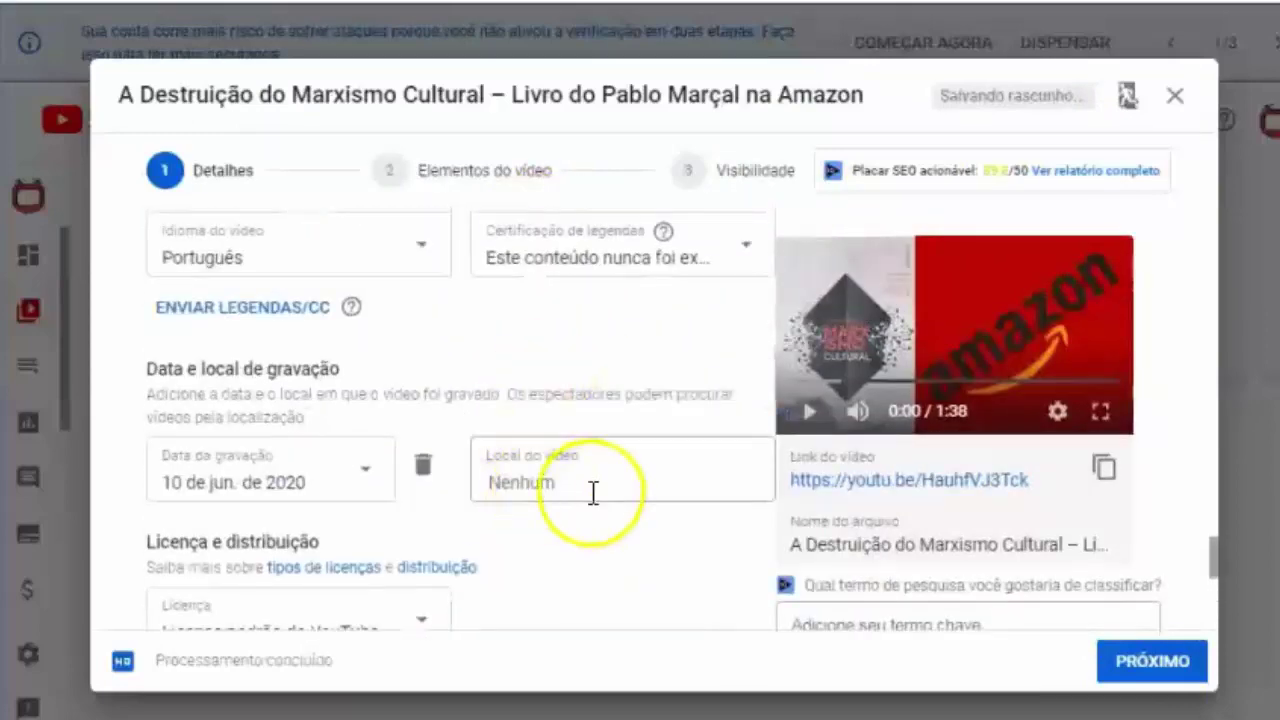
scroll(610, 505, "down", 7)
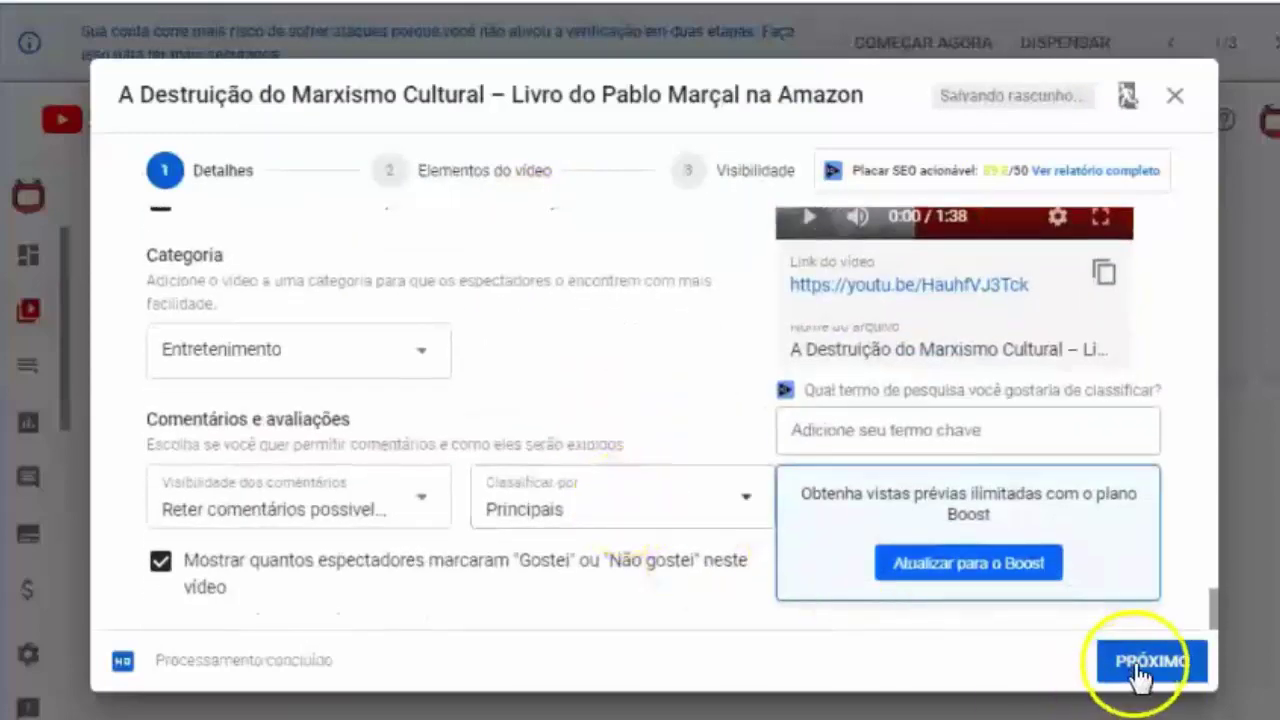
left_click(1141, 677)
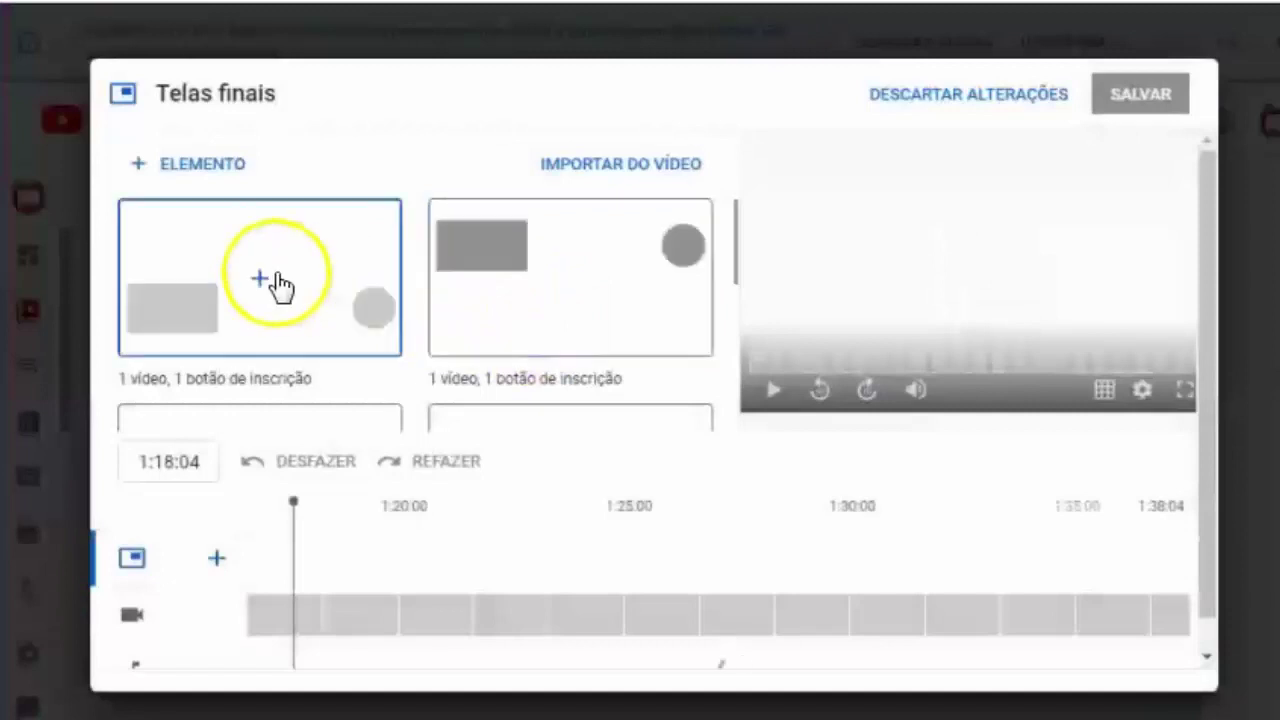
left_click(267, 280)
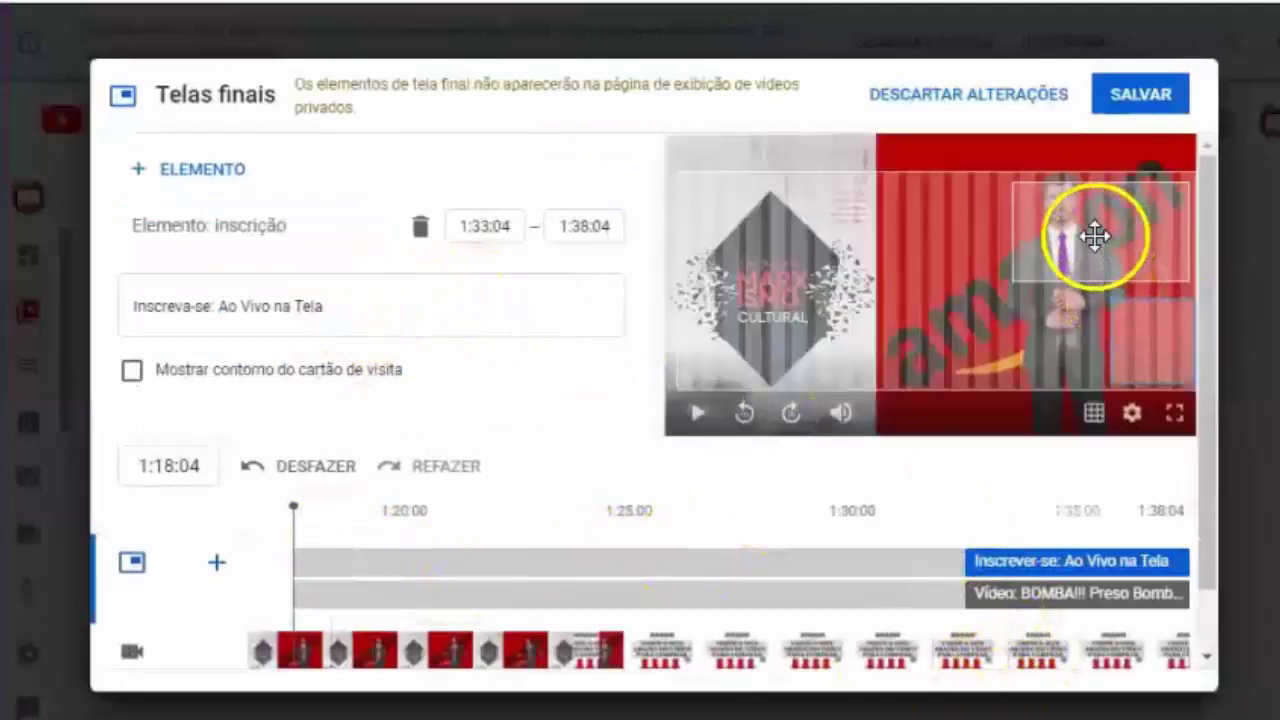
Step: Reposition the end screen's video element into the upper-right corner of the frame and save the end screen
left_click(1053, 235)
scroll(400, 350, "down", 2)
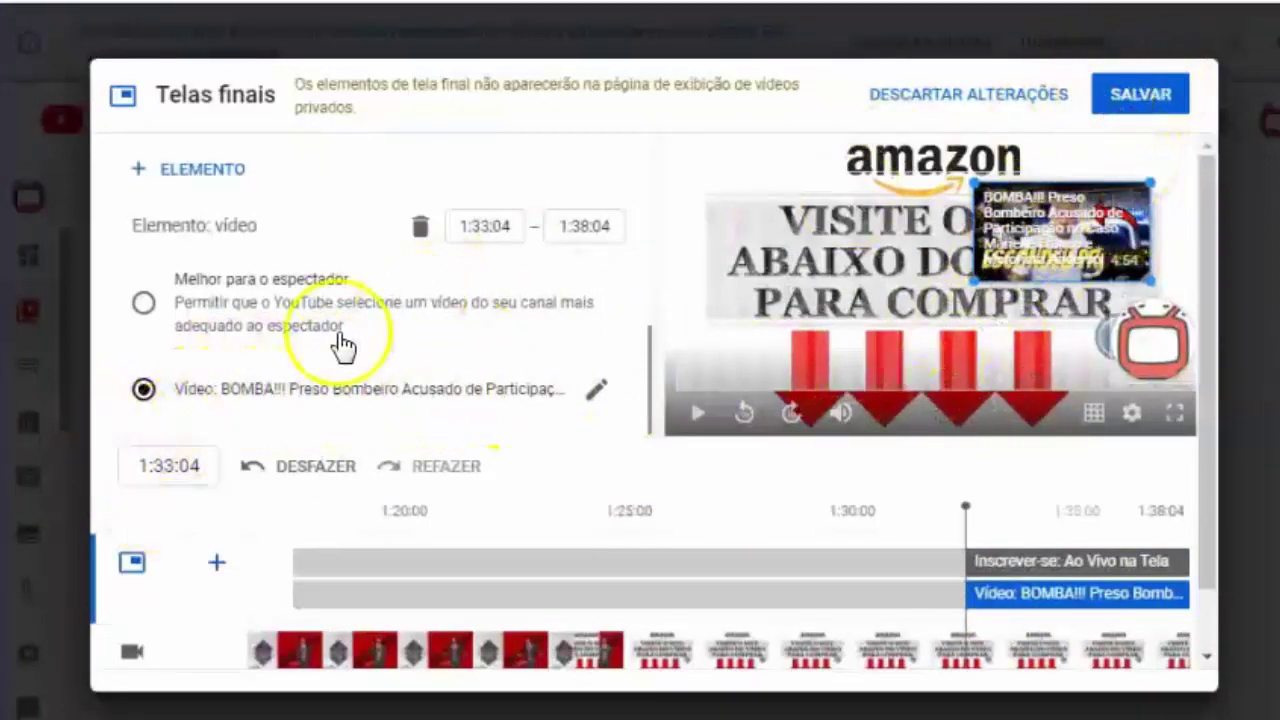
scroll(195, 375, "up", 2)
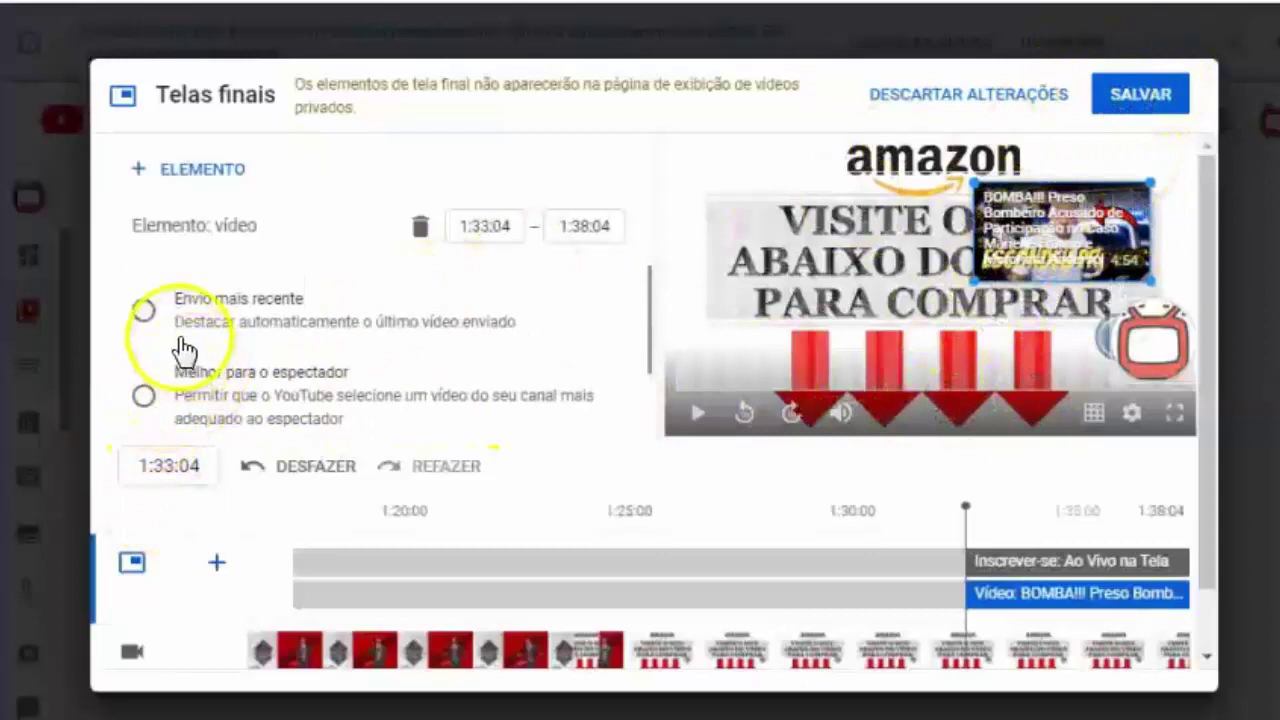
scroll(287, 325, "down", 2)
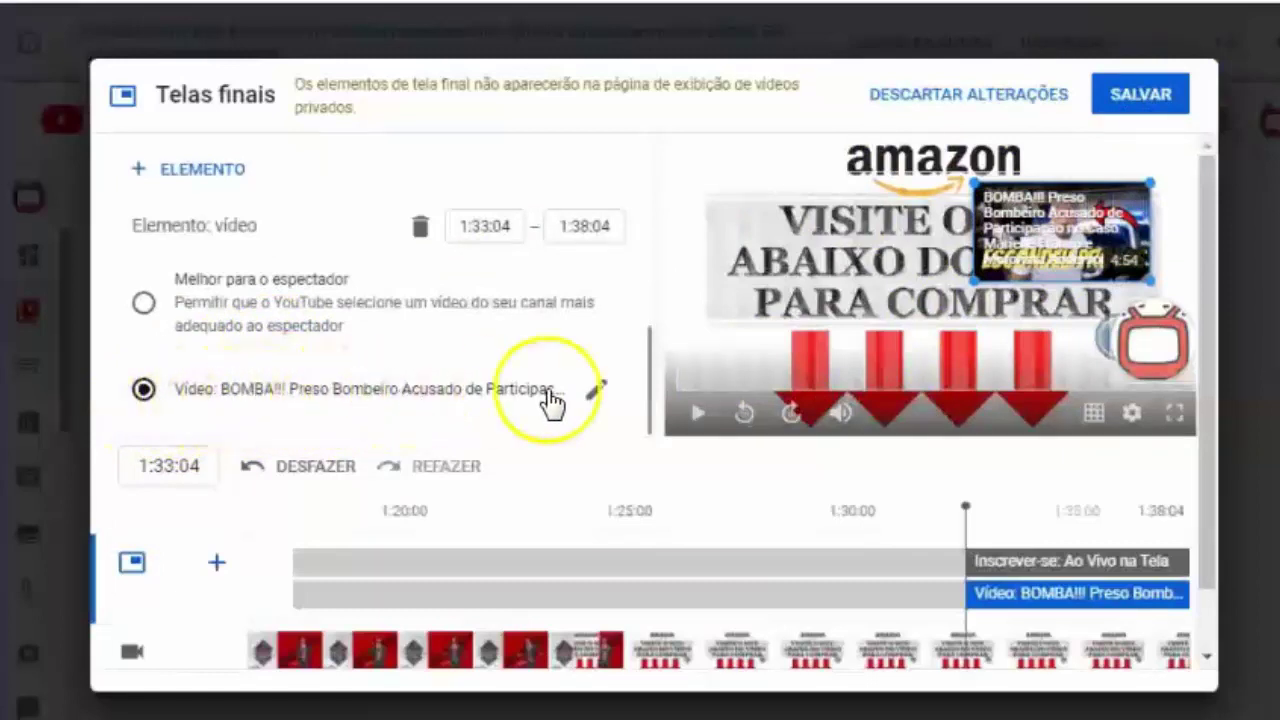
left_click_drag(985, 240, 751, 187)
left_click_drag(1030, 203, 1085, 214)
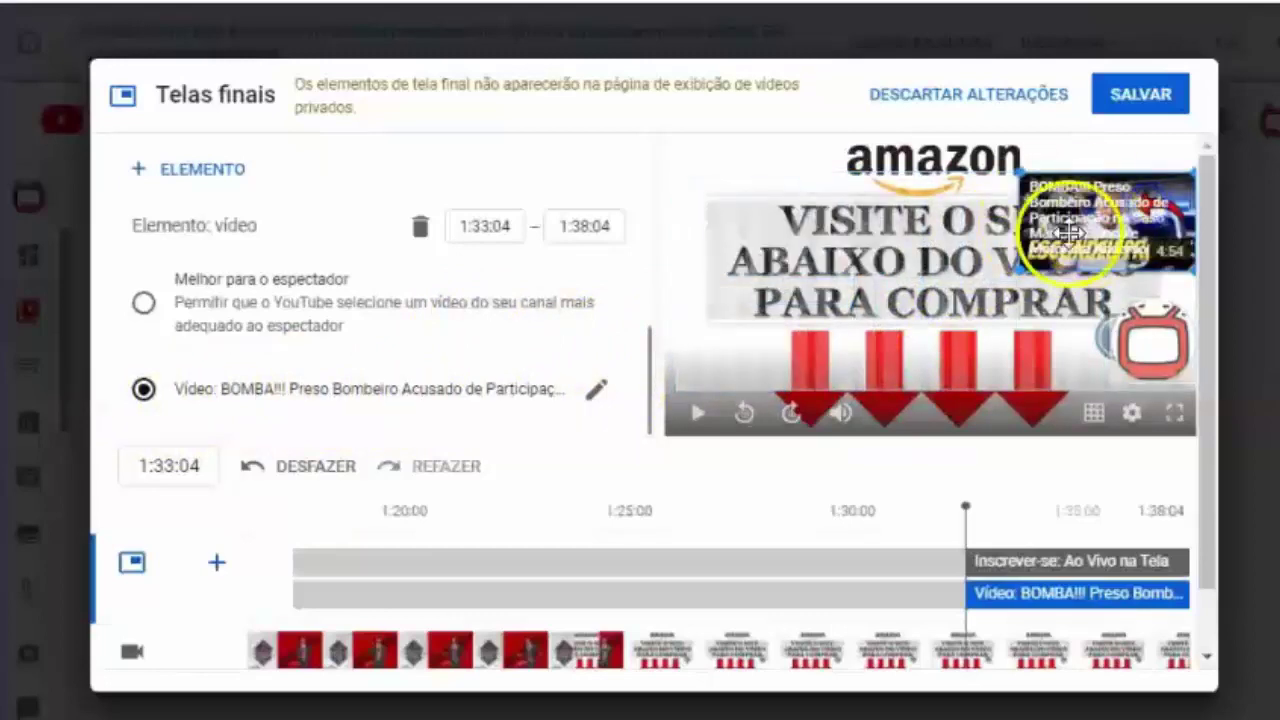
left_click(1130, 98)
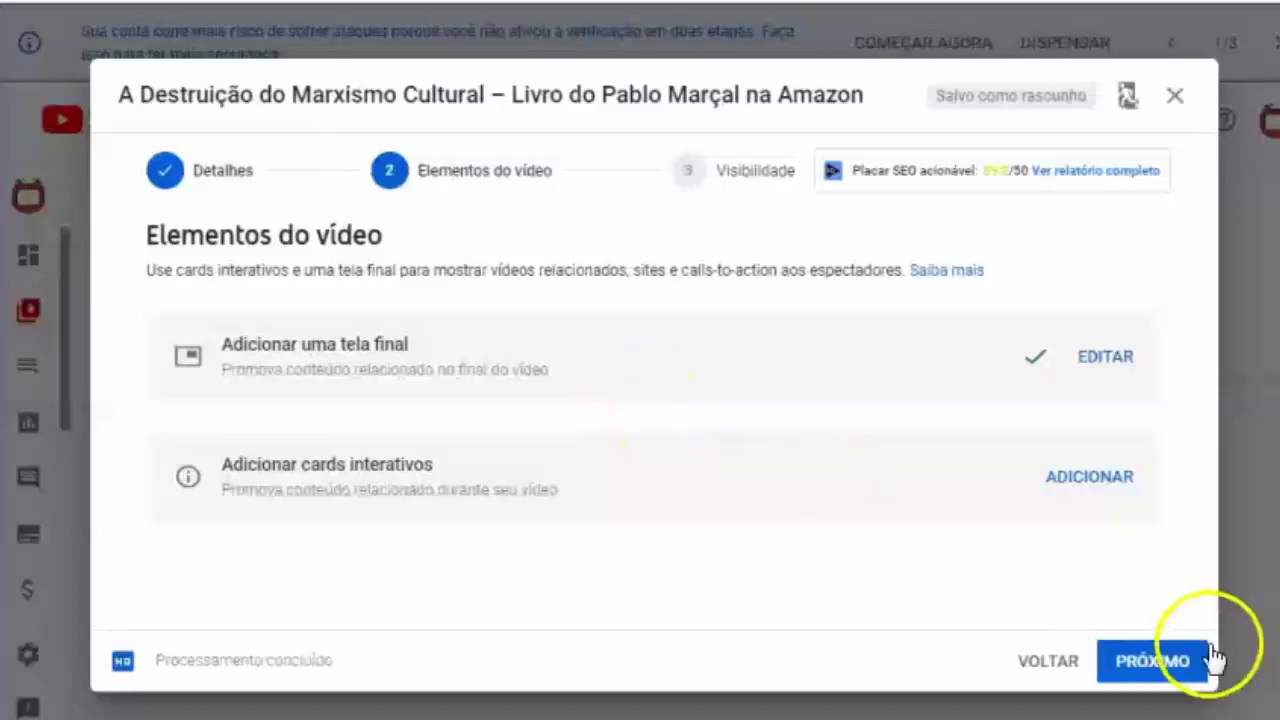
Step: Advance to the visibility settings and set the public video as an immediate premiere (Estreia imediata)
left_click(1152, 664)
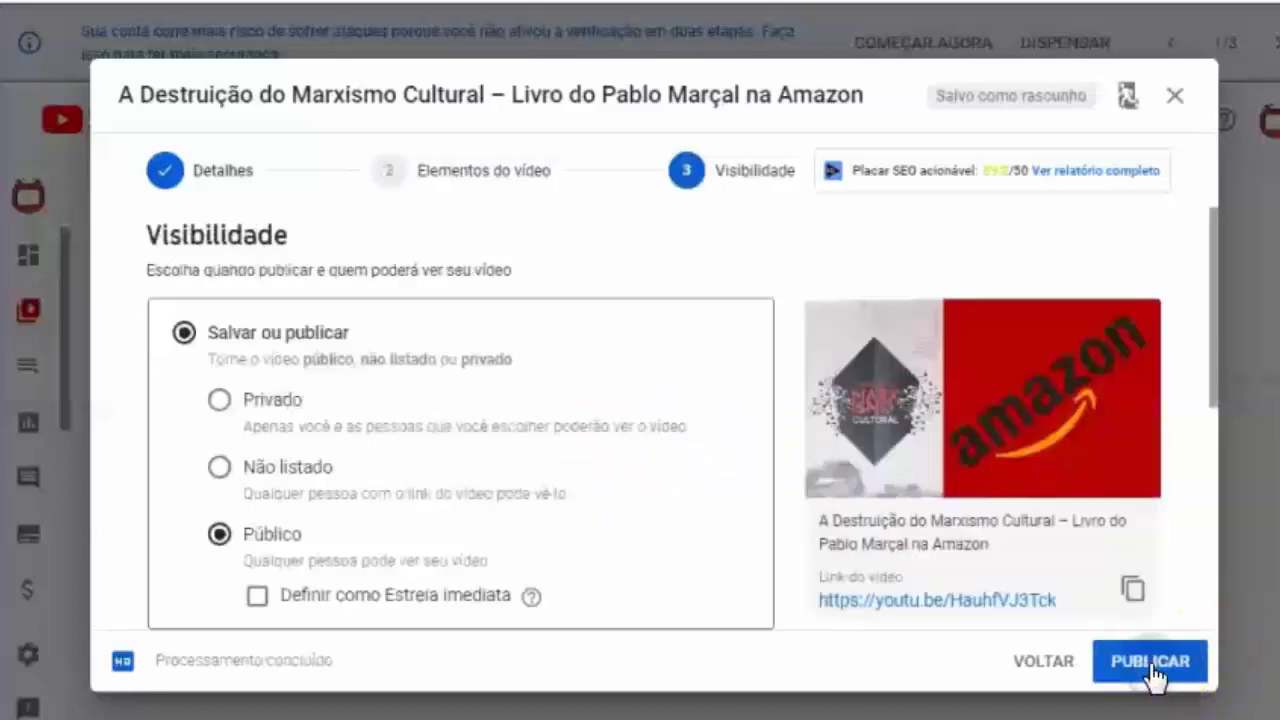
scroll(473, 525, "down", 3)
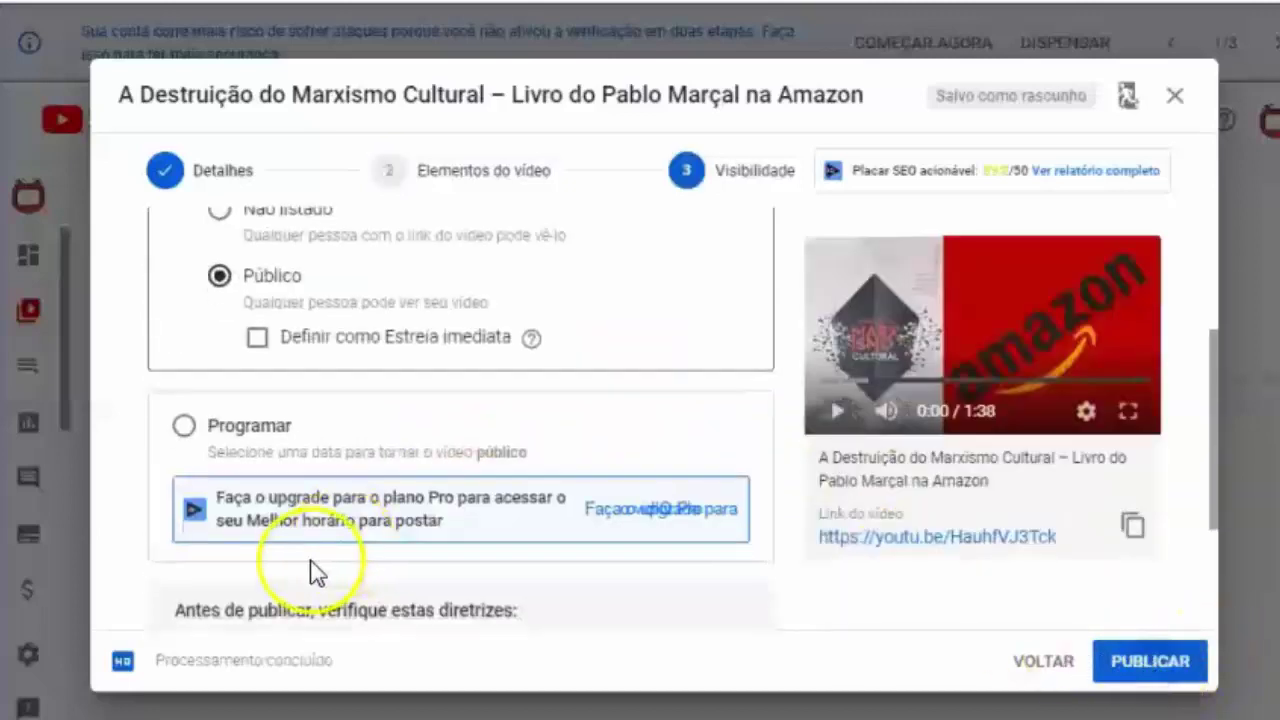
left_click(257, 337)
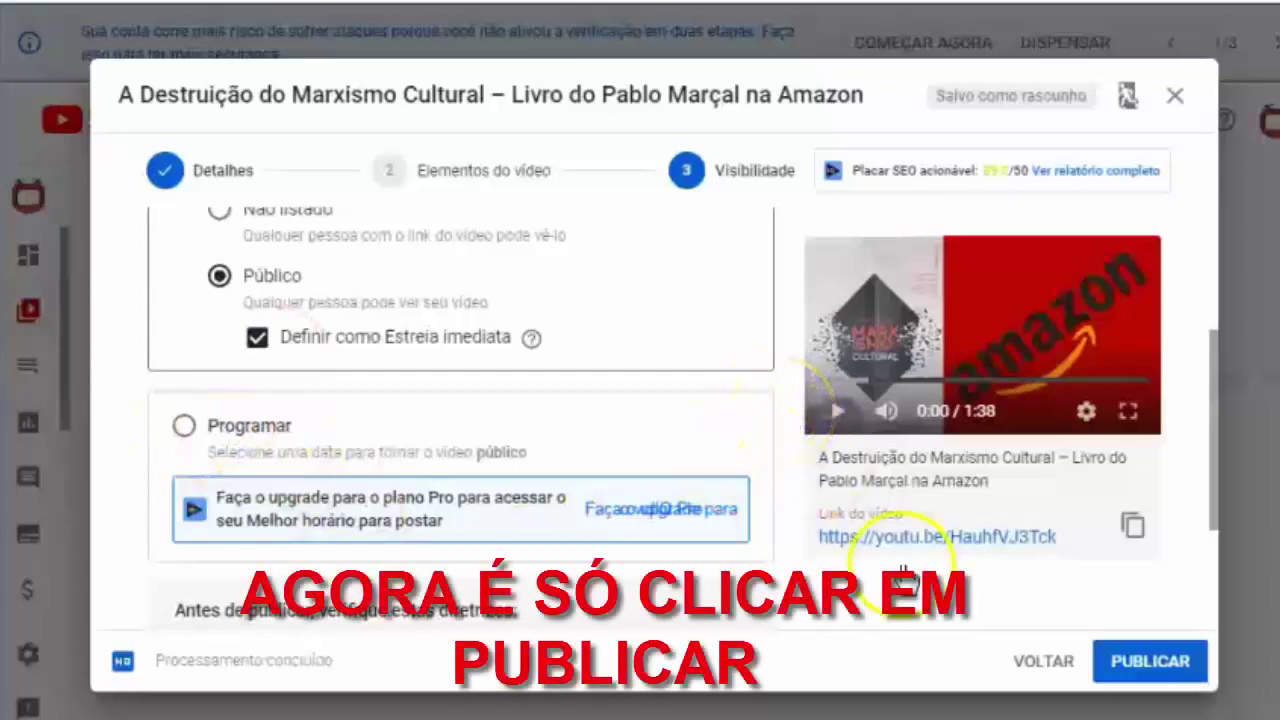
scroll(780, 480, "down", 2)
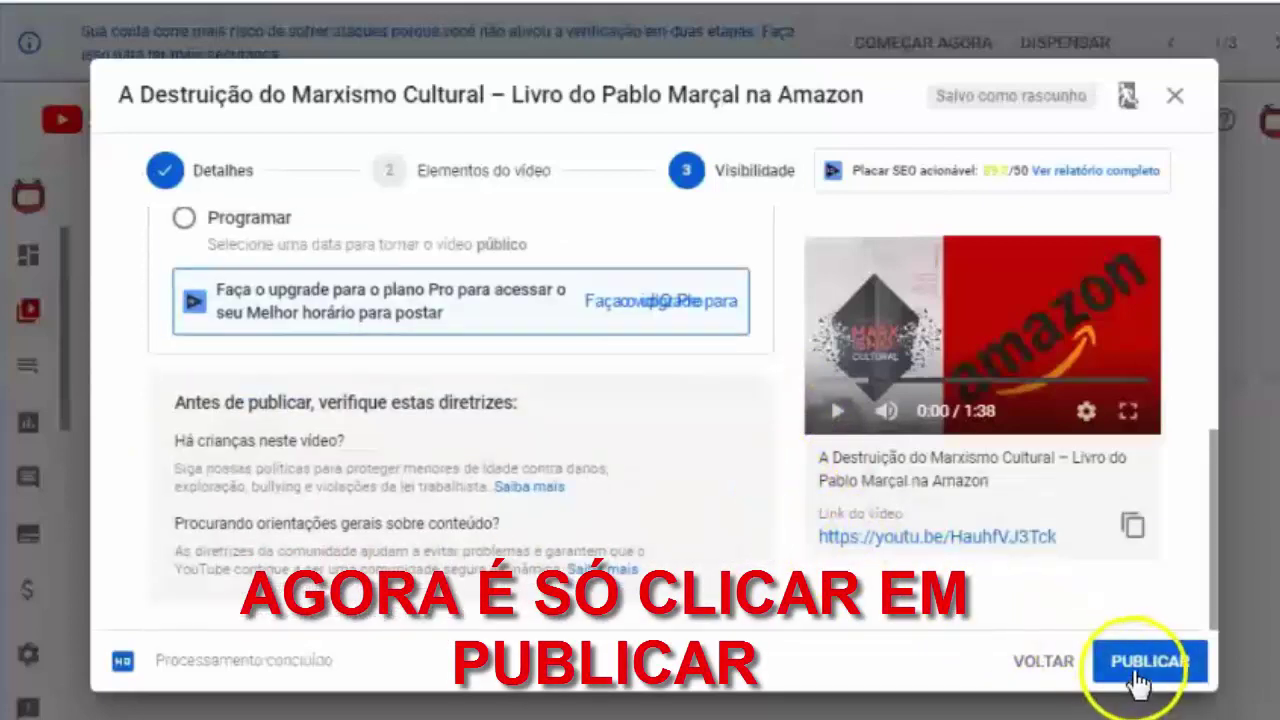